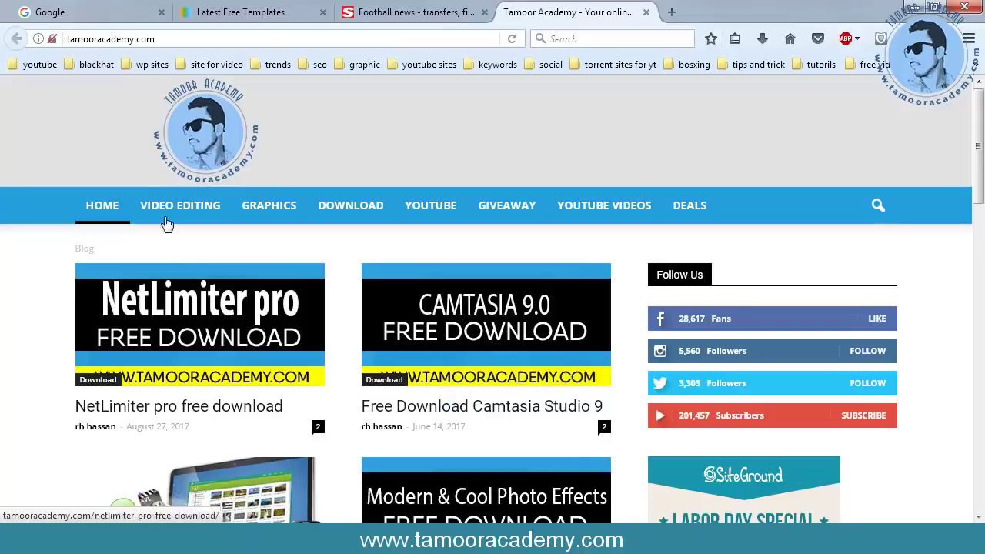
pyautogui.scroll(-3, 205, 157)
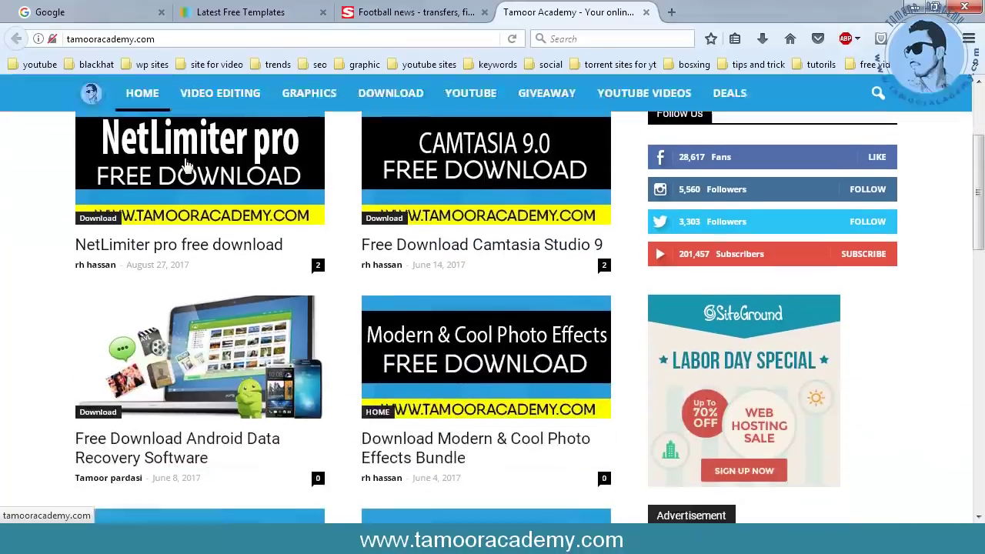
pyautogui.scroll(3, 241, 257)
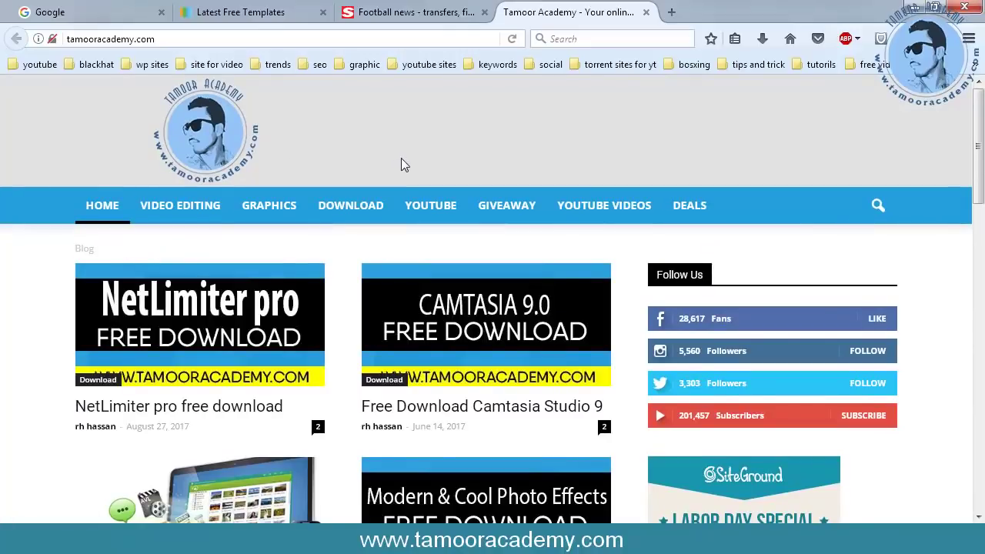
pyautogui.scroll(-2, 401, 160)
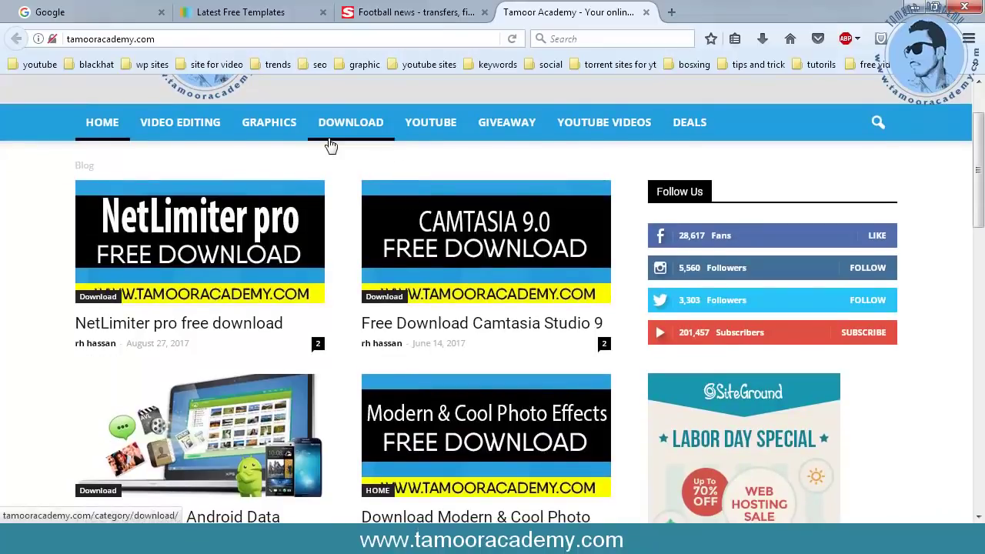
# Search Google for "blogger free templates" and look through the results for template sites.
pyautogui.click(119, 17)
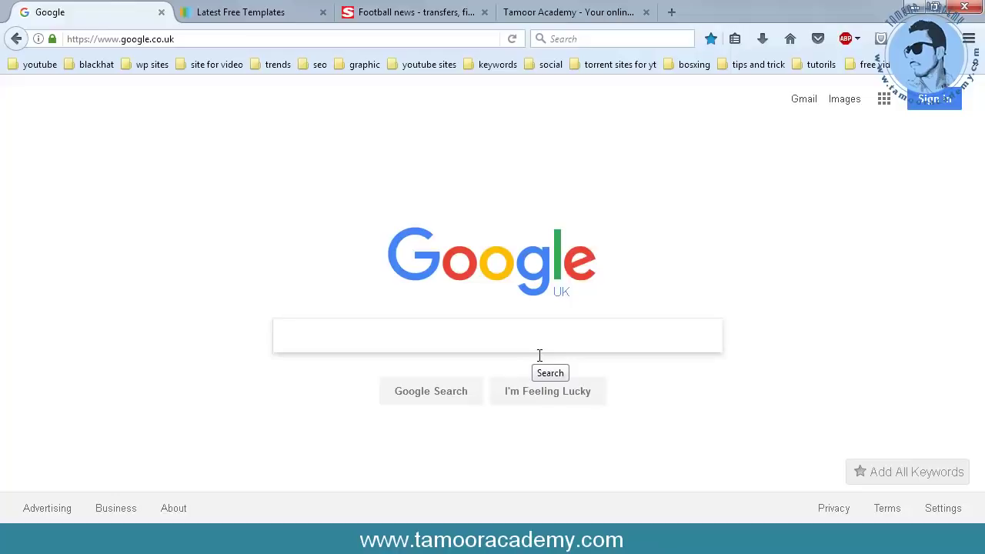
pyautogui.write('blogger free templates')
pyautogui.press('Return')
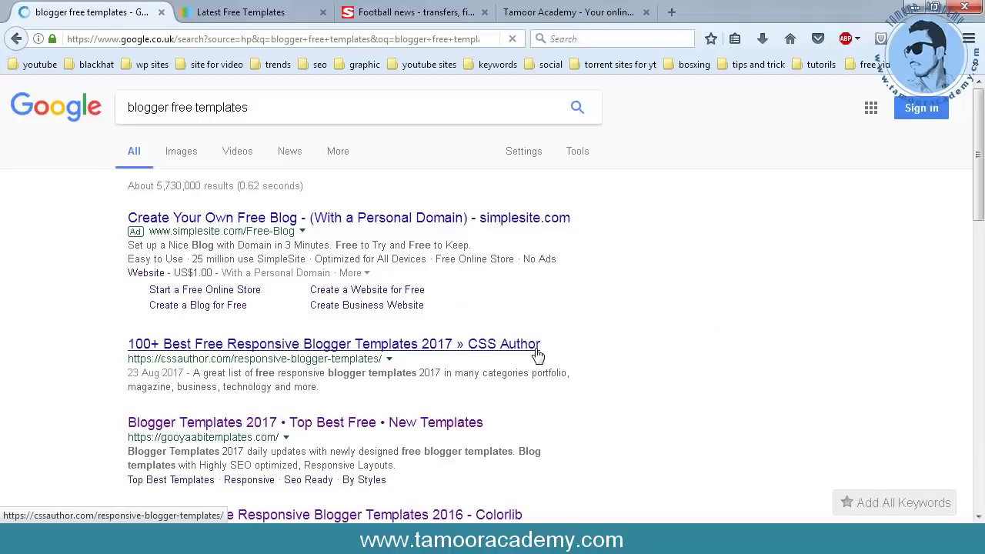
pyautogui.scroll(-4, 538, 354)
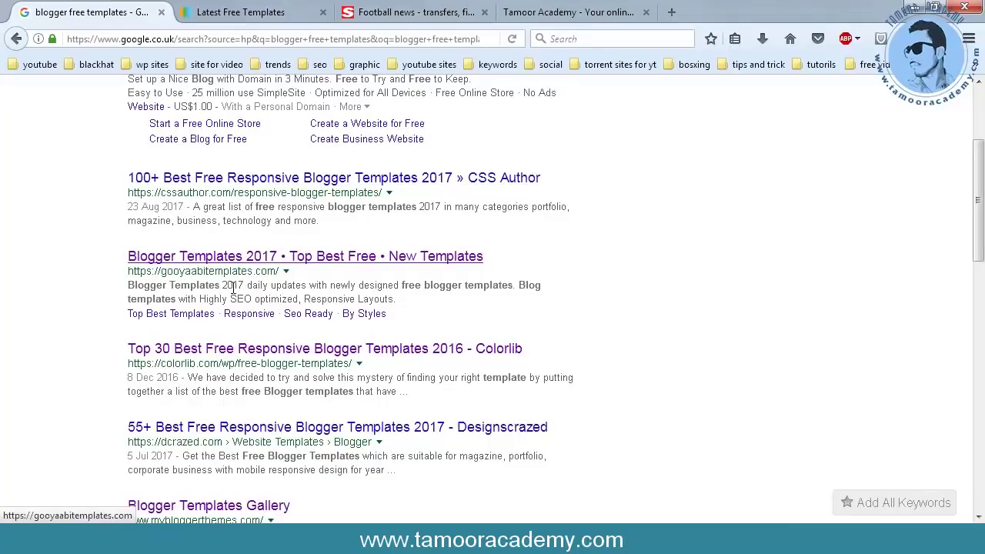
pyautogui.scroll(-3, 239, 346)
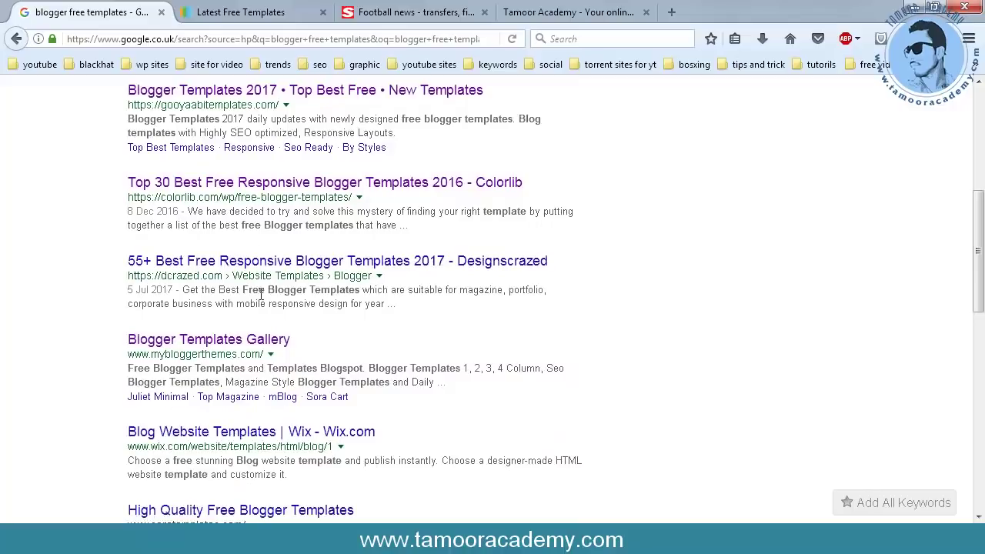
# Browse the Free Blogger Templates gallery on gooyaabitemplates.com down to the MagOne Responsive template.
pyautogui.click(256, 14)
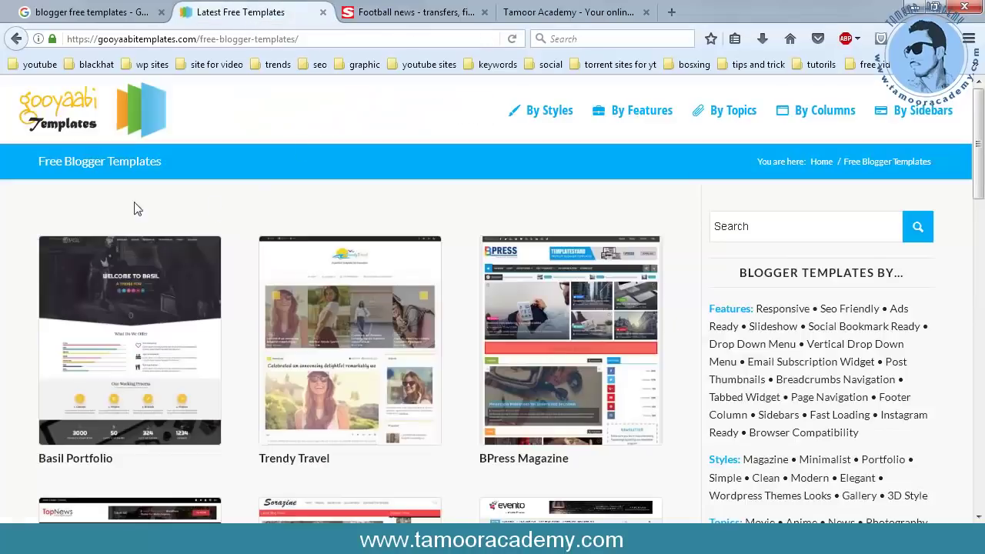
pyautogui.click(76, 14)
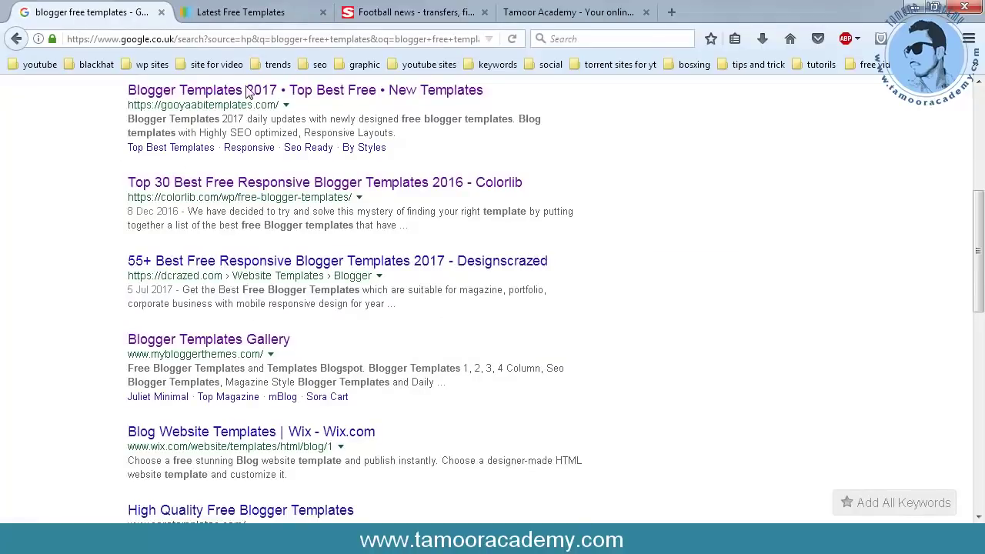
pyautogui.click(235, 19)
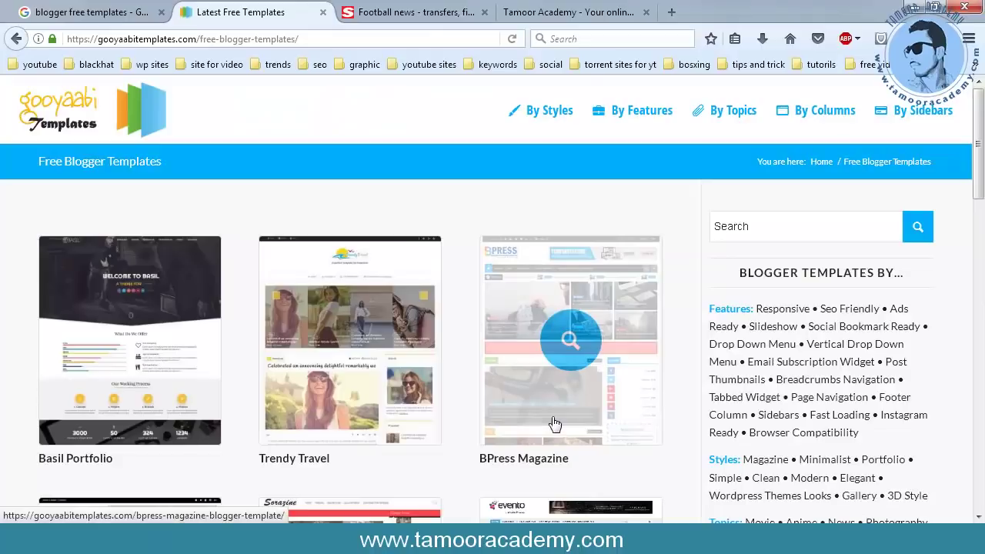
pyautogui.scroll(-4, 554, 424)
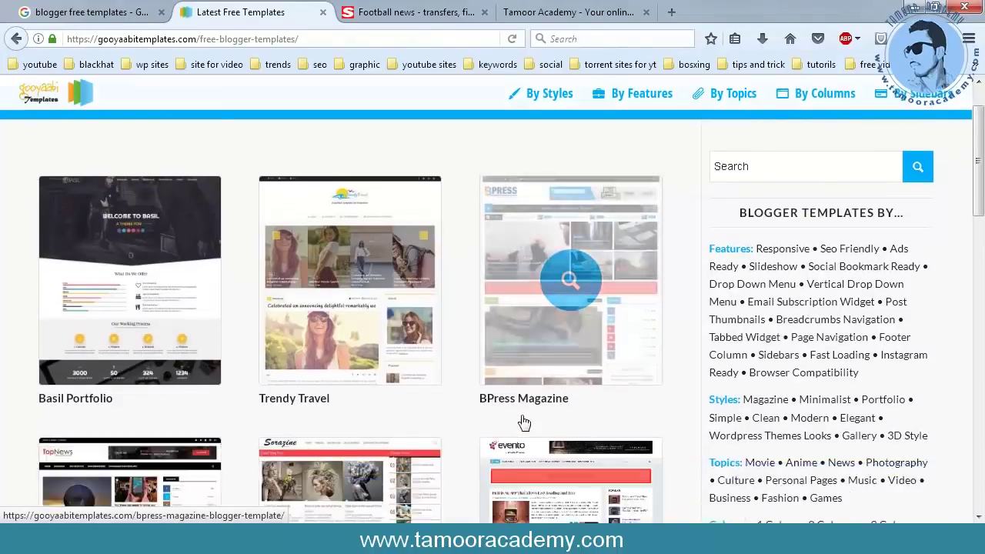
pyautogui.scroll(1, 461, 223)
pyautogui.scroll(2, 431, 218)
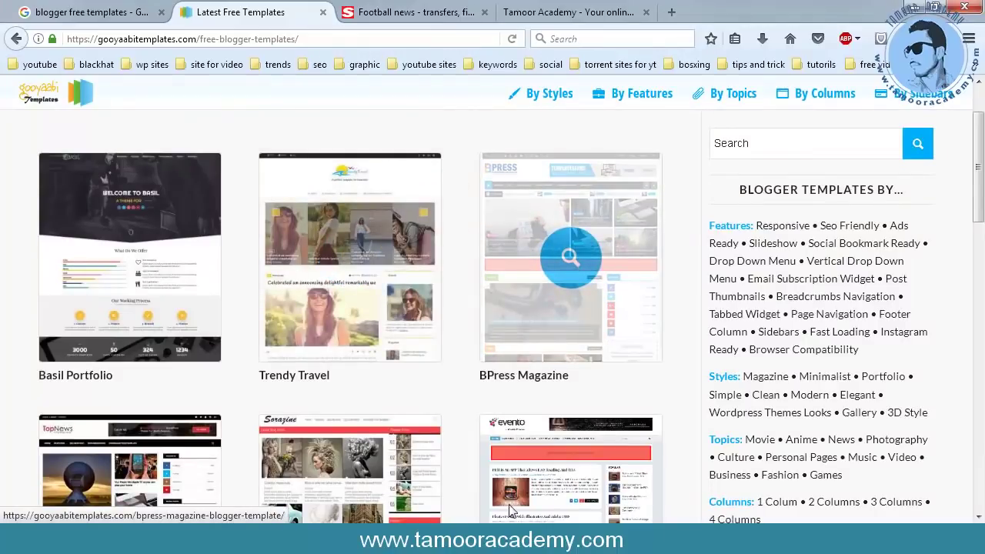
pyautogui.scroll(-5, 569, 256)
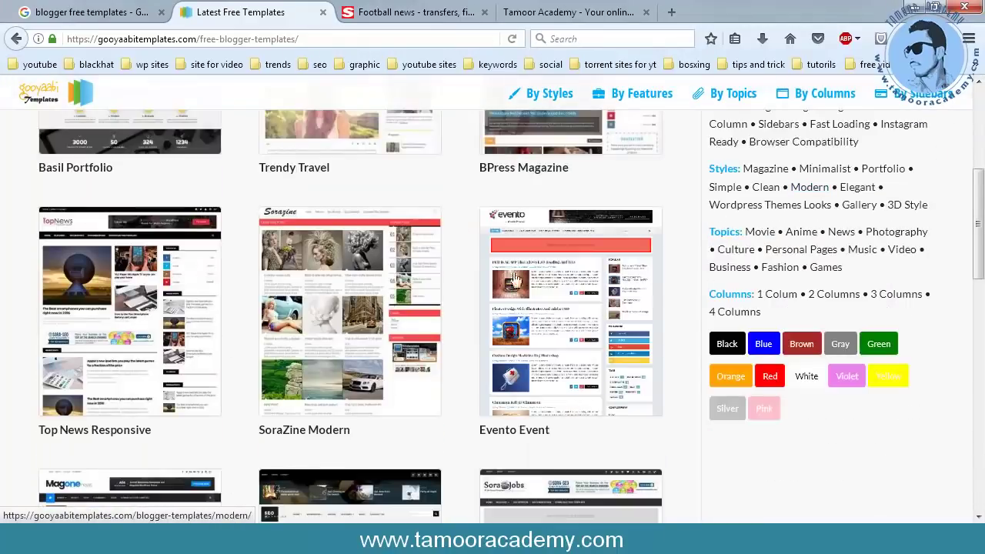
pyautogui.scroll(-3, 566, 321)
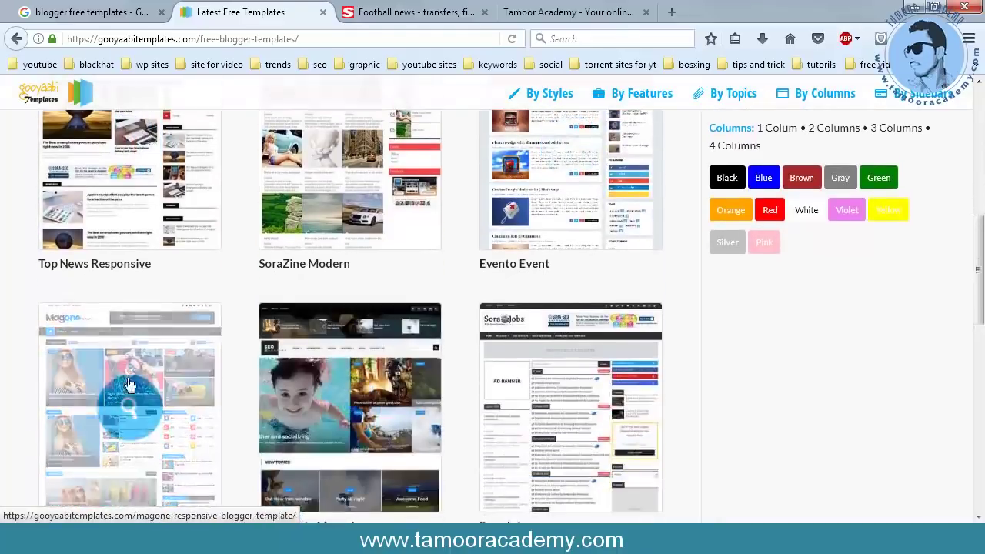
pyautogui.scroll(-2, 126, 321)
pyautogui.scroll(-1, 127, 401)
pyautogui.scroll(-1, 128, 401)
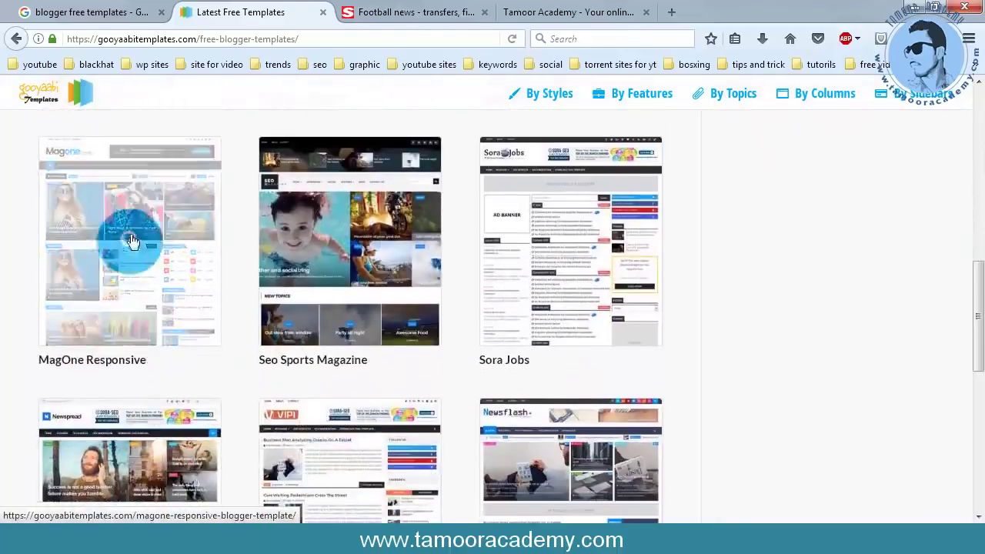
# Open the MagOne Responsive template page and examine its design screenshot.
pyautogui.click(229, 283)
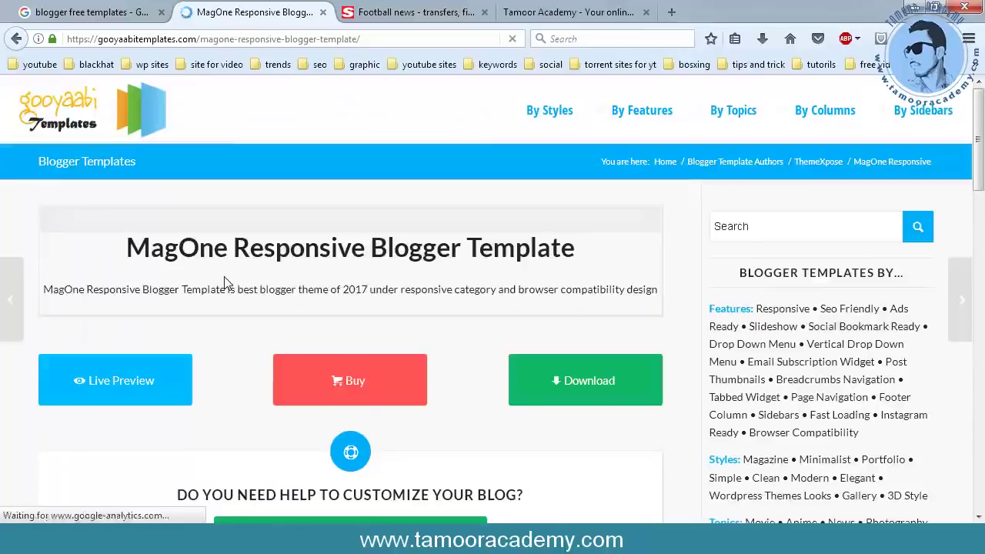
pyautogui.scroll(-3, 154, 347)
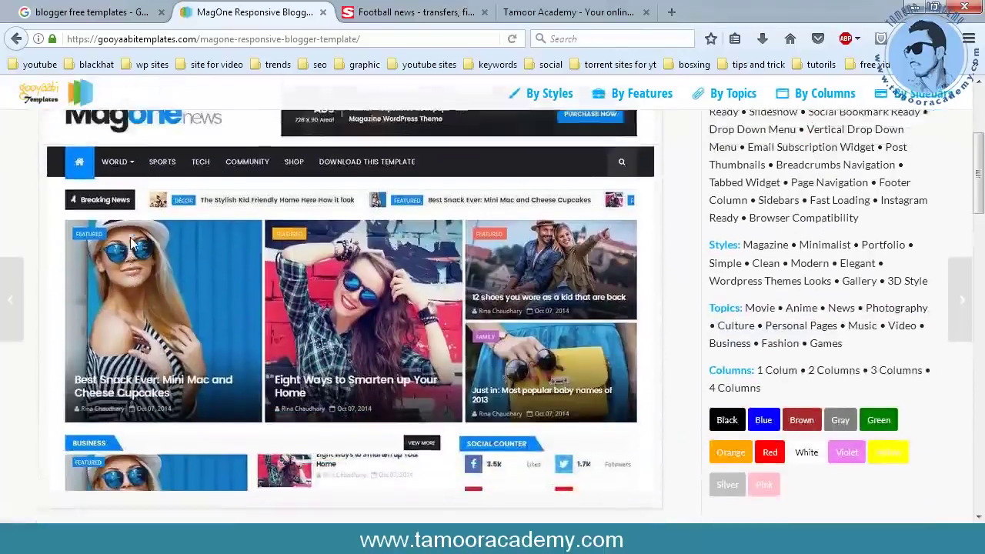
pyautogui.scroll(-2, 146, 381)
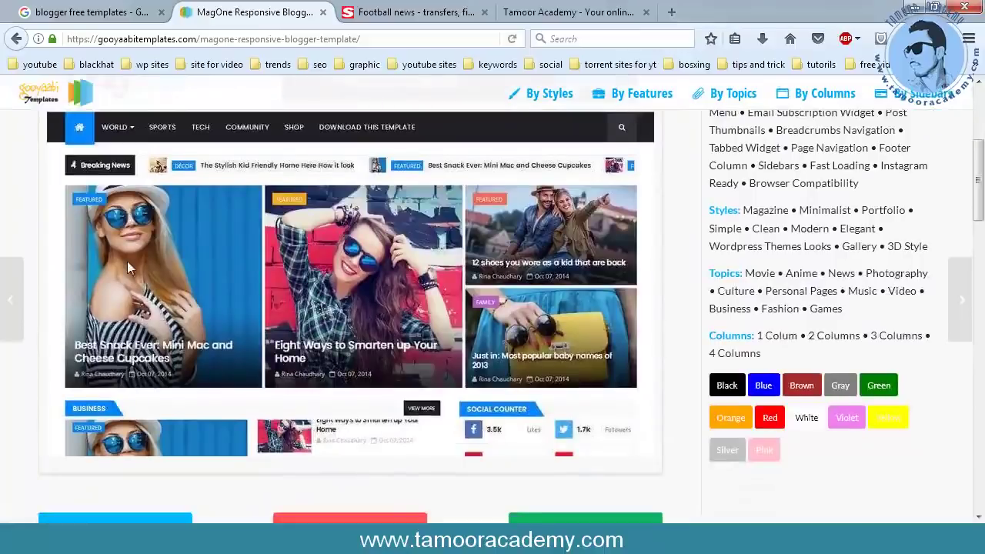
pyautogui.scroll(-3, 387, 368)
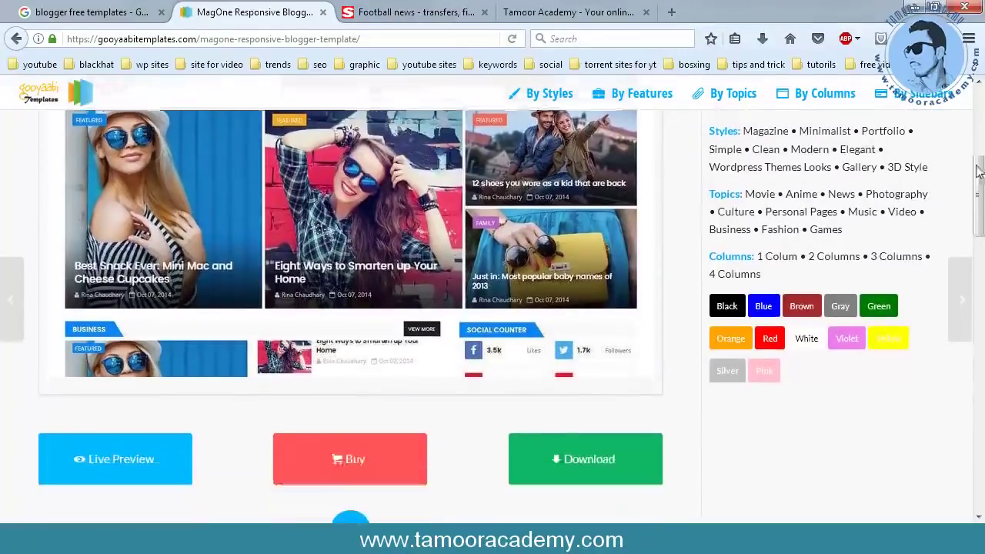
# Open the live preview of the MagOne template and examine its layout from the header down to the footer.
pyautogui.click(106, 388)
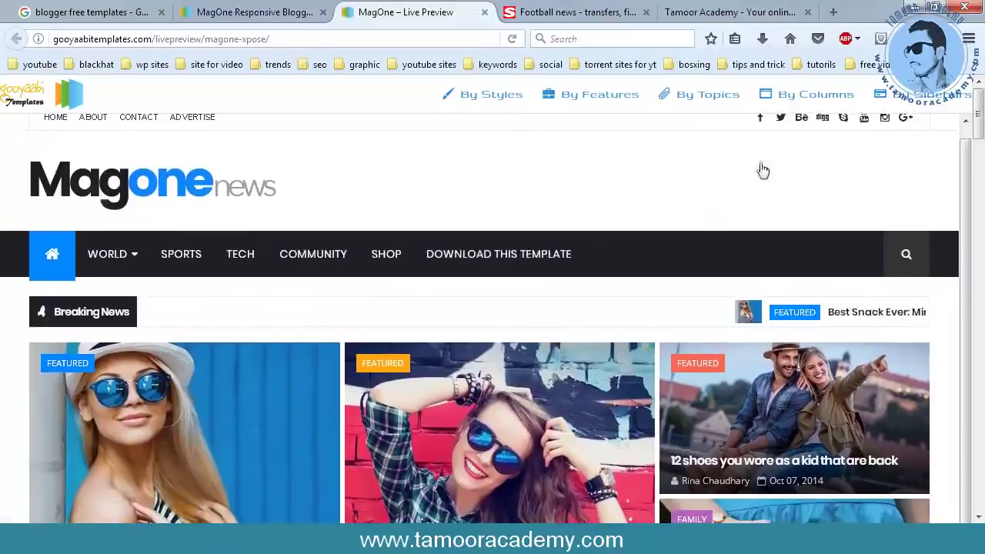
pyautogui.scroll(-1, 241, 223)
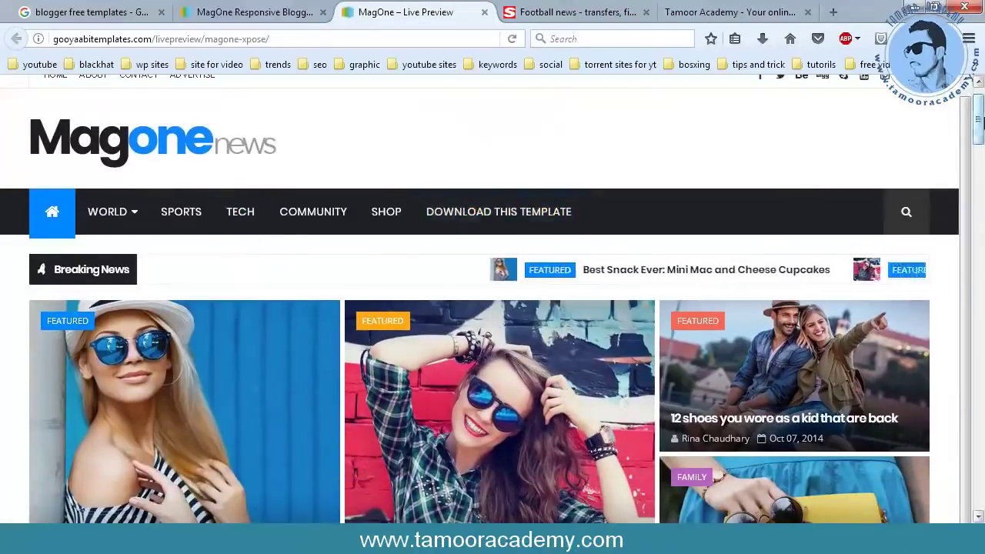
pyautogui.moveTo(979, 124); pyautogui.dragTo(978, 129)
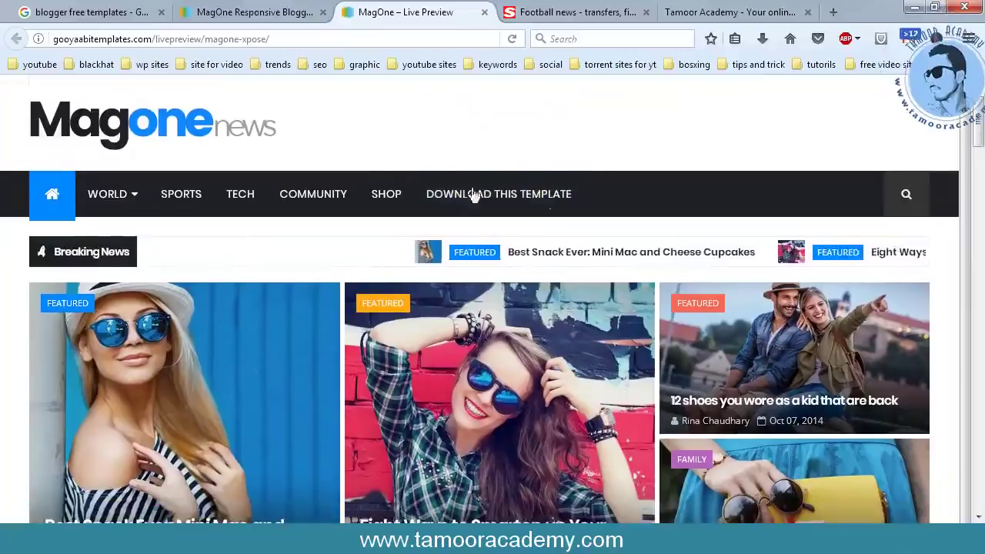
pyautogui.scroll(-1, 279, 306)
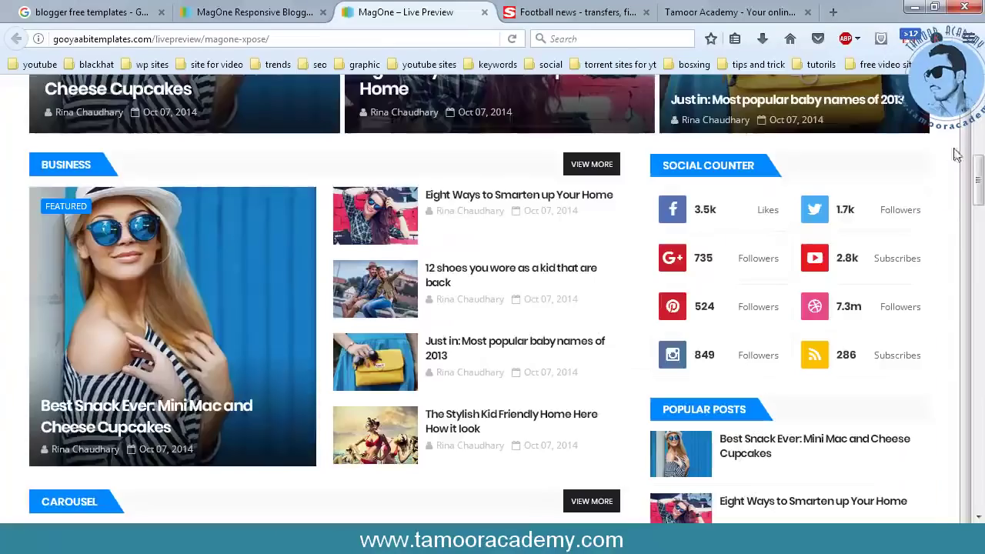
pyautogui.click(980, 162)
pyautogui.moveTo(979, 157); pyautogui.dragTo(978, 492)
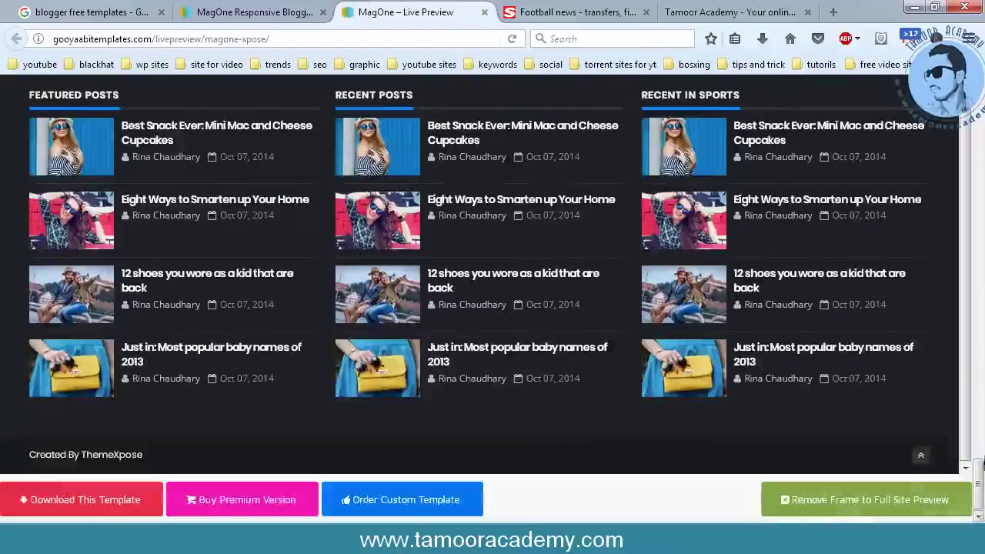
# Switch to Blogger in Chrome and reload the dashboard from the bare blogger.com address.
pyautogui.click(808, 512)
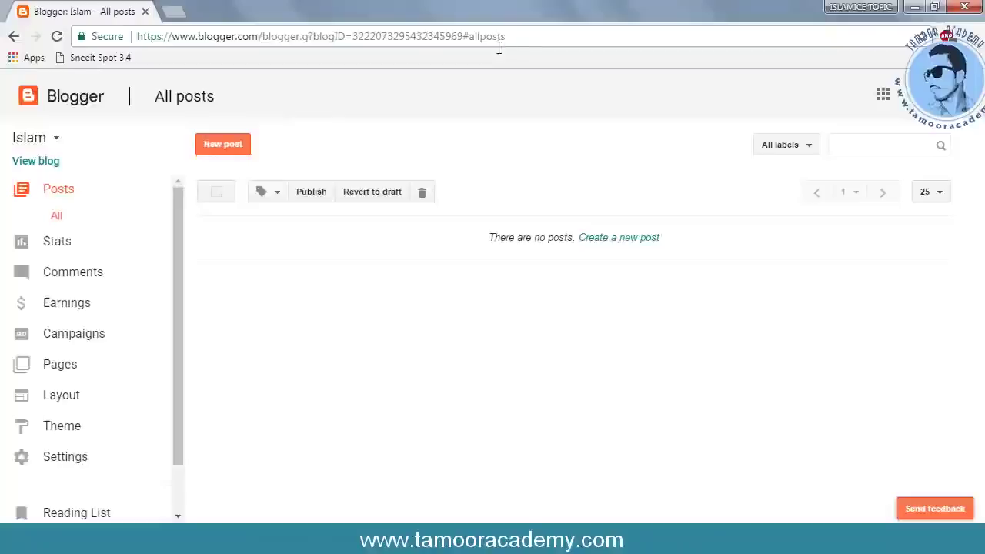
pyautogui.moveTo(506, 37); pyautogui.dragTo(264, 48)
pyautogui.press('BackSpace')
pyautogui.press('Return')
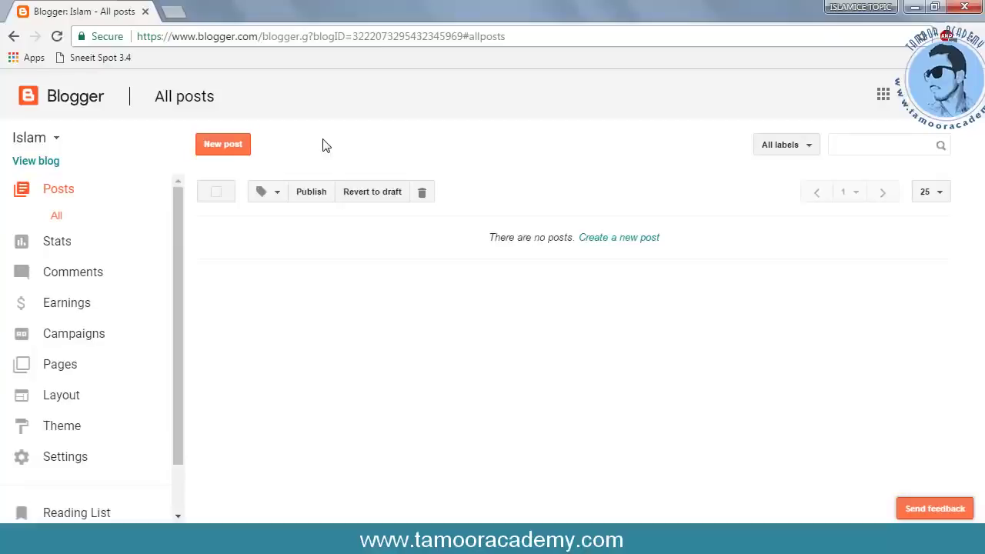
# Start creating a new blog and enter "Football Player" as its title.
pyautogui.click(60, 139)
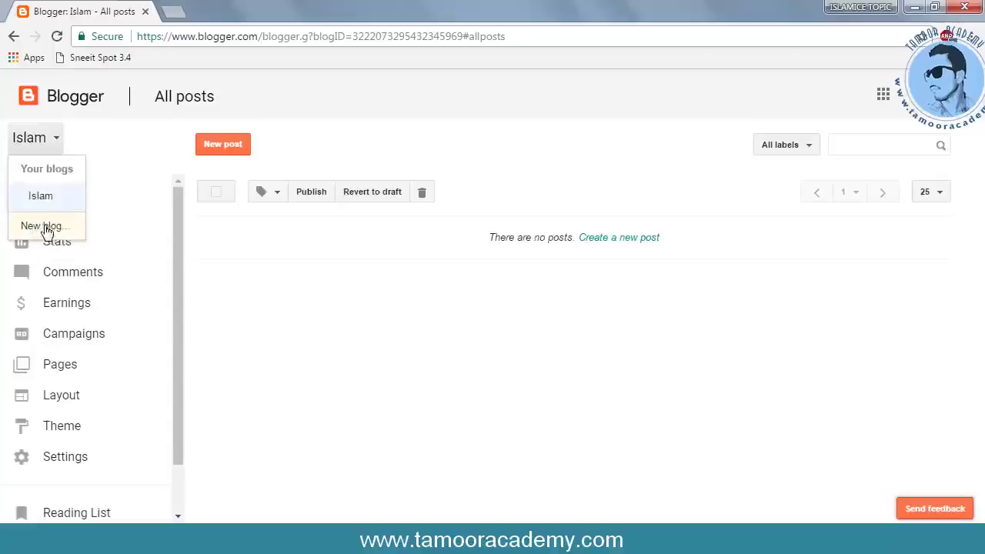
pyautogui.click(47, 227)
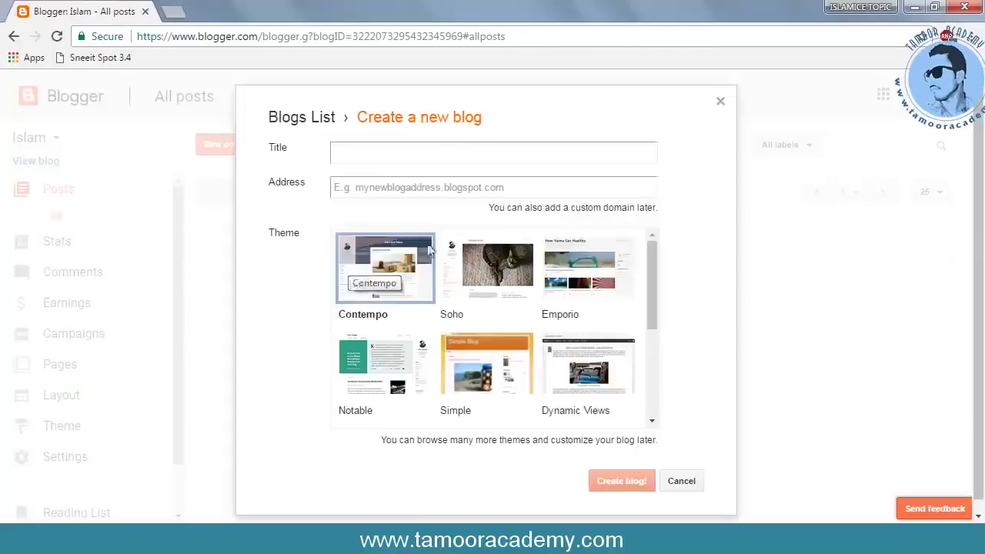
pyautogui.click(412, 163)
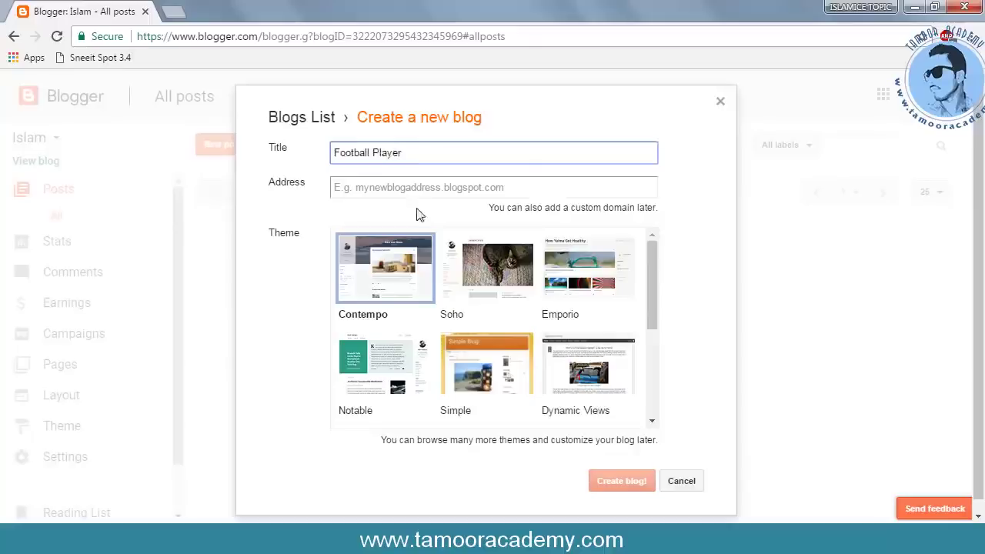
# Set the new blog's address to youngfootballpalyers.blogspot.com.
pyautogui.click(408, 193)
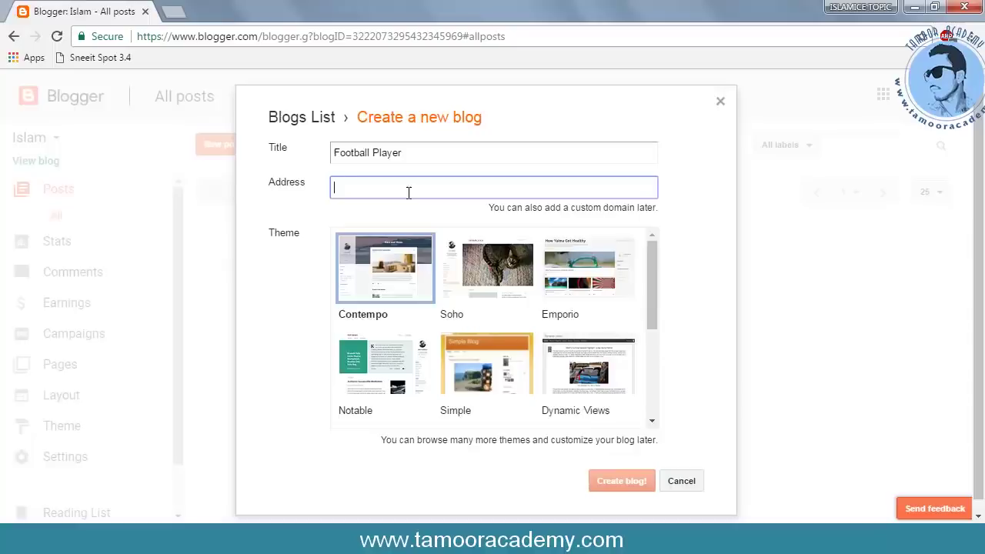
pyautogui.write('youngfoot')
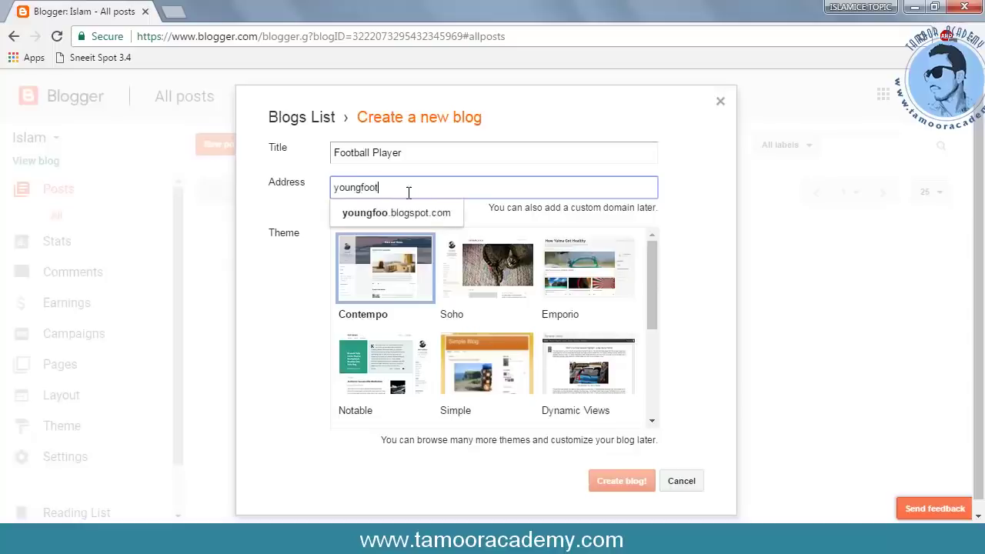
pyautogui.write('ballpal')
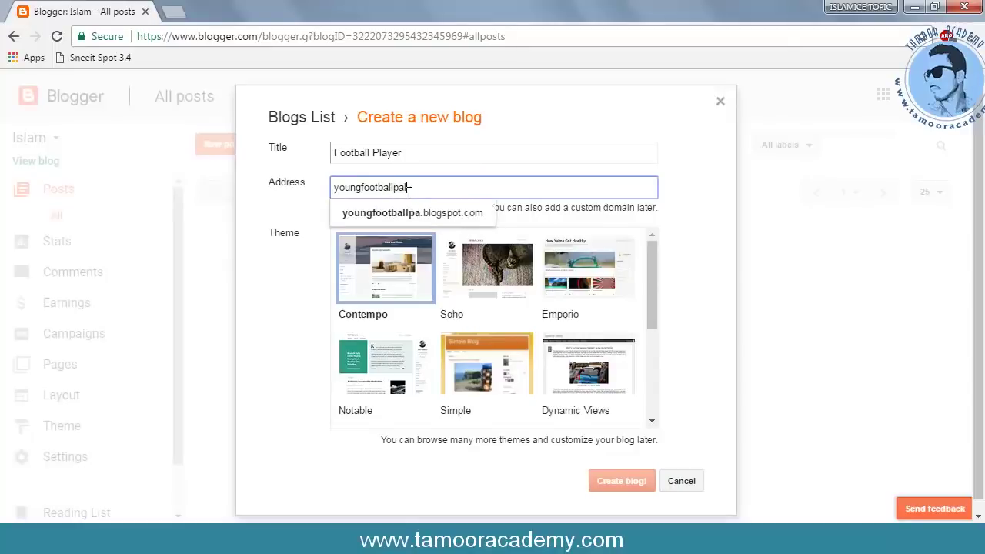
pyautogui.write('yers')
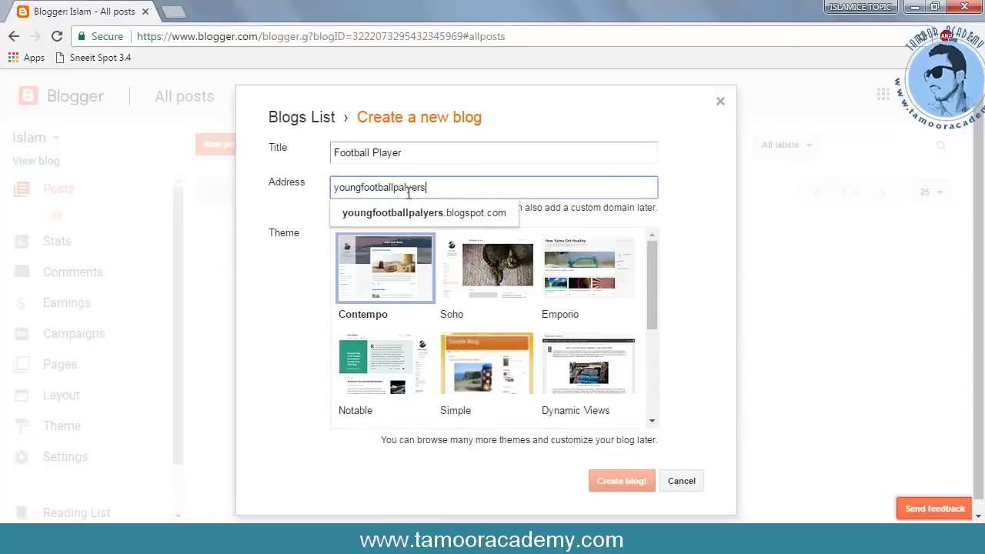
pyautogui.click(418, 213)
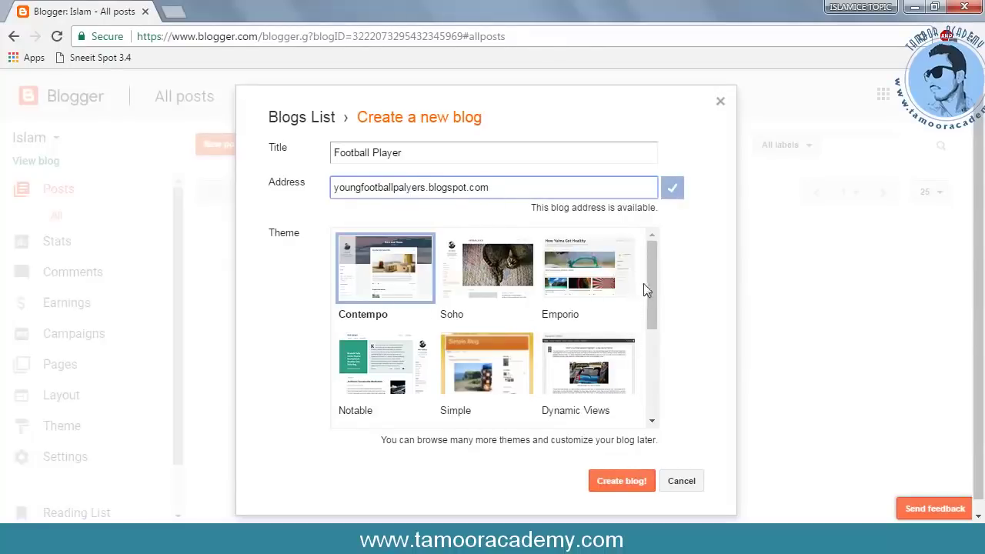
# Create the Football Player blog with the Contempo theme and dismiss the Malwarebytes update notification.
pyautogui.moveTo(651, 276); pyautogui.dragTo(667, 312)
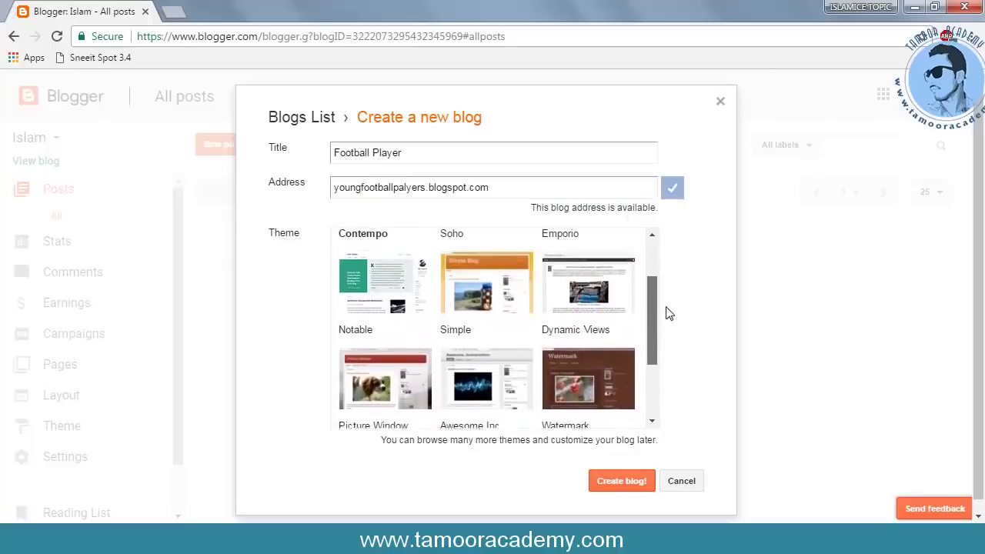
pyautogui.click(613, 486)
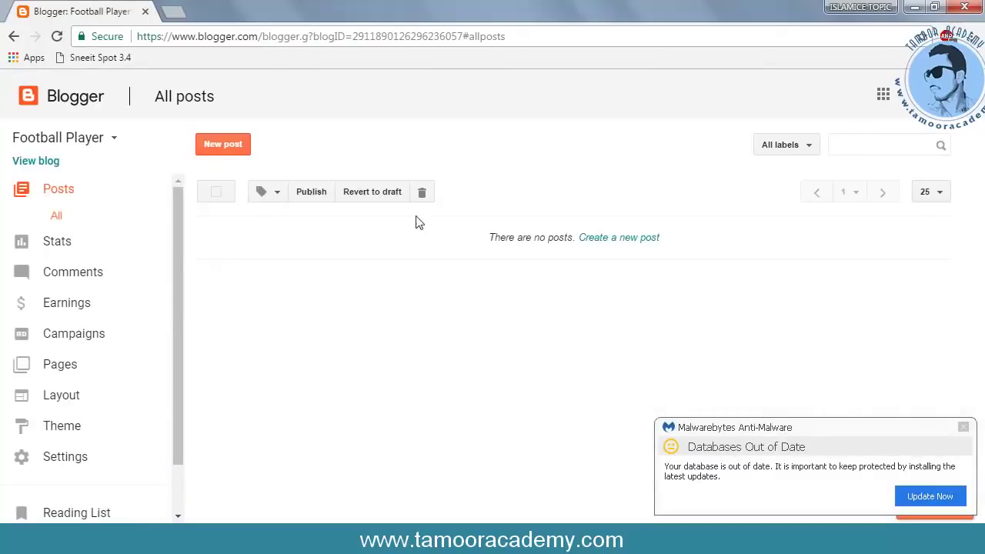
pyautogui.click(961, 430)
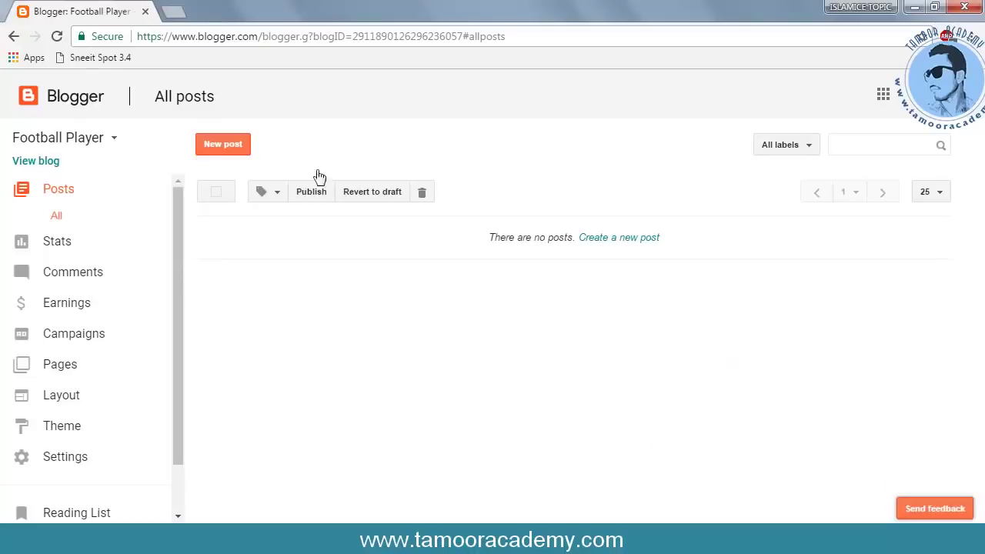
# Open the new blog's public page in a separate tab and view its home page.
pyautogui.rightClick(49, 161)
pyautogui.click(71, 174)
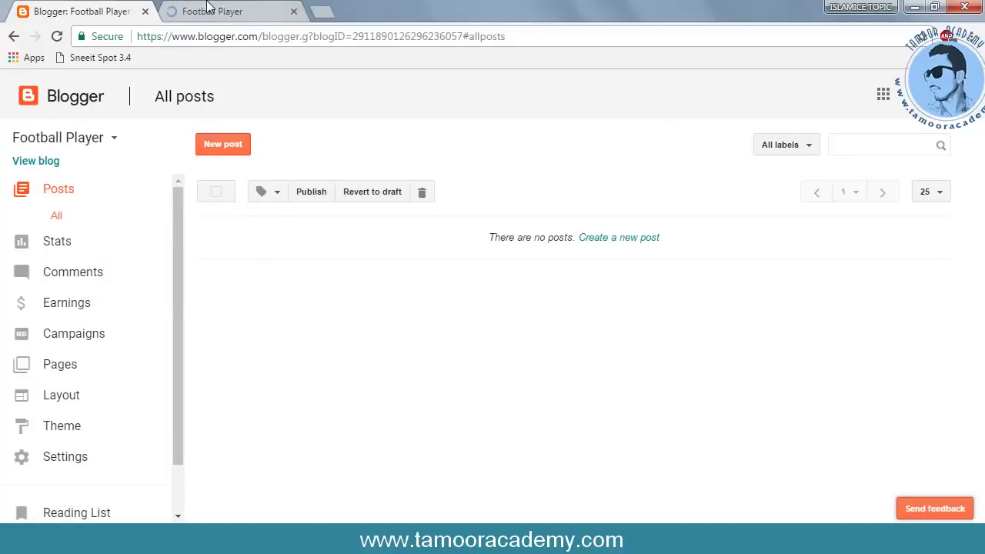
pyautogui.click(214, 9)
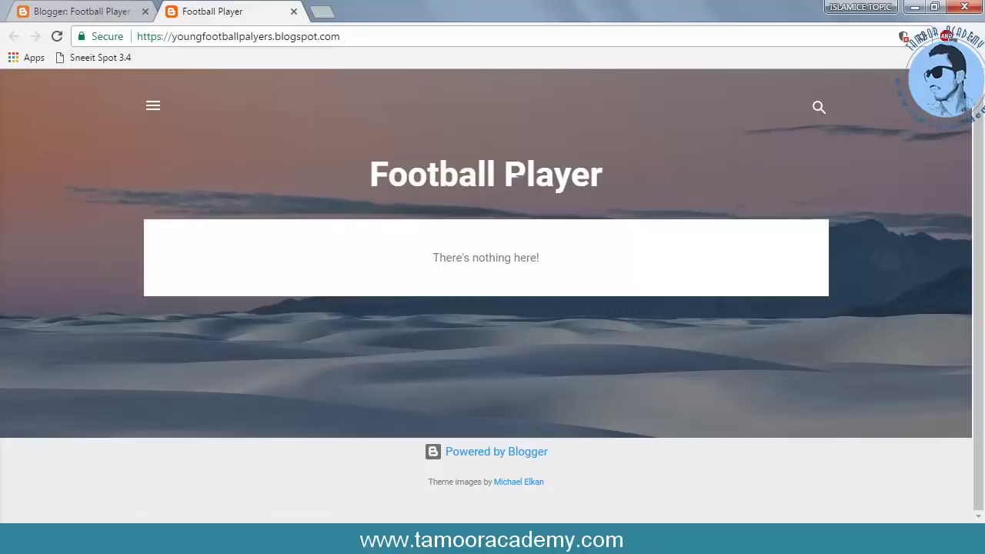
# Return to the blog's dashboard and open the theme's Backup / Restore options.
pyautogui.click(92, 11)
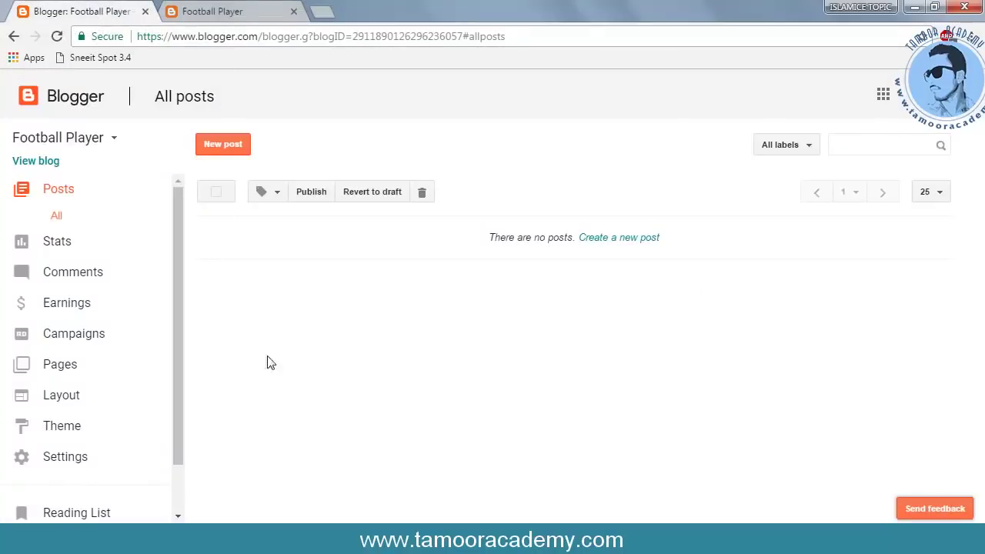
pyautogui.click(80, 429)
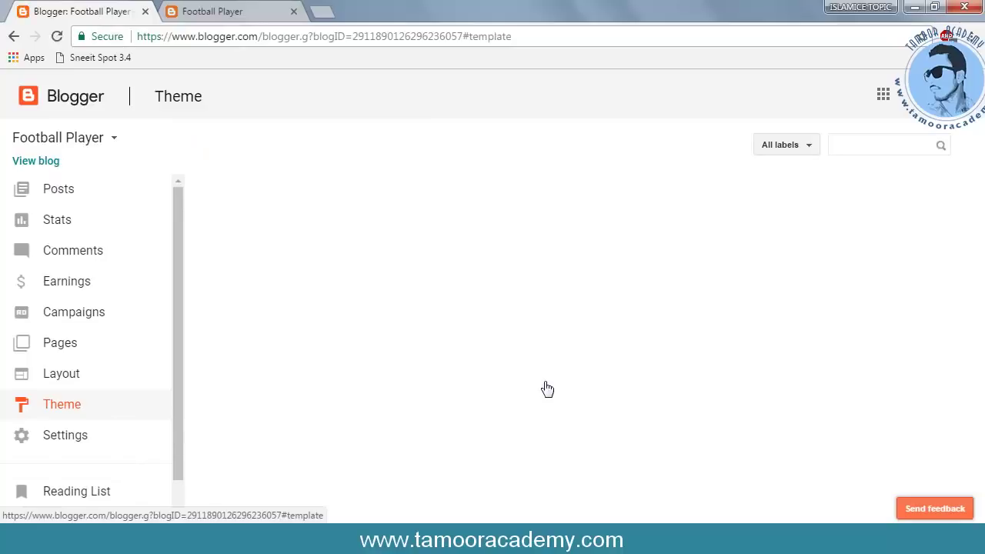
pyautogui.scroll(-1, 439, 428)
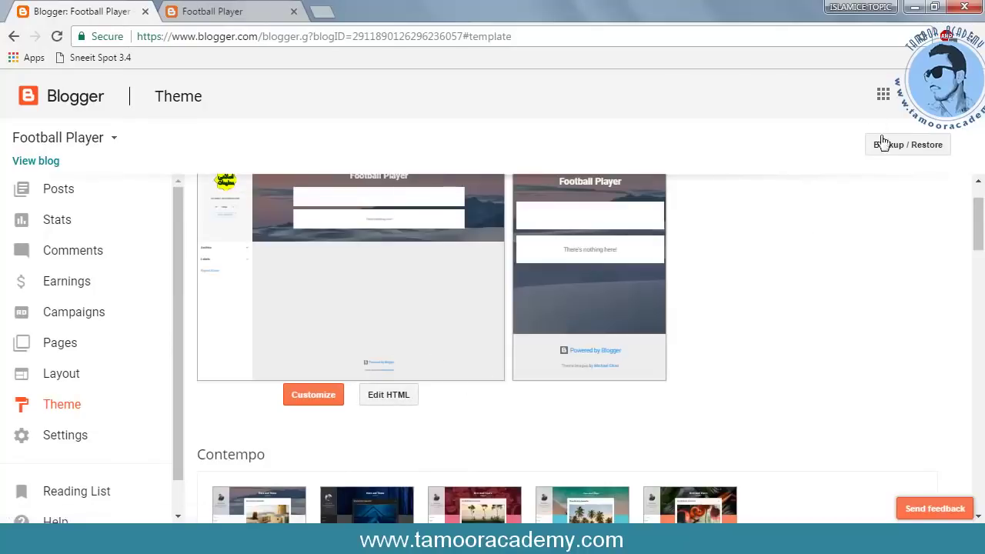
pyautogui.click(911, 152)
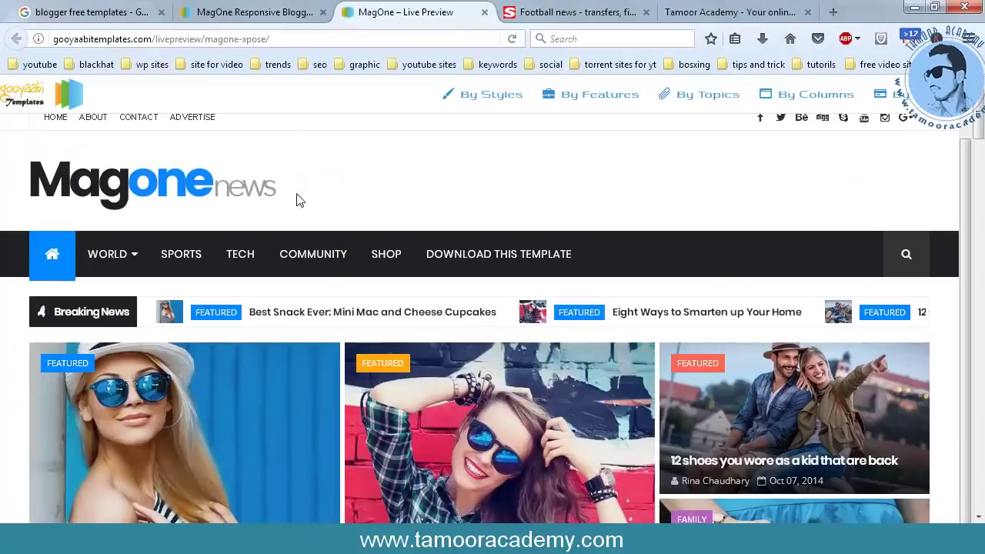
# Switch to Firefox, request the MagOne-Responsive.zip download from the template's Gooyaabi page, and cancel the save.
pyautogui.scroll(-3, 414, 238)
pyautogui.scroll(-6, 413, 238)
pyautogui.click(248, 15)
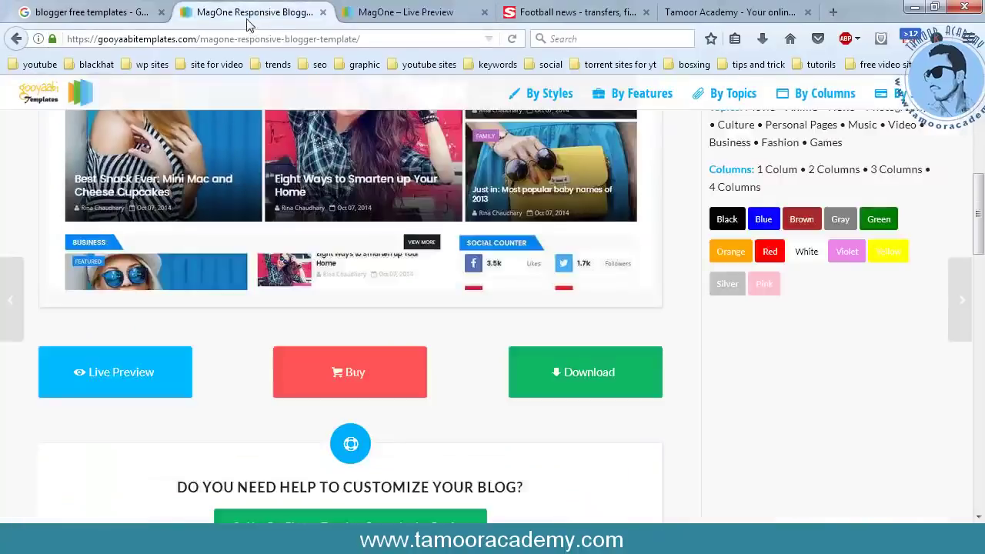
pyautogui.click(578, 372)
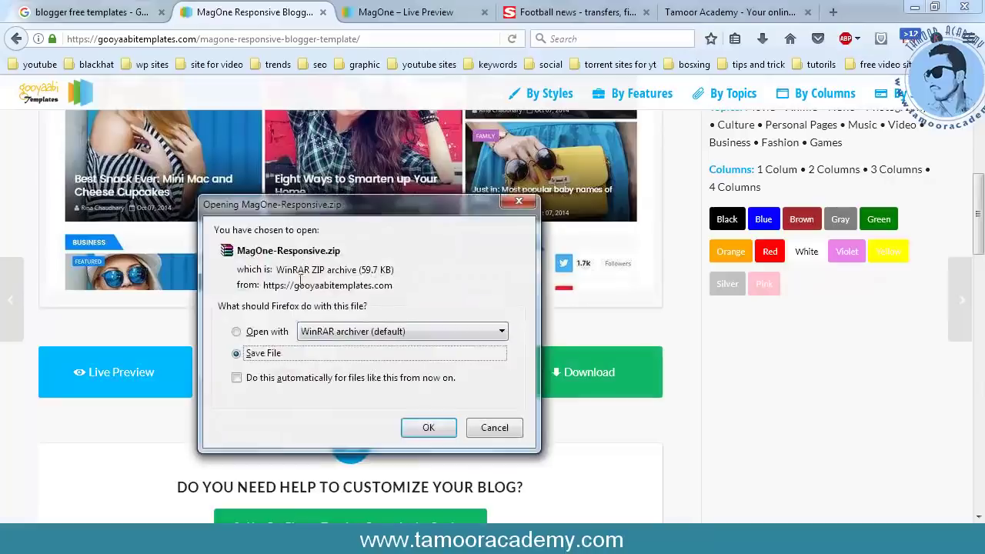
pyautogui.click(496, 429)
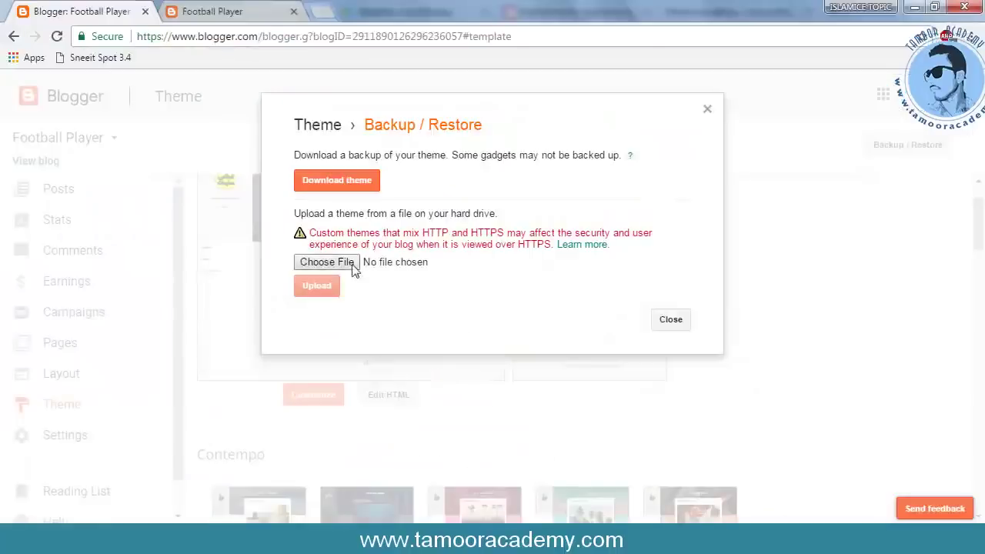
# Switch back to Blogger in Chrome and upload magone-template-code.xml from the MagOne - Main Files folder as the blog's theme.
pyautogui.click(327, 262)
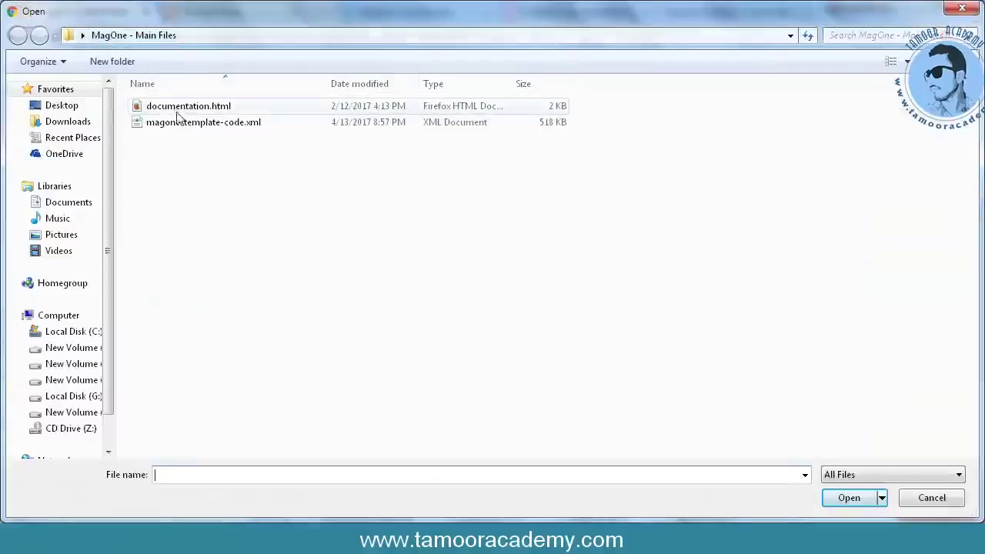
pyautogui.click(211, 128)
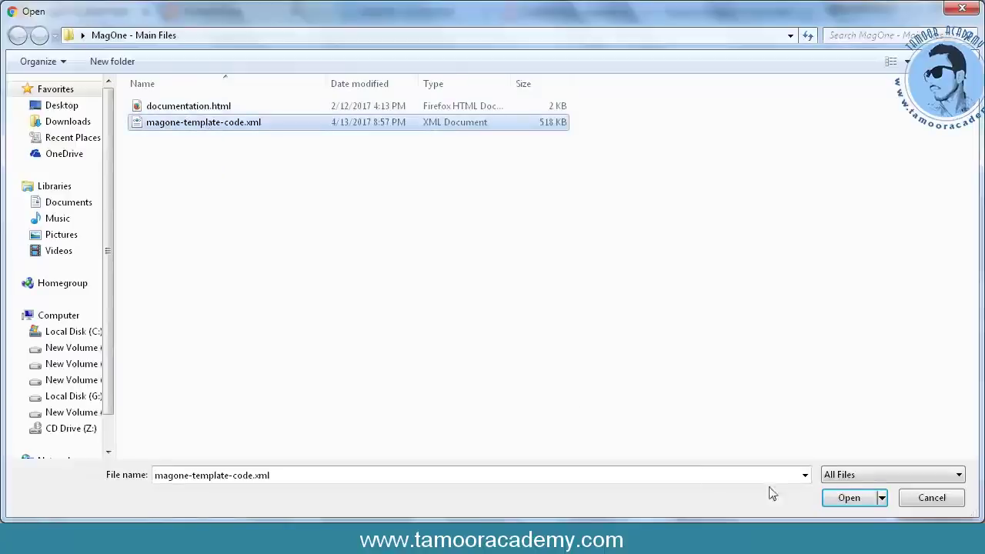
pyautogui.click(845, 498)
pyautogui.click(333, 286)
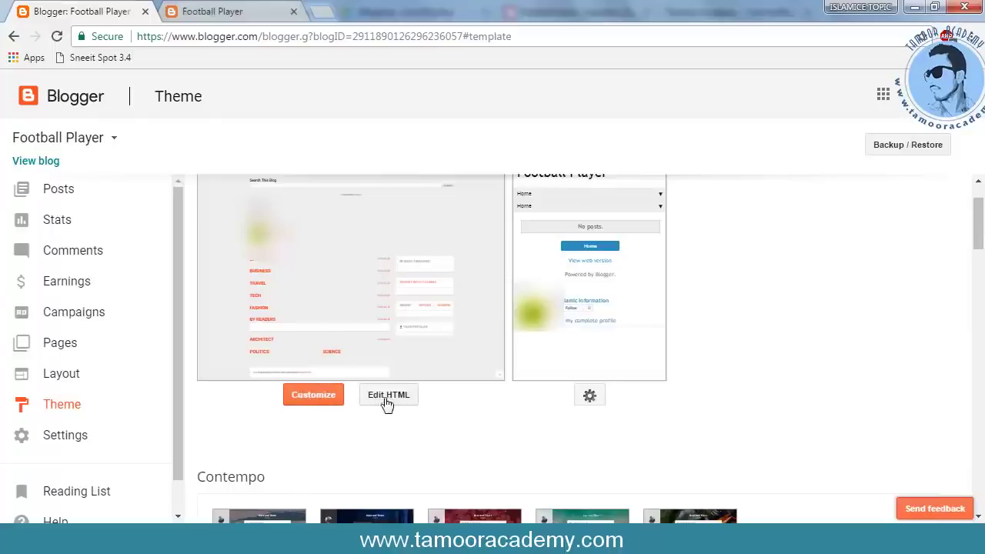
# Reload the public Football Player blog and check its header and navigation menu with the uploaded theme.
pyautogui.click(241, 9)
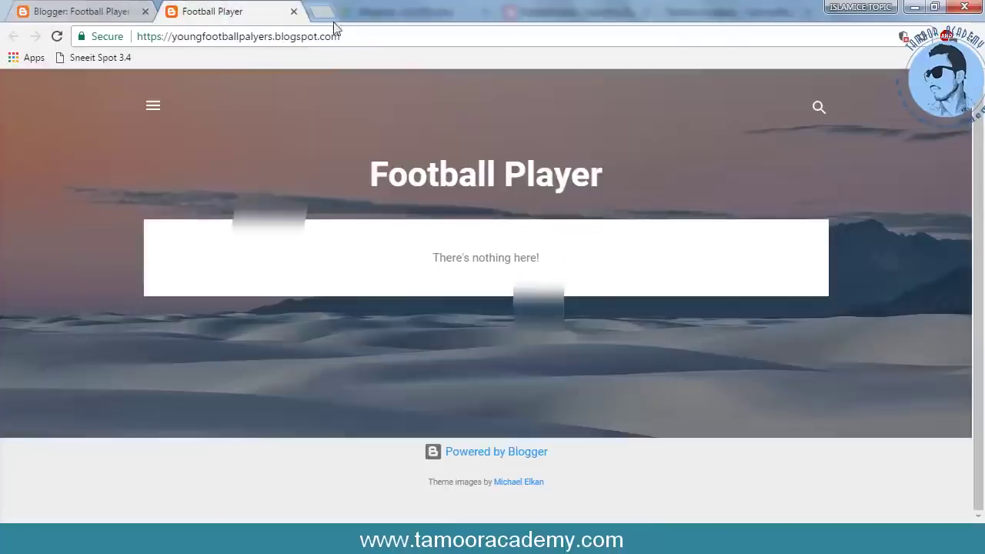
pyautogui.click(394, 44)
pyautogui.press('Return')
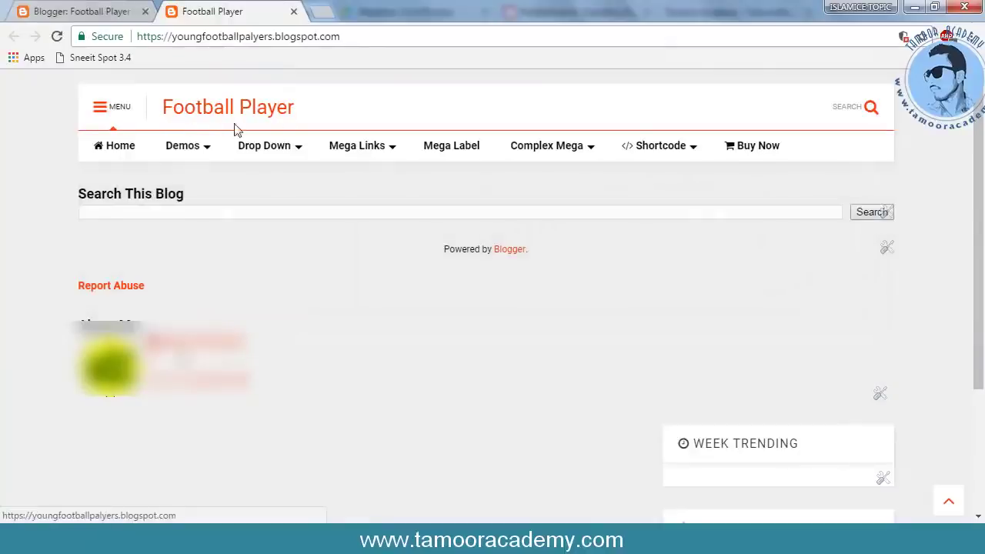
pyautogui.moveTo(183, 145)
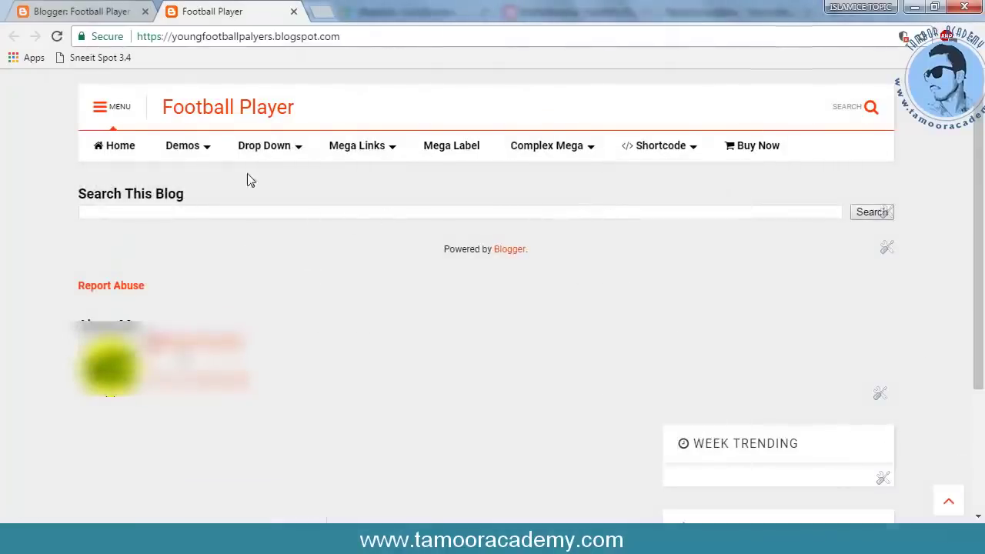
# Return to the blog's theme settings and open the theme's HTML code for editing.
pyautogui.click(93, 11)
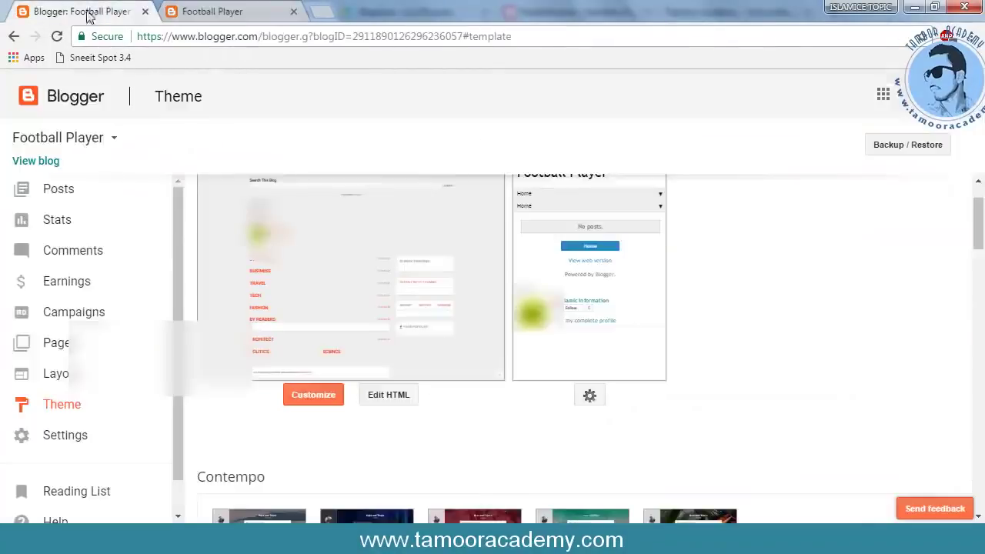
pyautogui.scroll(-1, 307, 354)
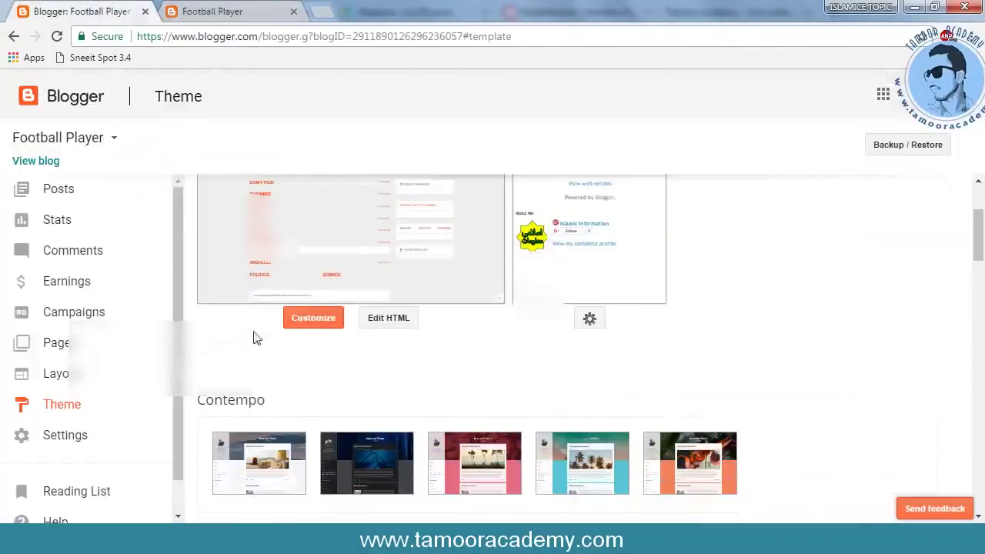
pyautogui.scroll(1, 377, 350)
pyautogui.click(377, 395)
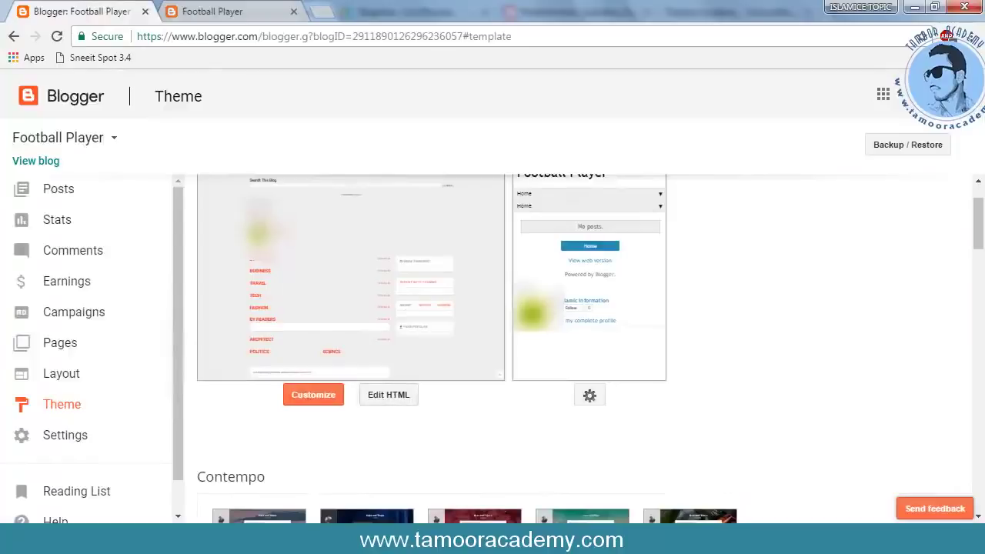
pyautogui.click(387, 398)
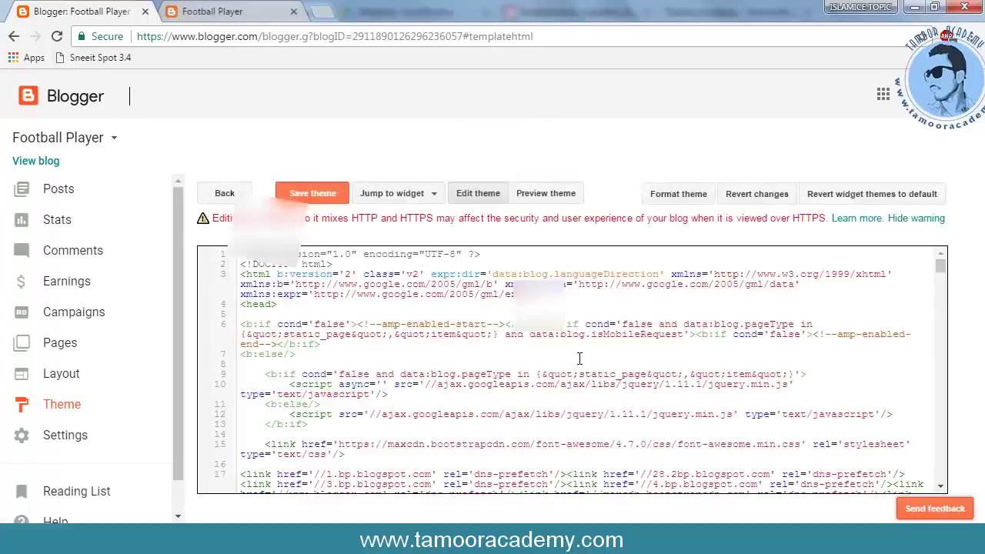
# Look through the full list of widgets contained in the theme code and close it without choosing one.
pyautogui.click(431, 194)
pyautogui.scroll(-3, 416, 312)
pyautogui.scroll(-10, 414, 312)
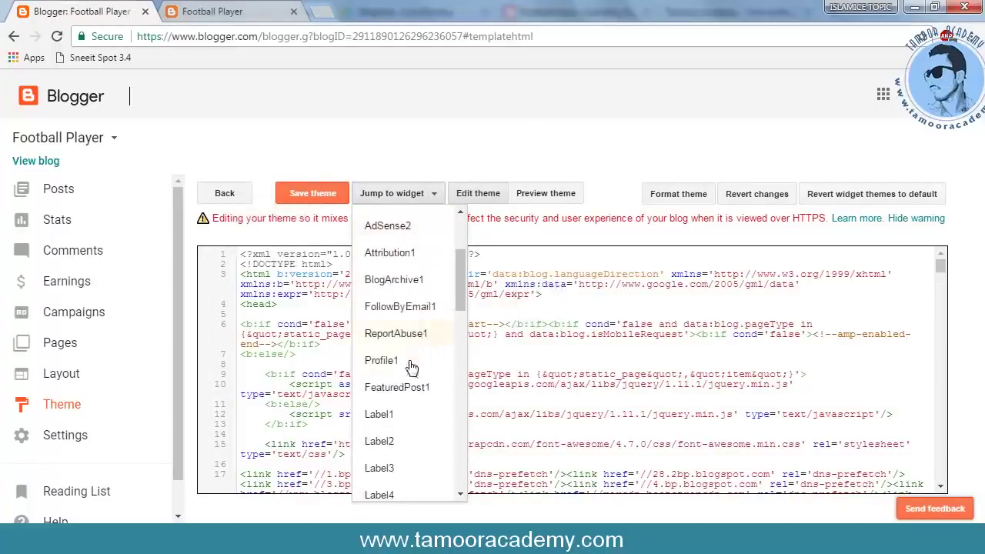
pyautogui.scroll(-8, 412, 350)
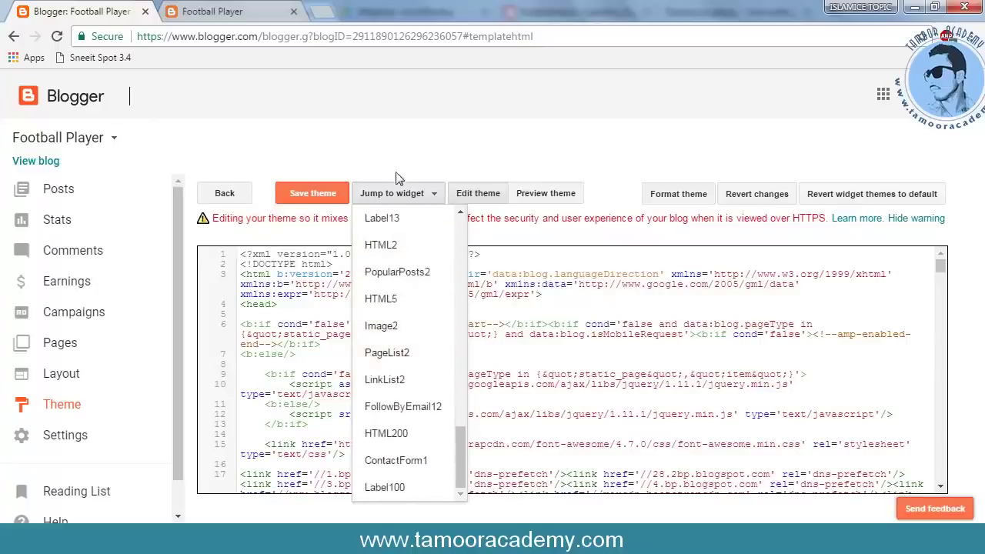
pyautogui.click(370, 172)
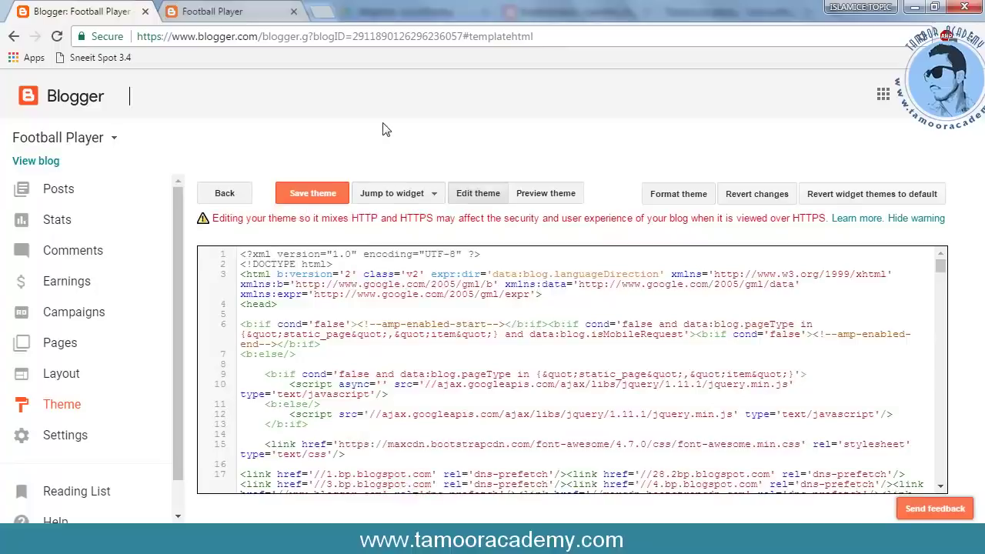
# Search the web for "sneeit" in a new tab and open Sneeit's Dashboard For Blogger Templates page.
pyautogui.click(320, 12)
pyautogui.write('google.com')
pyautogui.press('Return')
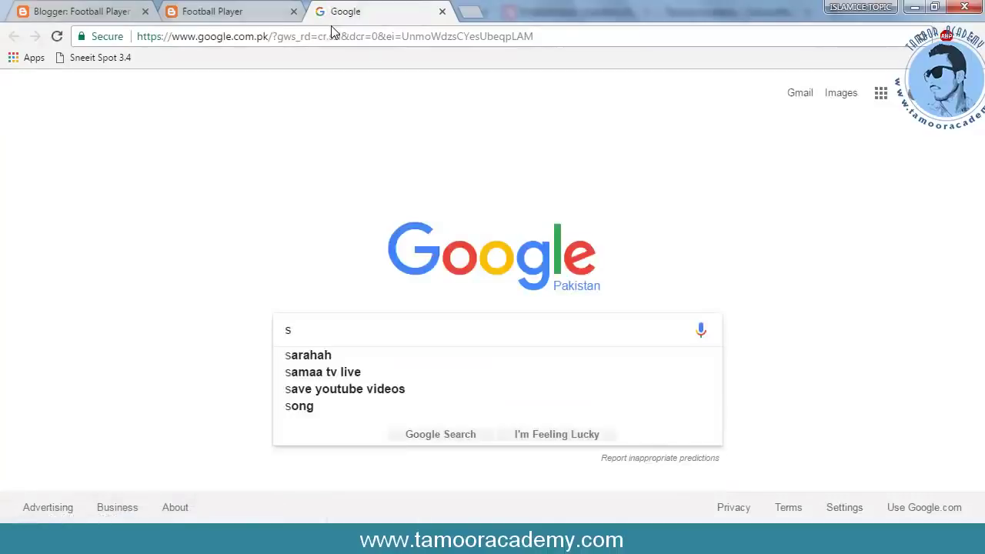
pyautogui.write('eeit')
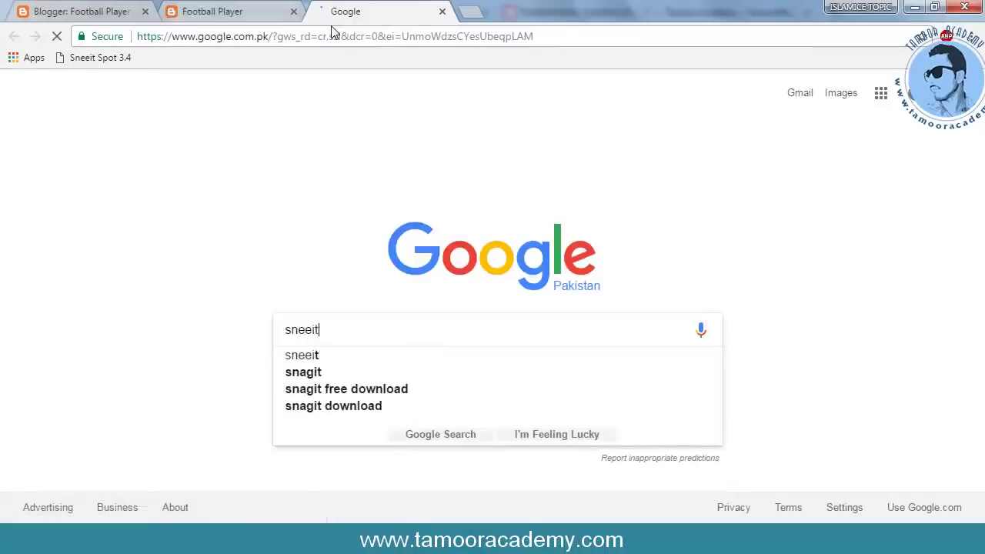
pyautogui.press('Return')
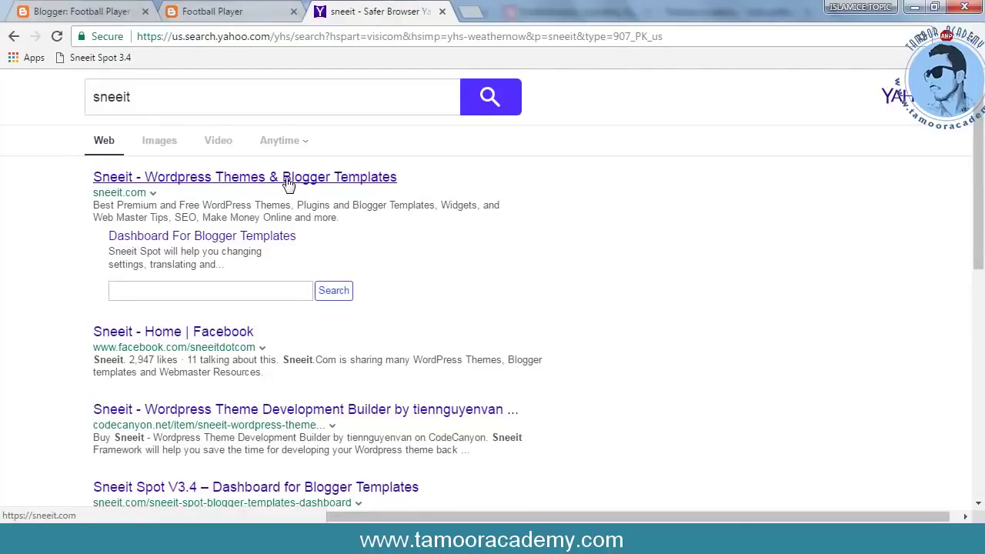
pyautogui.click(214, 243)
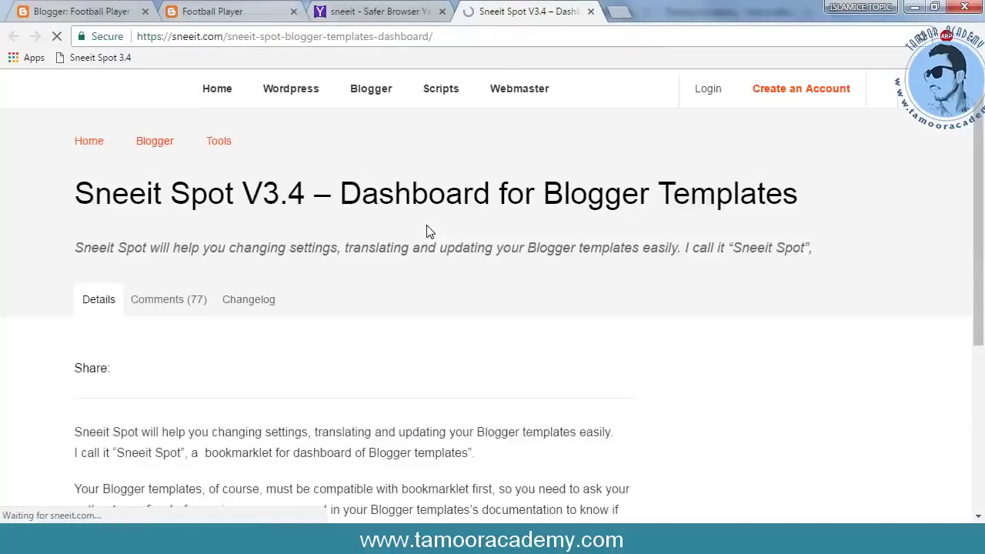
# Read the Install Sneeit Spot instructions, including how to add the Sneeit Spot 3.4 bookmarklet to the bookmarks bar.
pyautogui.scroll(-9, 377, 236)
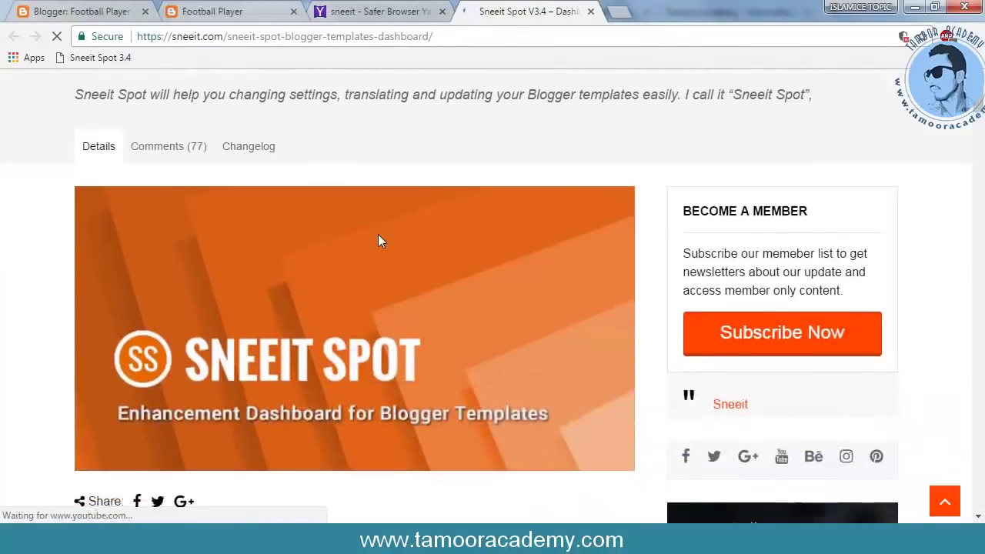
pyautogui.scroll(-1, 378, 241)
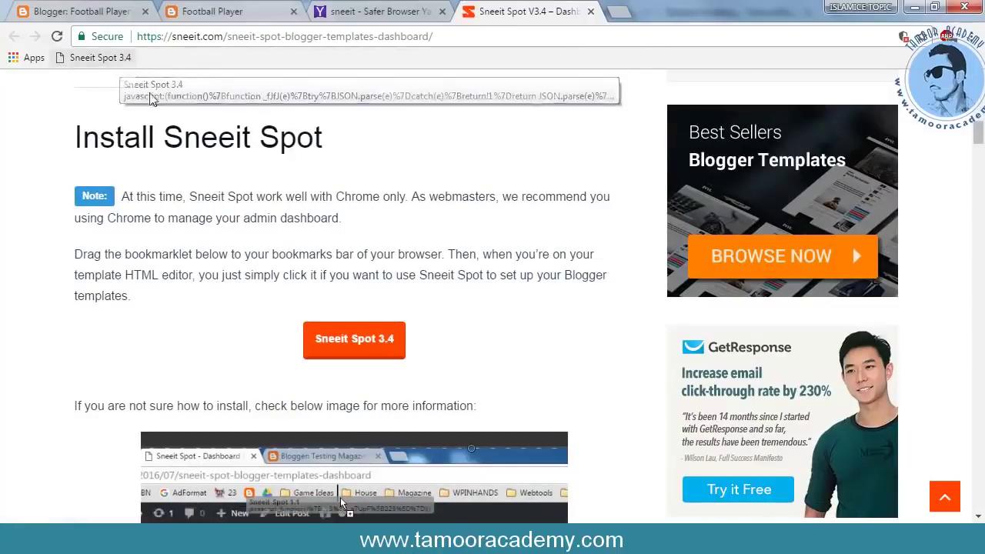
pyautogui.scroll(-3, 379, 350)
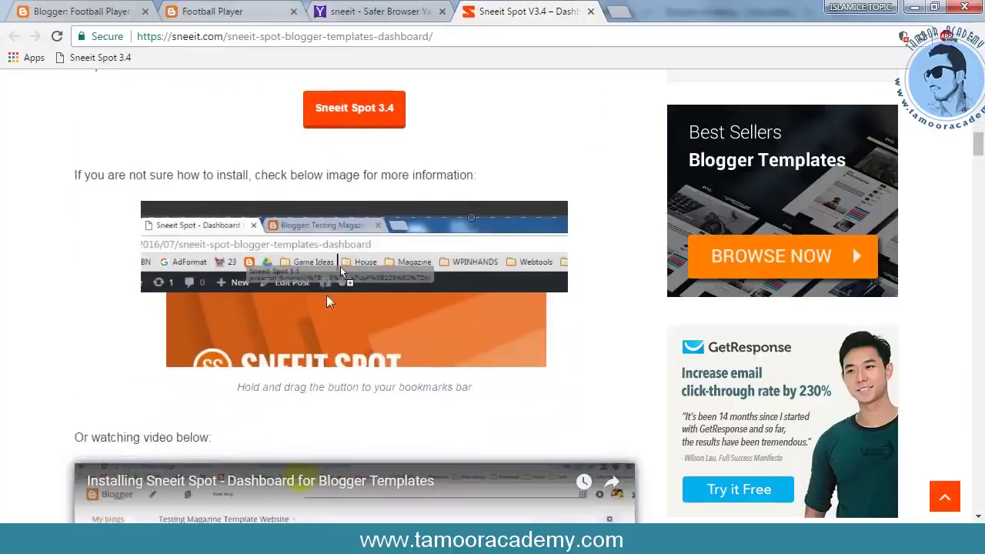
pyautogui.scroll(4, 329, 321)
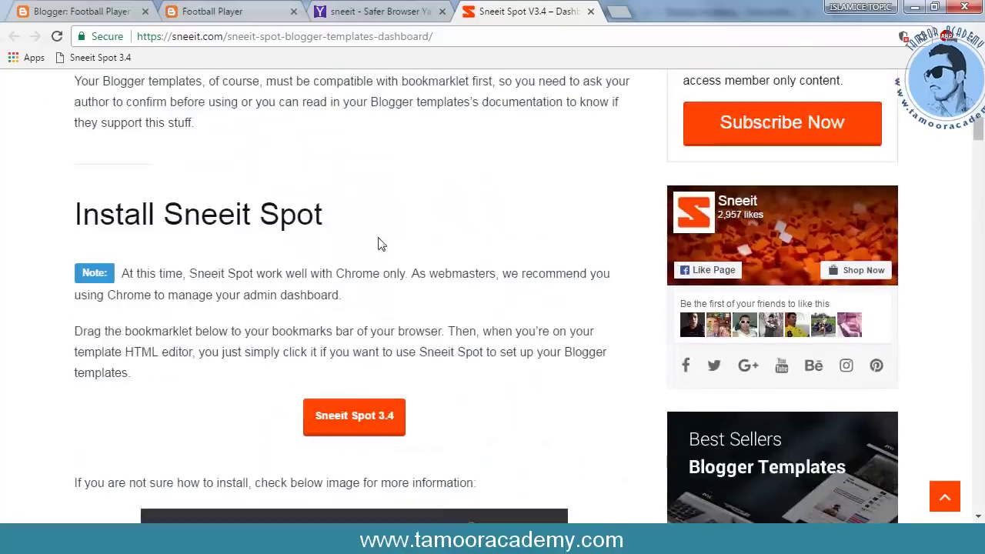
# Check the public Football Player page again and return to the theme's HTML code in the Blogger dashboard.
pyautogui.click(212, 15)
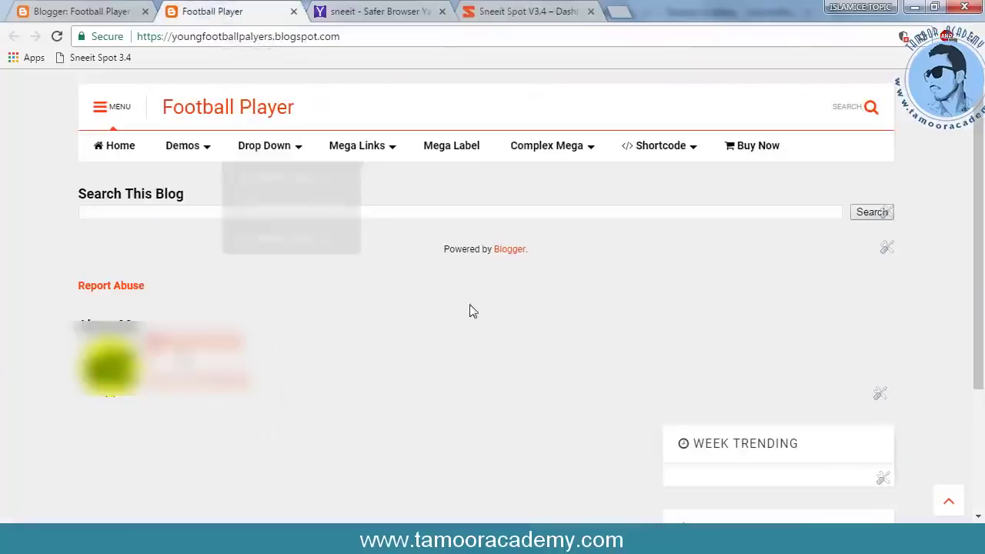
pyautogui.click(85, 12)
pyautogui.scroll(-1, 405, 385)
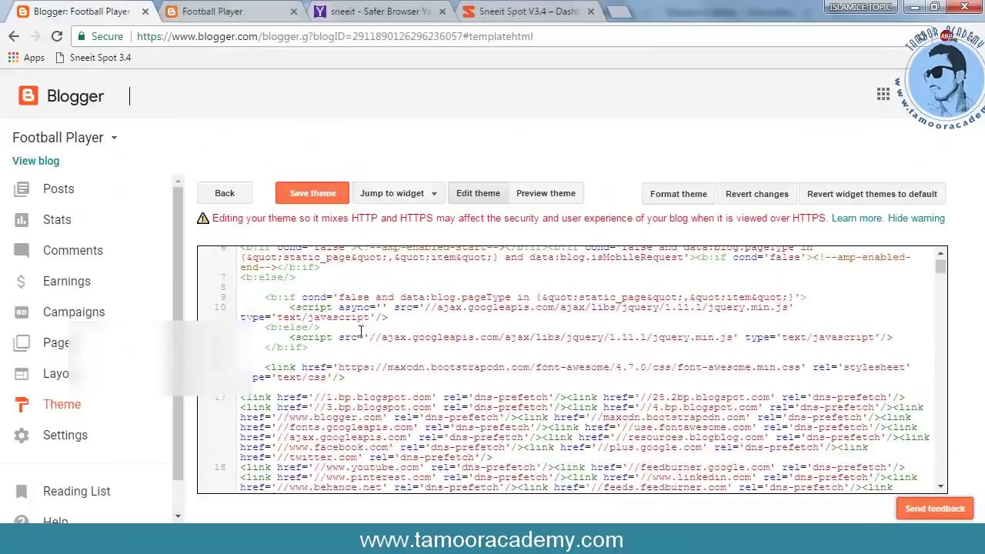
# Run the Sneeit Spot 3.4 bookmarklet on the theme's HTML code and open its collection of demo layouts.
pyautogui.scroll(1, 353, 324)
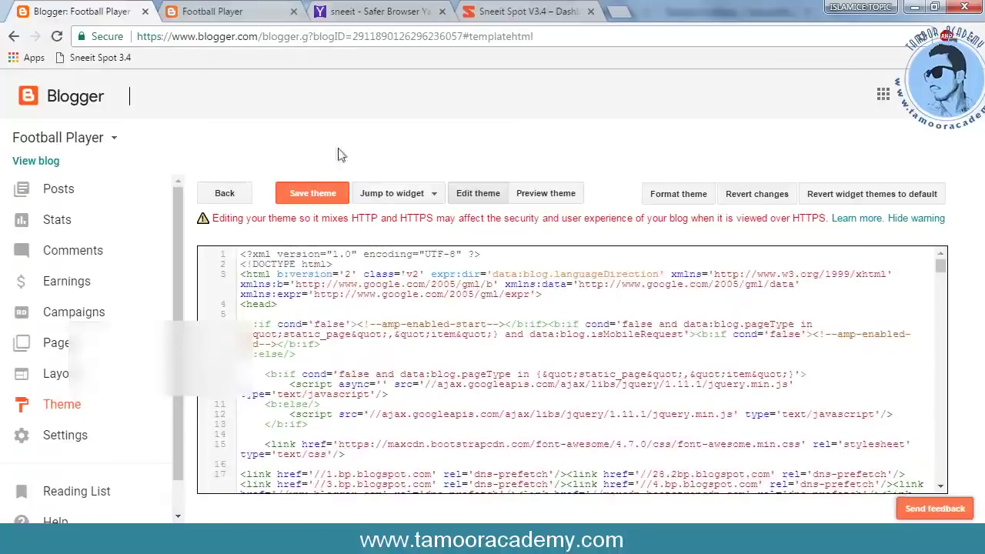
pyautogui.click(98, 60)
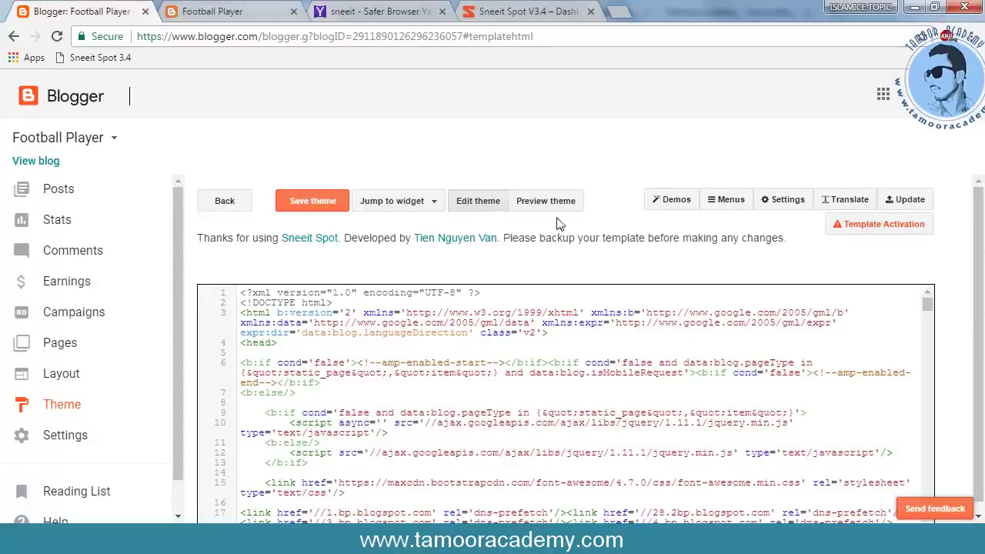
pyautogui.click(667, 201)
# Look through the demo layouts offered in the Demo Layout Importer, from NYTimes down to Financial List.
pyautogui.scroll(-2, 566, 319)
pyautogui.scroll(-1, 567, 319)
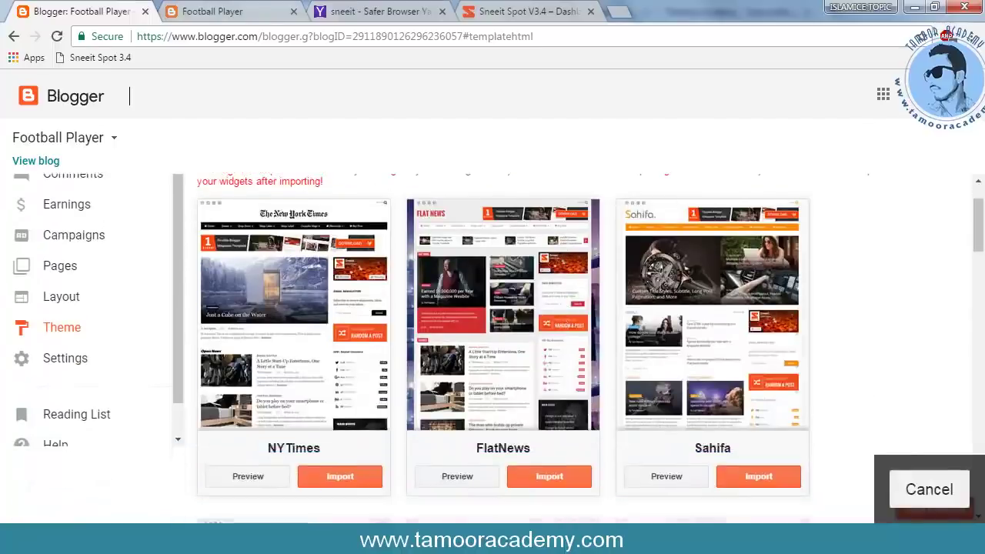
pyautogui.scroll(-4, 359, 313)
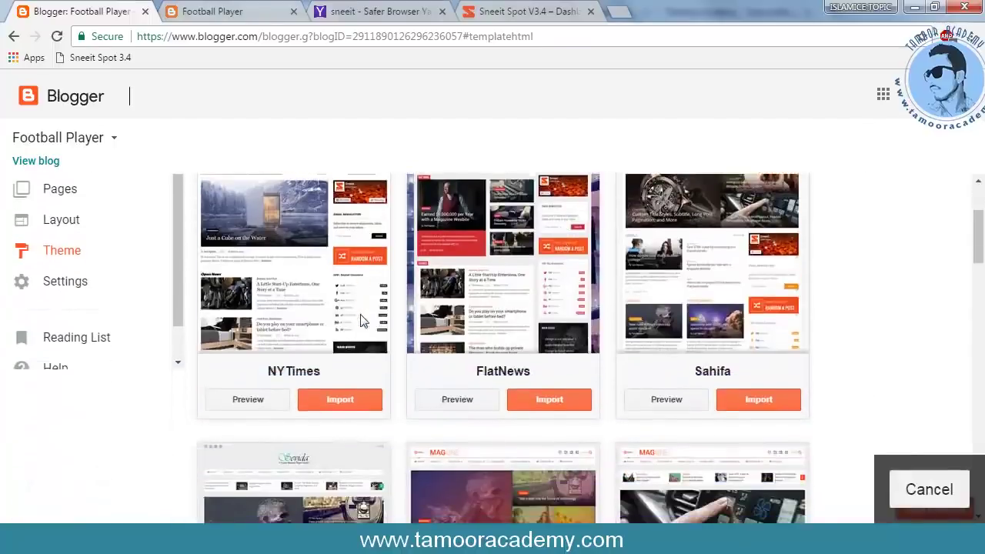
pyautogui.scroll(-3, 385, 352)
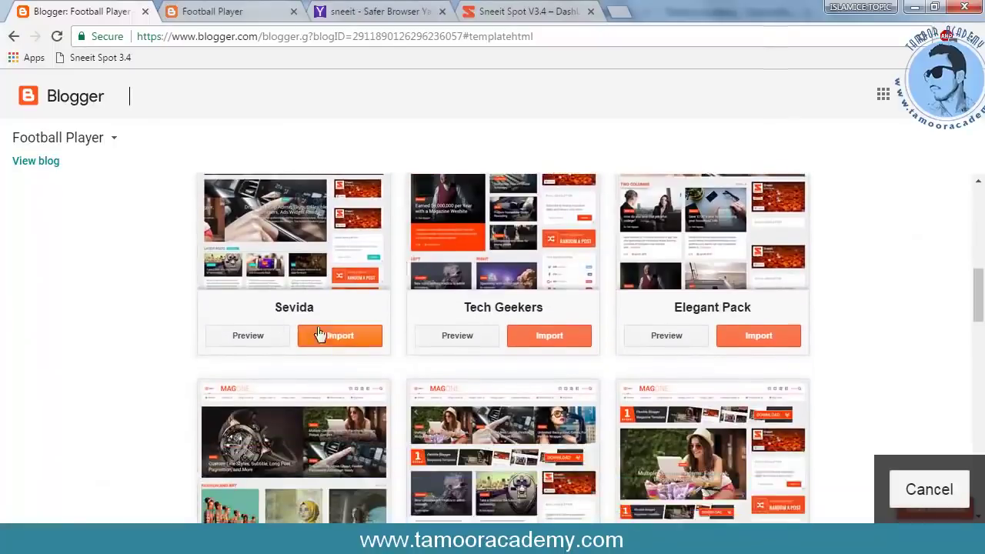
pyautogui.scroll(2, 324, 335)
pyautogui.scroll(3, 499, 481)
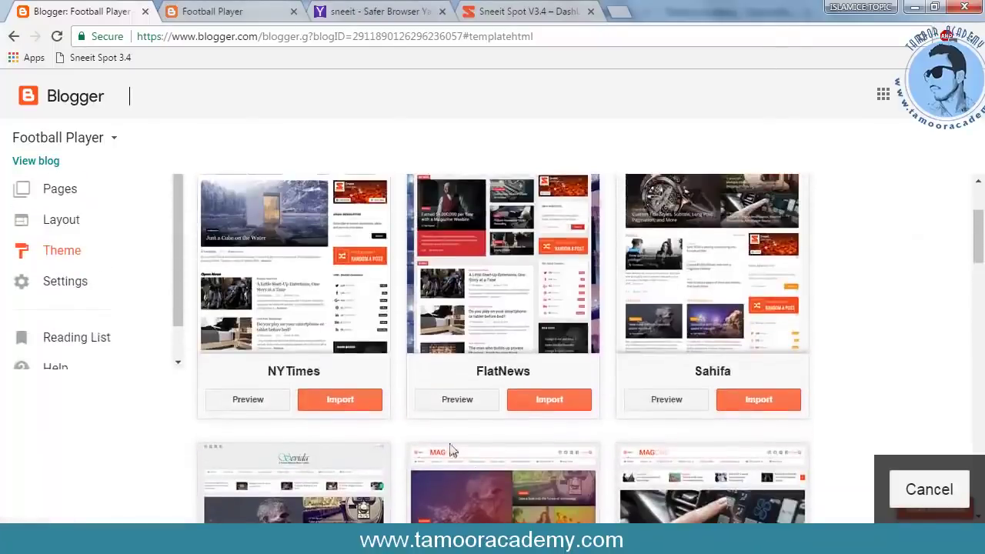
pyautogui.scroll(1, 311, 379)
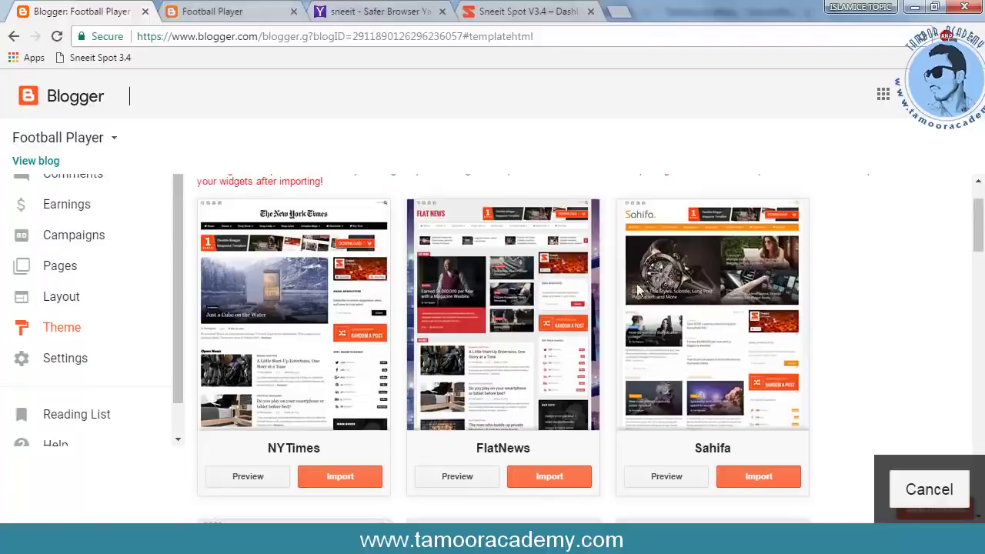
pyautogui.scroll(-5, 635, 300)
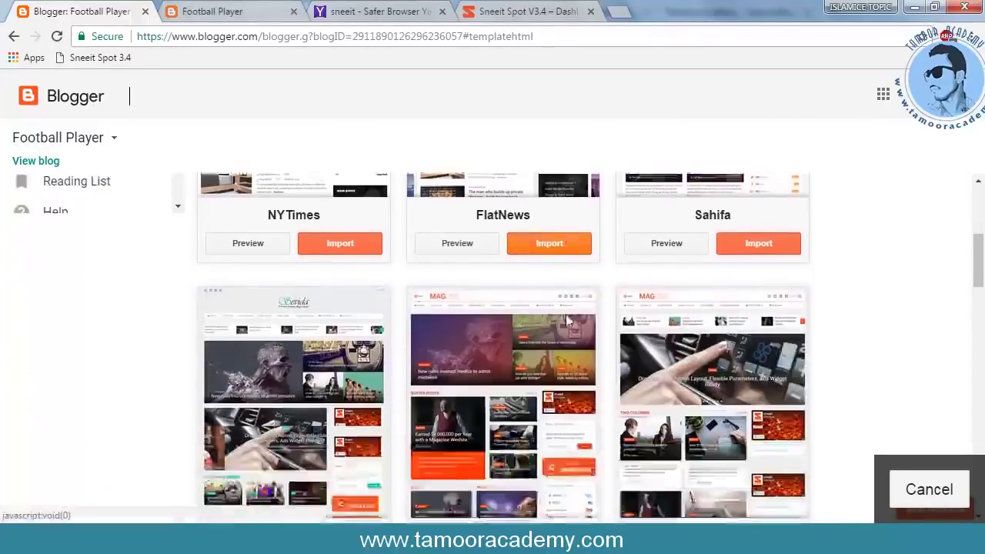
pyautogui.scroll(-2, 624, 395)
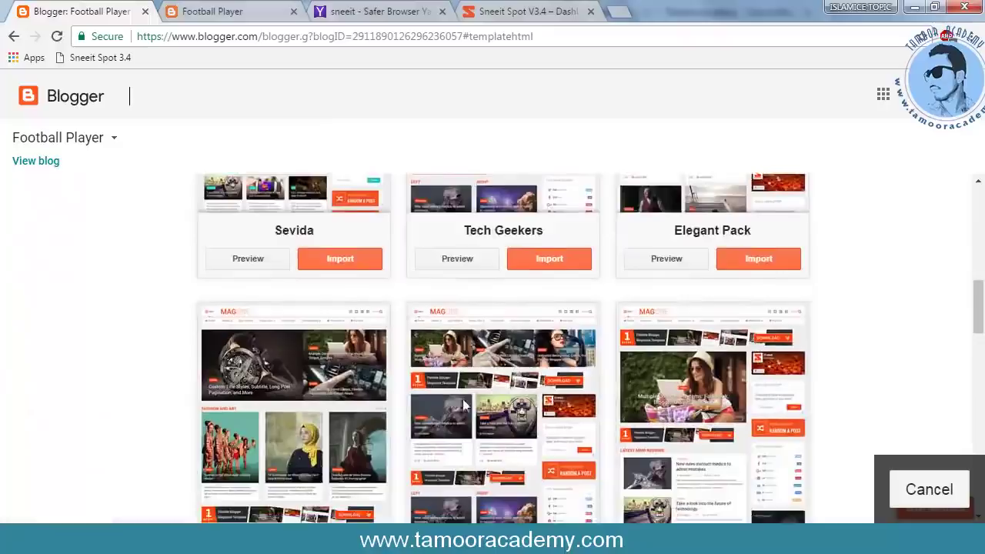
pyautogui.scroll(-2, 466, 407)
pyautogui.scroll(1, 471, 409)
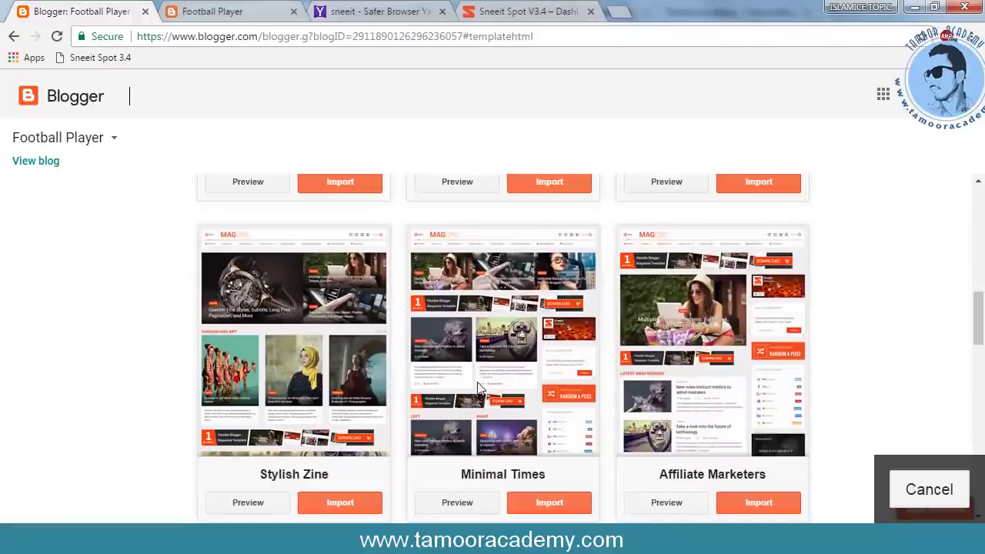
pyautogui.scroll(-3, 477, 388)
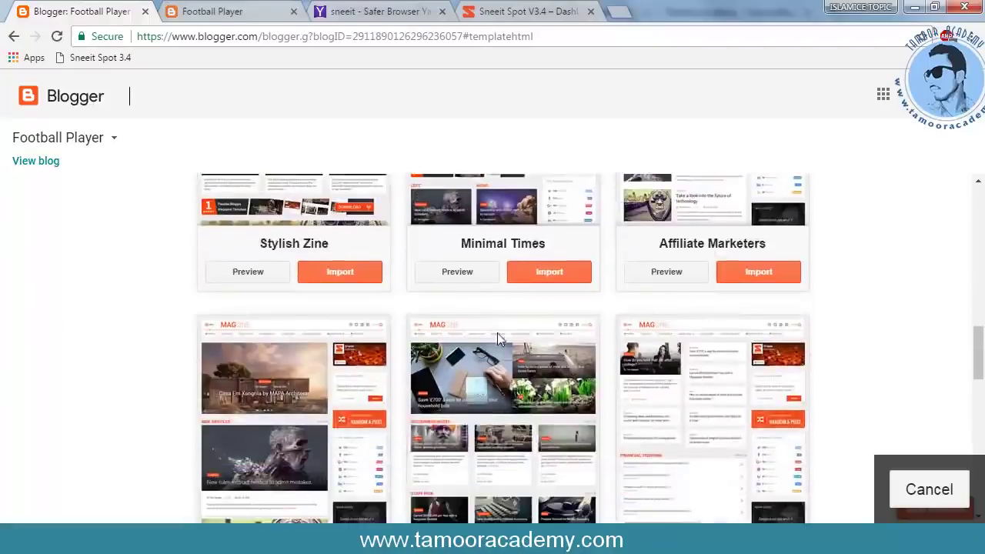
pyautogui.scroll(-2, 497, 341)
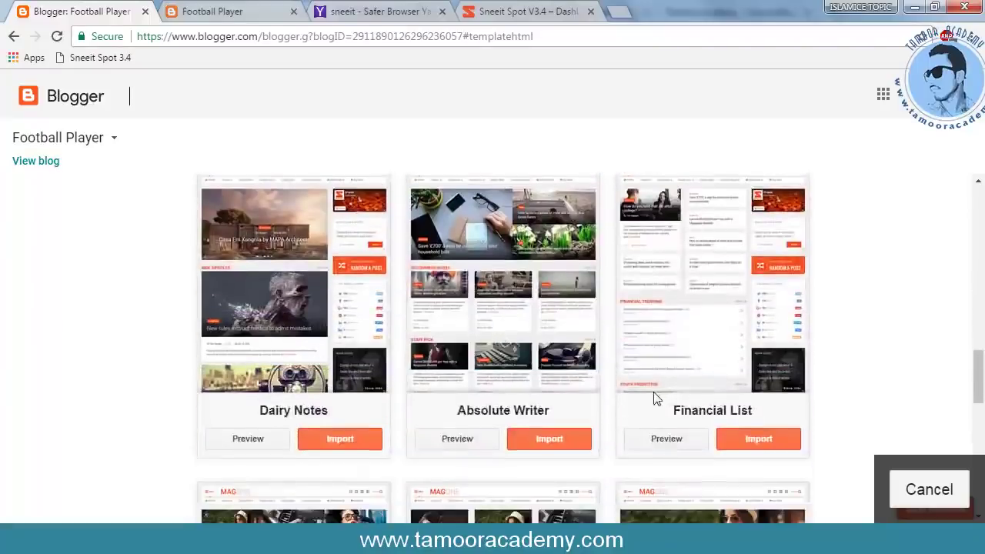
pyautogui.scroll(10, 654, 399)
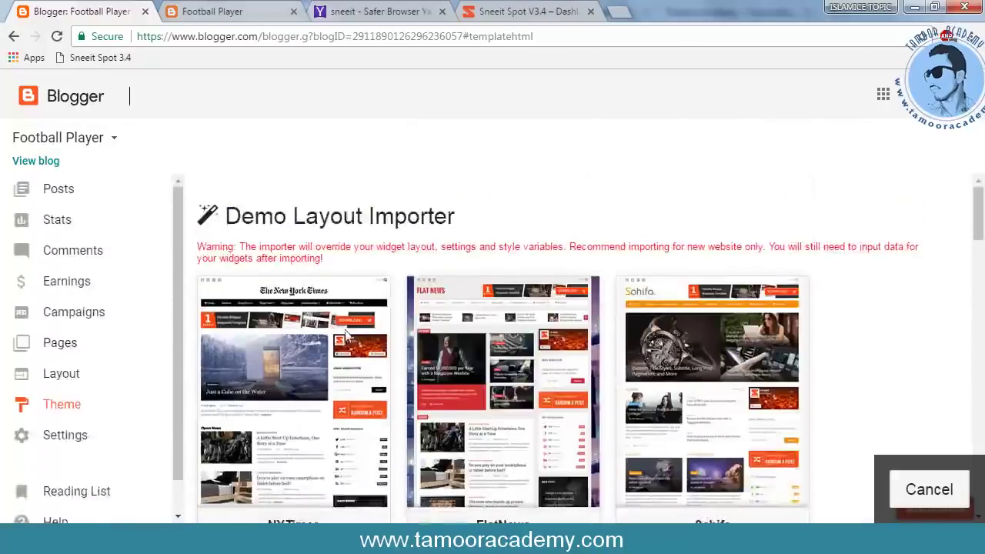
# Import the NYTimes demo layout into the blog's template and save the theme.
pyautogui.scroll(-3, 345, 331)
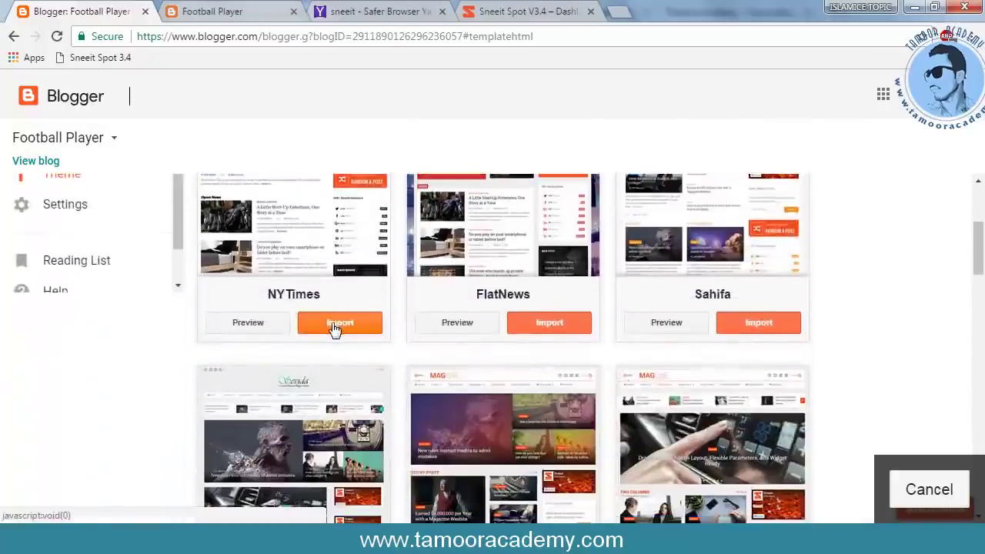
pyautogui.click(335, 326)
pyautogui.click(555, 137)
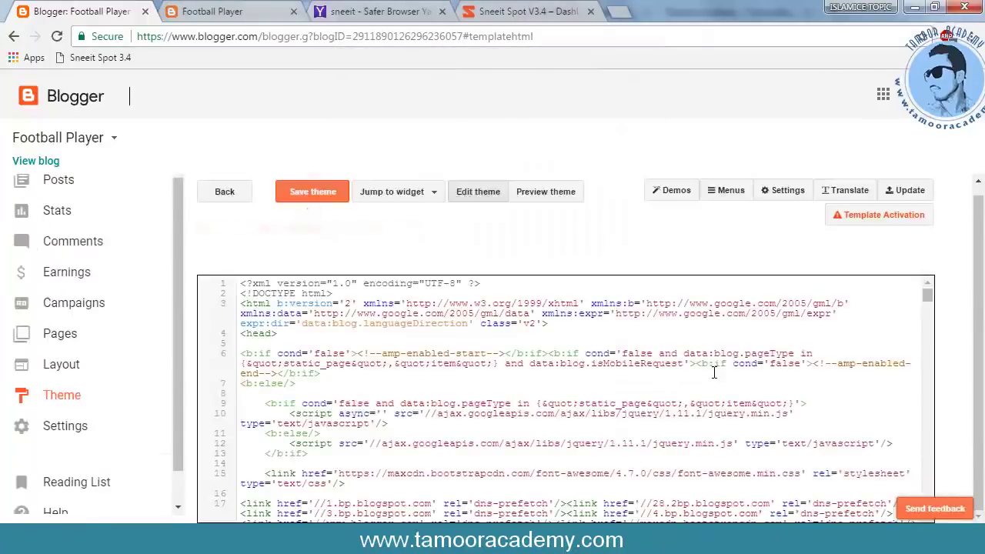
pyautogui.click(306, 197)
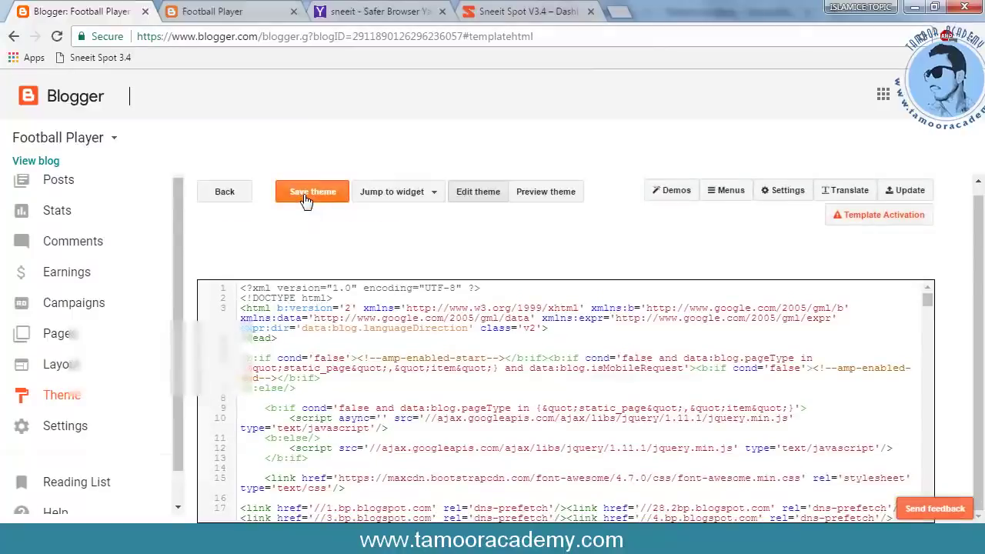
# Reload the public Football Player blog to check the imported layout.
pyautogui.click(257, 12)
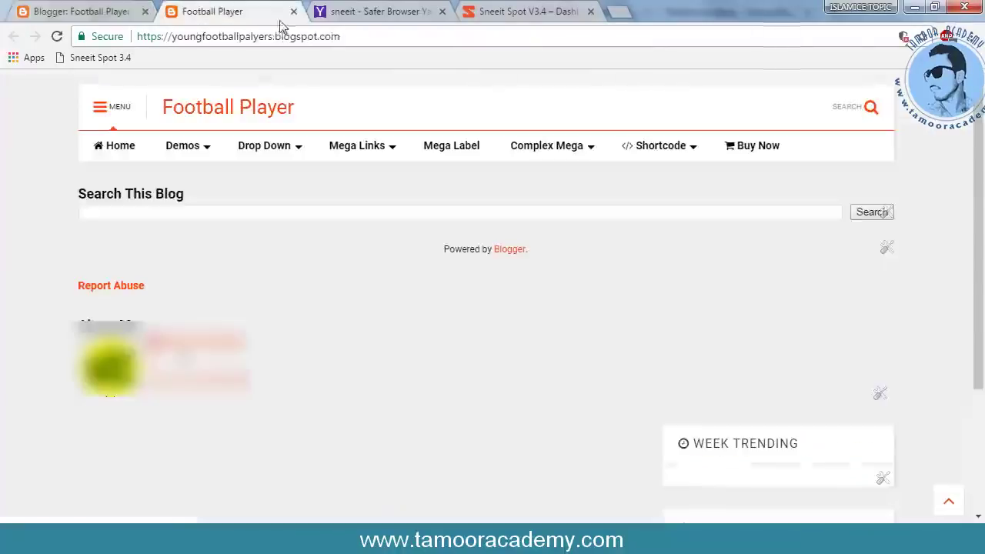
pyautogui.click(380, 44)
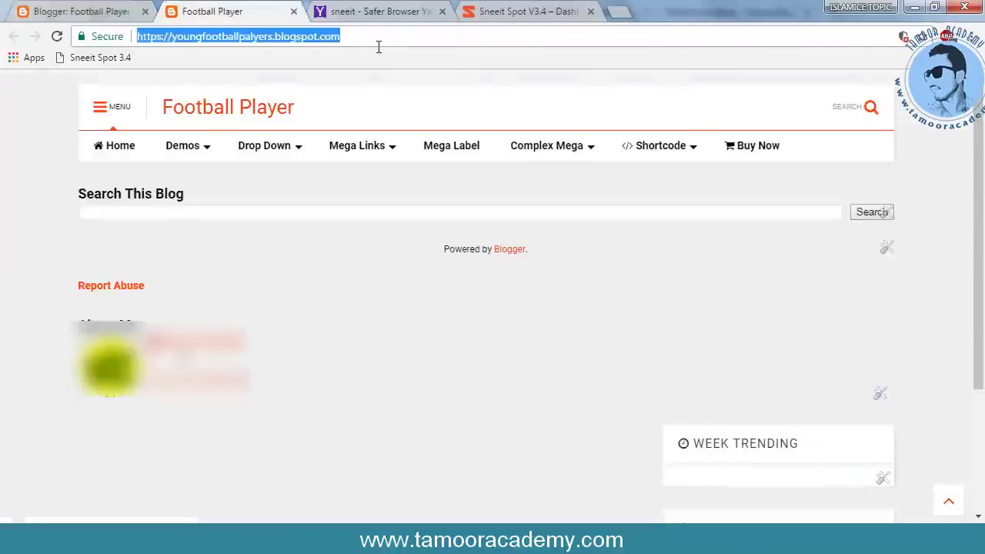
pyautogui.press('Return')
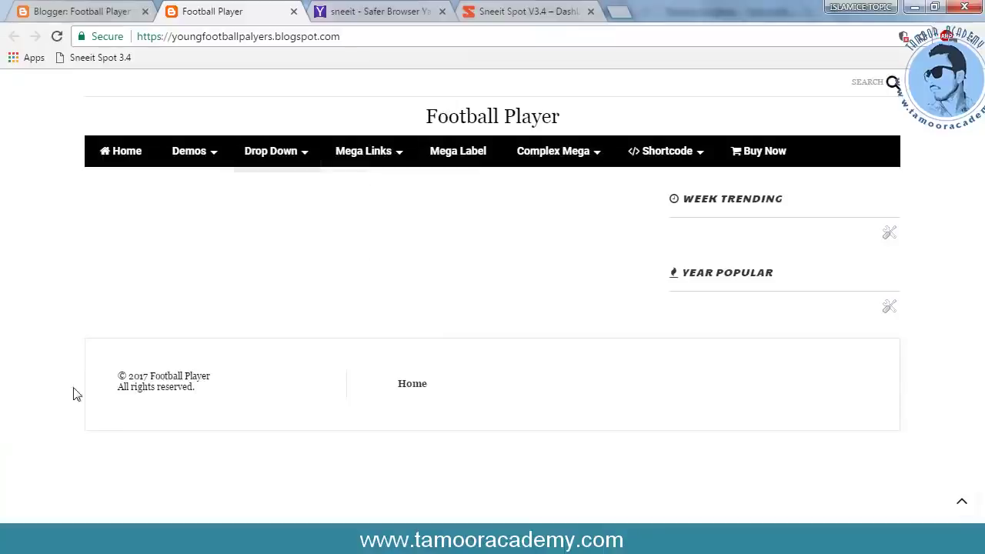
# Create a new blog post with a title and article text about Kylian Mbappe joining PSG on a season-long loan deal from Monaco.
pyautogui.click(88, 10)
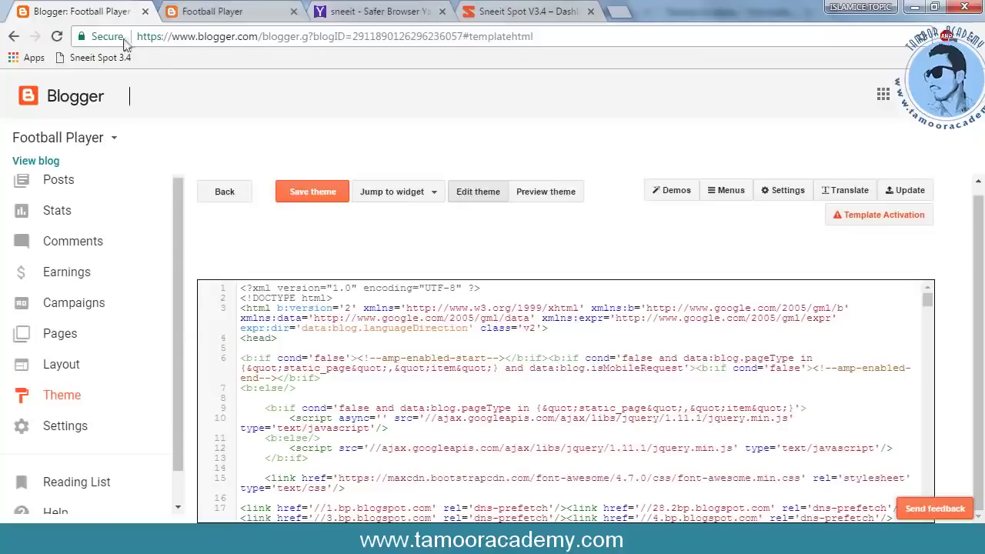
pyautogui.click(58, 183)
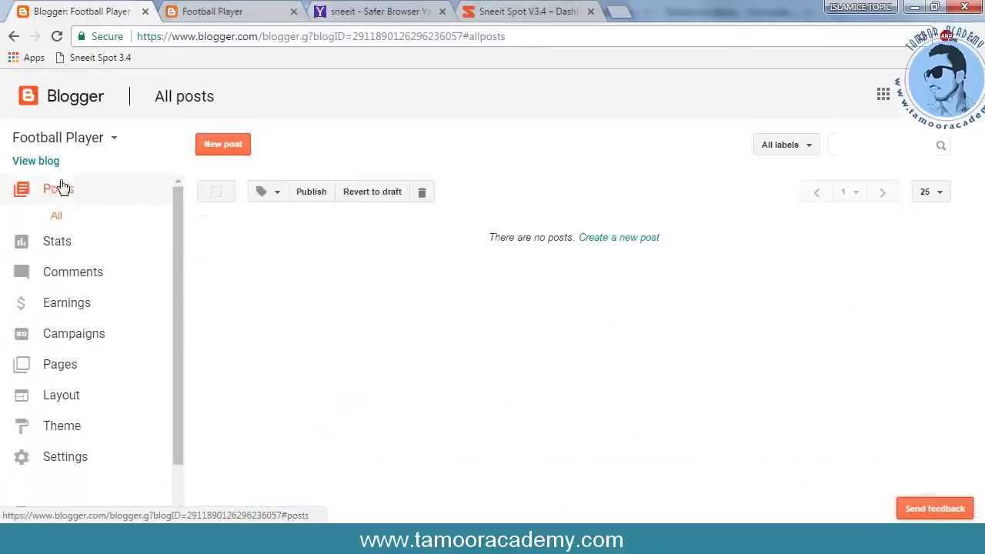
pyautogui.click(229, 147)
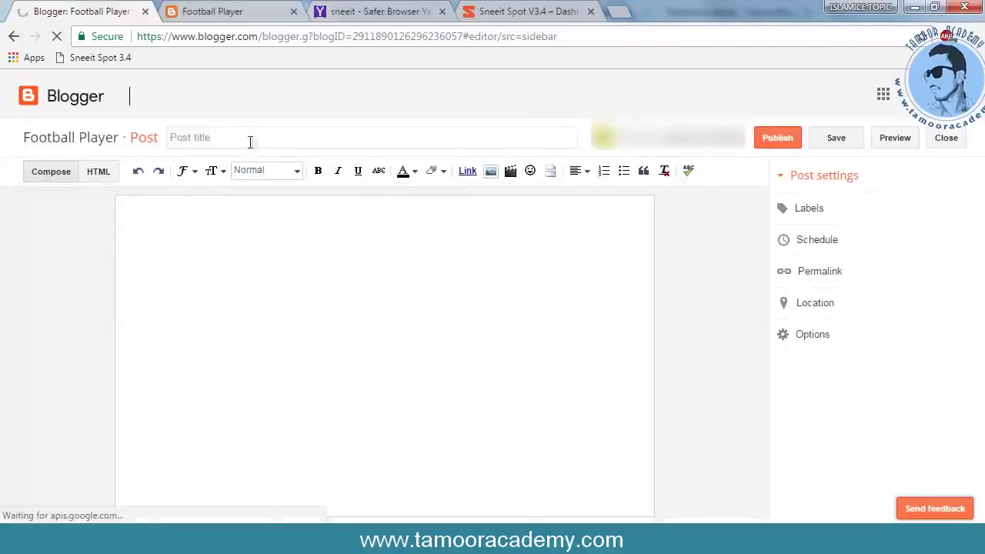
pyautogui.click(249, 143)
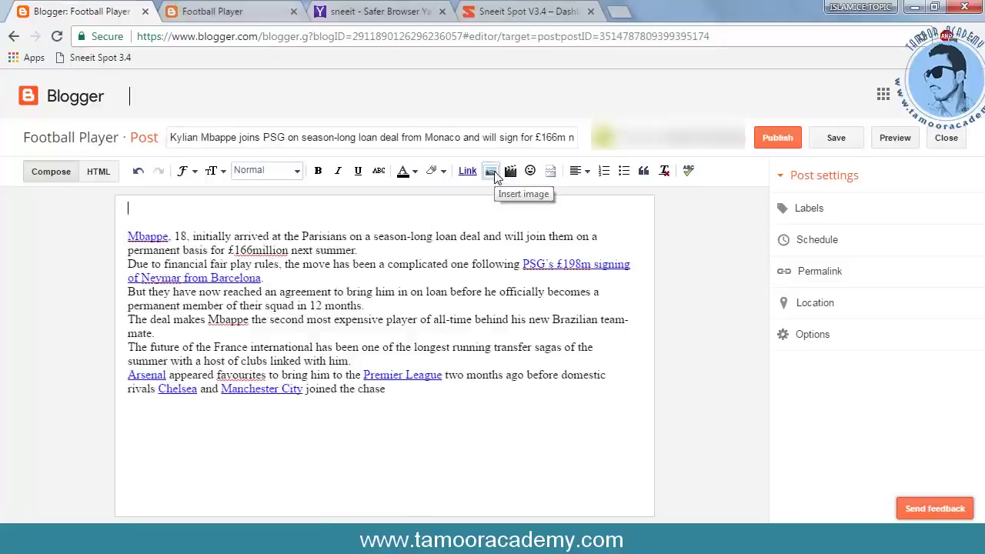
# Upload the picture of Mbappe from the computer and insert it above the post's article text.
pyautogui.click(491, 172)
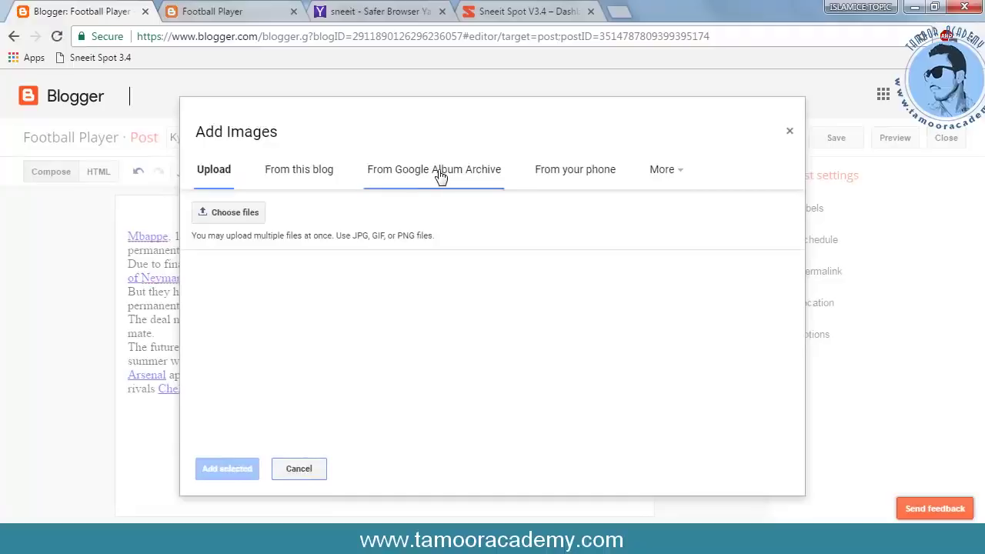
pyautogui.click(258, 218)
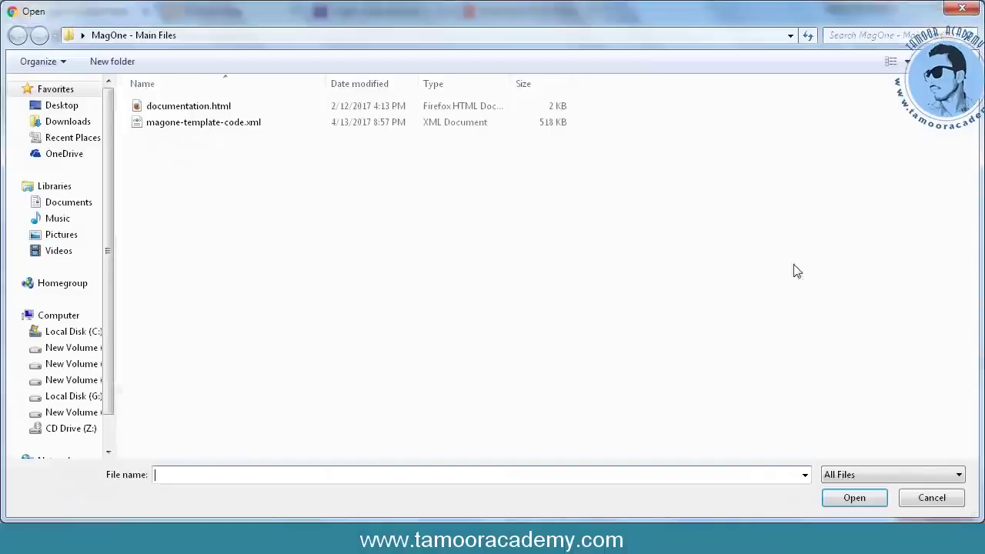
pyautogui.click(61, 105)
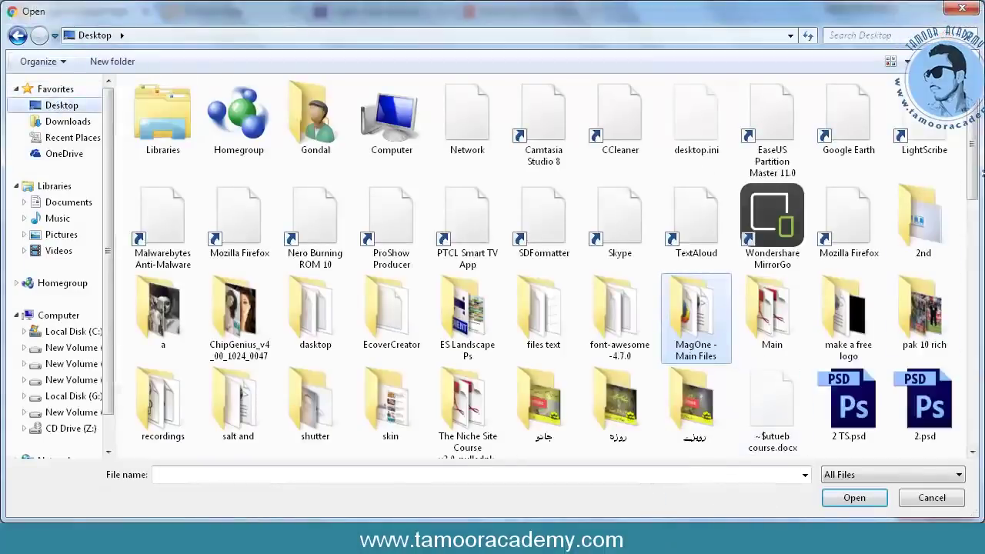
pyautogui.scroll(-10, 976, 187)
pyautogui.click(932, 497)
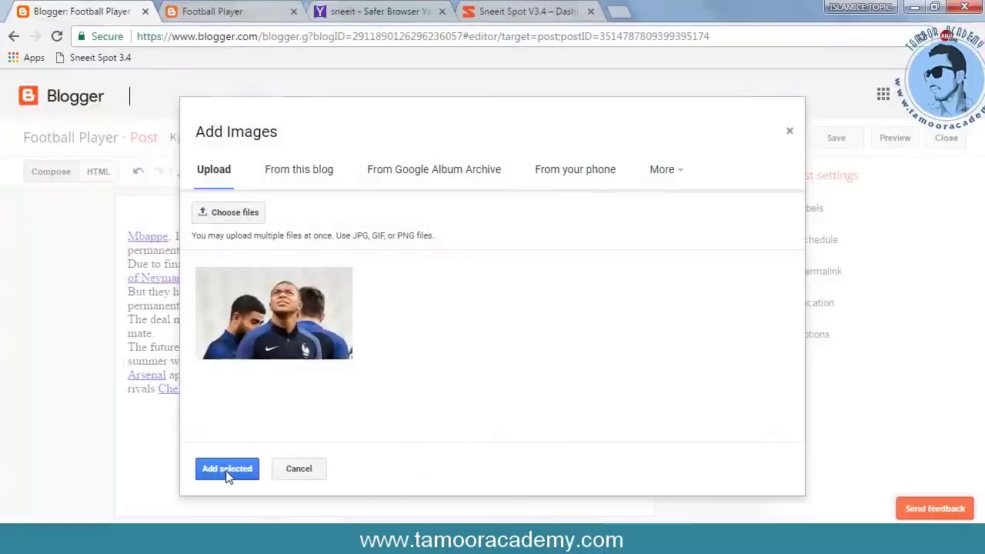
pyautogui.click(227, 469)
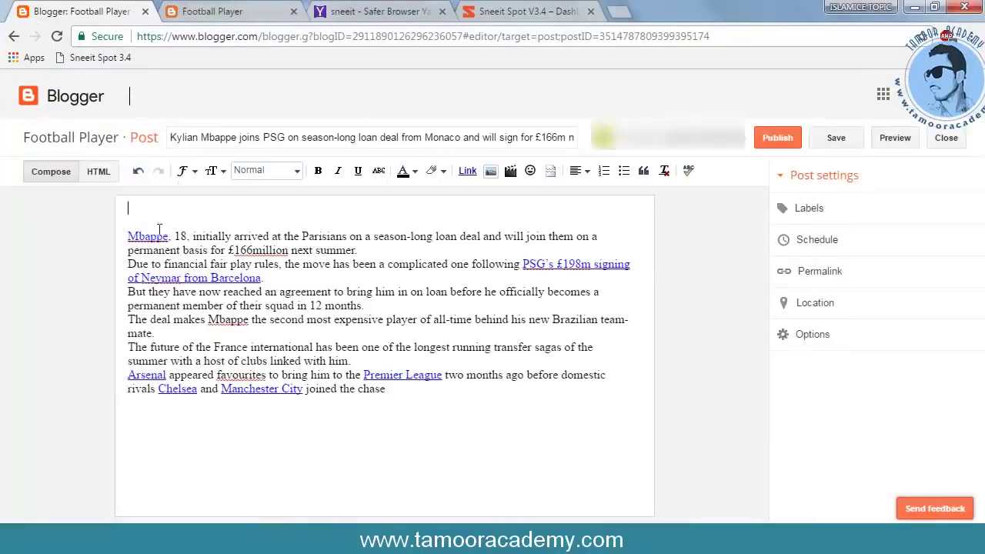
# Set the inserted post picture to X-Large and check the article text below it.
pyautogui.click(366, 297)
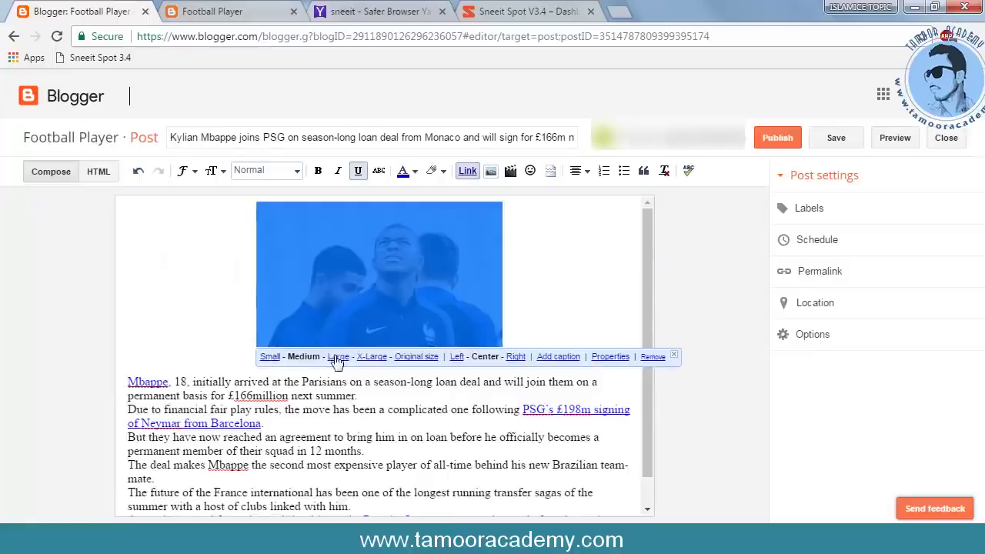
pyautogui.click(382, 360)
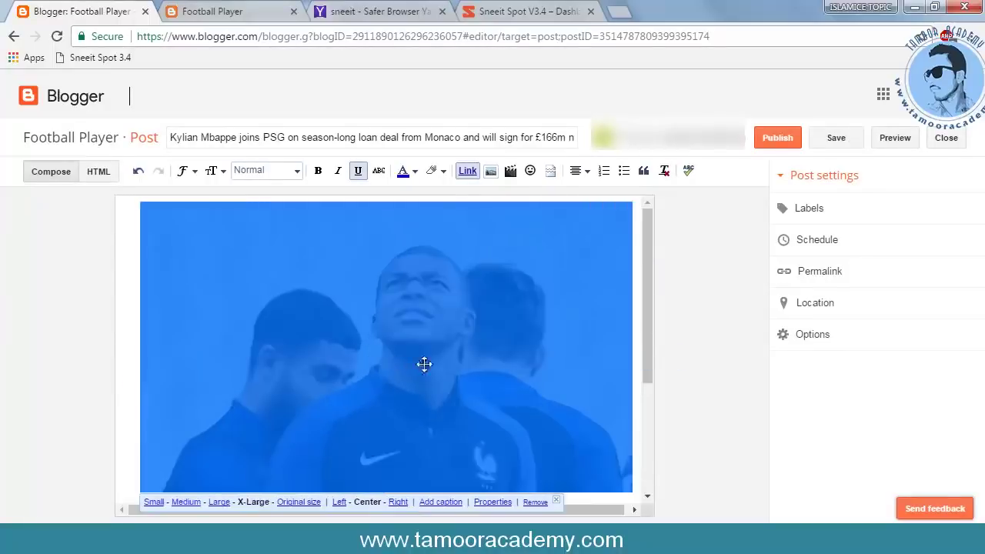
pyautogui.click(137, 357)
pyautogui.scroll(-2, 334, 359)
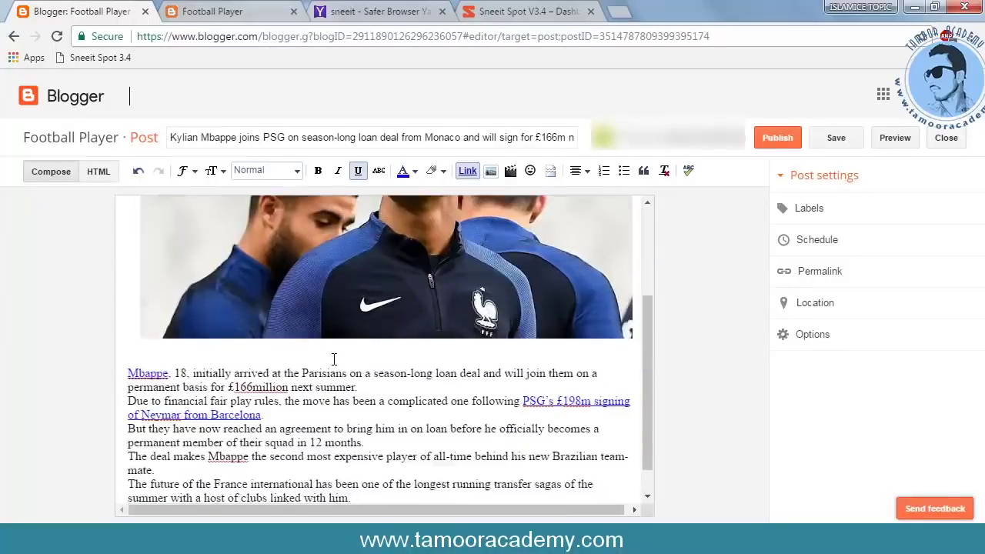
pyautogui.scroll(-1, 335, 362)
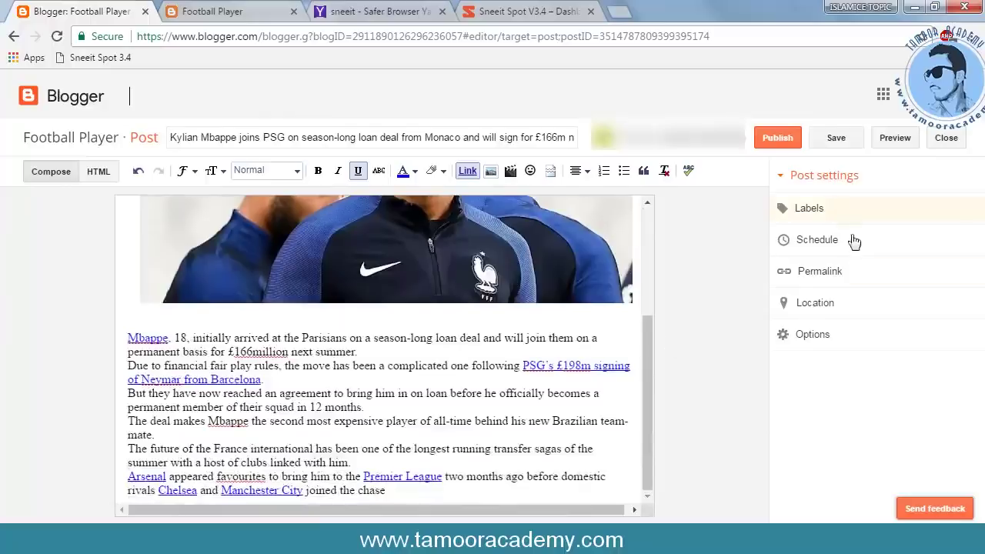
# Add the label Transfer to the Mbappe post.
pyautogui.click(825, 214)
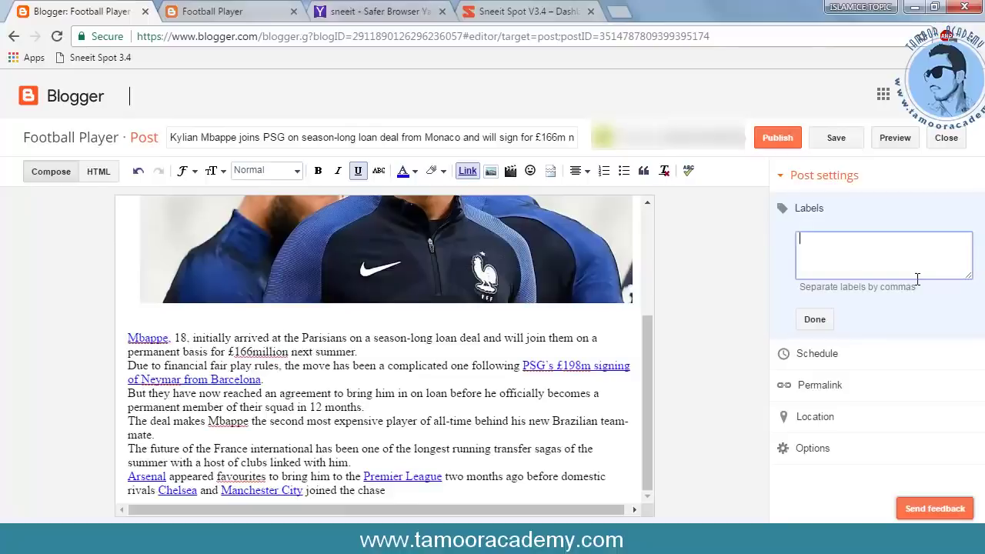
pyautogui.write('Transfer')
pyautogui.click(838, 322)
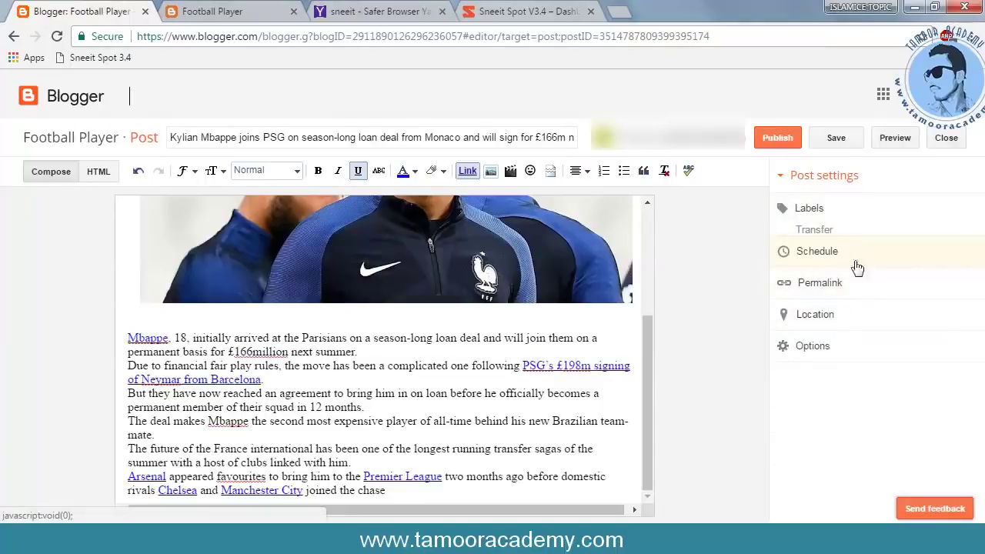
# Look at the custom permalink option for the Mbappe post and keep the automatic permalink.
pyautogui.click(822, 284)
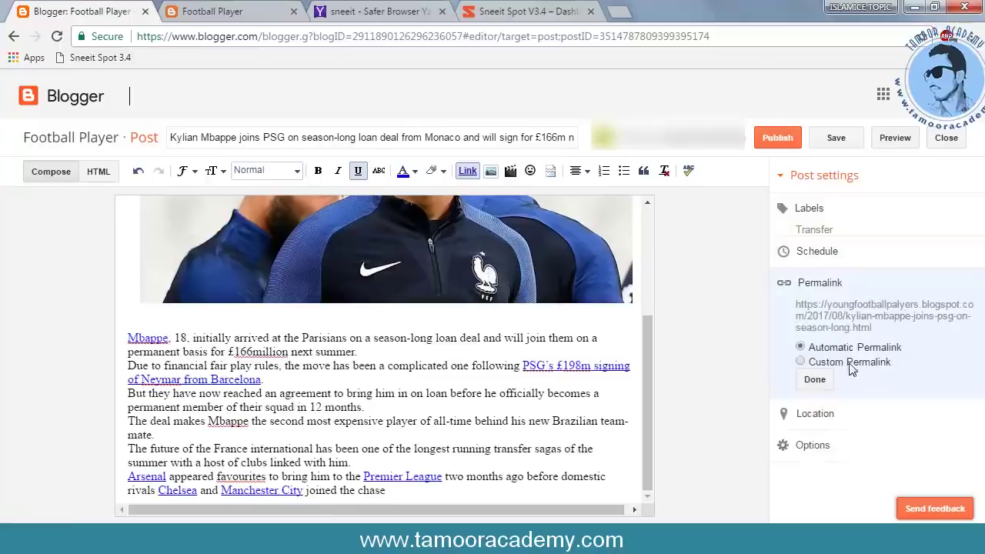
pyautogui.click(857, 364)
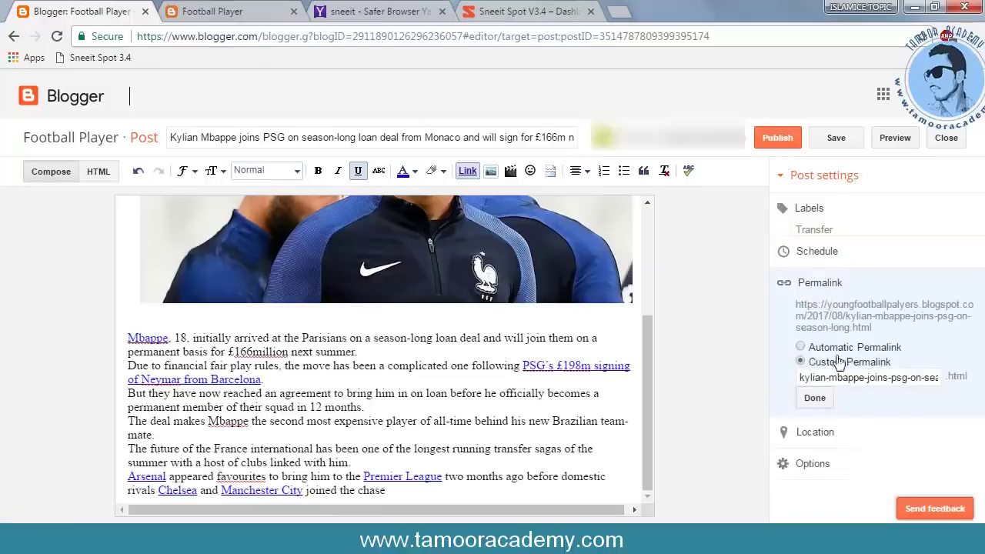
pyautogui.click(840, 353)
pyautogui.click(822, 380)
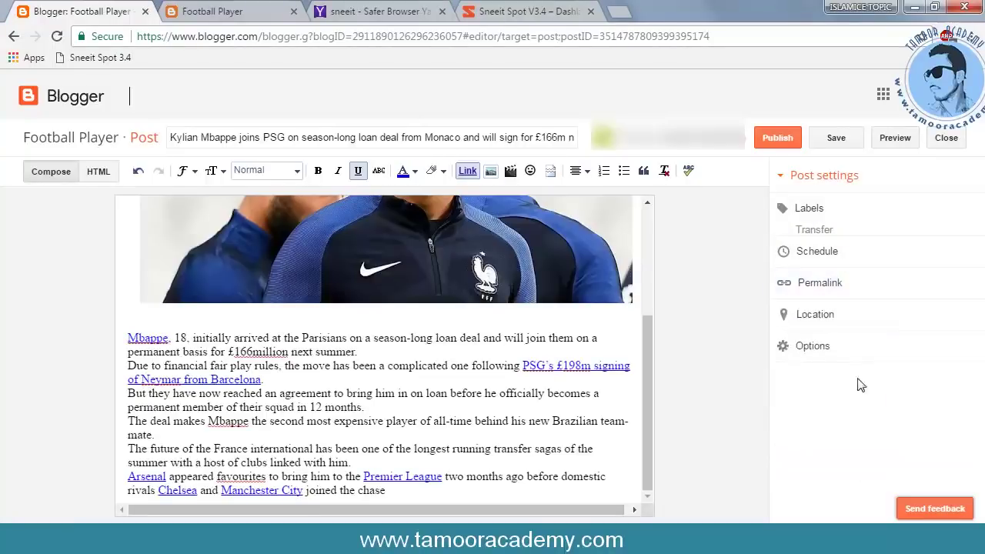
# Review the Mbappe post's reader comments, compose mode and line break options, and publish the post.
pyautogui.click(818, 348)
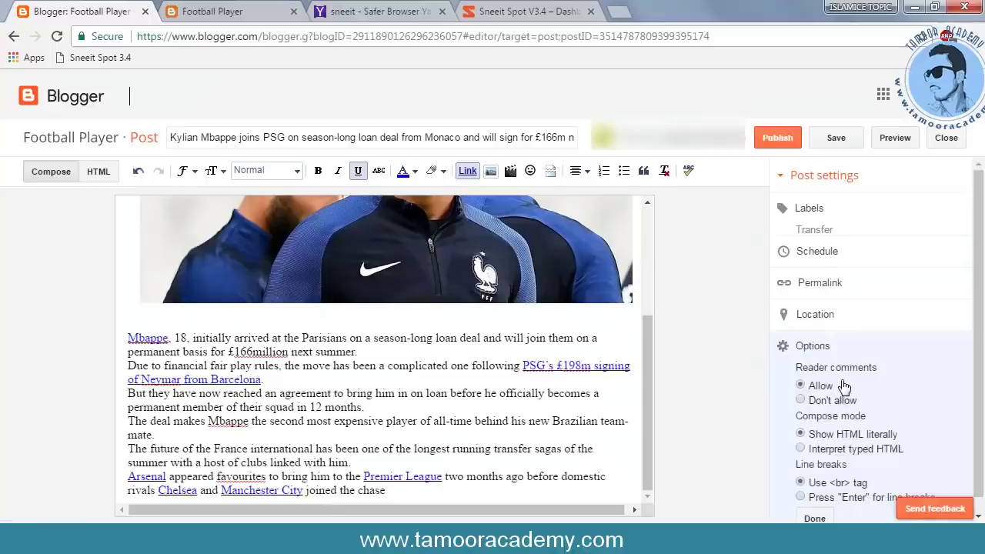
pyautogui.click(818, 511)
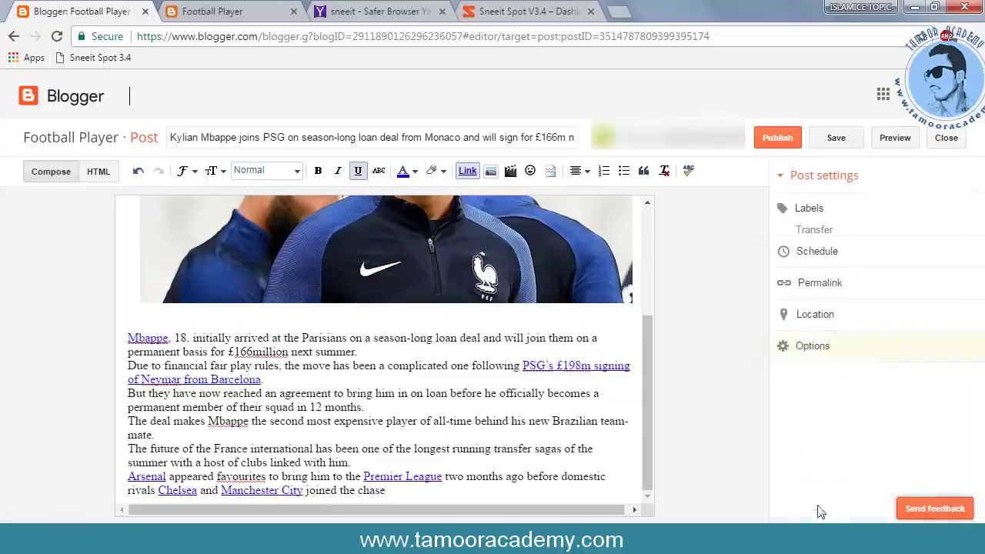
pyautogui.click(778, 139)
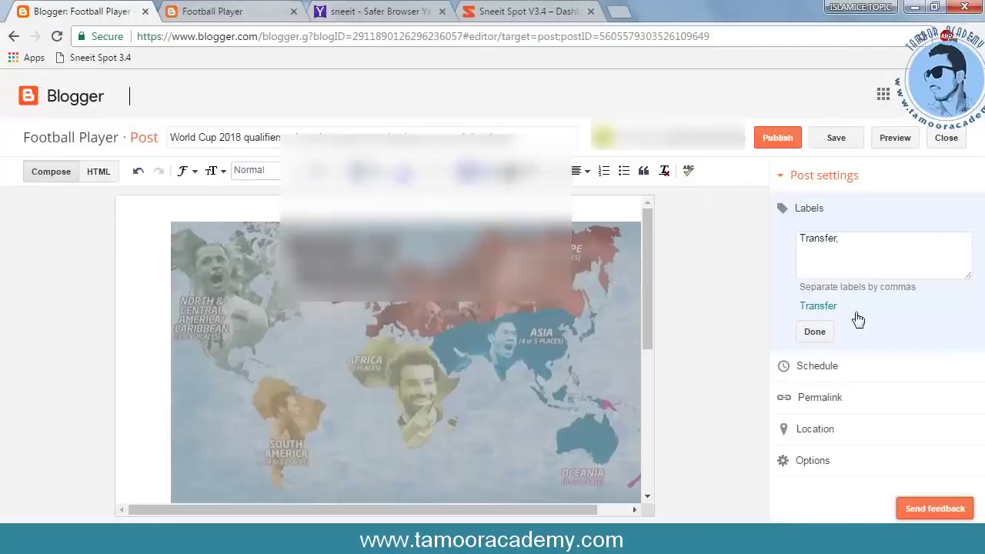
# Apply the label Transfer to the World Cup 2018 qualifiers post and publish it.
pyautogui.click(814, 332)
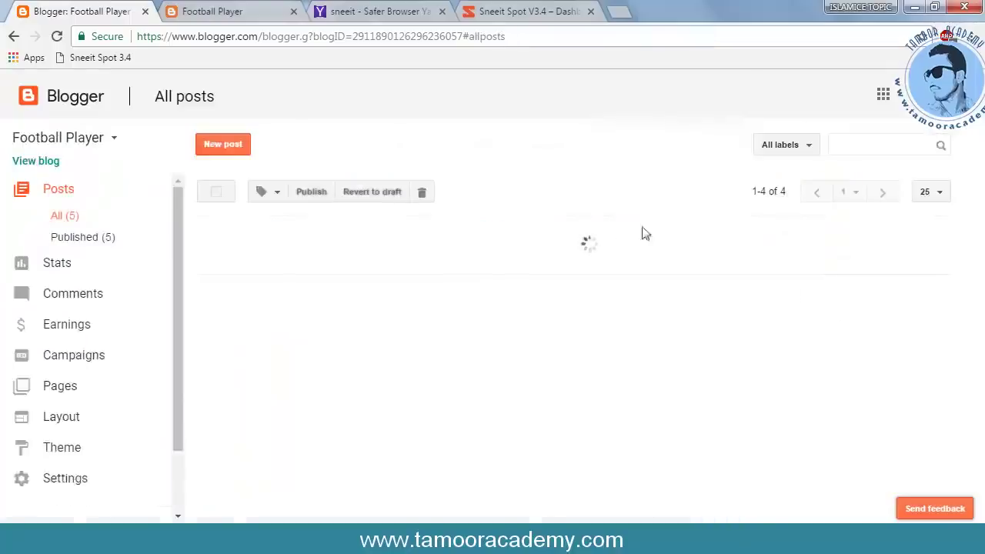
pyautogui.click(363, 332)
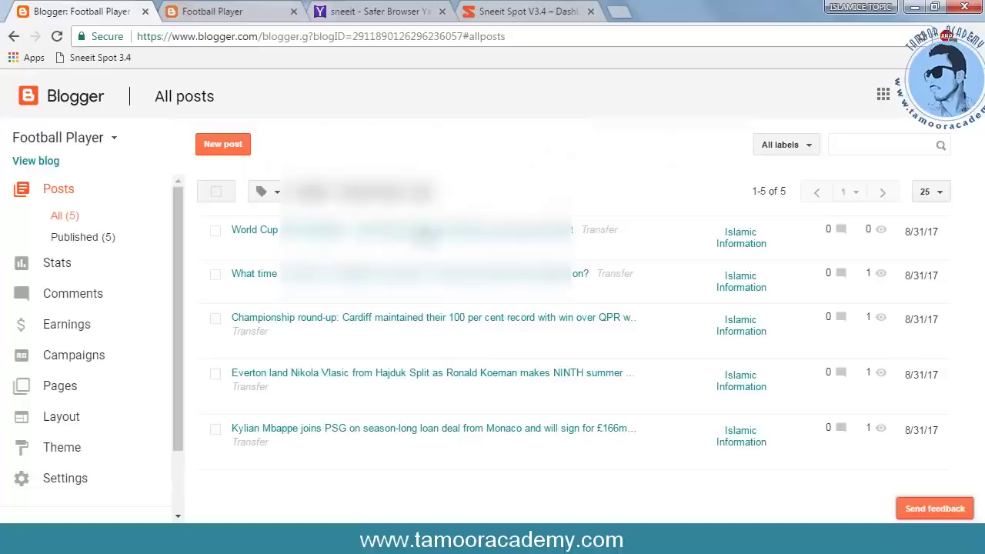
# Reload the public Football Player blog and examine the published posts and the submenus of its navigation bar.
pyautogui.click(253, 9)
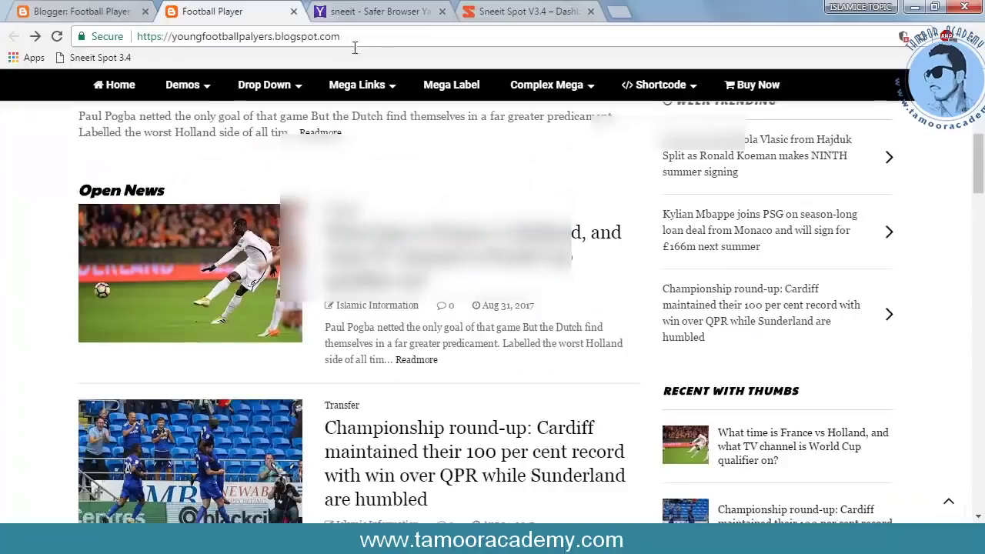
pyautogui.click(347, 38)
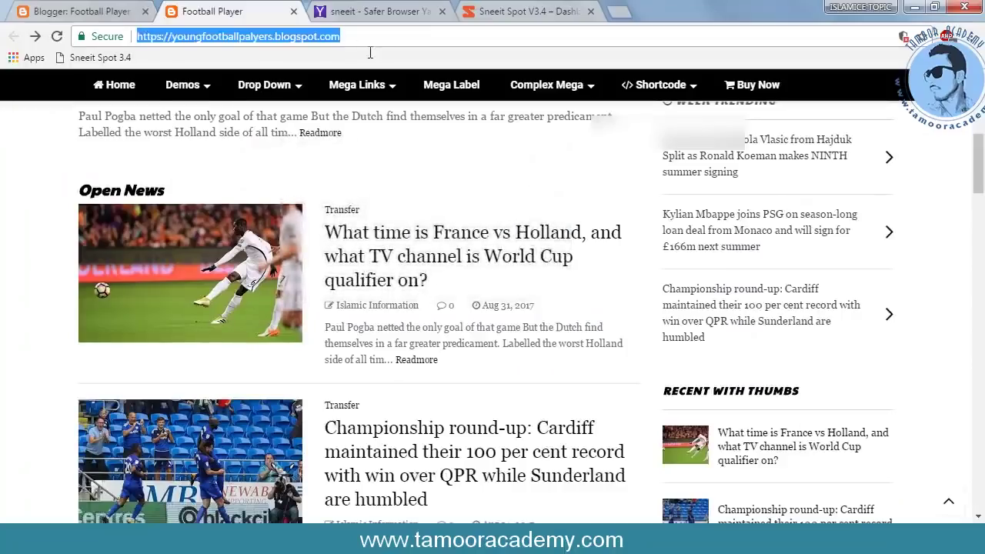
pyautogui.press('Return')
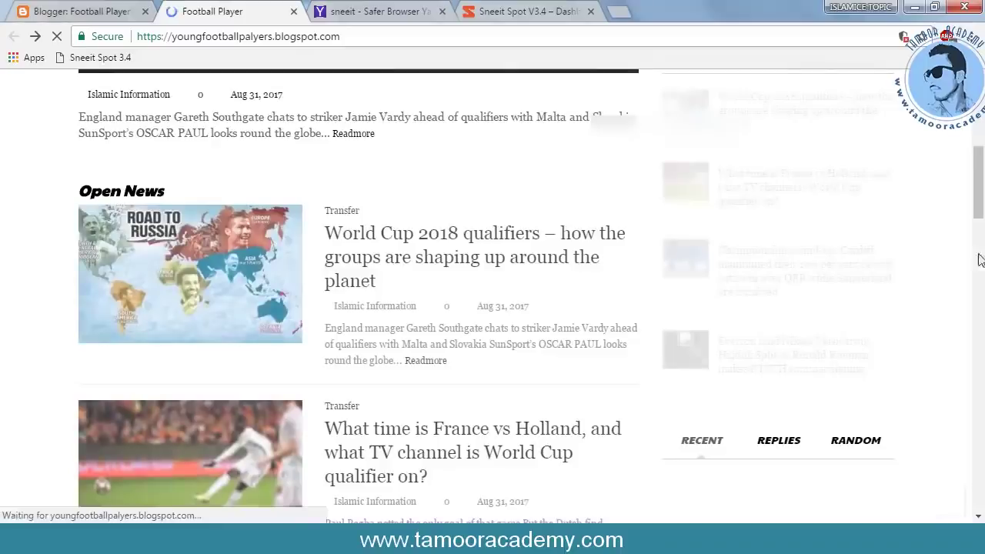
pyautogui.scroll(4, 912, 302)
pyautogui.scroll(2, 913, 302)
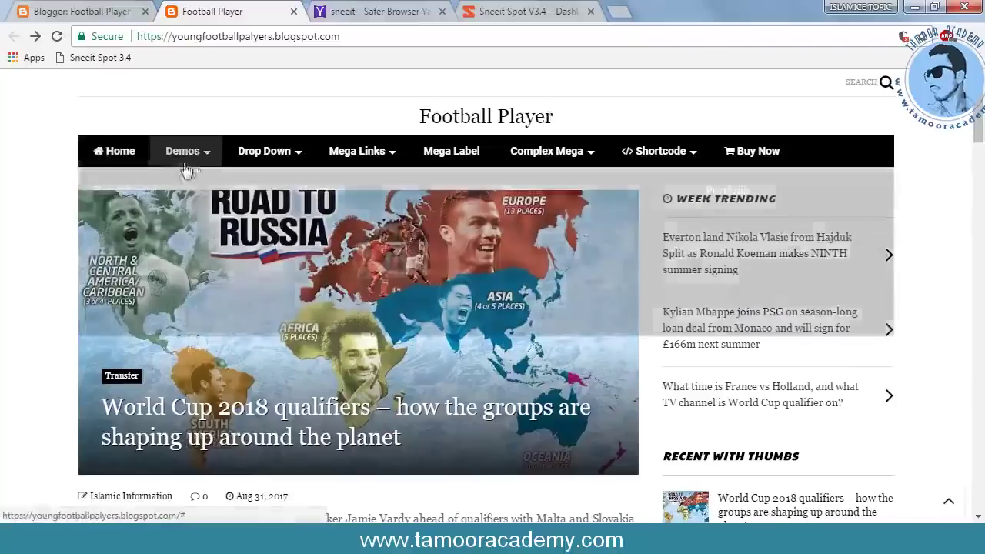
pyautogui.moveTo(364, 154)
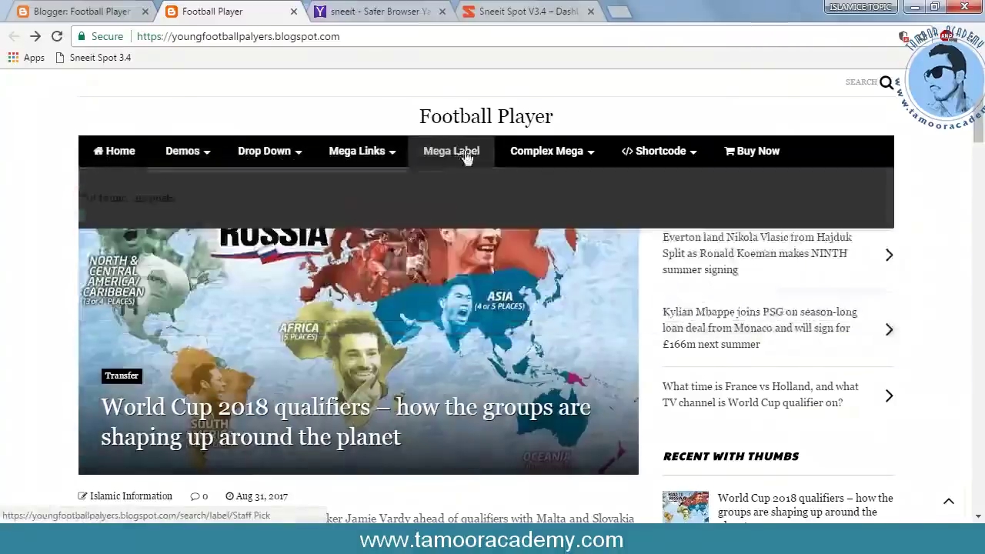
pyautogui.moveTo(545, 154)
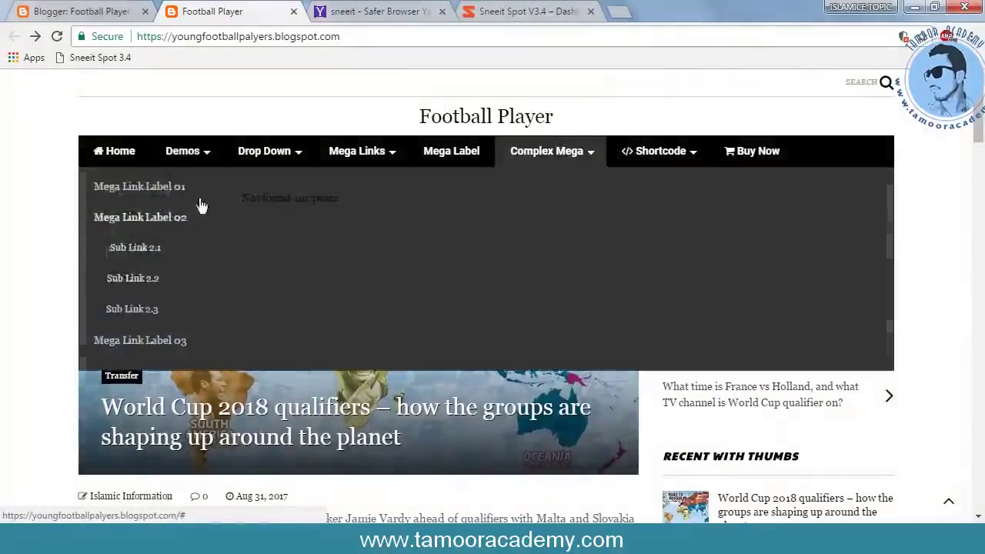
pyautogui.moveTo(153, 157)
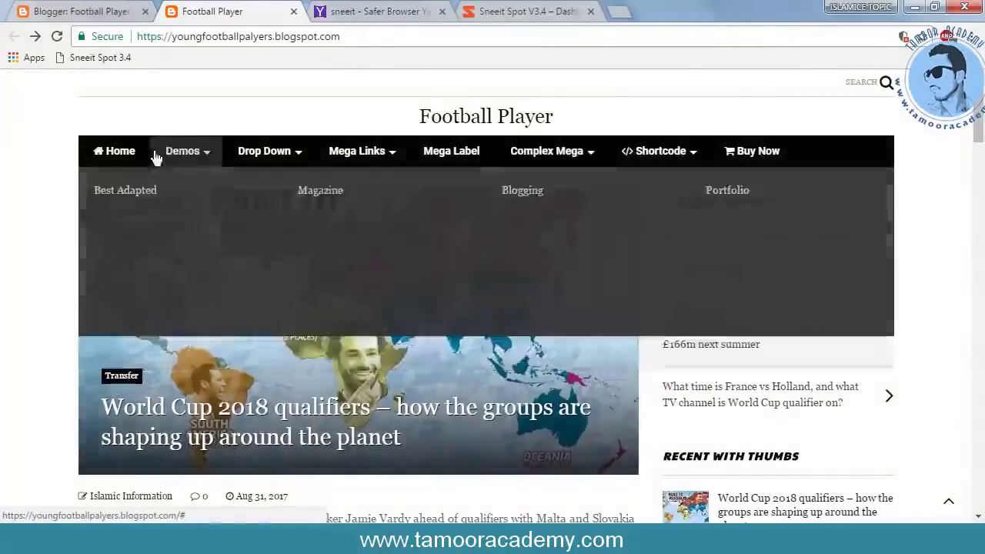
# Open the theme's HTML editor in Blogger and bring up the Main Menu's items in the Sneeit Menu Builder.
pyautogui.click(93, 10)
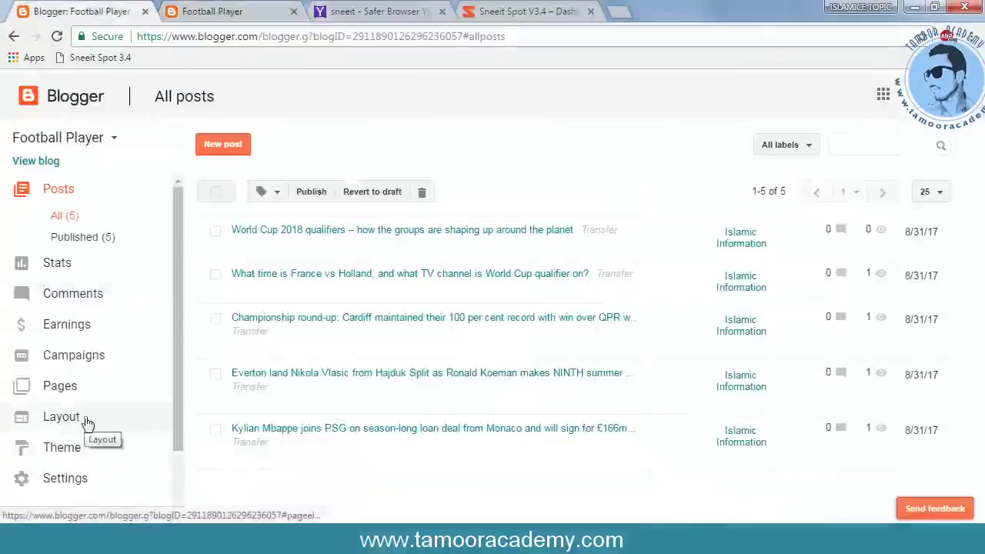
pyautogui.click(75, 448)
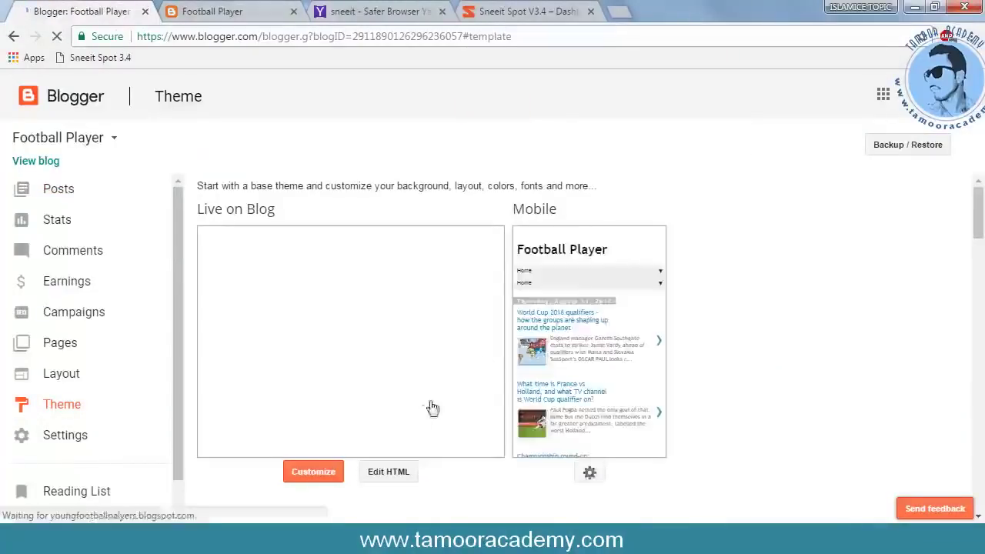
pyautogui.click(388, 472)
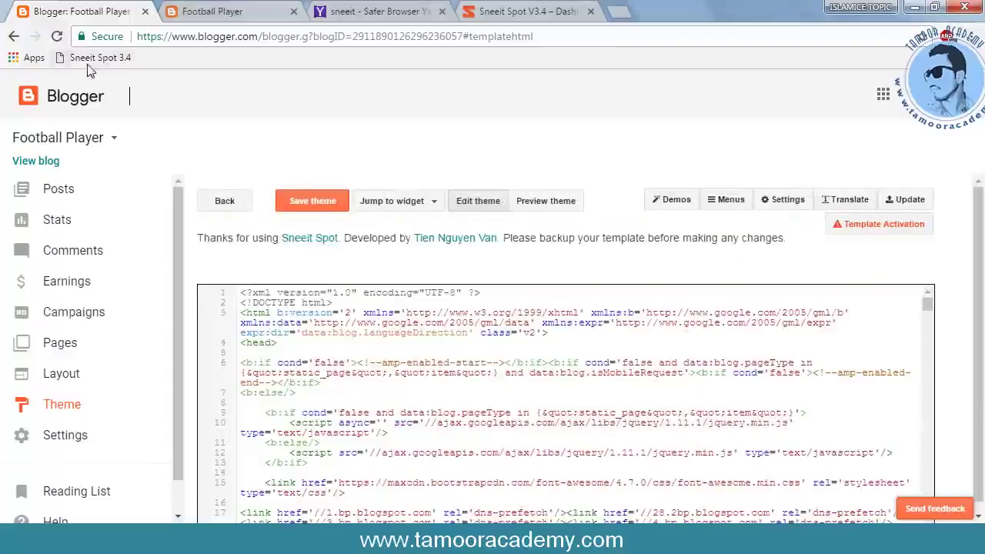
pyautogui.click(715, 205)
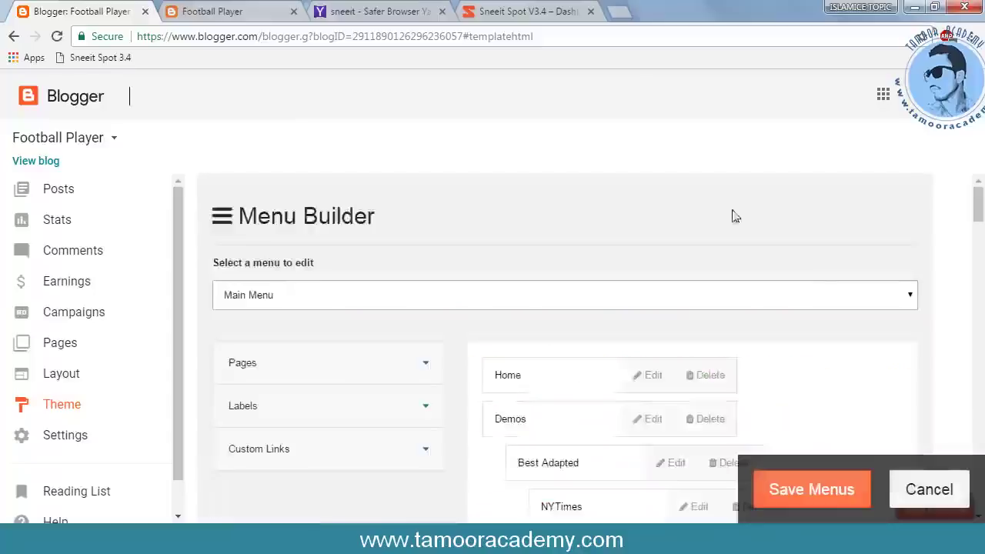
pyautogui.scroll(-2, 719, 316)
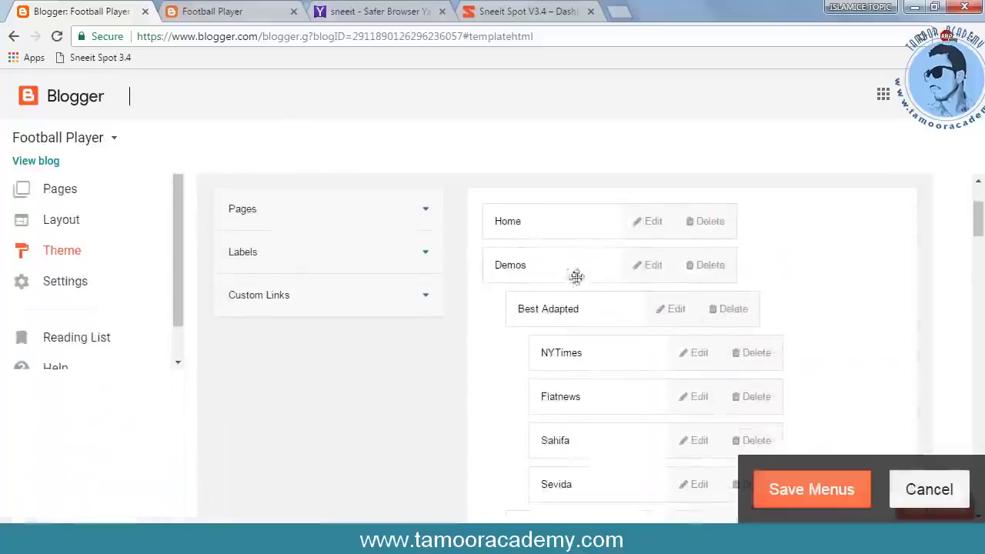
# Compare the Demos submenu on the public blog with the items in the Menu Builder.
pyautogui.click(252, 17)
pyautogui.moveTo(216, 163)
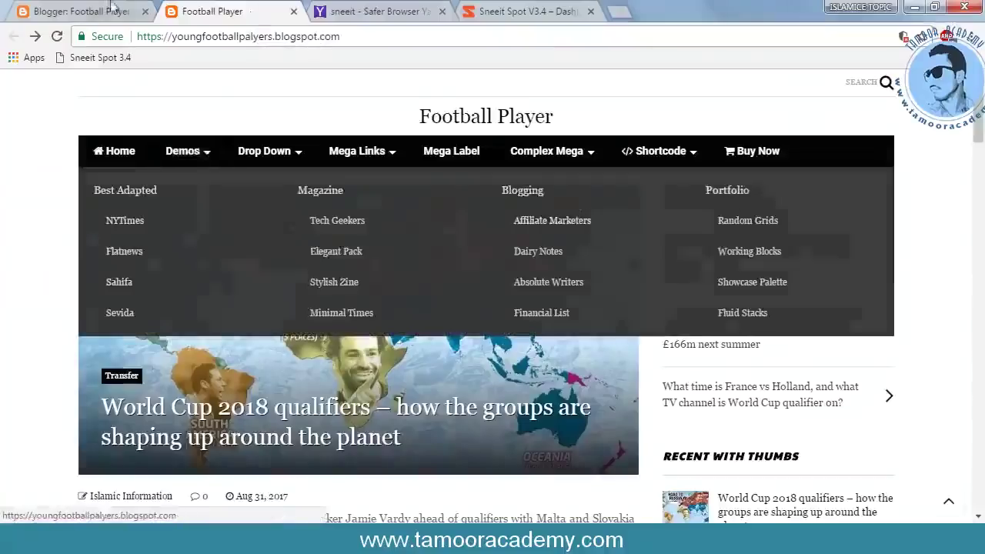
pyautogui.hotkey('ctrl', 'shift', 'Tab')
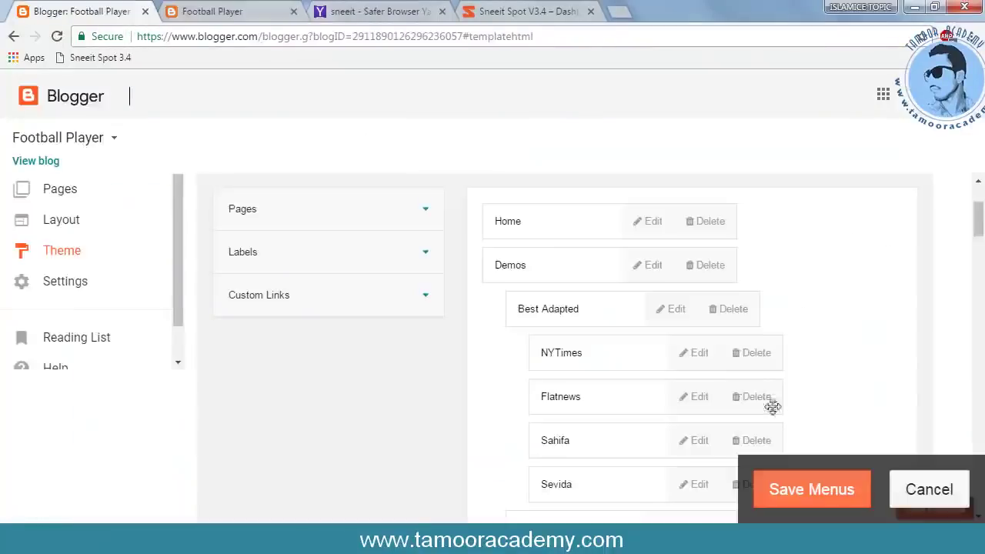
# Delete the Best Adapted, Magazine and Blogging items with their sub-items from under Demos in the Main Menu.
pyautogui.click(732, 310)
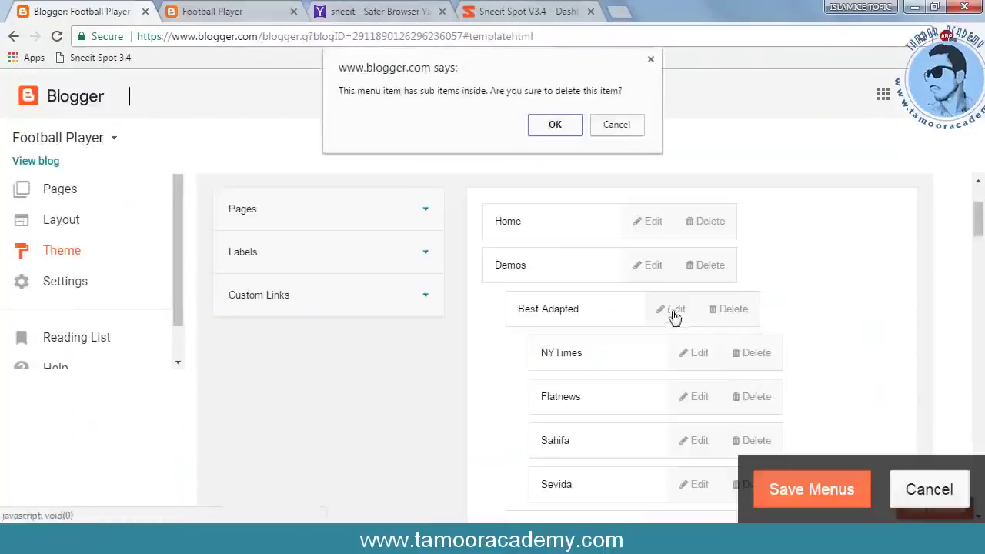
pyautogui.click(555, 126)
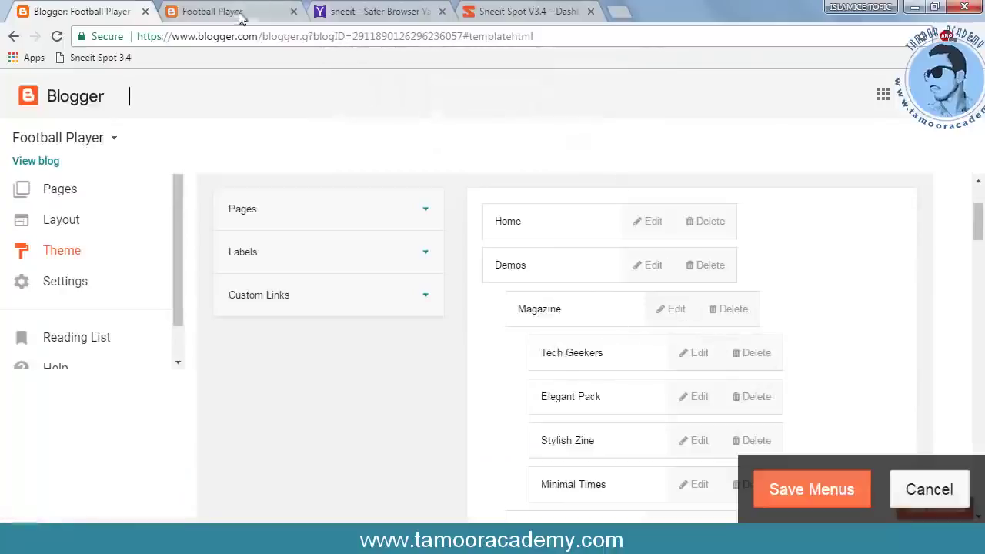
pyautogui.click(744, 312)
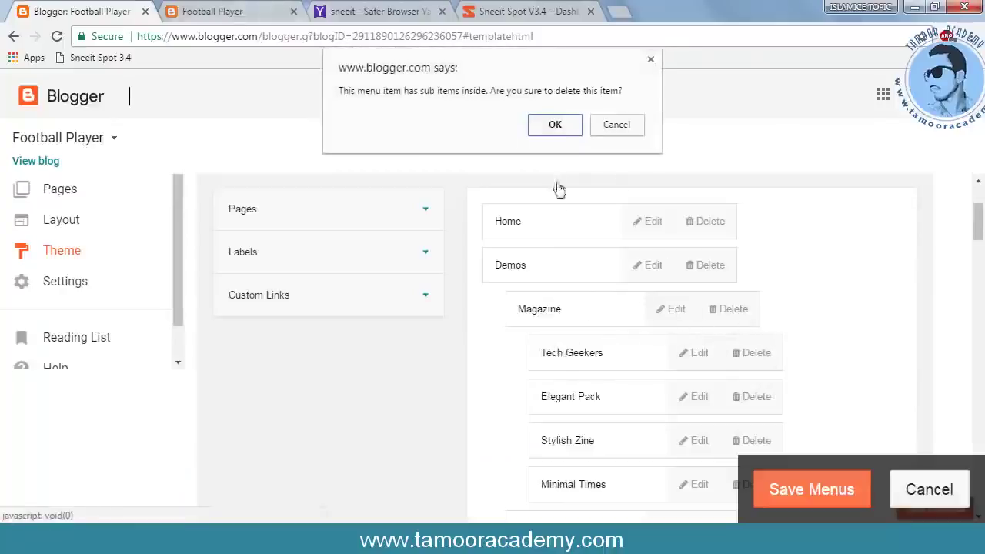
pyautogui.click(555, 125)
pyautogui.click(751, 314)
pyautogui.click(557, 128)
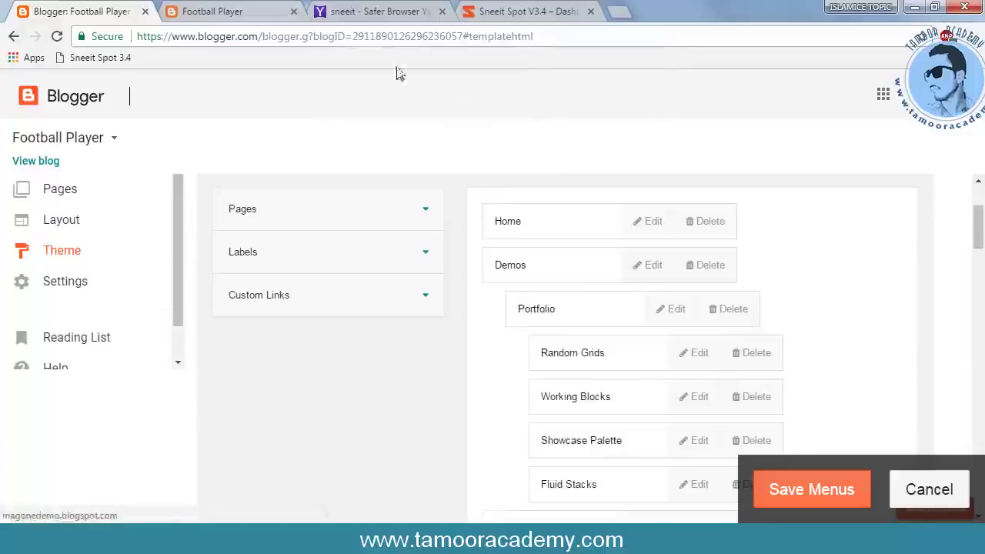
# Reload the public blog to check its Demos submenu against the unsaved menu changes.
pyautogui.click(221, 13)
pyautogui.click(370, 44)
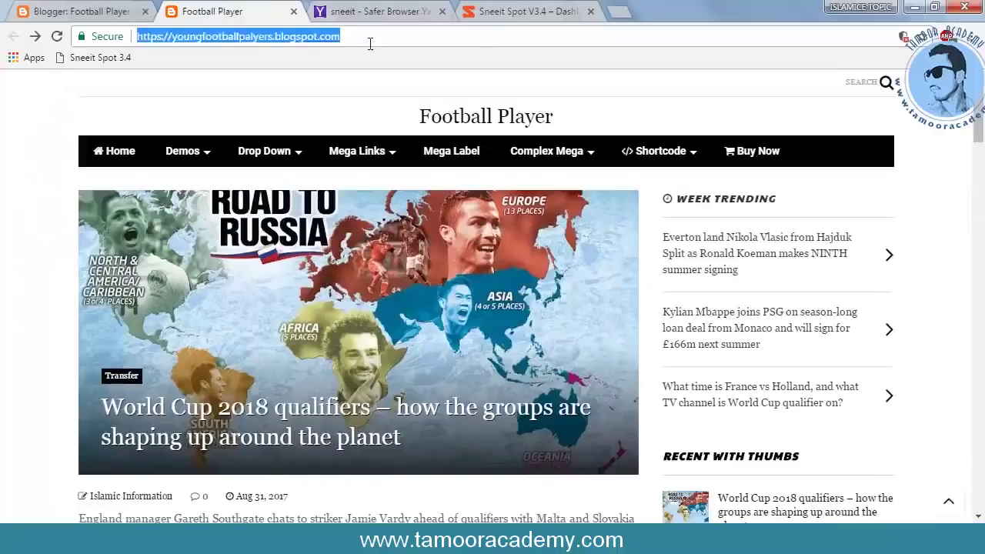
pyautogui.press('Return')
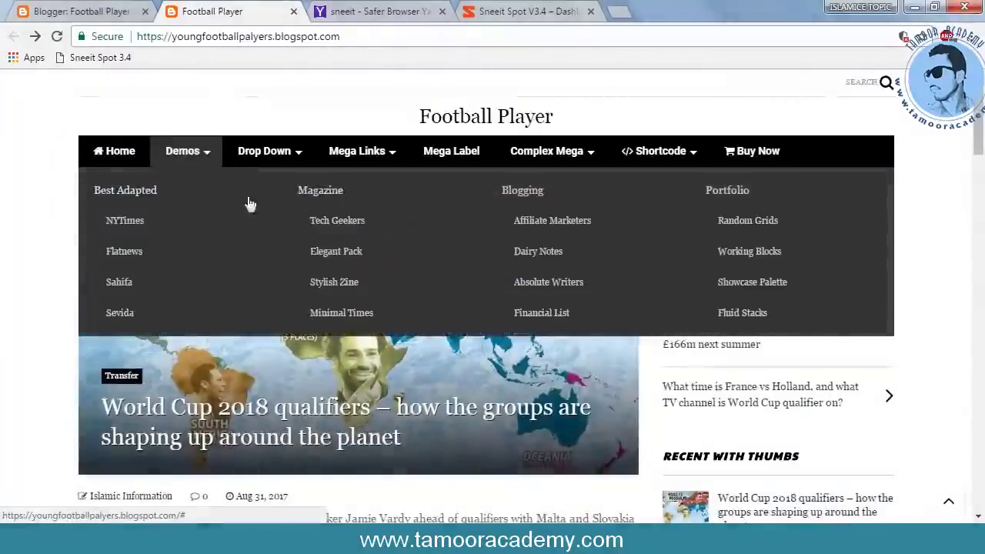
# Save the edited menus in the Menu Builder and reload the public blog to check the Demos menu.
pyautogui.hotkey('ctrl', 'shift', 'Tab')
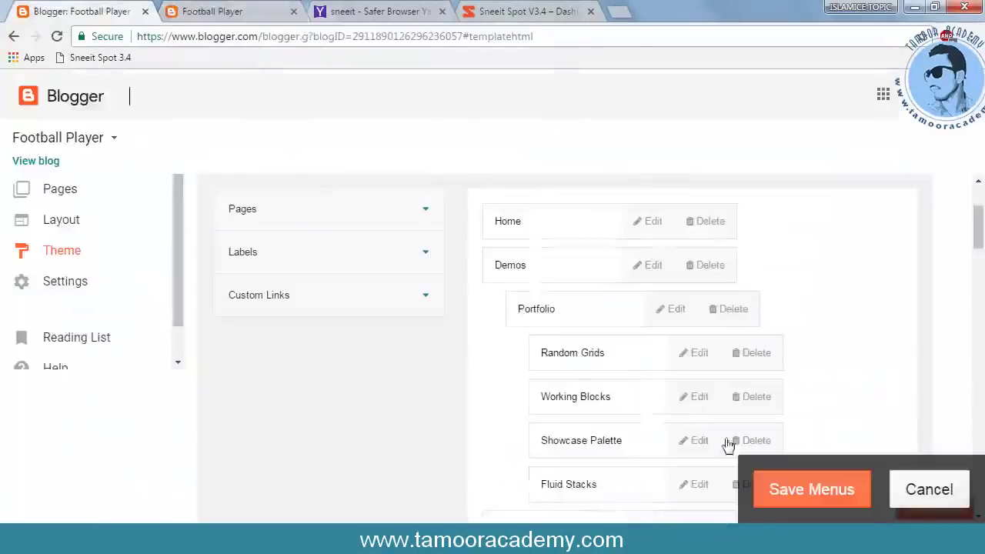
pyautogui.click(802, 489)
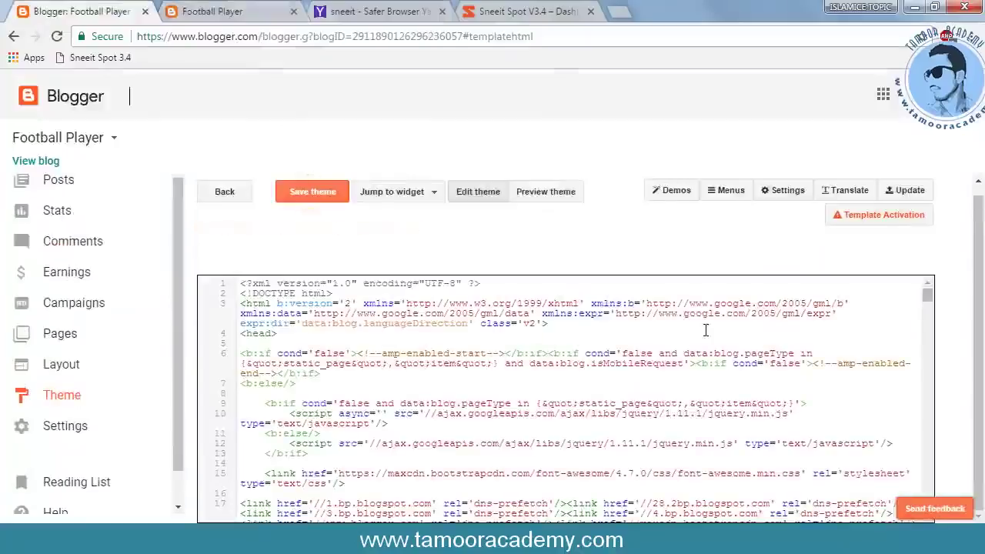
pyautogui.click(230, 12)
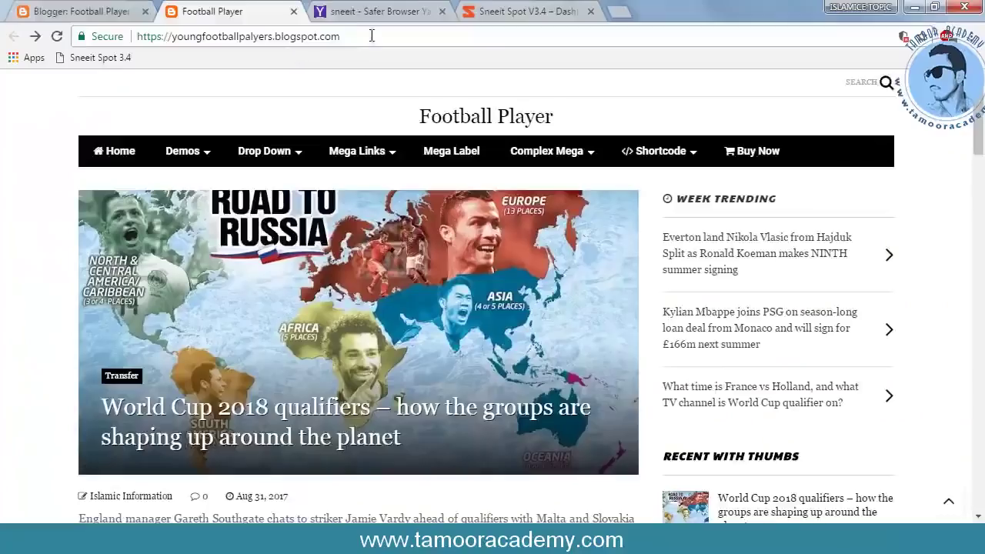
pyautogui.click(373, 36)
pyautogui.press('Return')
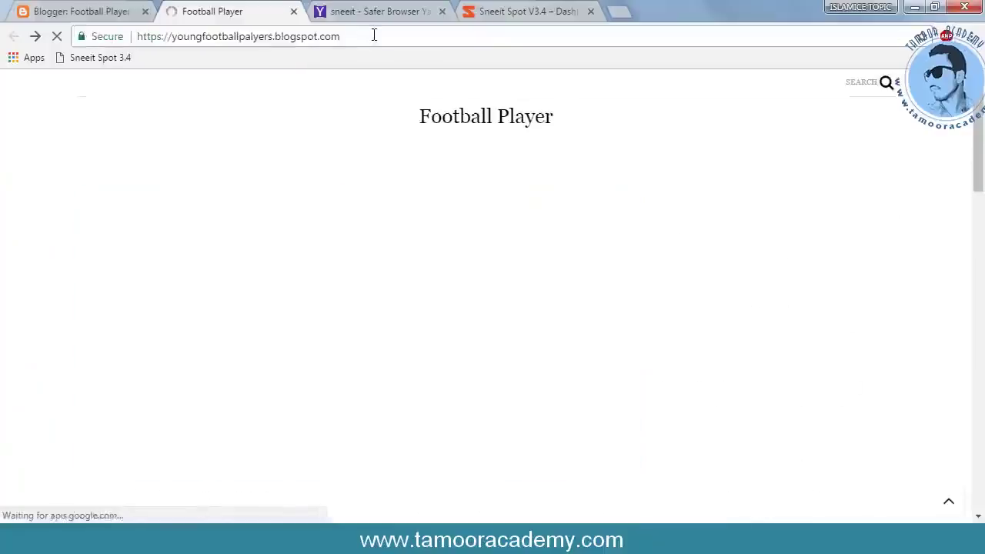
pyautogui.moveTo(227, 165)
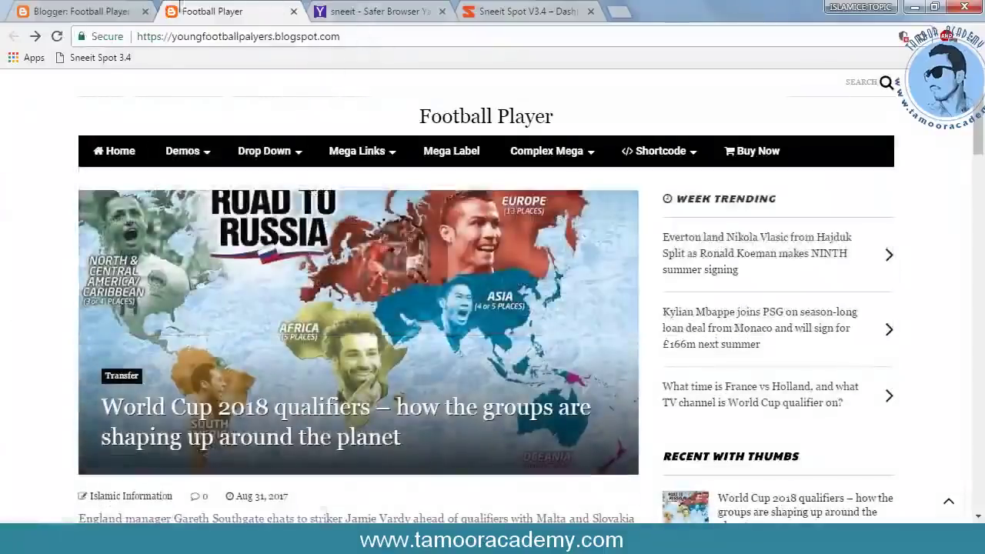
# Save the blog theme to apply the menu changes, and reload the public blog to check its Demos submenu.
pyautogui.click(94, 16)
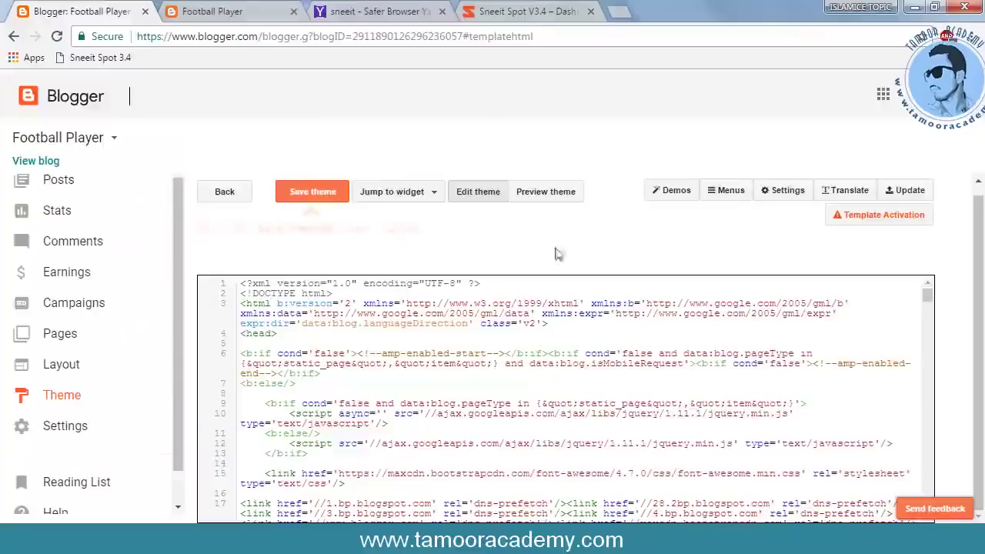
pyautogui.click(322, 196)
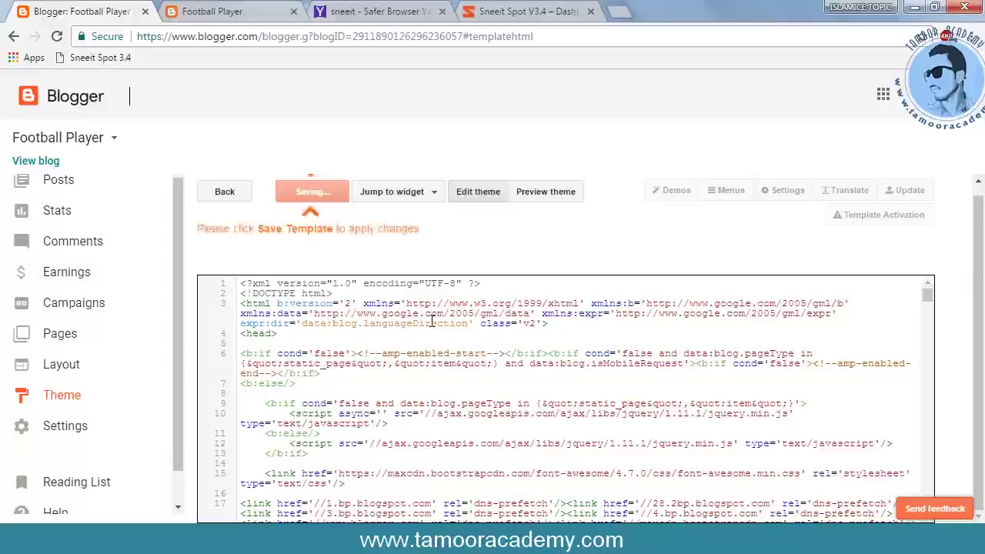
pyautogui.click(227, 12)
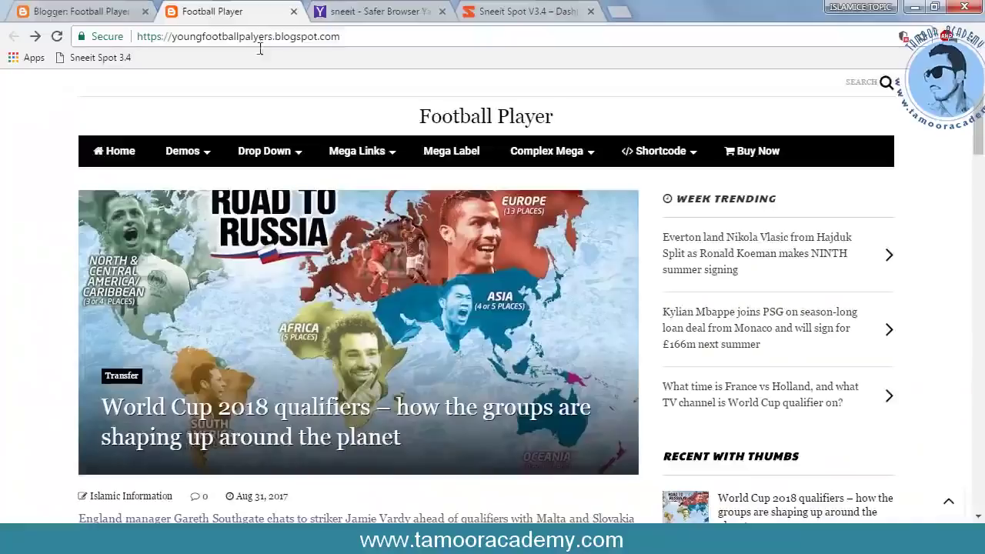
pyautogui.click(370, 49)
pyautogui.press('Return')
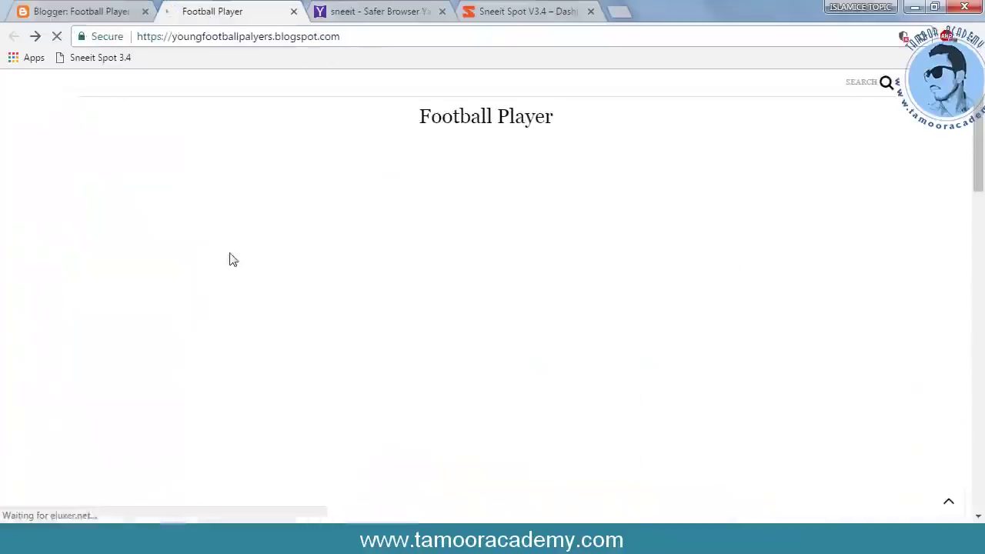
pyautogui.moveTo(215, 156)
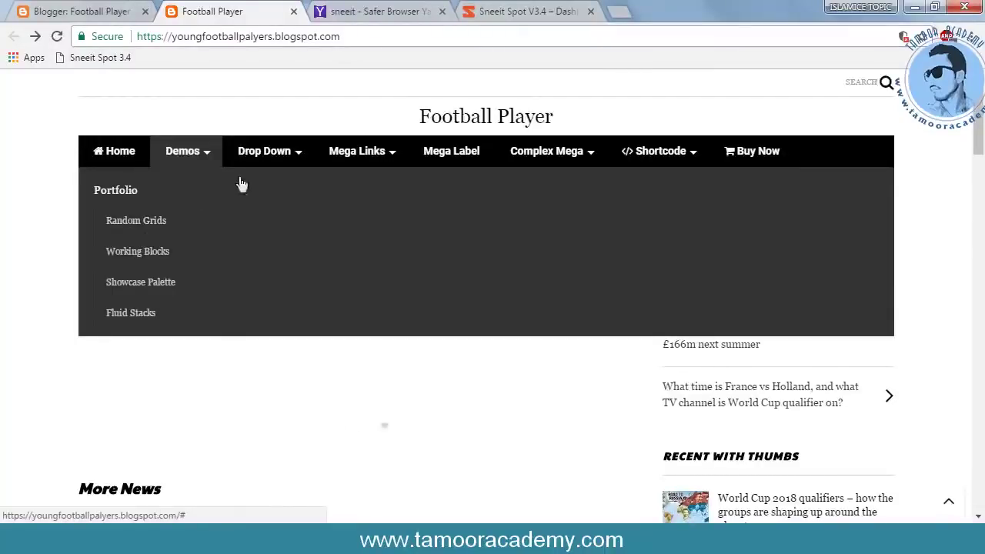
# Reopen the Menu Builder and delete the Portfolio item with its sub-items from under Demos.
pyautogui.click(91, 11)
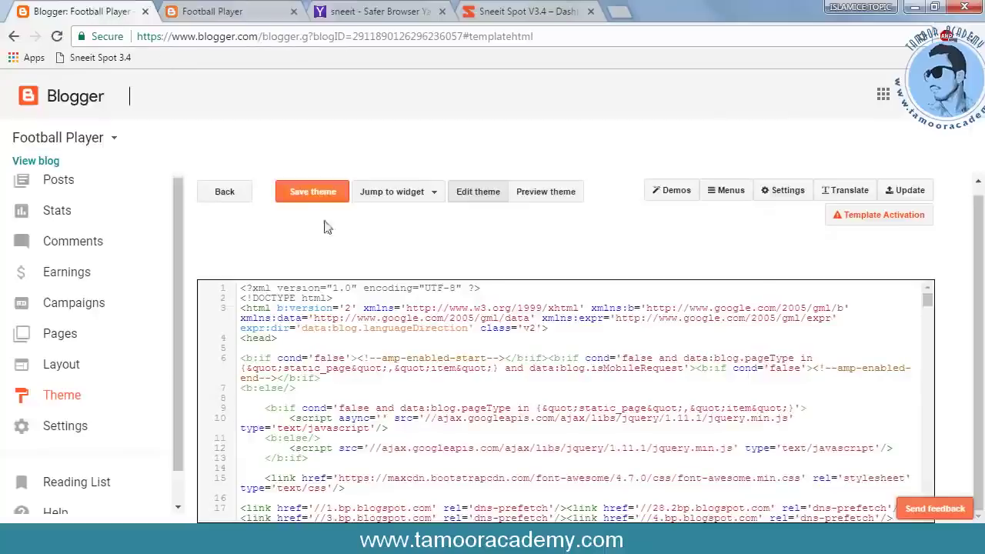
pyautogui.click(727, 192)
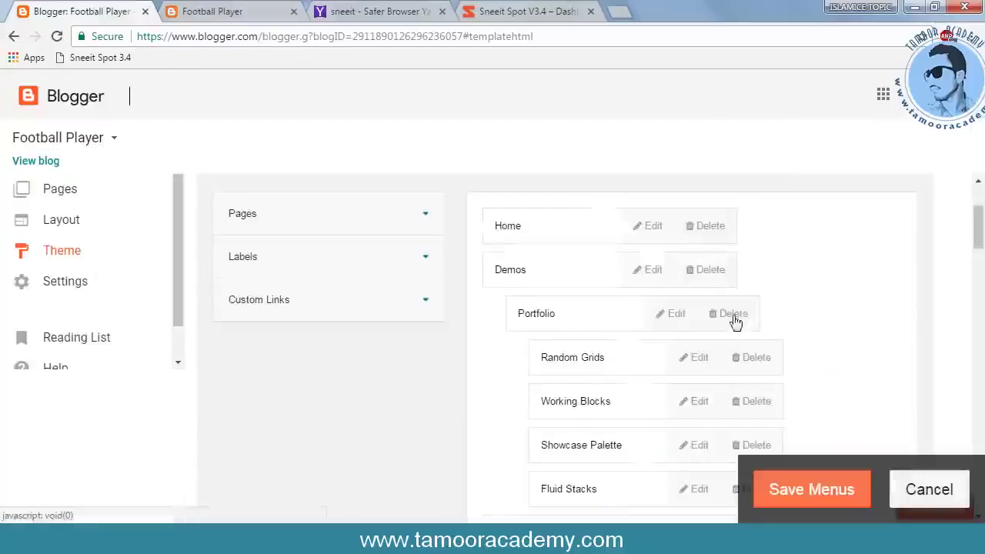
pyautogui.click(733, 314)
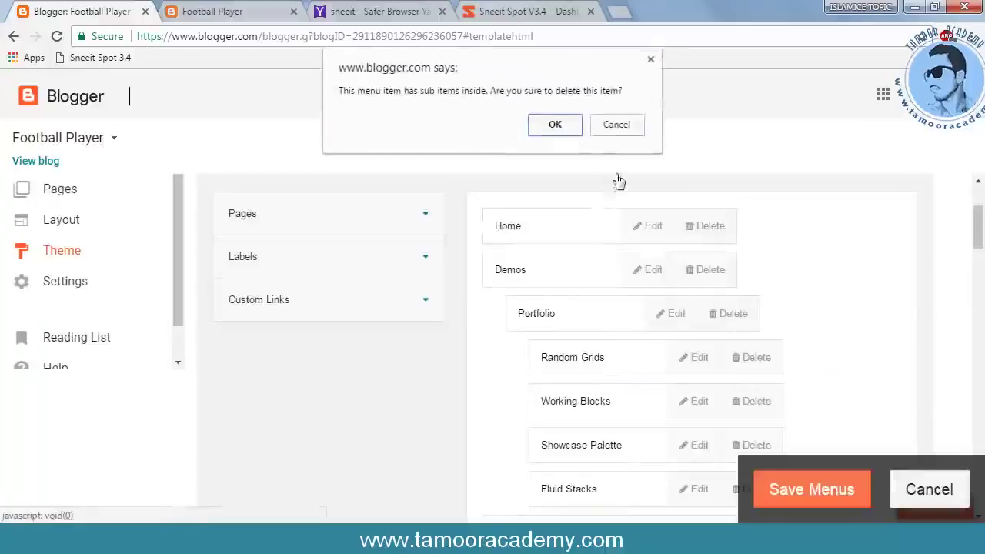
pyautogui.click(561, 123)
pyautogui.scroll(-2, 808, 278)
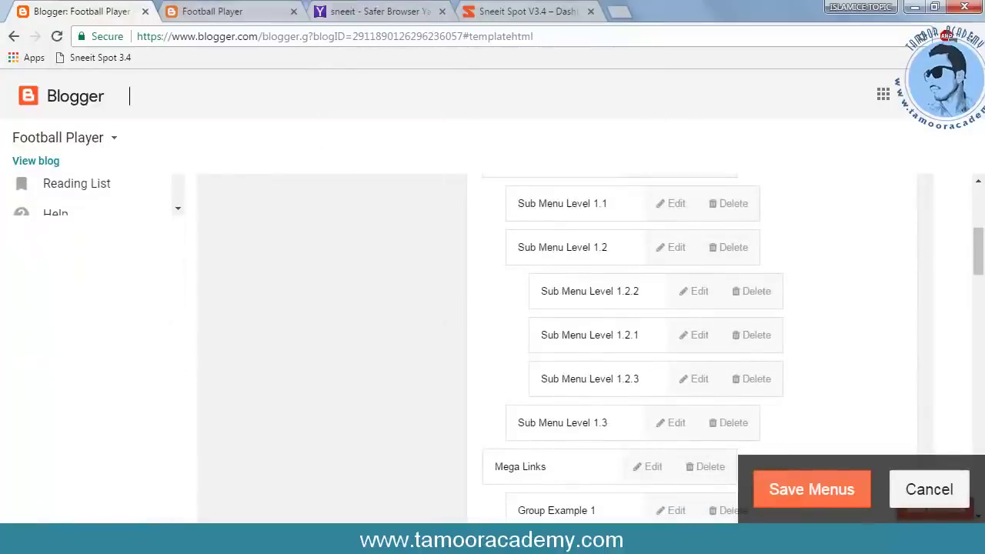
pyautogui.scroll(1, 589, 259)
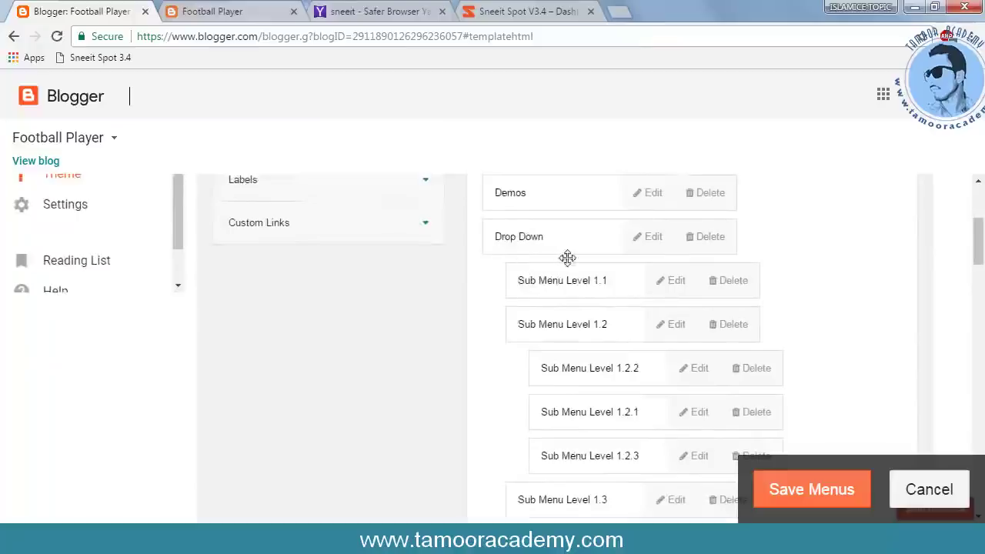
# Check the Drop Down submenu on the public blog and rename the Drop Down menu item to "Footabll videos".
pyautogui.click(234, 12)
pyautogui.moveTo(293, 159)
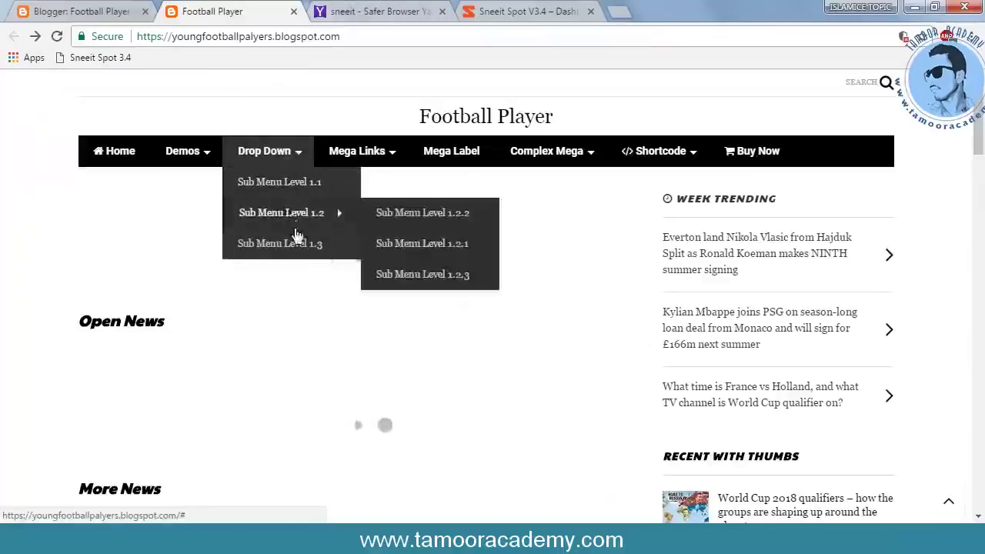
pyautogui.click(100, 11)
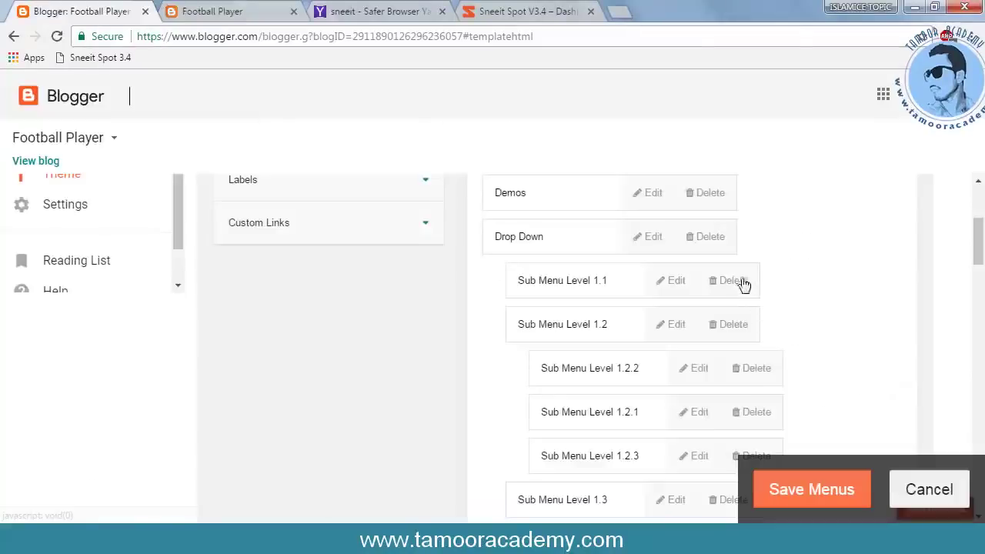
pyautogui.click(654, 237)
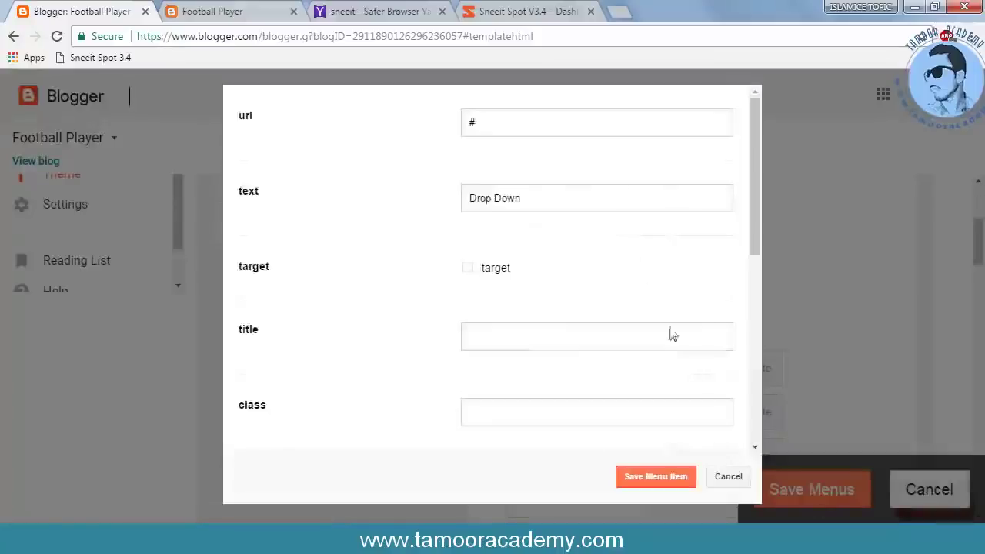
pyautogui.click(554, 200)
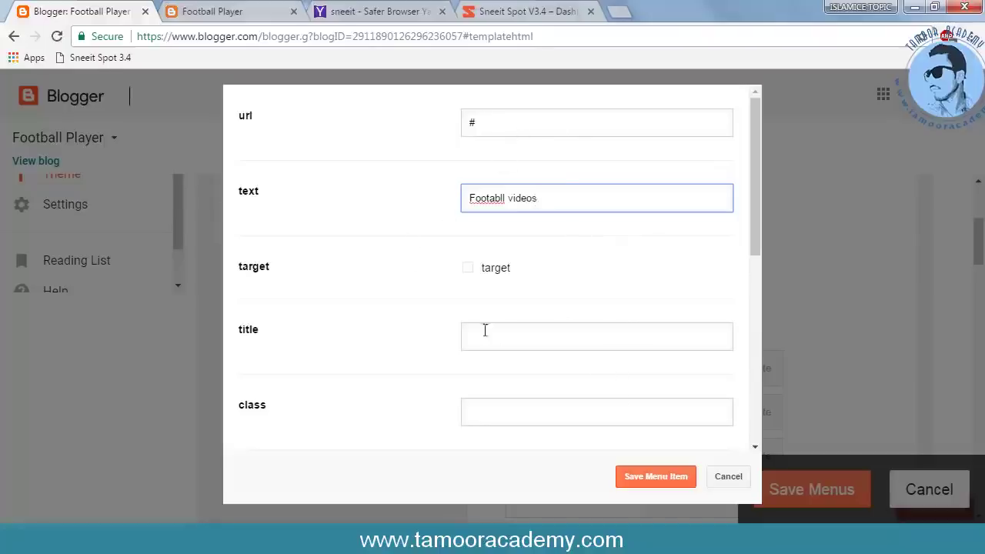
pyautogui.click(519, 344)
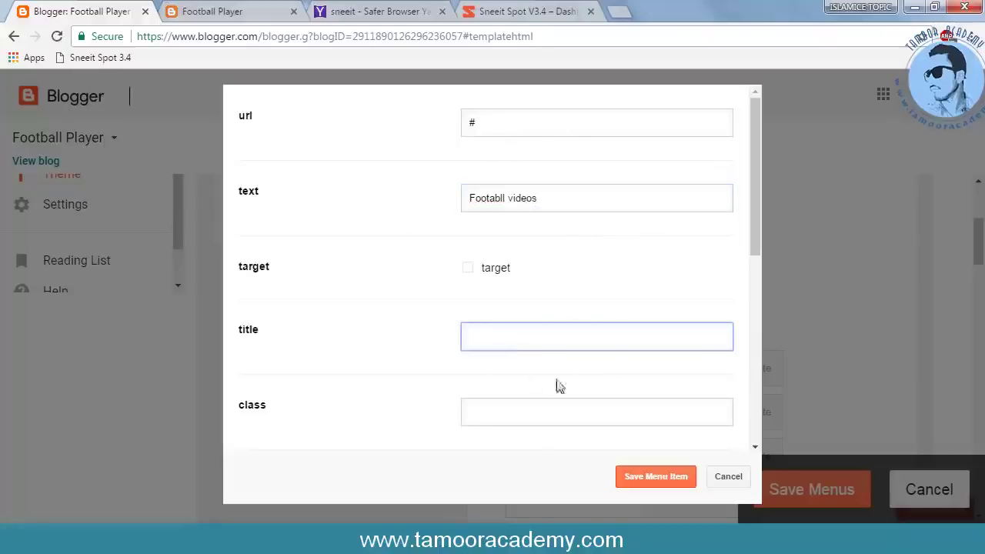
pyautogui.click(659, 476)
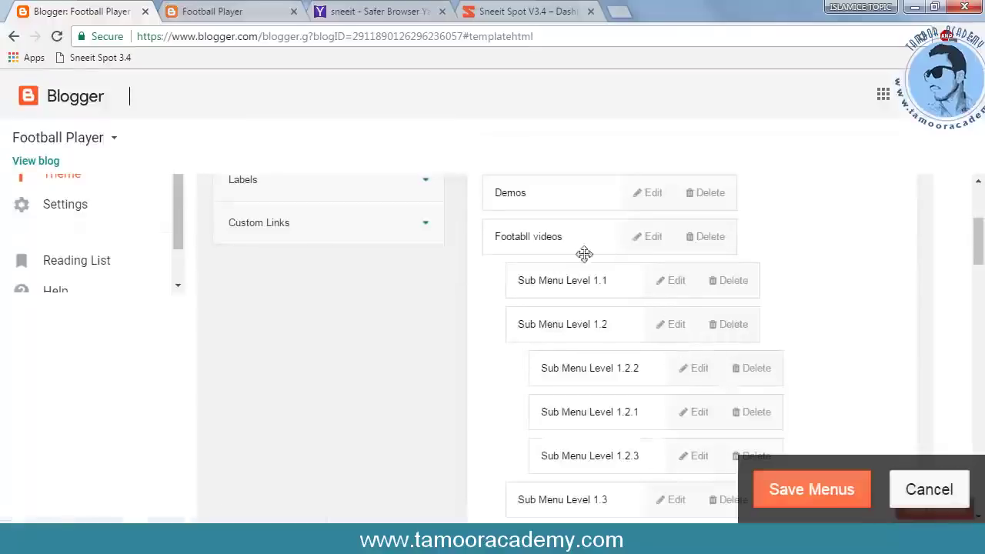
# Delete Sub Menu Level 1.1 and Sub Menu Level 1.2 with its sub-items from under Footabll videos.
pyautogui.click(735, 282)
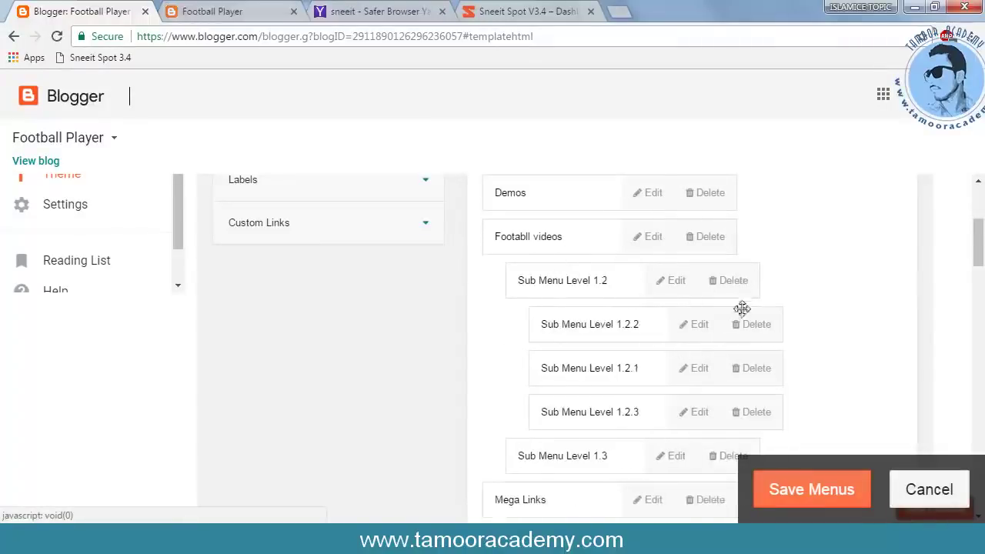
pyautogui.click(762, 327)
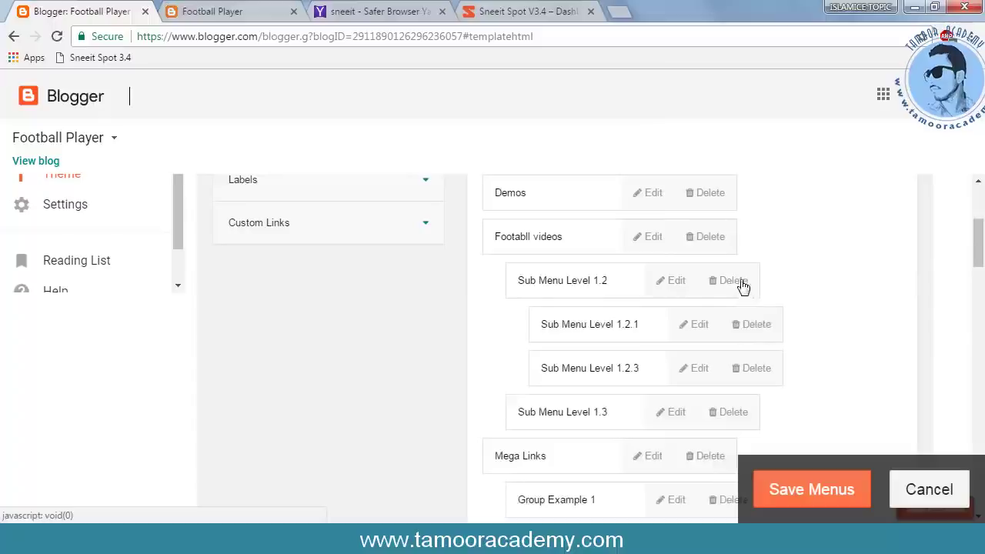
pyautogui.click(735, 282)
pyautogui.click(555, 124)
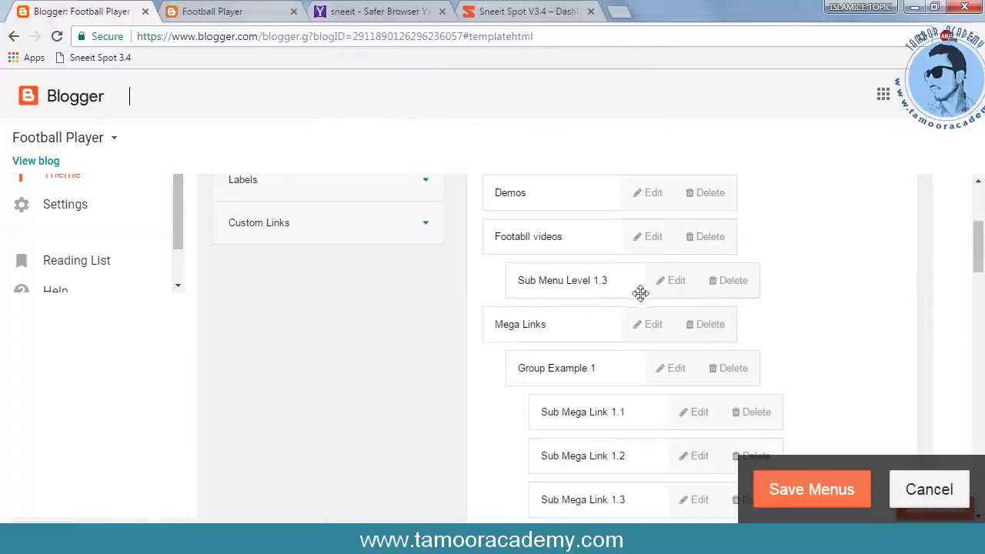
# Rename the Sub Menu Level 1.3 item to "new videos" and save the menu item.
pyautogui.click(676, 282)
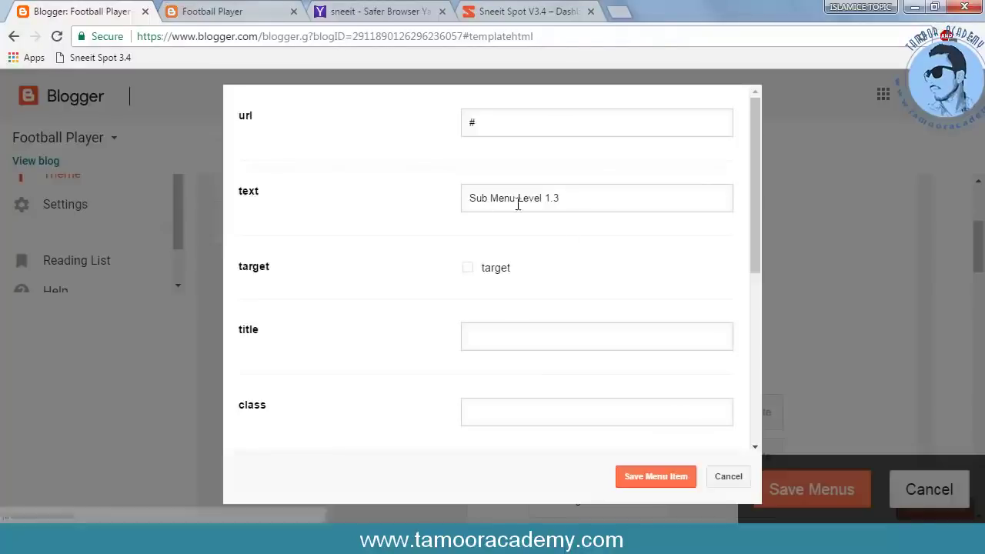
pyautogui.click(590, 210)
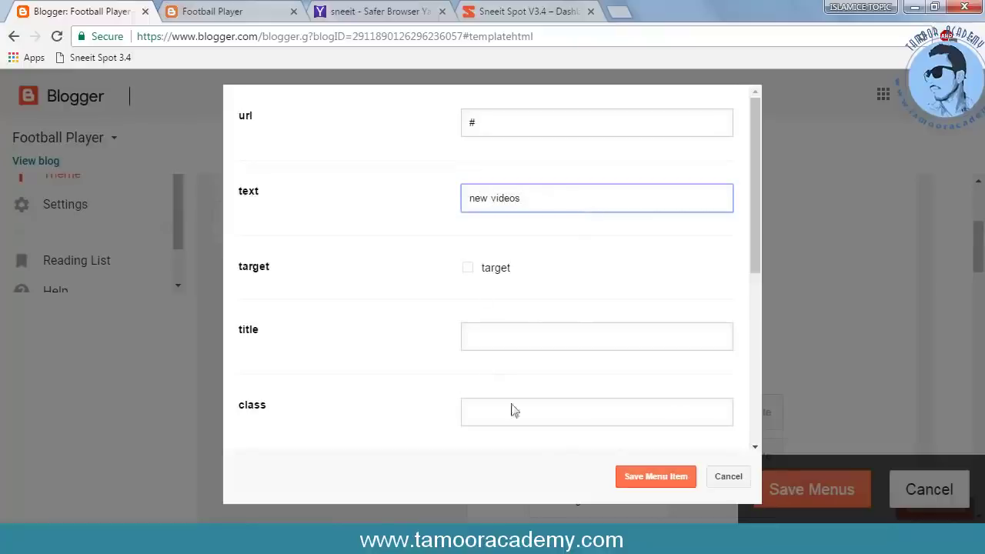
pyautogui.click(639, 479)
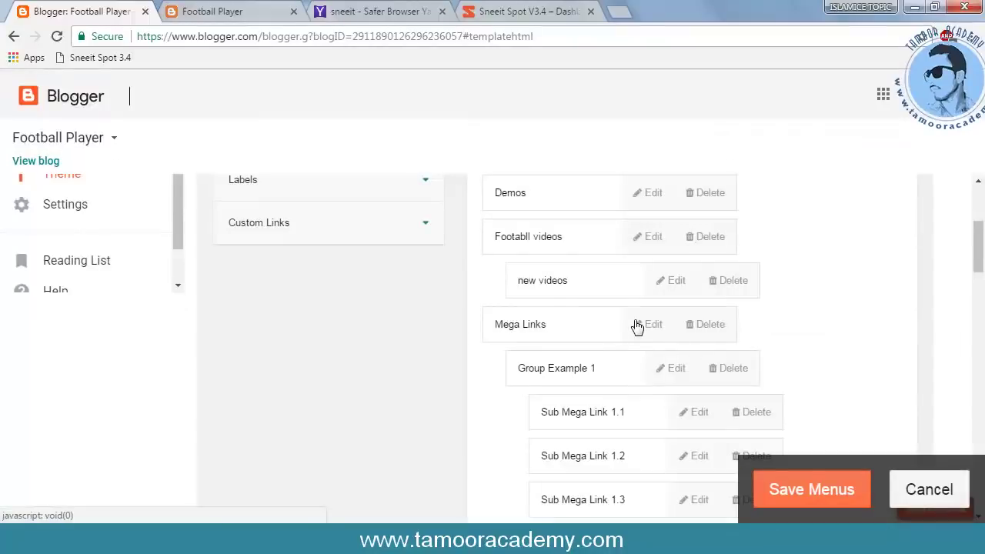
# Check the Mega Links submenu on the public blog and delete Group Example 1 to 4 with their sub-items in the Menu Builder.
pyautogui.click(212, 10)
pyautogui.moveTo(406, 153)
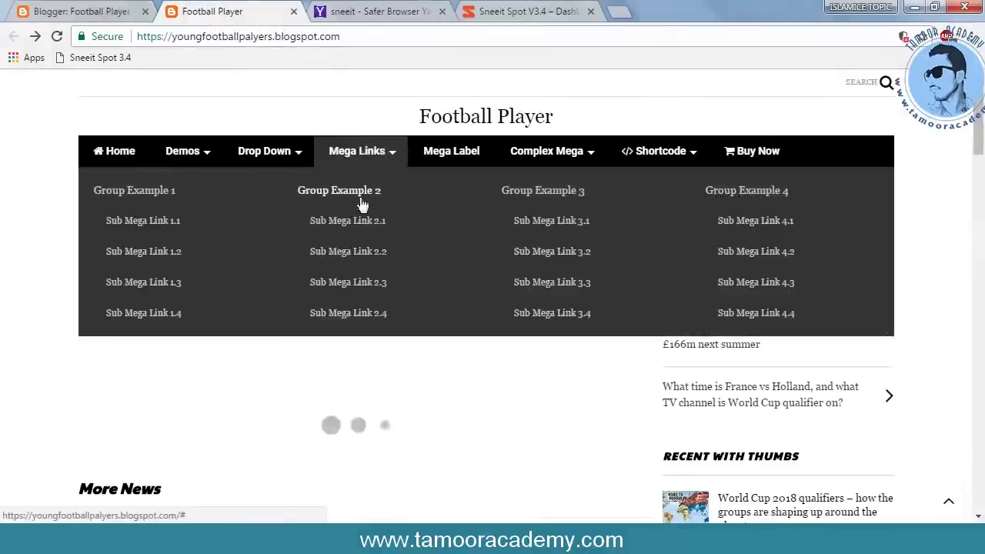
pyautogui.click(117, 8)
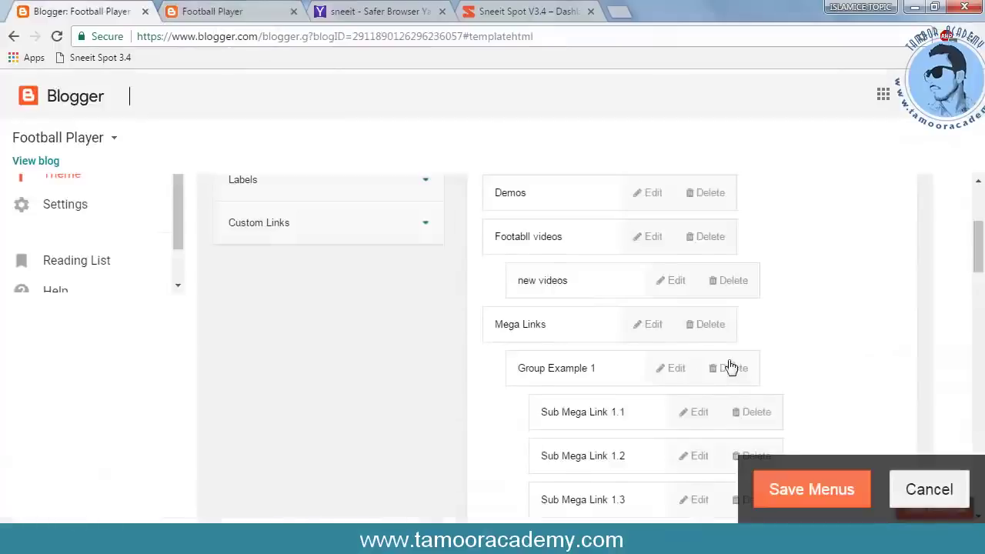
pyautogui.scroll(-1, 727, 354)
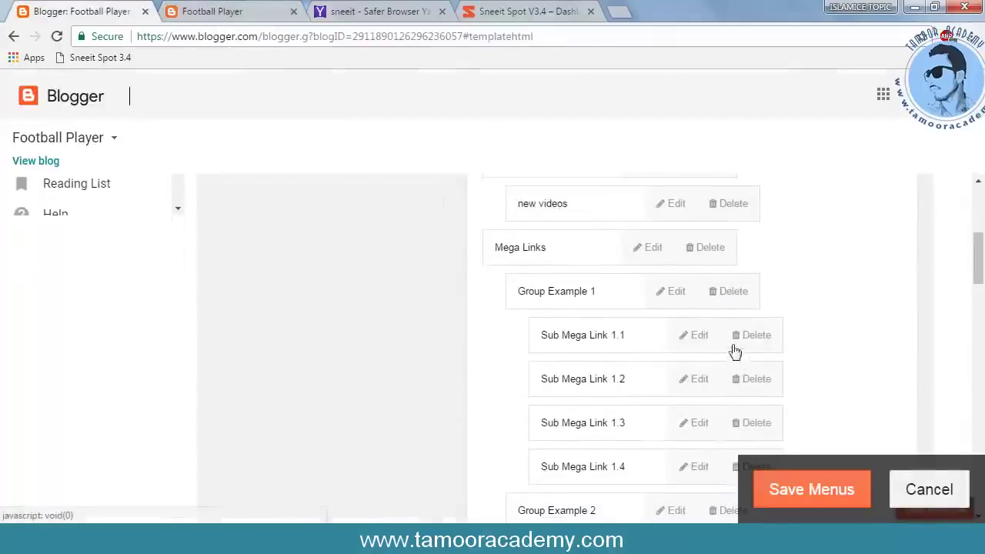
pyautogui.click(736, 294)
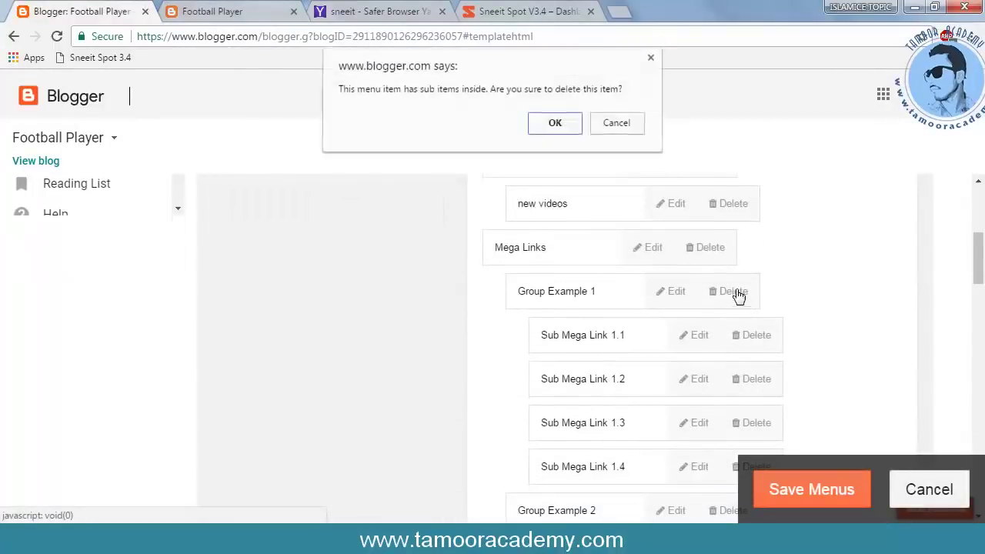
pyautogui.click(555, 126)
pyautogui.click(740, 296)
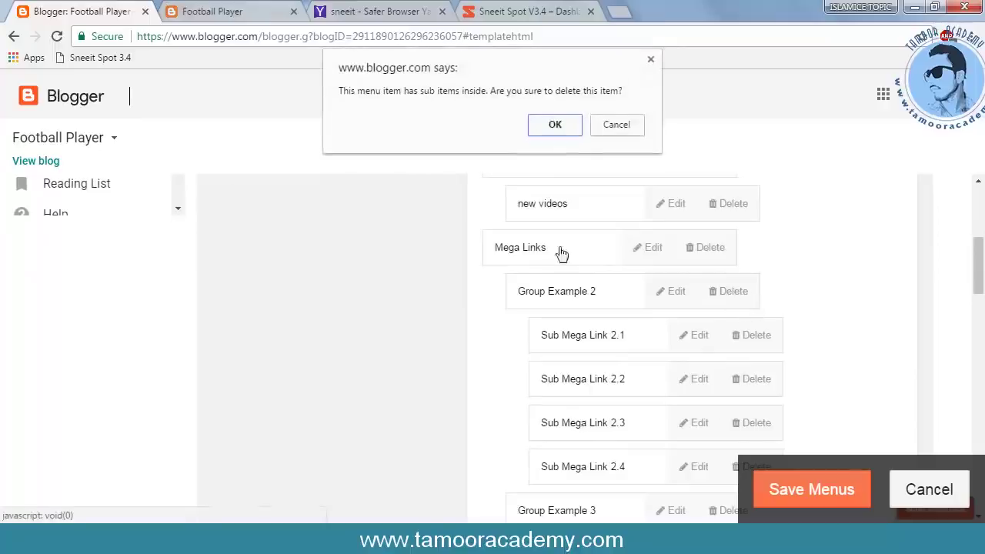
pyautogui.click(567, 136)
pyautogui.click(731, 294)
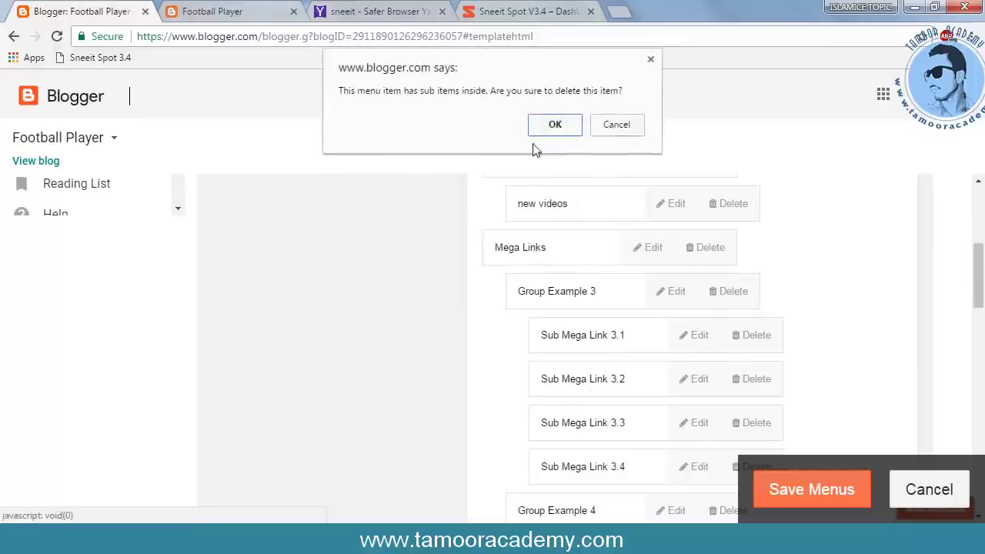
pyautogui.click(553, 124)
pyautogui.click(736, 294)
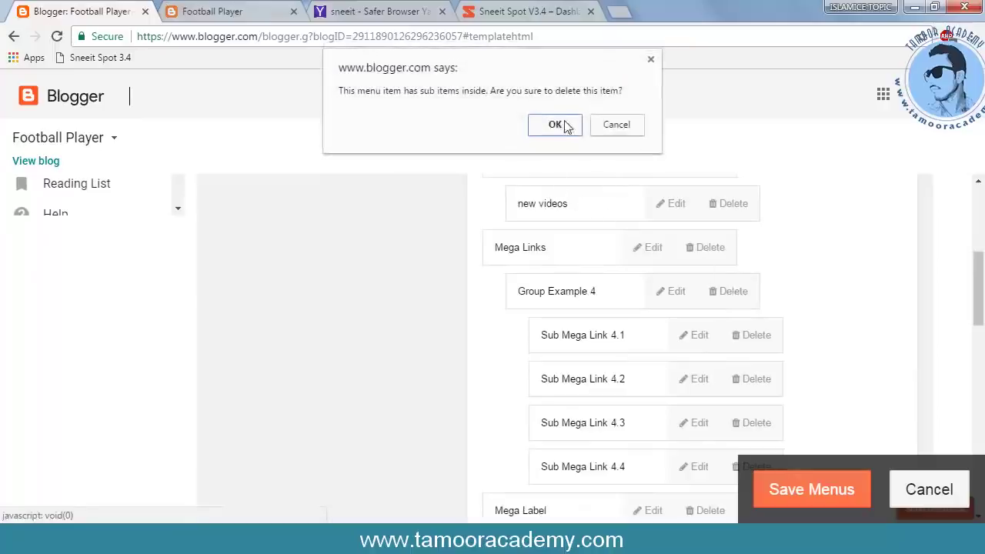
pyautogui.click(566, 126)
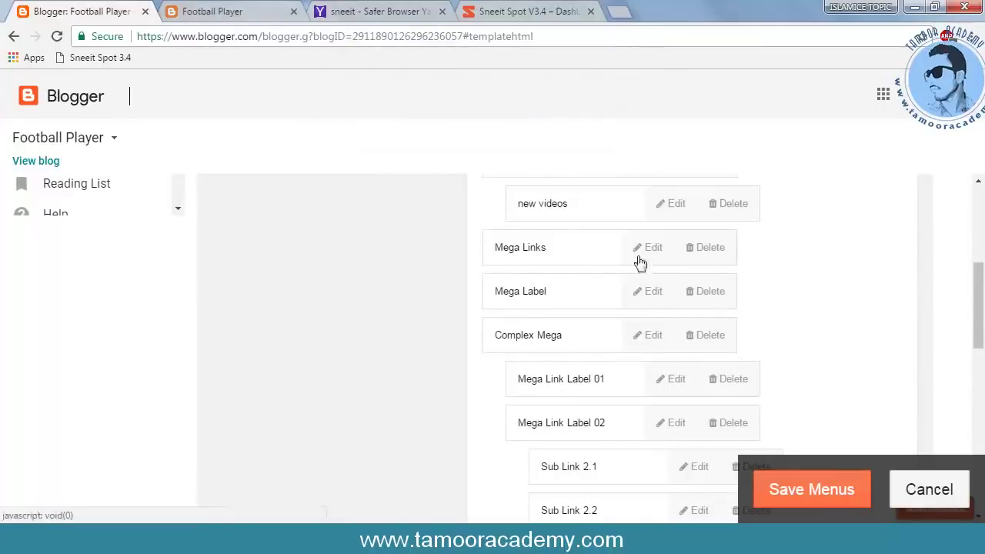
# Rename the Mega Links menu item to "Football news" and save the menu item.
pyautogui.click(663, 256)
pyautogui.click(585, 209)
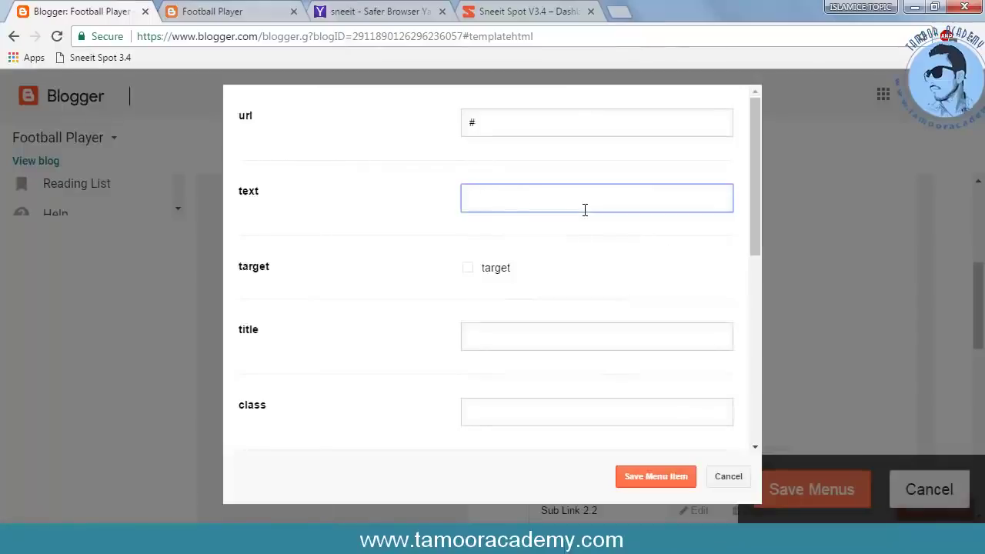
pyautogui.write('Foo')
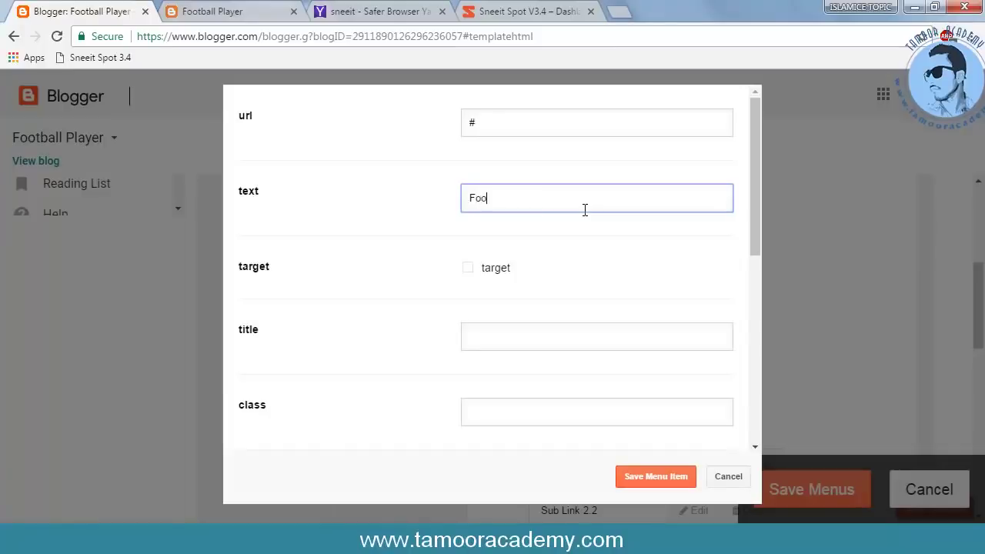
pyautogui.write('tball news')
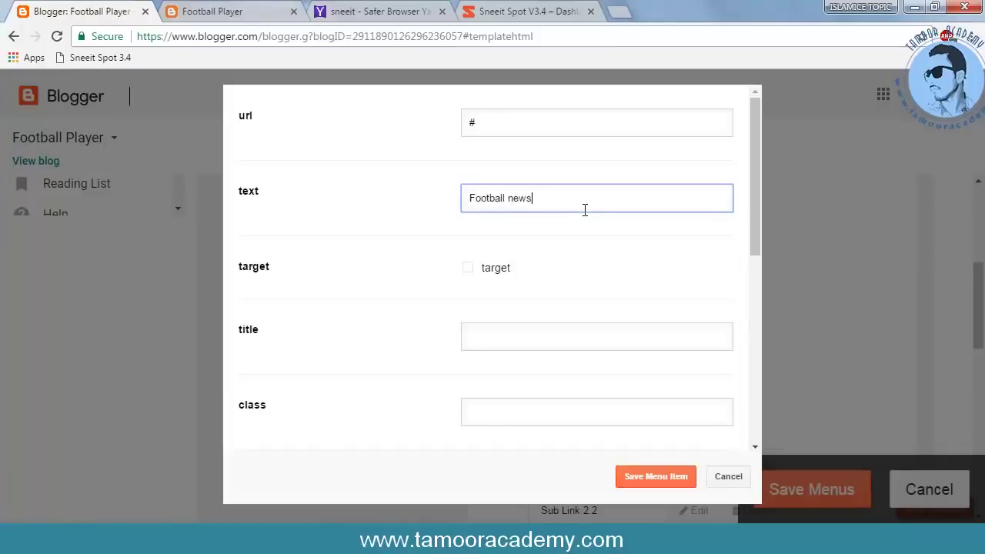
pyautogui.click(663, 479)
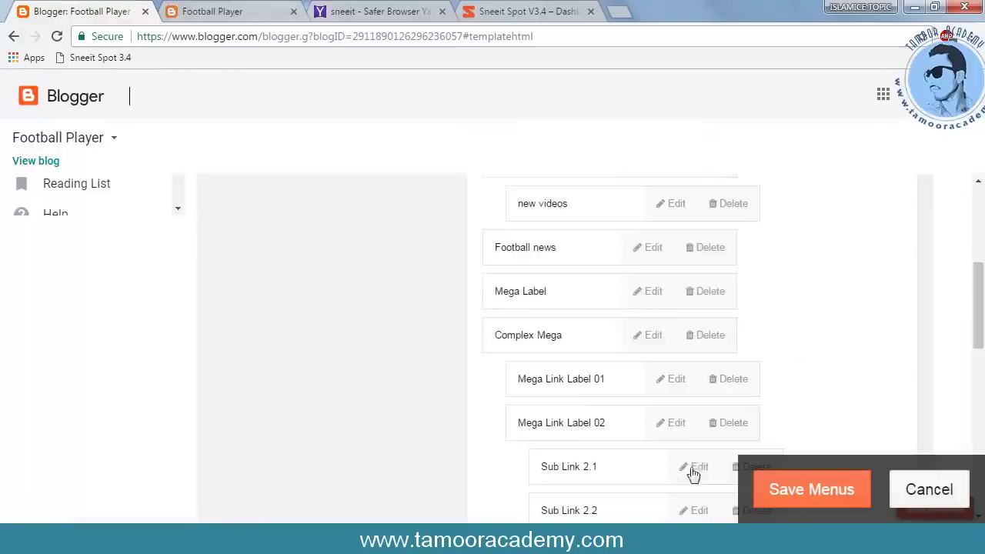
pyautogui.scroll(-1, 616, 316)
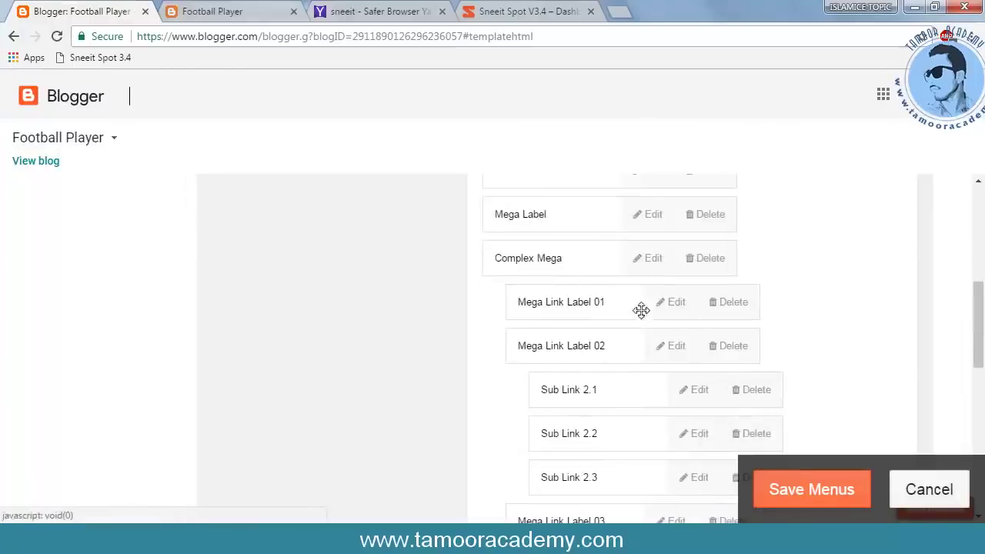
# Check the Mega Label and Complex Mega menus on the public blog and delete Shortcode with its sub-items in the Menu Builder.
pyautogui.click(206, 9)
pyautogui.moveTo(472, 164)
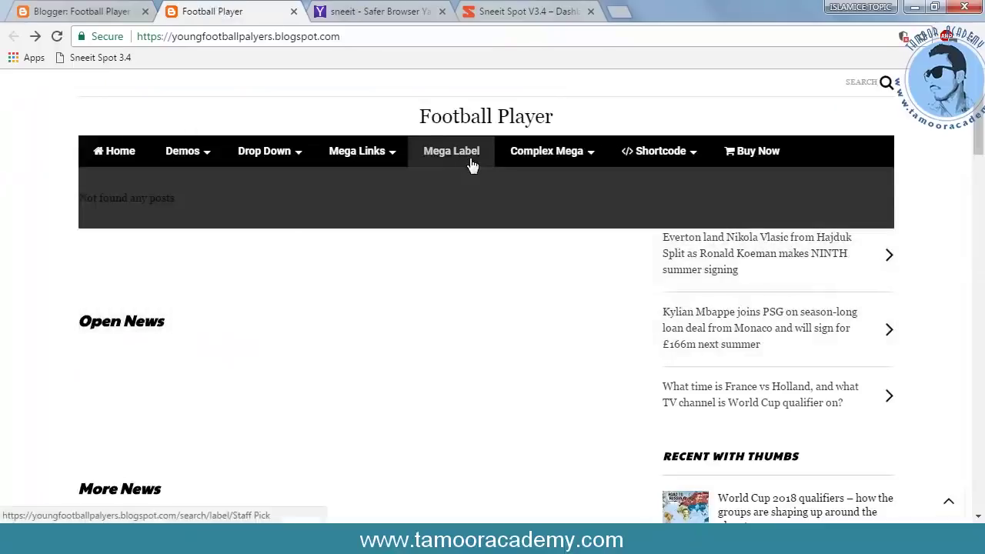
pyautogui.moveTo(579, 165)
pyautogui.click(377, 11)
pyautogui.scroll(-1, 693, 341)
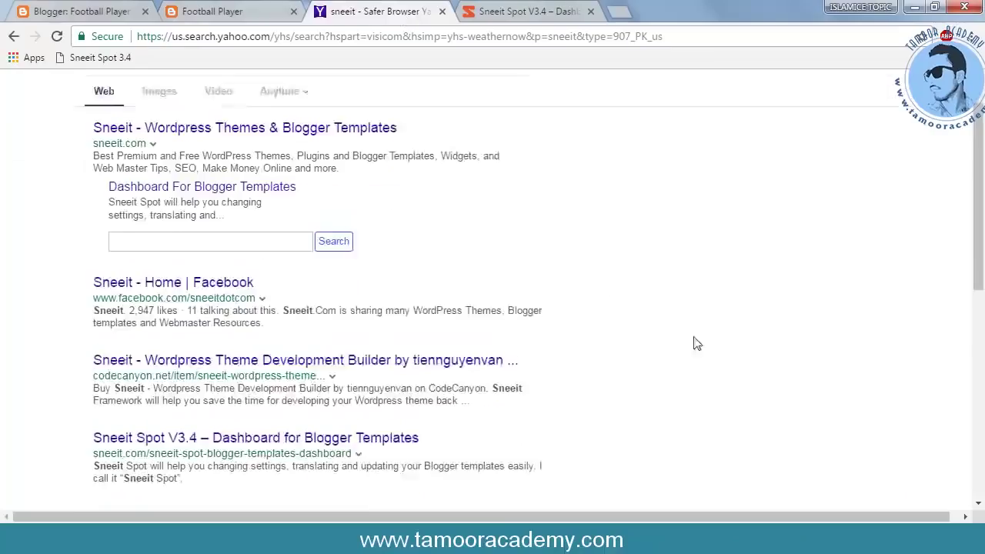
pyautogui.click(84, 10)
pyautogui.scroll(-2, 800, 338)
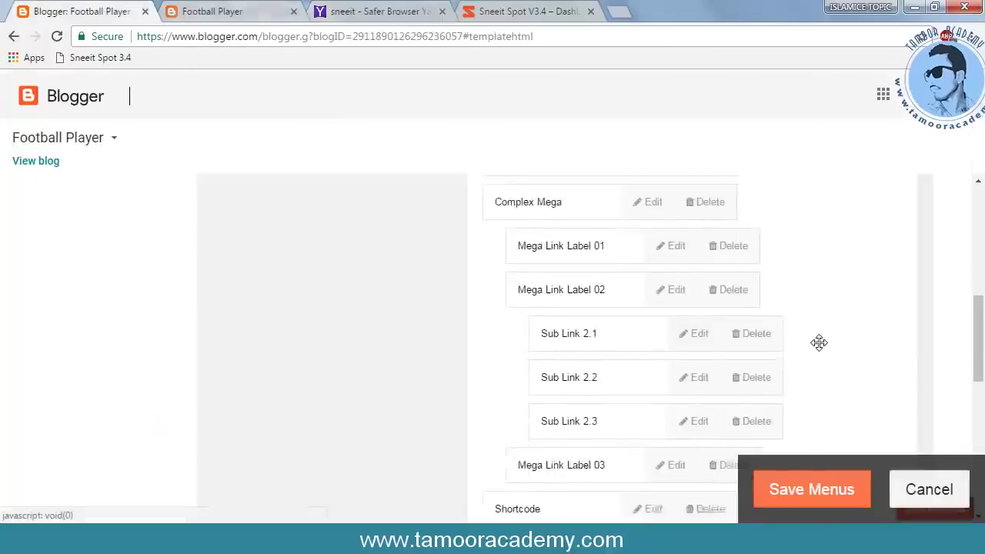
pyautogui.scroll(-2, 781, 334)
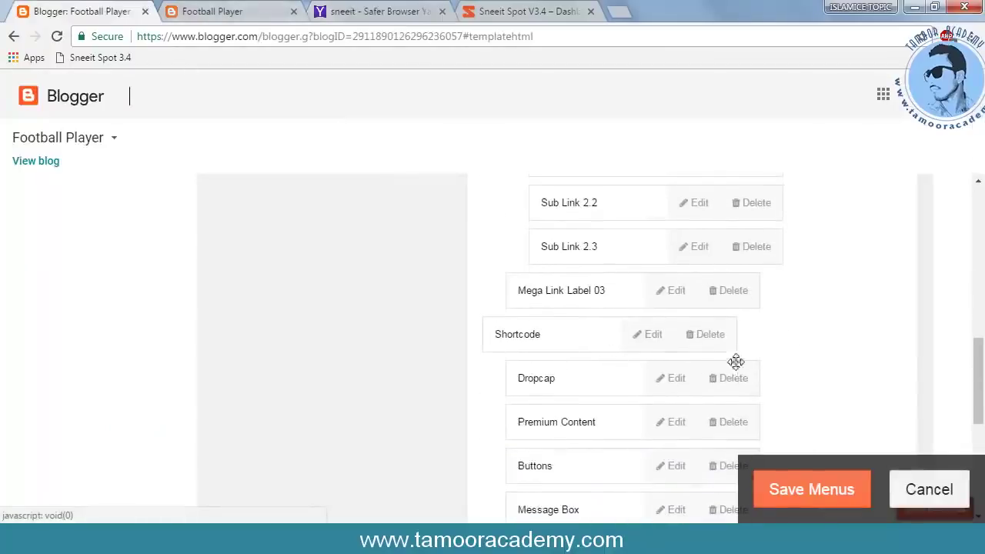
pyautogui.click(708, 334)
pyautogui.click(560, 129)
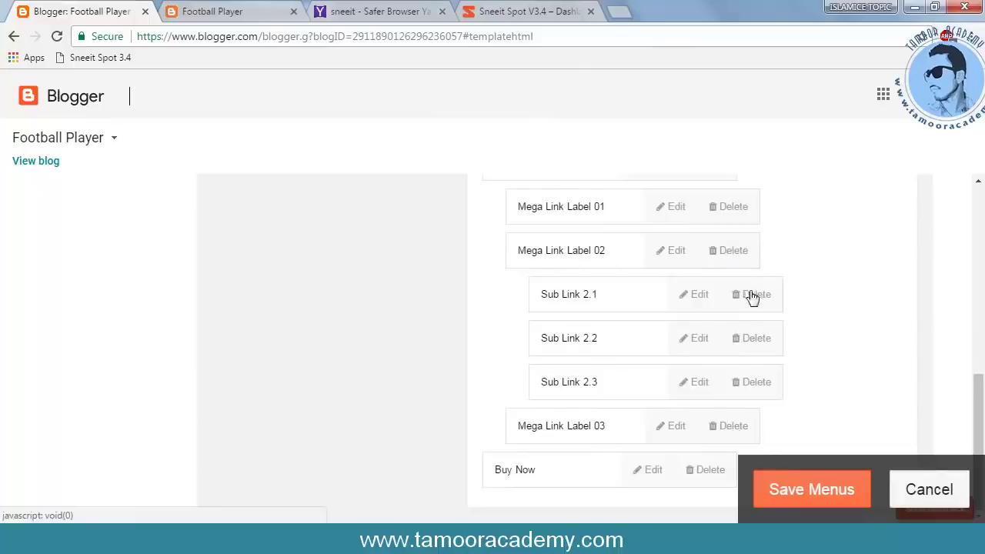
# Delete the Complex Mega item with all its sub-items from the menu.
pyautogui.scroll(2, 750, 304)
pyautogui.click(710, 316)
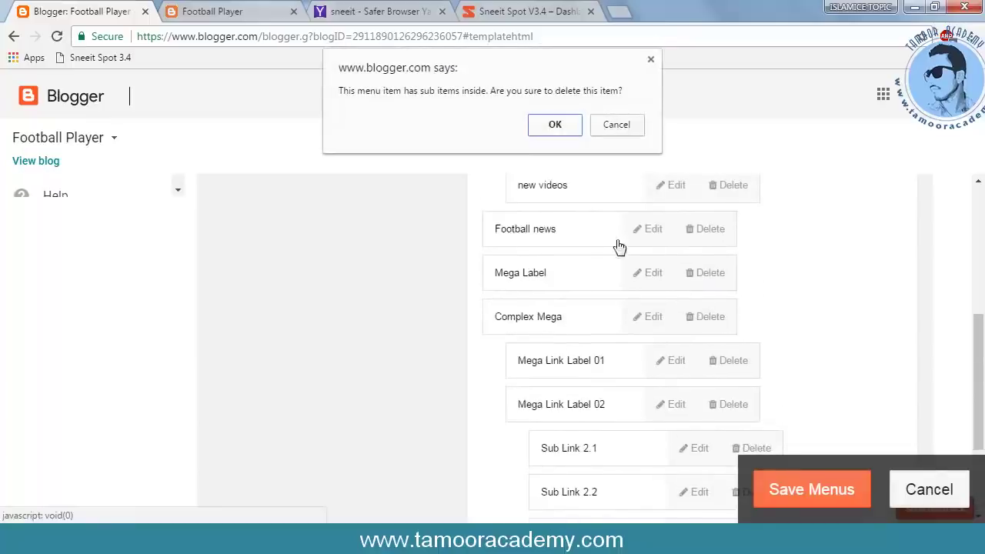
pyautogui.click(548, 129)
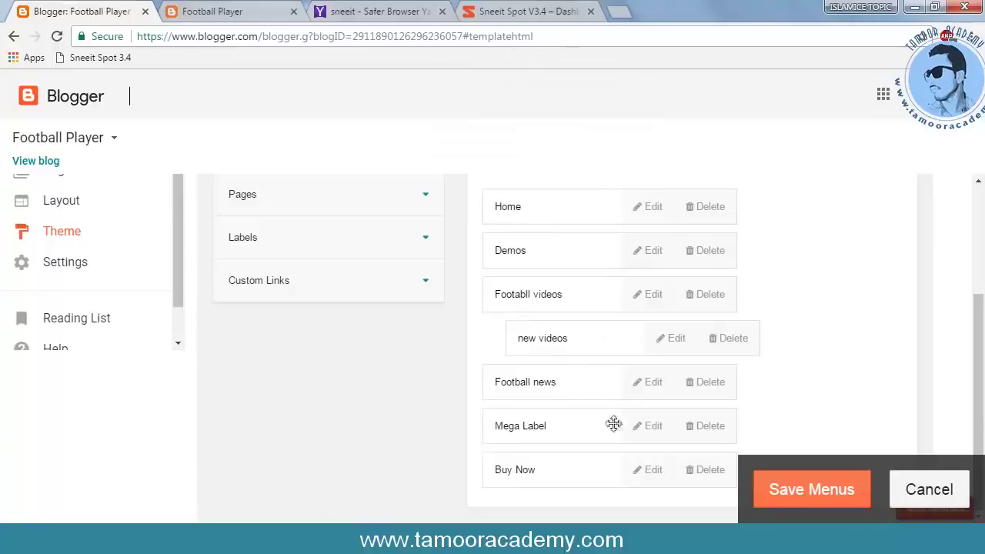
# Rename the Mega Label menu item to "Daily Updates" and save the menus.
pyautogui.click(654, 432)
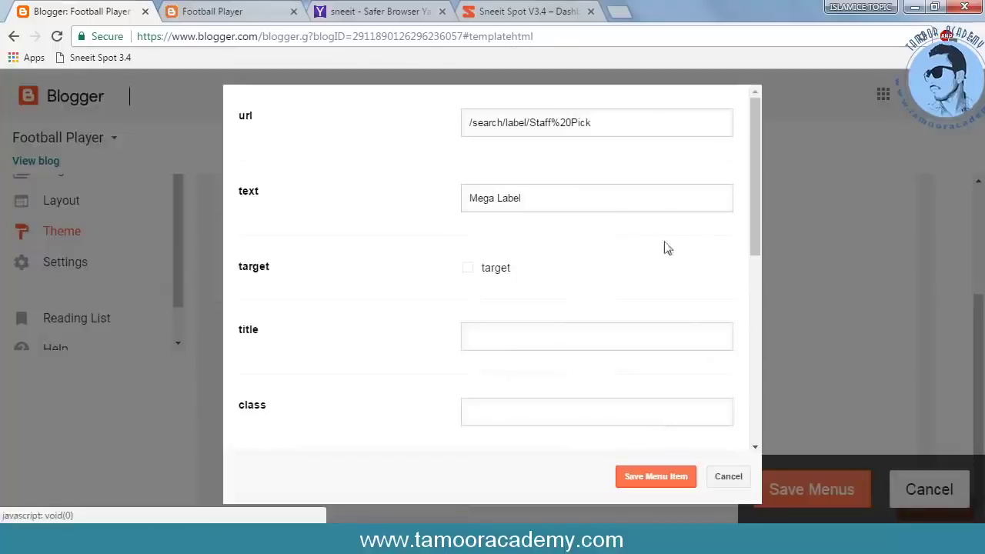
pyautogui.click(562, 200)
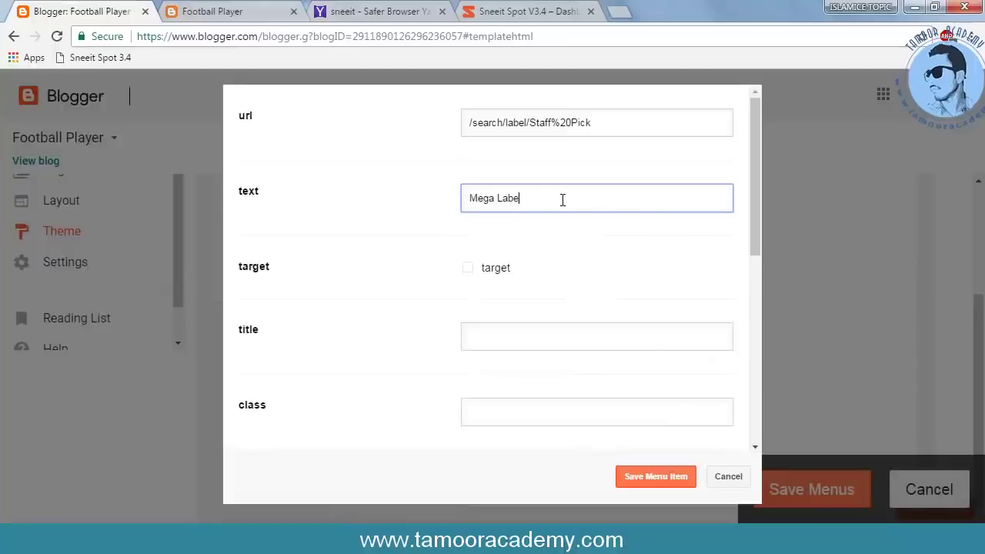
pyautogui.press('BackSpace')
pyautogui.press('BackSpace')
pyautogui.press('BackSpace')
pyautogui.press('BackSpace')
pyautogui.press('BackSpace')
pyautogui.press('BackSpace')
pyautogui.press('BackSpace')
pyautogui.press('BackSpace')
pyautogui.press('BackSpace')
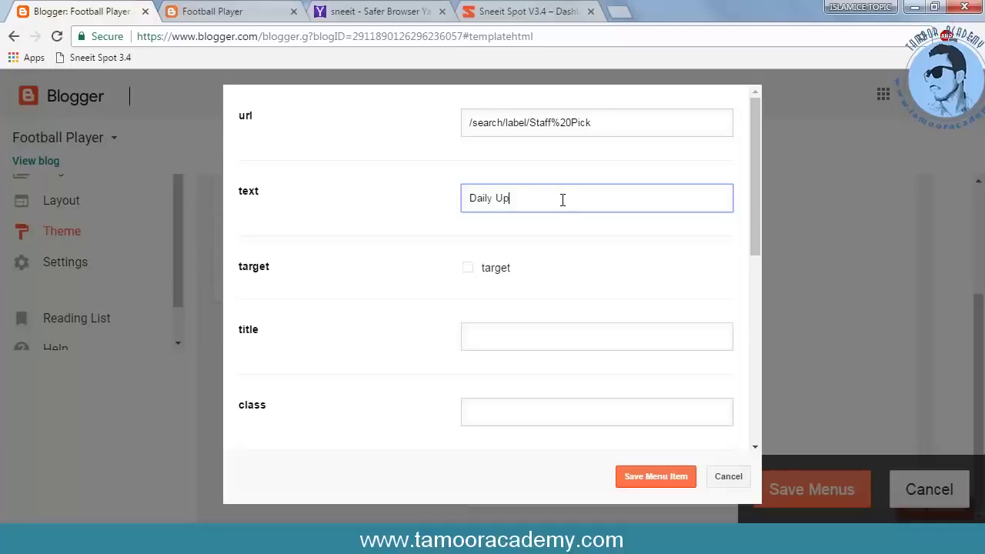
pyautogui.click(650, 475)
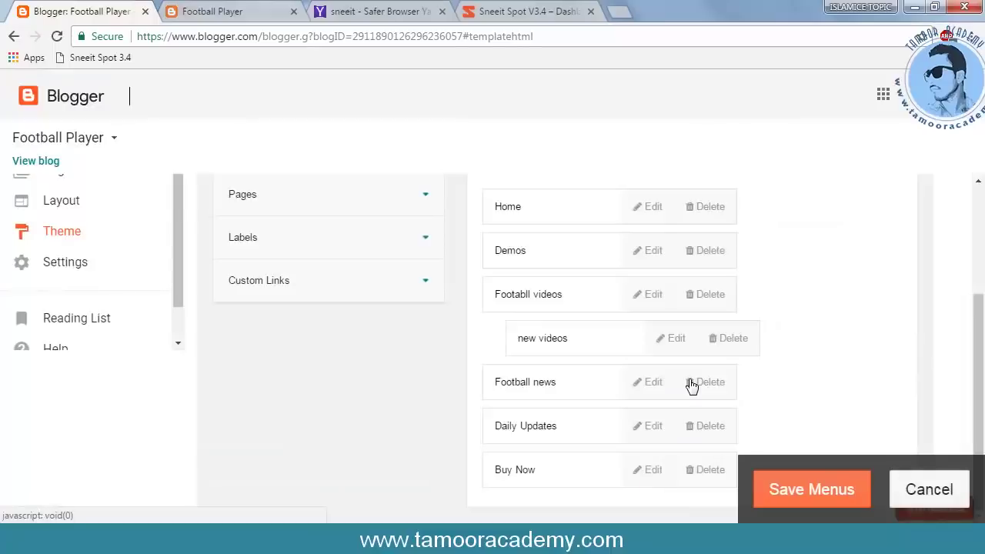
pyautogui.click(830, 501)
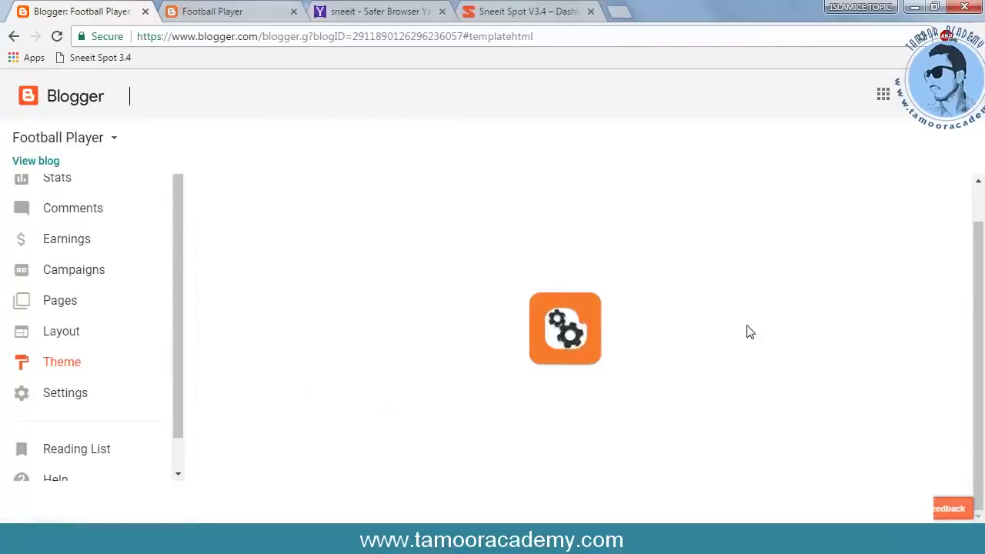
# Check the updated navigation menu on the public blog, testing the Home link and the new videos link under Footabll videos.
pyautogui.click(320, 198)
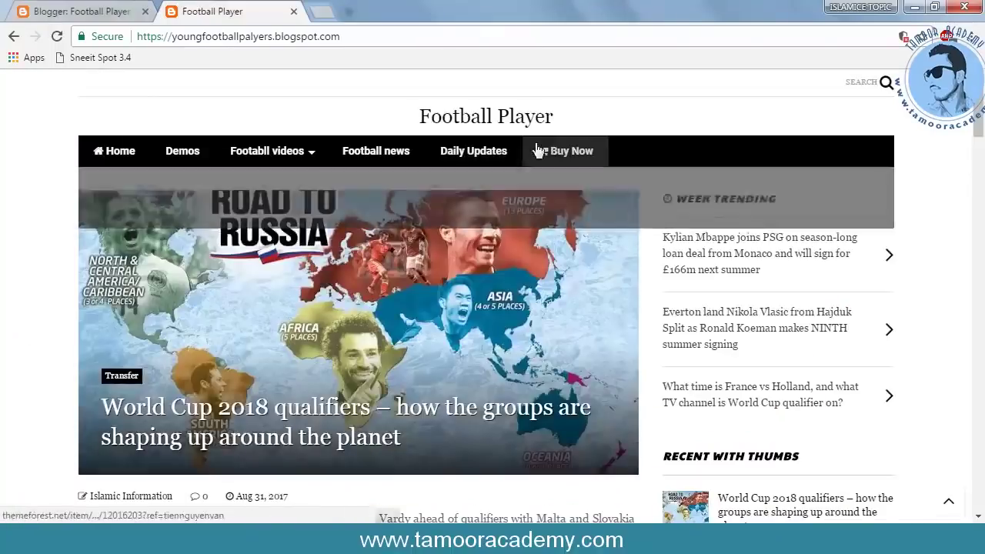
pyautogui.moveTo(249, 153)
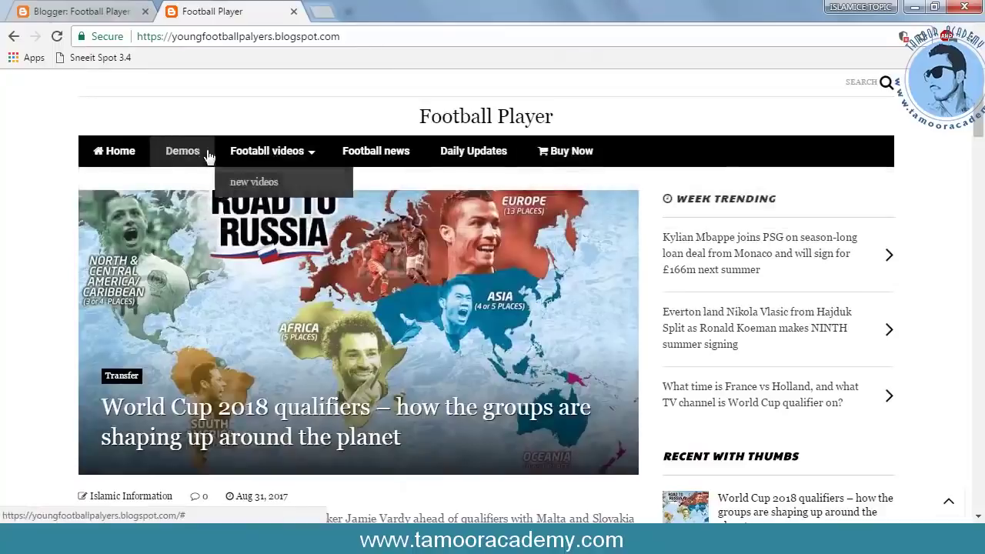
pyautogui.click(116, 151)
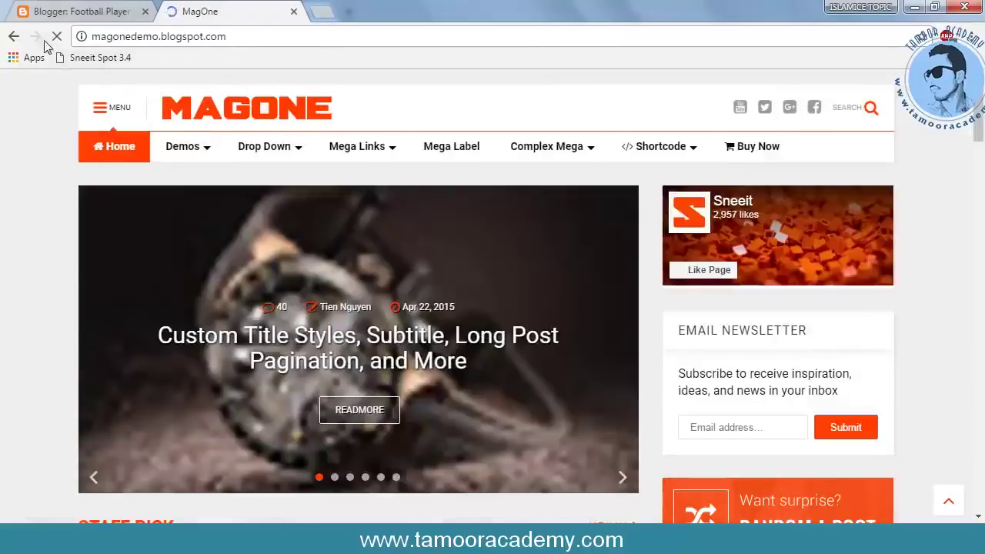
pyautogui.click(14, 36)
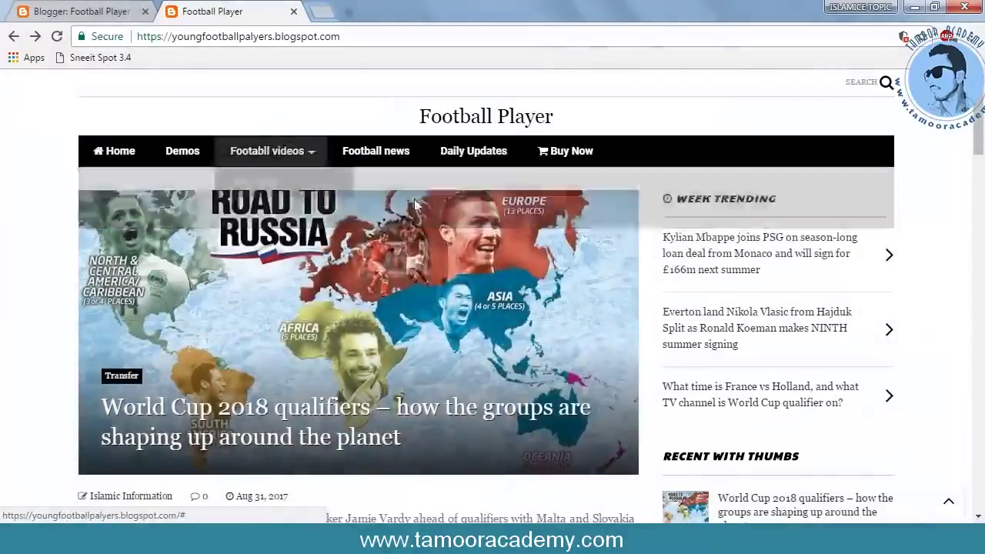
pyautogui.moveTo(275, 168)
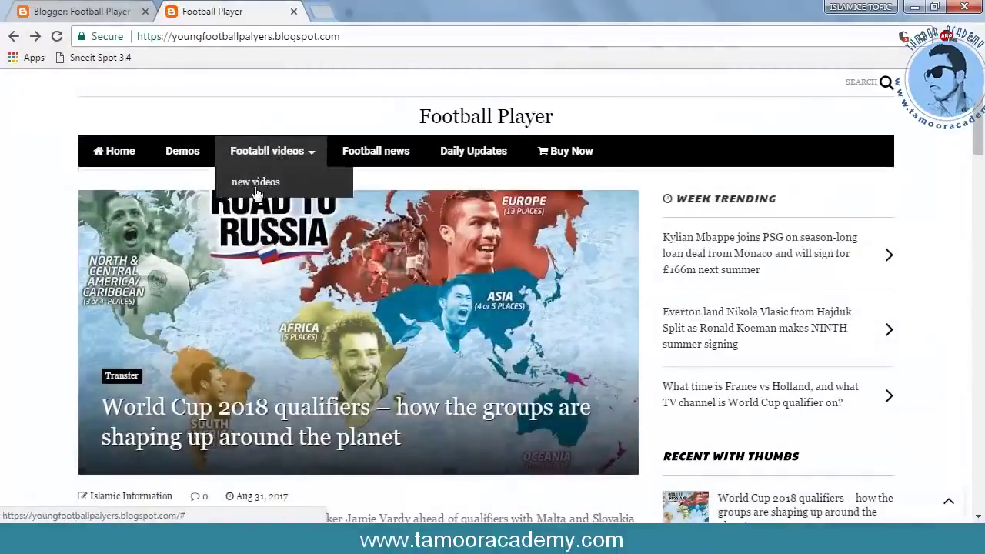
pyautogui.click(273, 190)
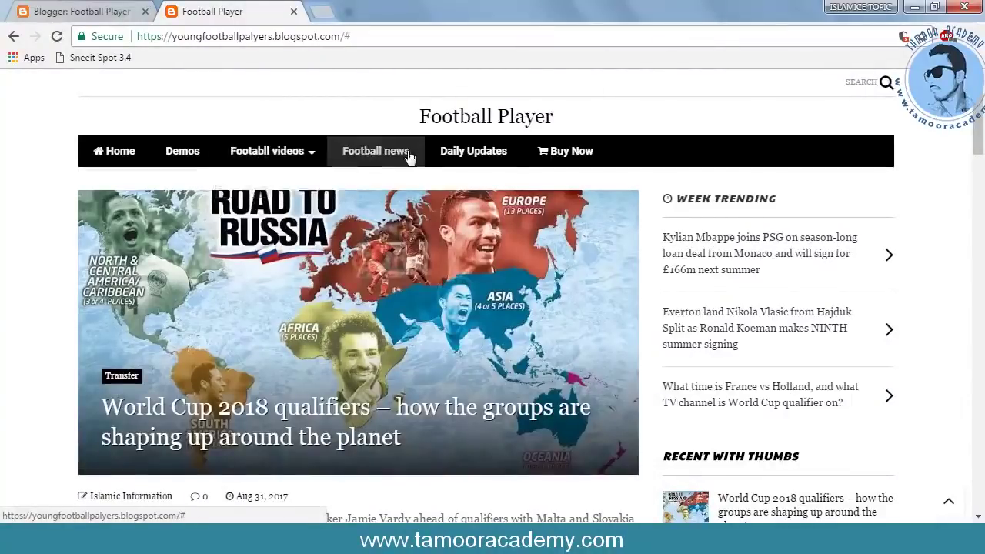
pyautogui.moveTo(502, 164)
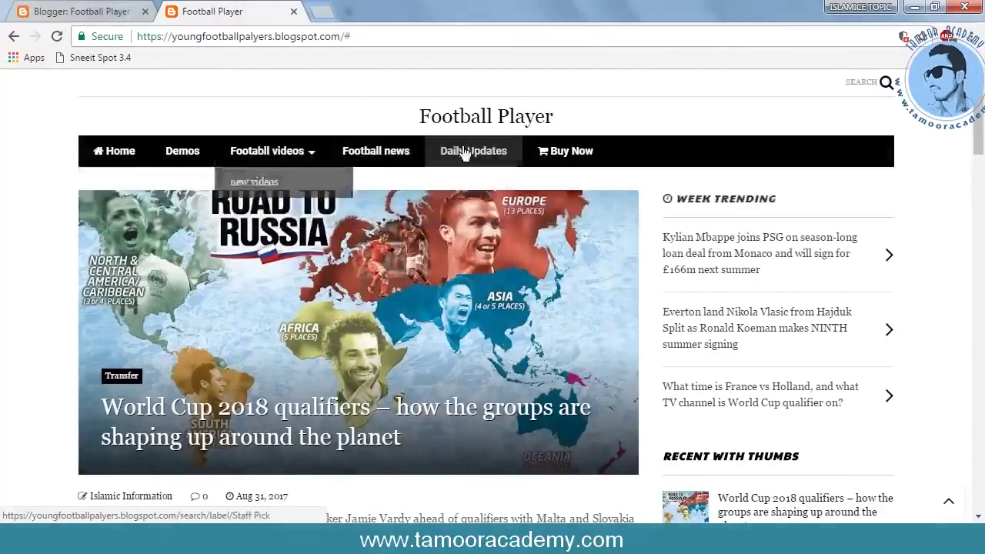
pyautogui.click(368, 37)
pyautogui.click(369, 37)
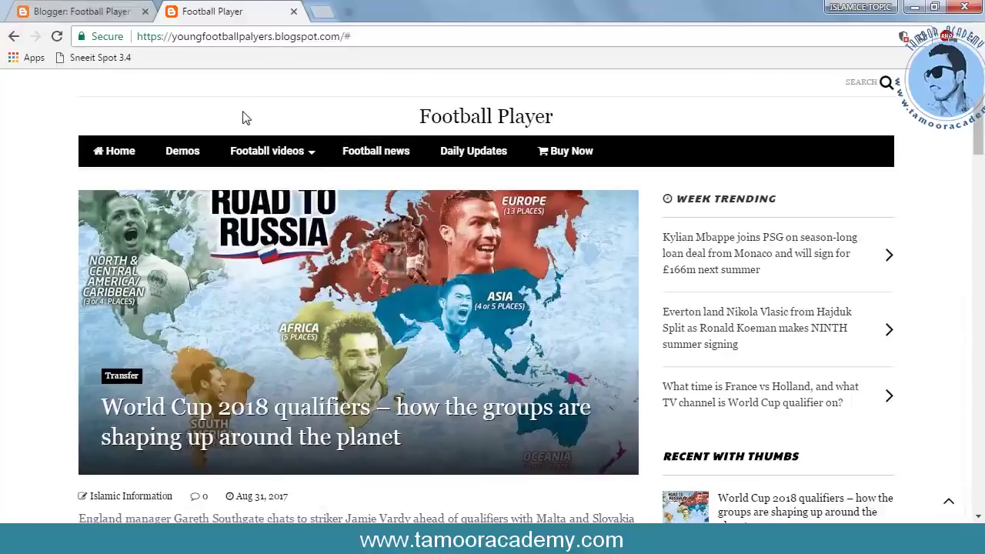
# Check the transfer section on the blog's home page, then save the "daily news" Labels gadget under Home Only Content and the layout arrangement.
pyautogui.scroll(-5, 330, 279)
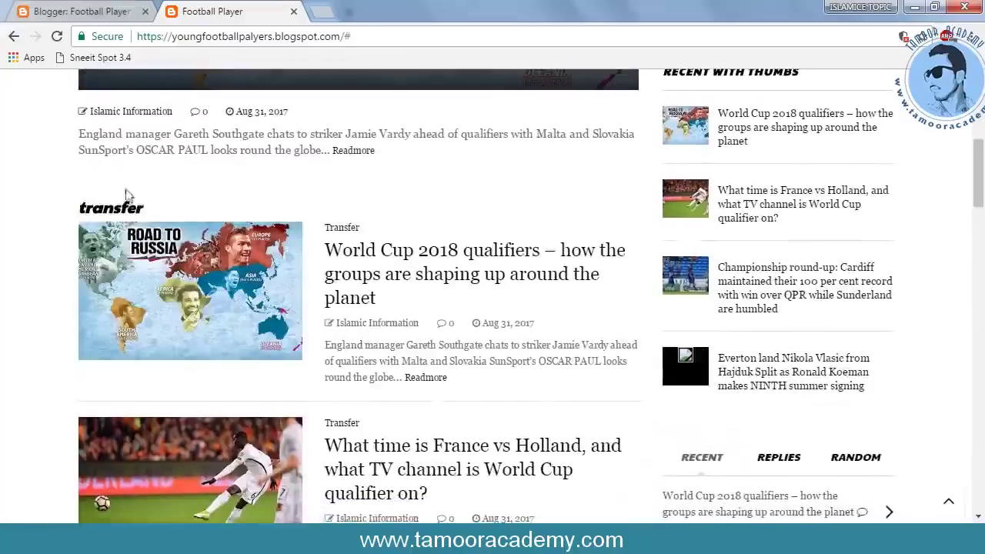
pyautogui.scroll(-2, 295, 238)
pyautogui.scroll(5, 312, 248)
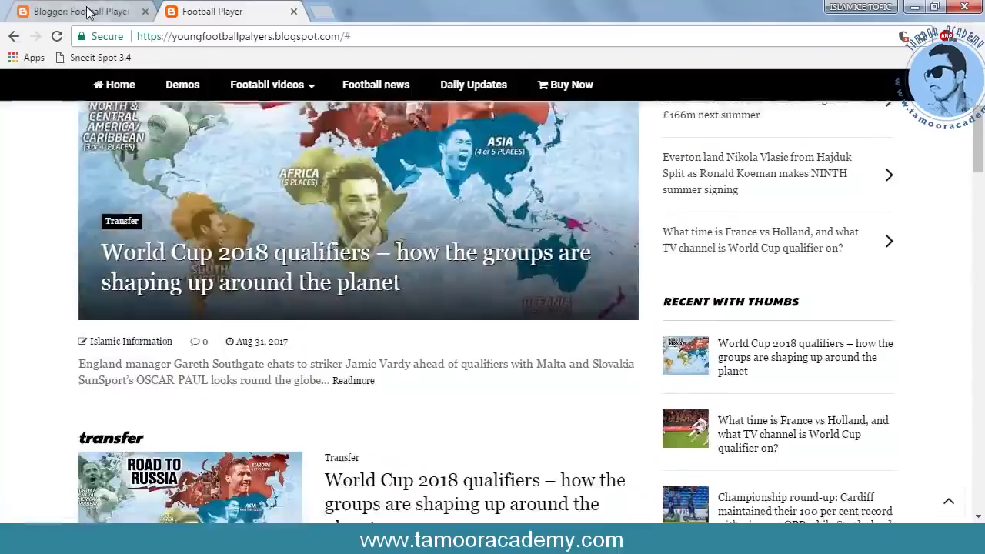
pyautogui.click(91, 11)
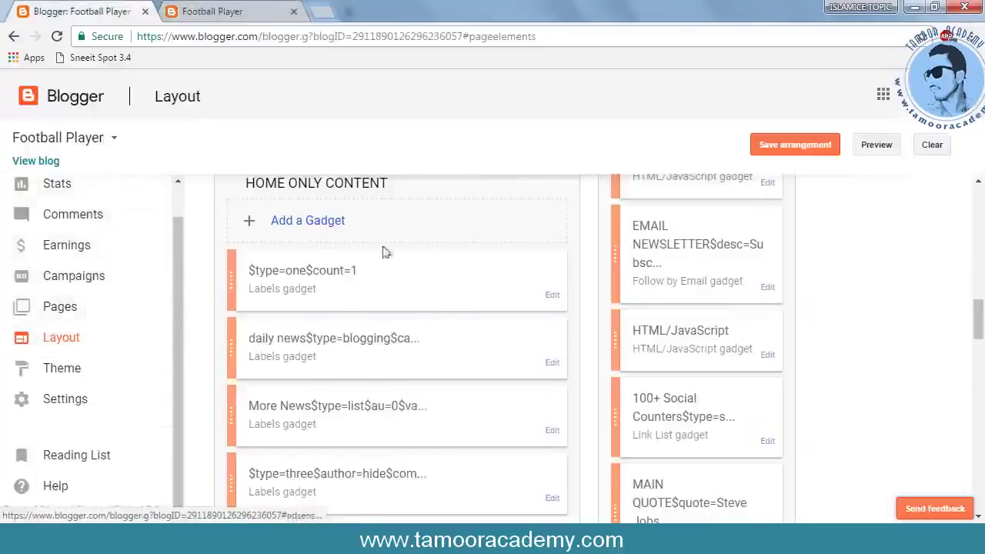
pyautogui.scroll(3, 396, 269)
pyautogui.scroll(-2, 324, 242)
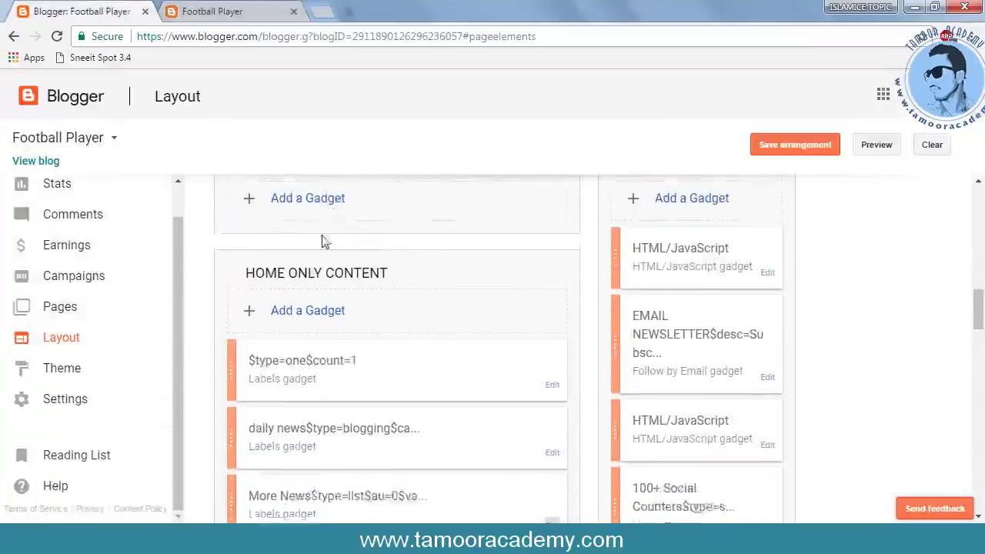
pyautogui.scroll(-1, 420, 293)
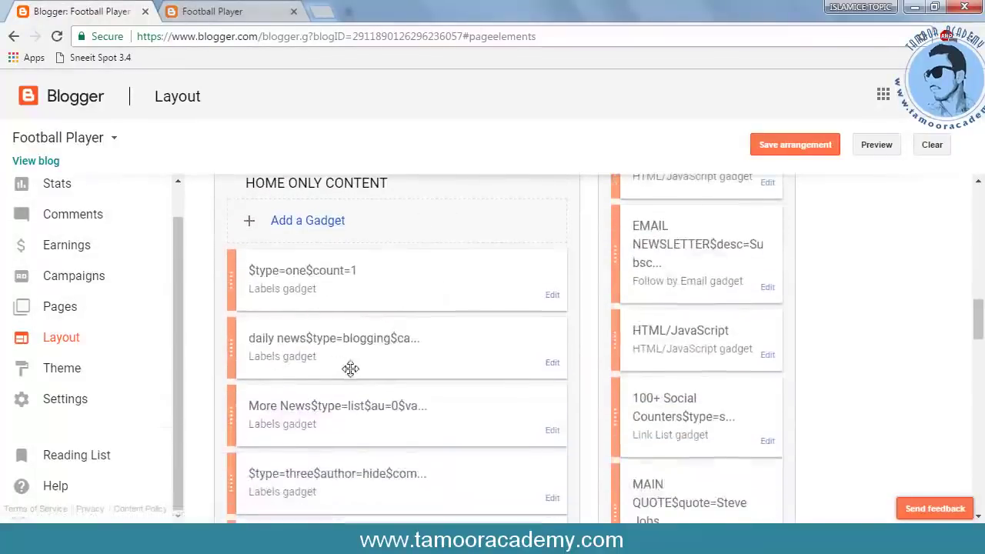
pyautogui.scroll(-1, 346, 367)
pyautogui.click(555, 286)
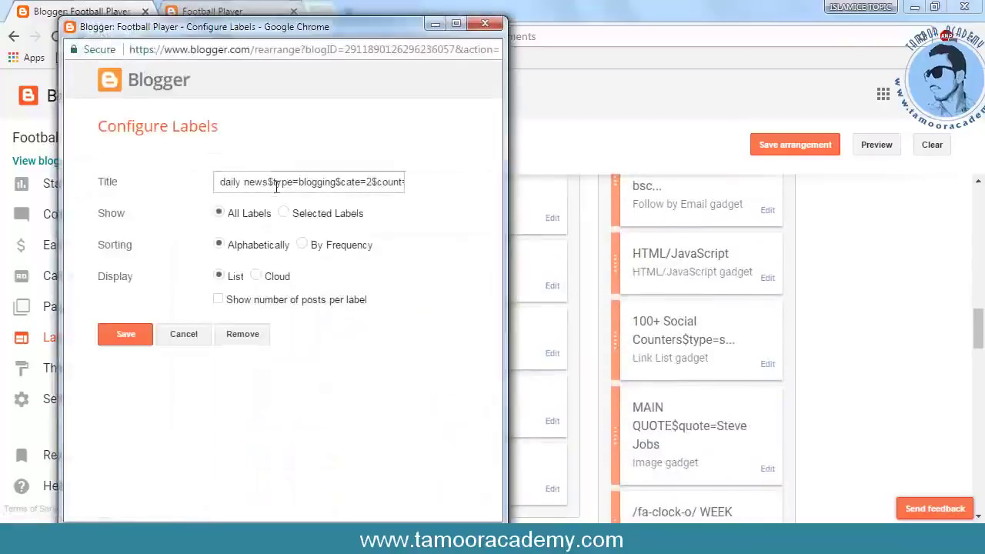
pyautogui.click(126, 334)
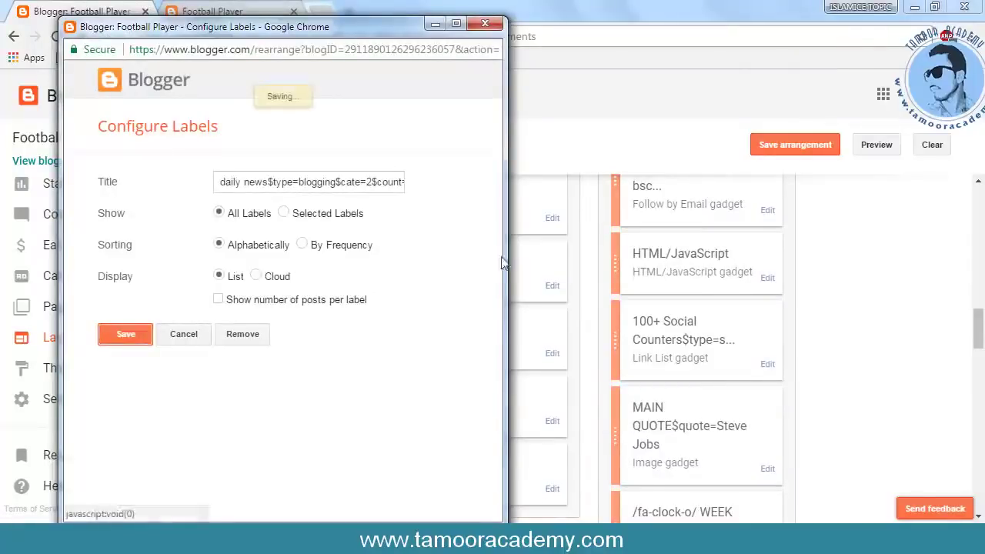
pyautogui.click(808, 149)
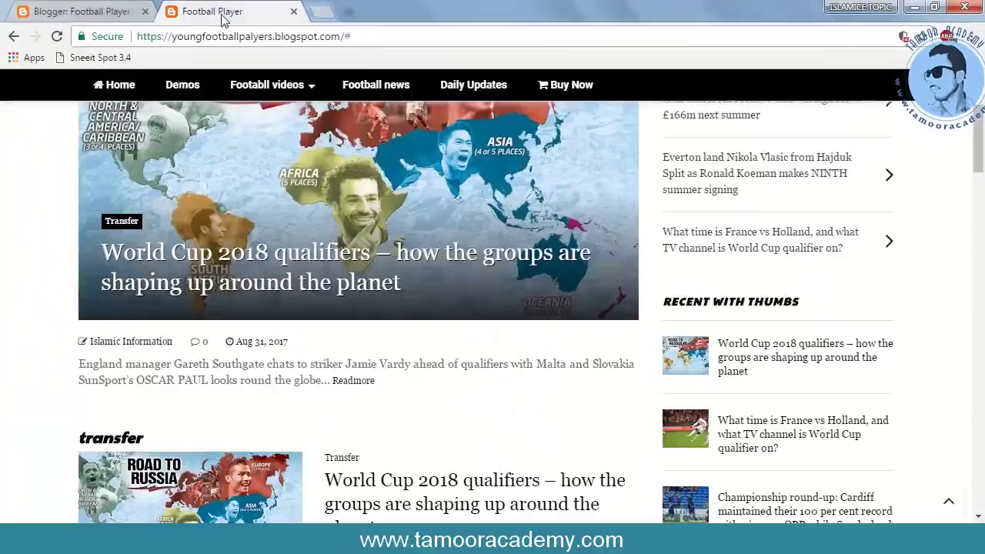
# Reload the public blog and review the daily news, More News and remaining home page sections.
pyautogui.press('Return')
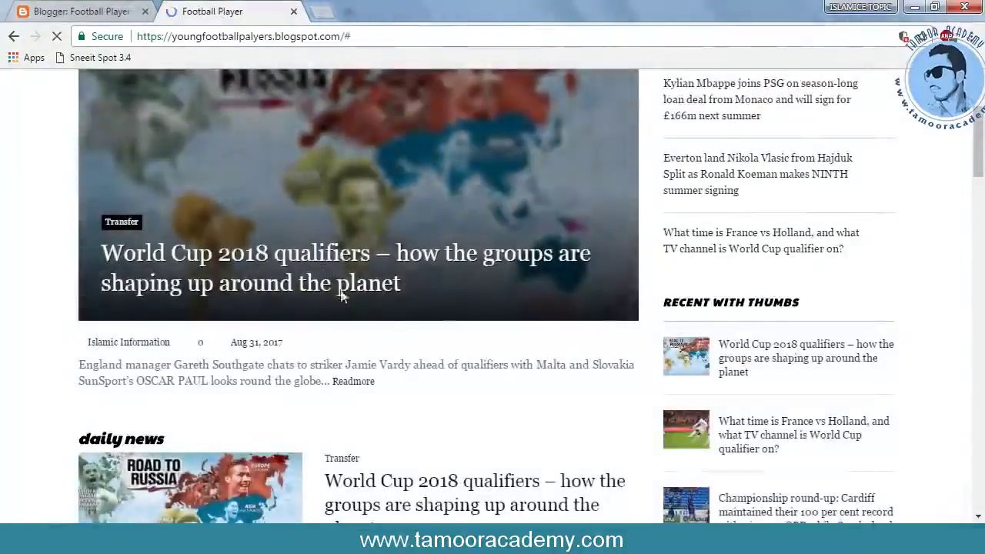
pyautogui.scroll(-2, 414, 336)
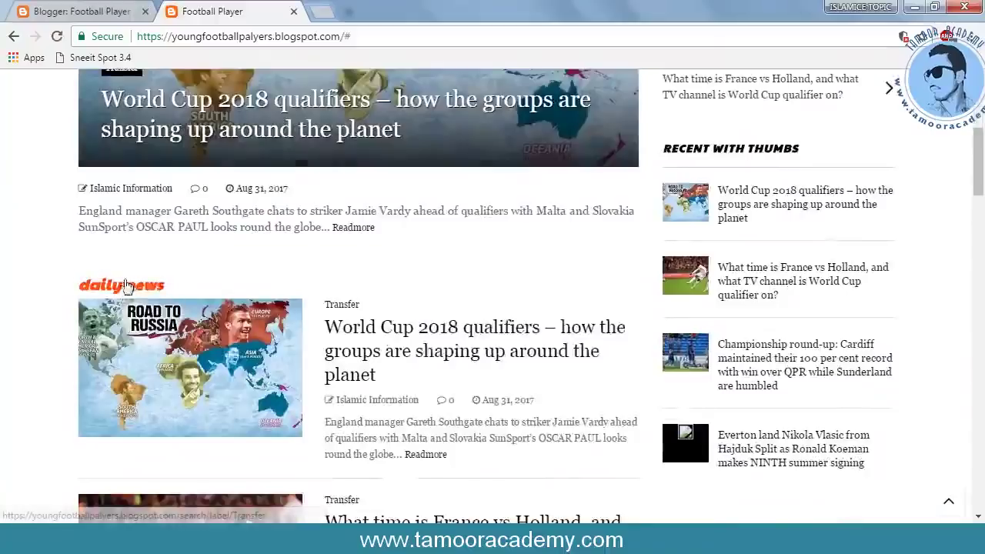
pyautogui.scroll(-5, 249, 299)
pyautogui.scroll(-10, 284, 351)
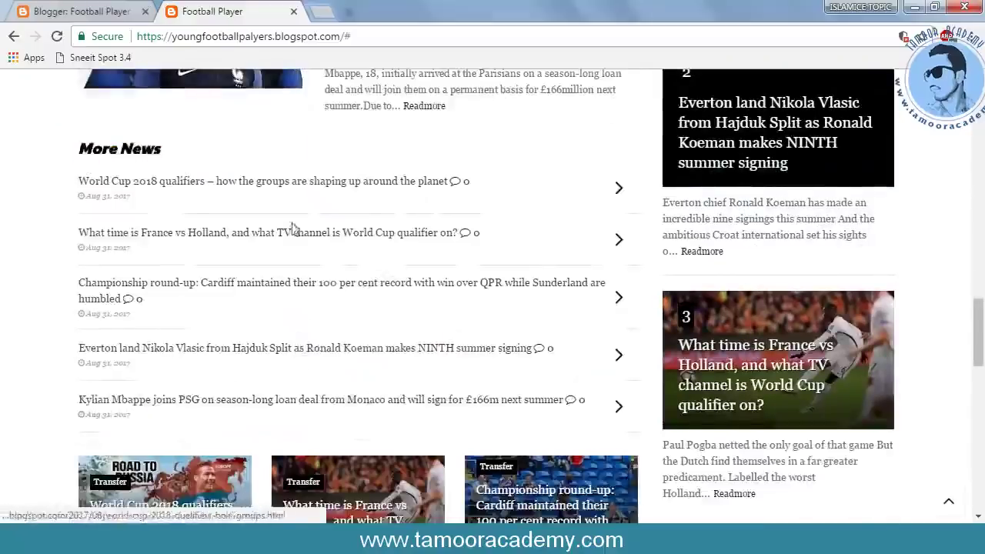
pyautogui.scroll(-4, 131, 185)
pyautogui.scroll(-9, 293, 431)
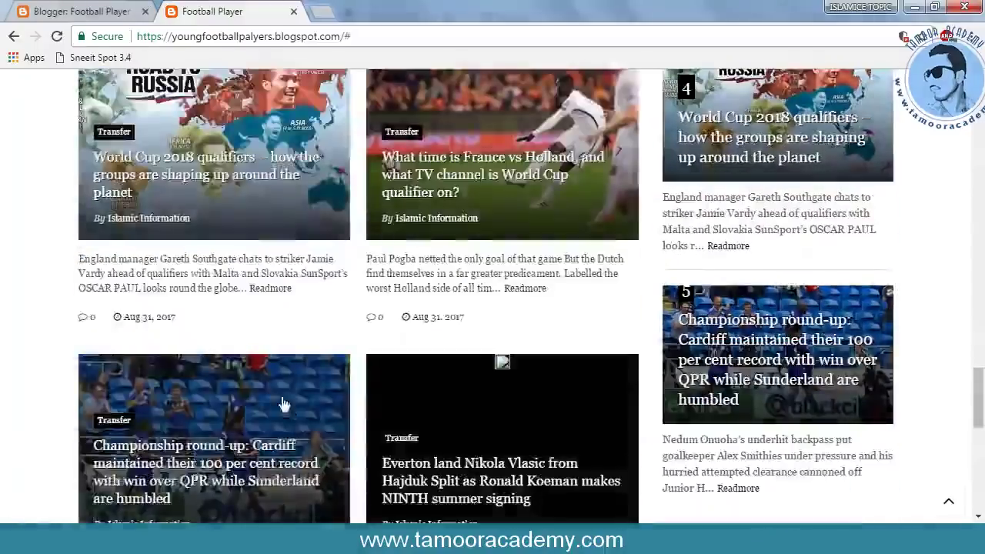
pyautogui.scroll(6, 287, 403)
pyautogui.scroll(12, 293, 403)
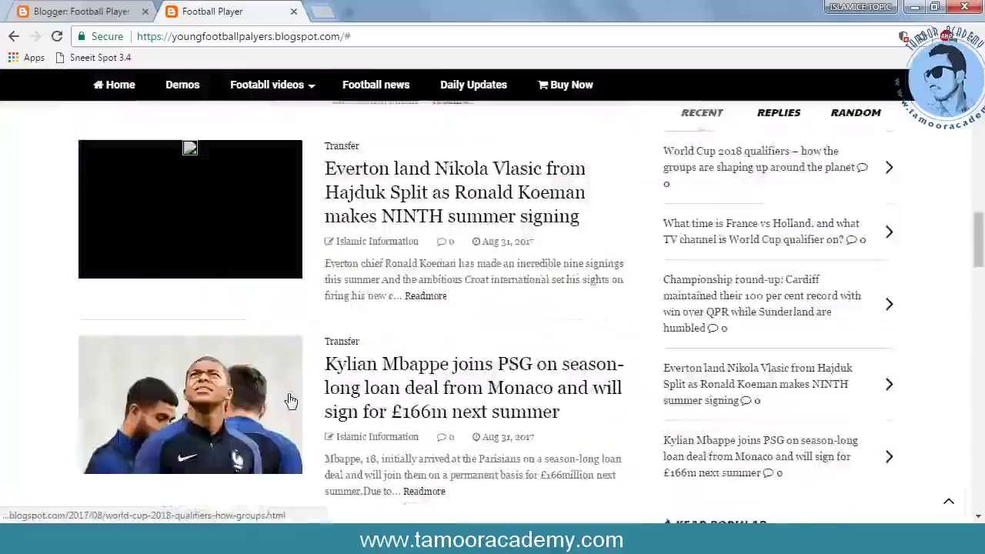
pyautogui.scroll(-1, 122, 306)
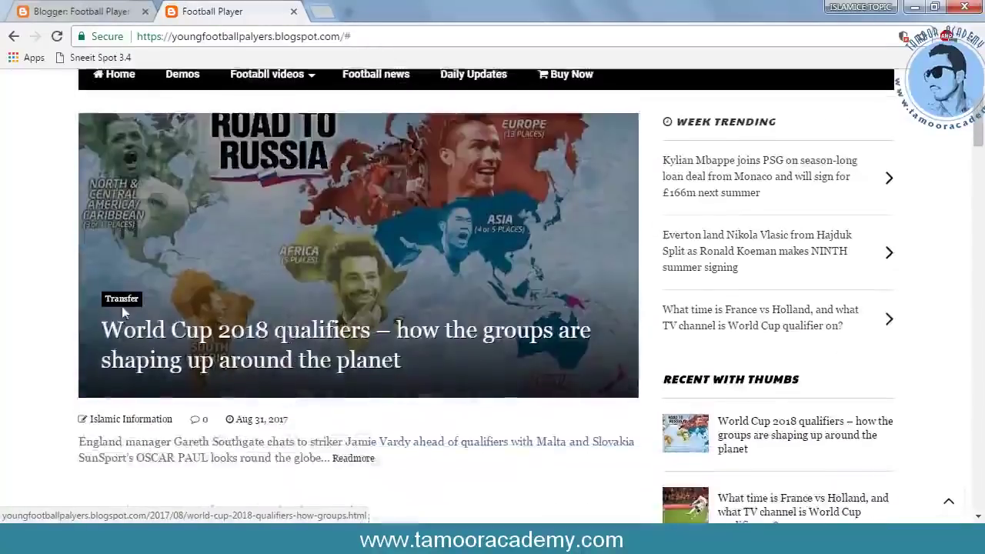
pyautogui.scroll(-1, 120, 305)
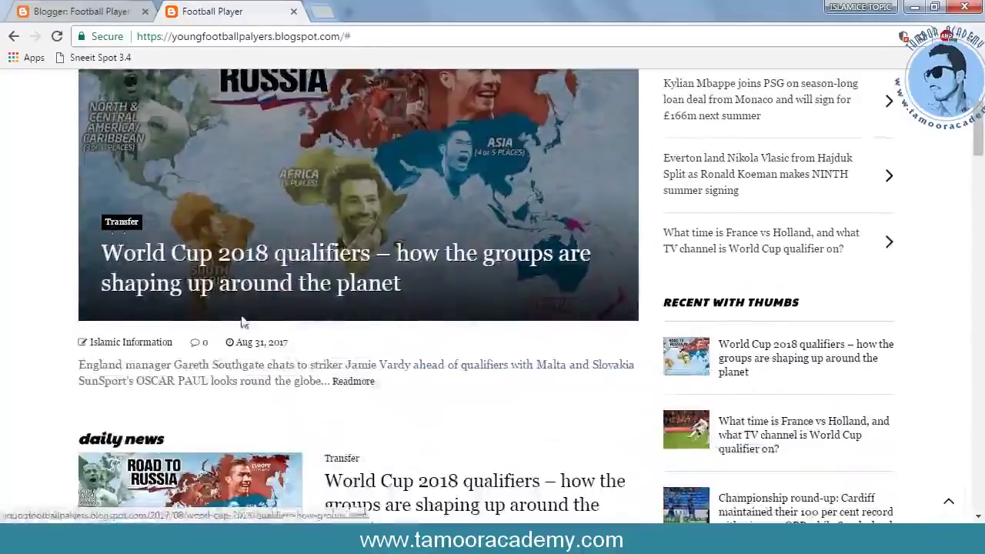
# Open the "daily news" Labels gadget in the blog's layout and remove "daily news" from its title, keeping the $type=blogging code.
pyautogui.scroll(-1, 123, 292)
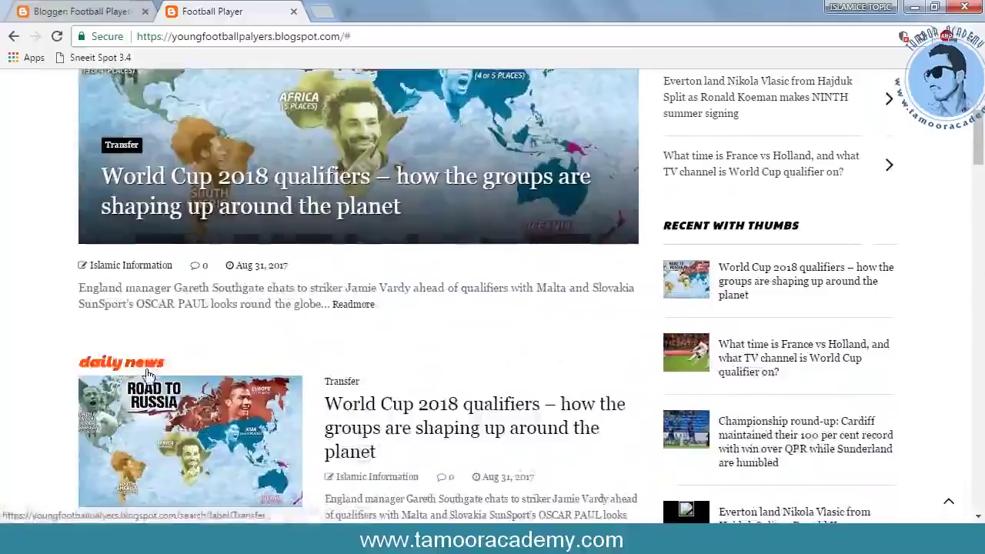
pyautogui.click(67, 11)
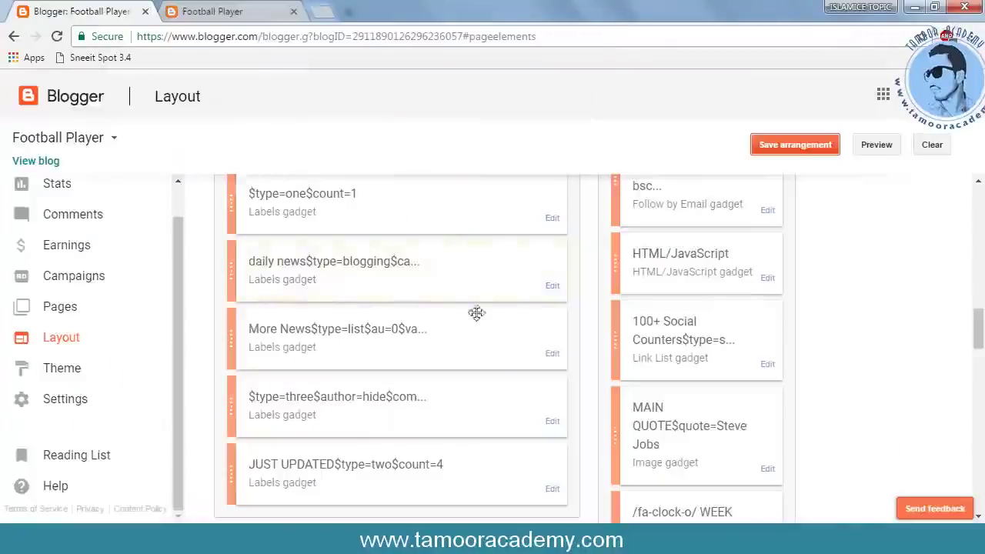
pyautogui.click(553, 286)
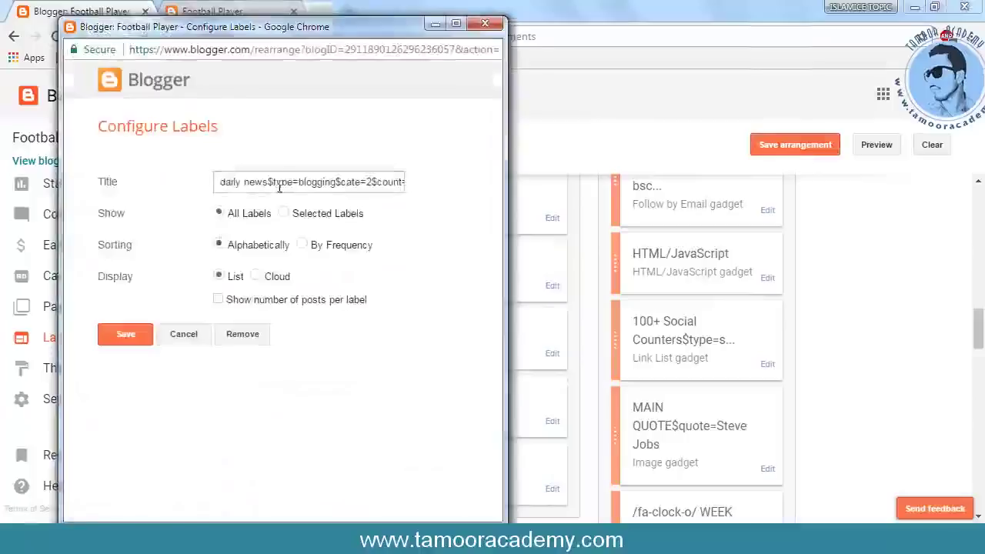
pyautogui.click(272, 190)
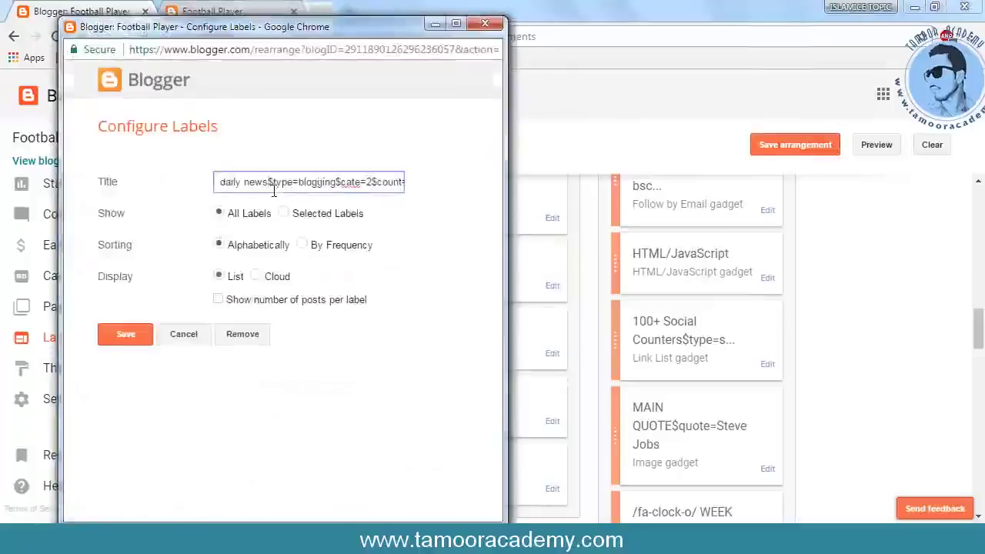
pyautogui.press('BackSpace')
pyautogui.press('BackSpace')
pyautogui.press('BackSpace')
pyautogui.press('BackSpace')
pyautogui.press('BackSpace')
pyautogui.press('BackSpace')
pyautogui.press('BackSpace')
pyautogui.press('BackSpace')
pyautogui.press('BackSpace')
pyautogui.press('BackSpace')
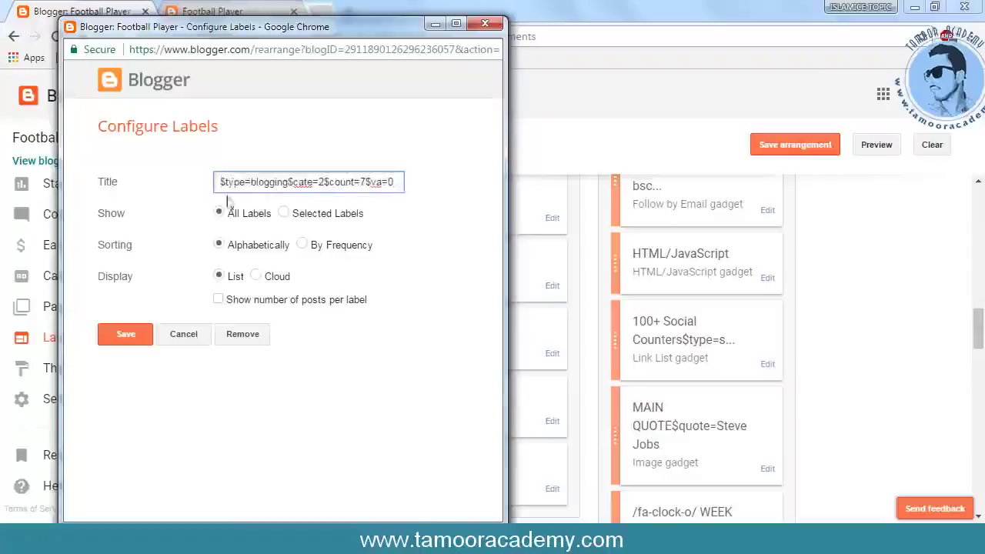
# Put "Daily News" before the code in the gadget's title, keep All Labels shown, and save the gadget and the layout arrangement.
pyautogui.click(284, 213)
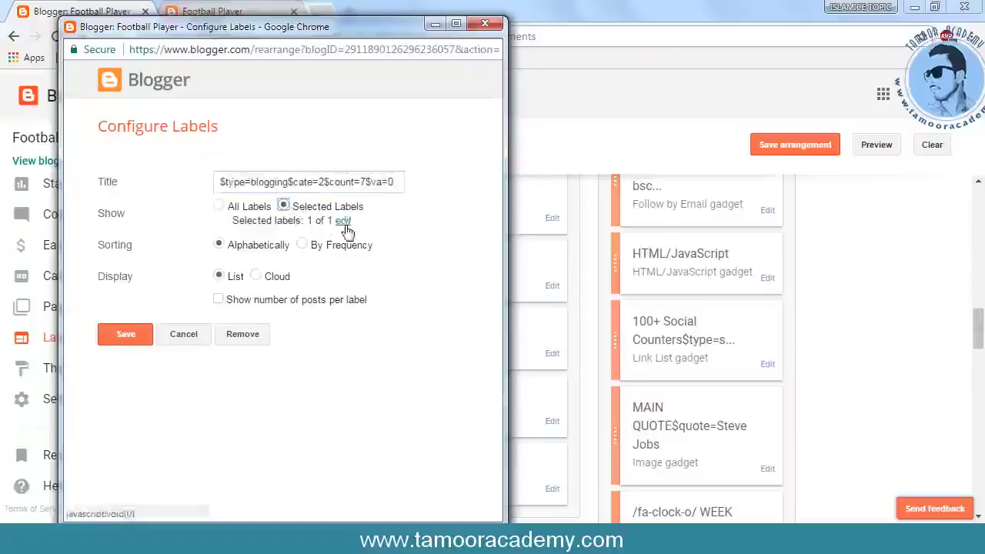
pyautogui.click(219, 206)
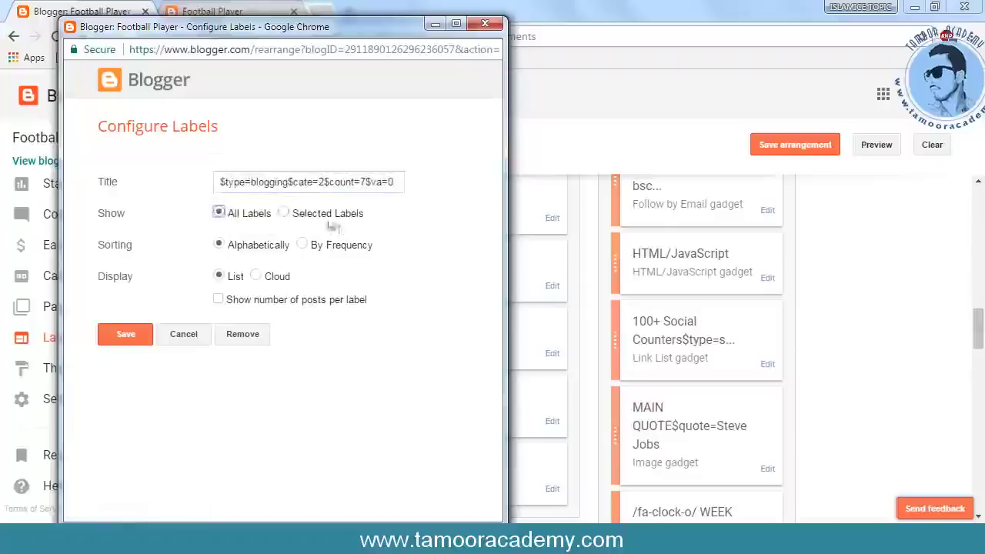
pyautogui.click(228, 191)
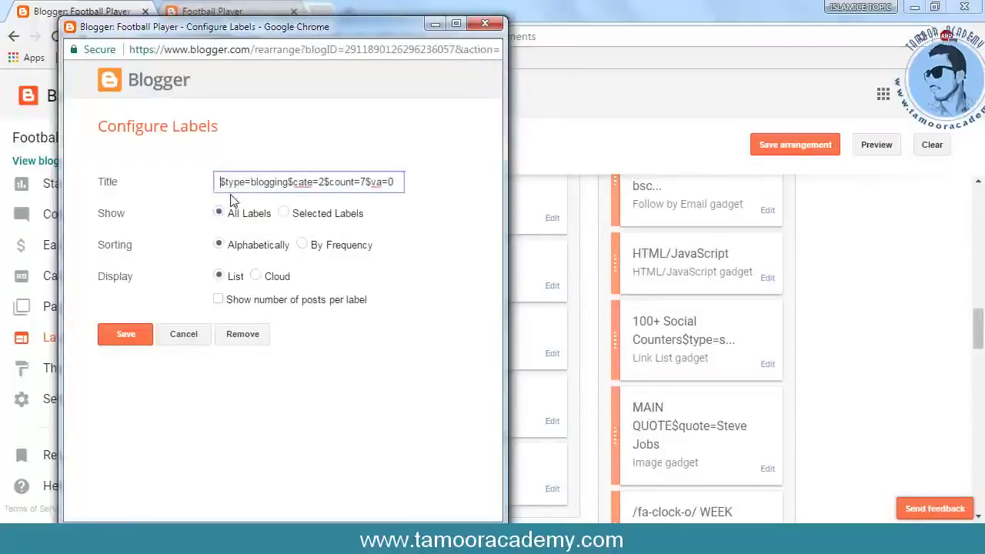
pyautogui.write('Daily')
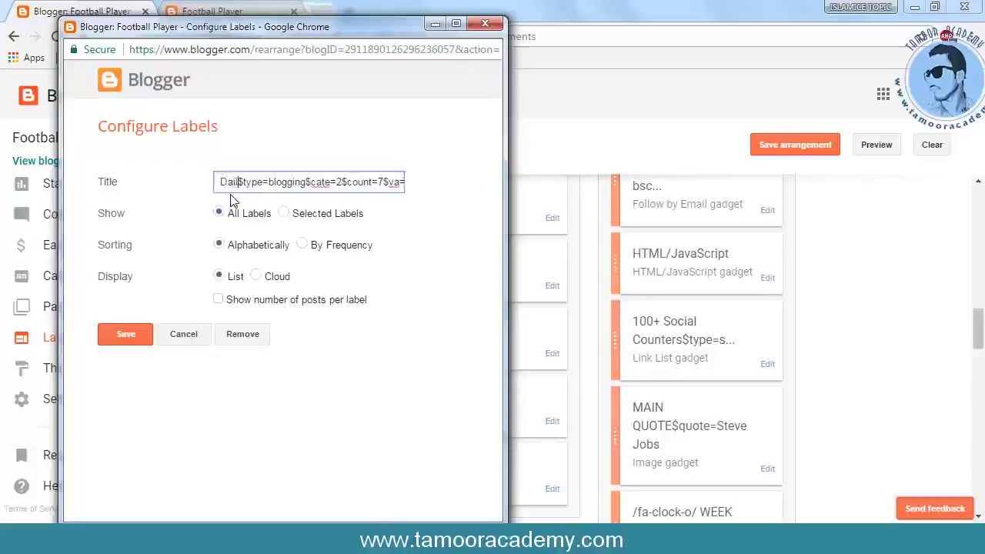
pyautogui.press('BackSpace')
pyautogui.write('News')
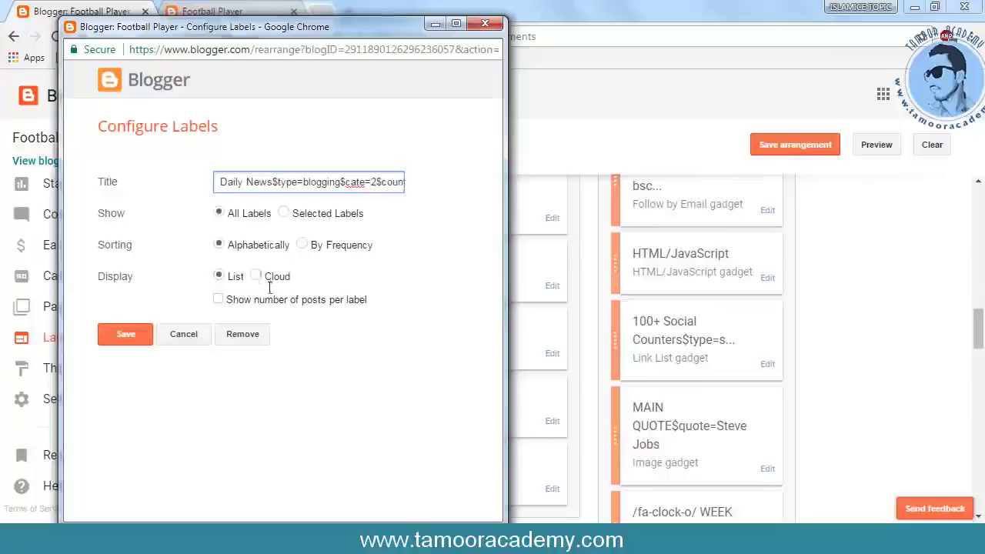
pyautogui.click(133, 334)
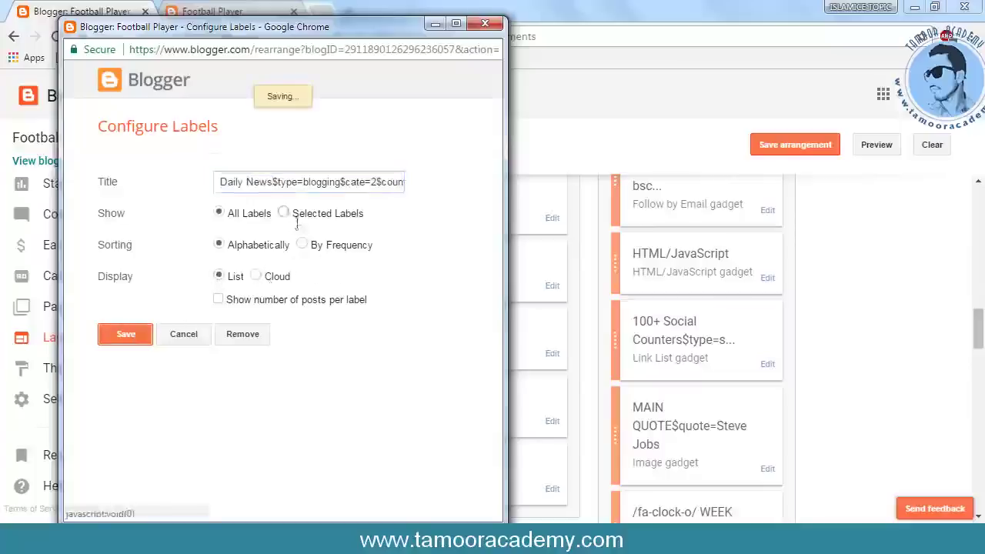
pyautogui.click(816, 147)
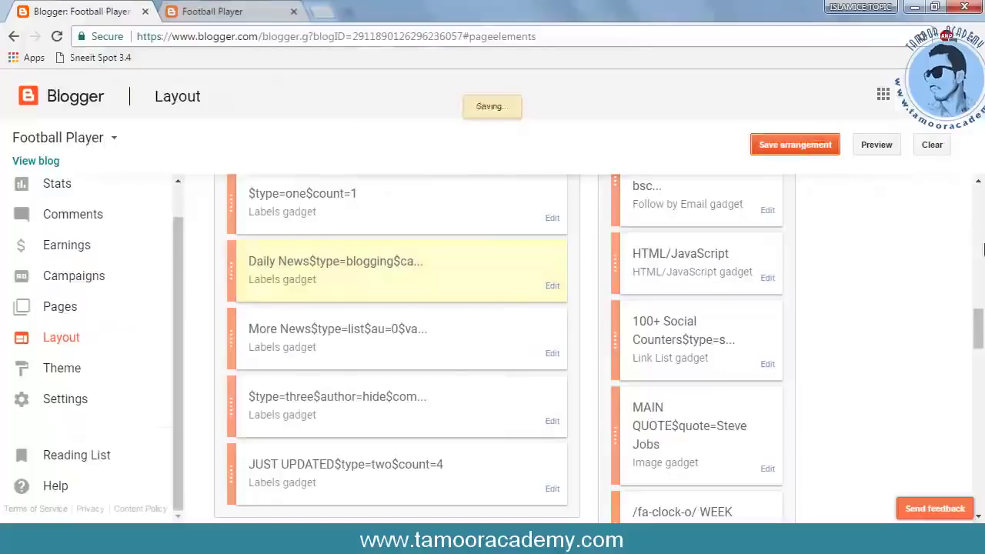
# Check the home page sections on the public blog, then remove the More News Labels gadget from the layout and save the arrangement.
pyautogui.click(270, 8)
pyautogui.scroll(-10, 401, 425)
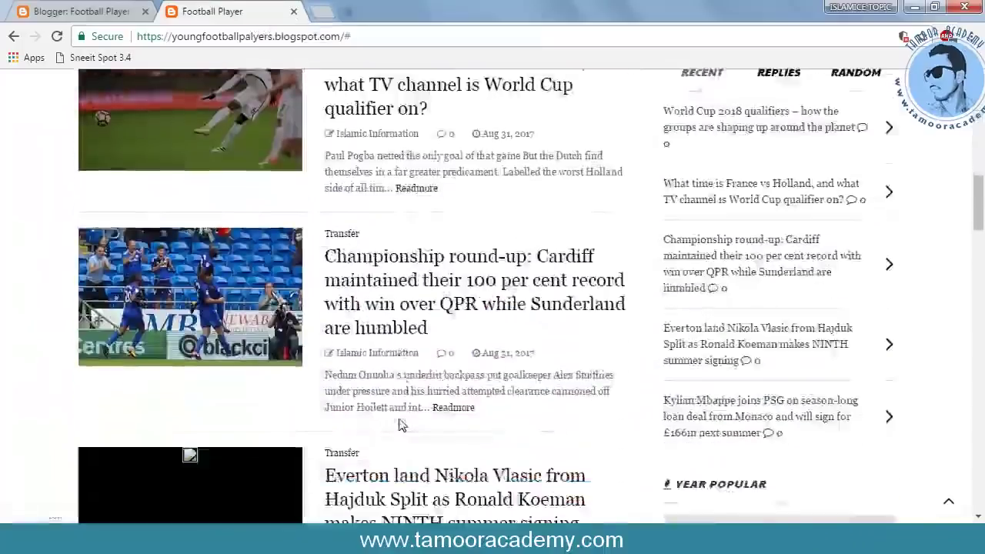
pyautogui.scroll(-6, 400, 425)
pyautogui.scroll(-2, 416, 415)
pyautogui.scroll(-2, 187, 345)
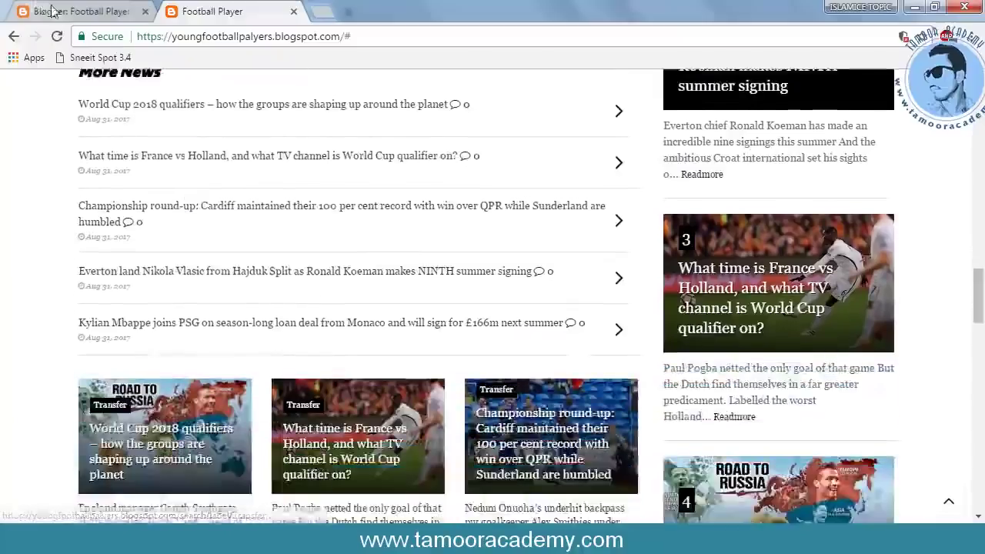
pyautogui.click(53, 9)
pyautogui.click(553, 353)
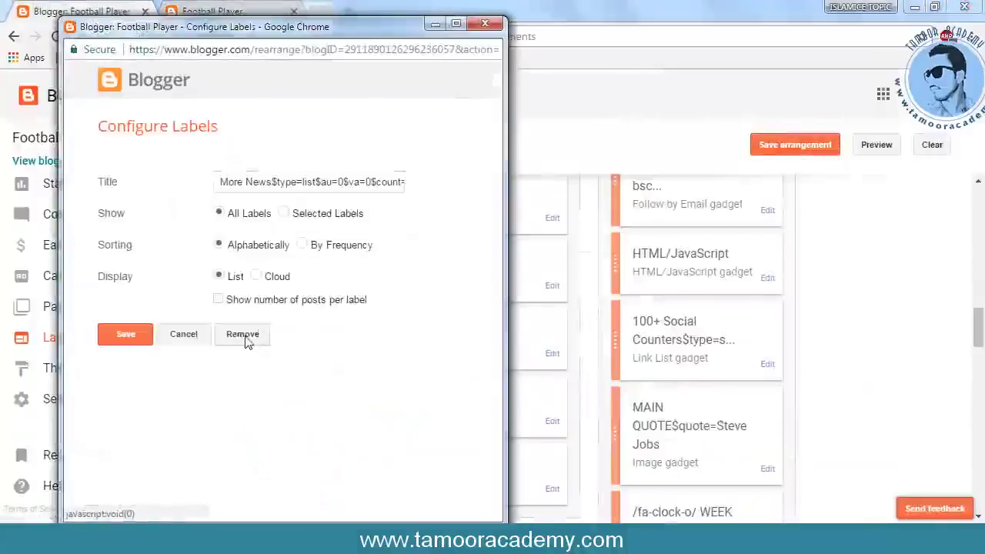
pyautogui.click(248, 335)
pyautogui.click(350, 133)
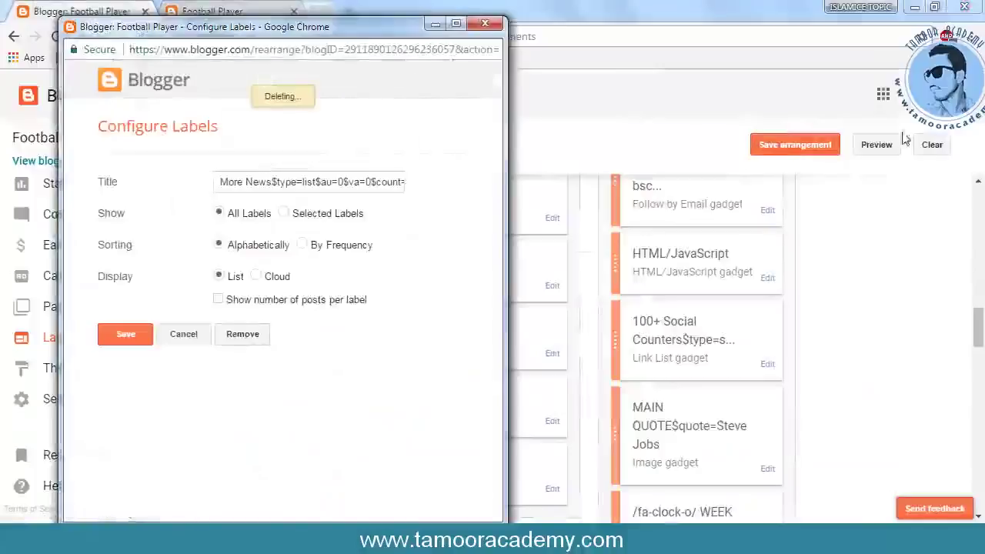
pyautogui.click(806, 153)
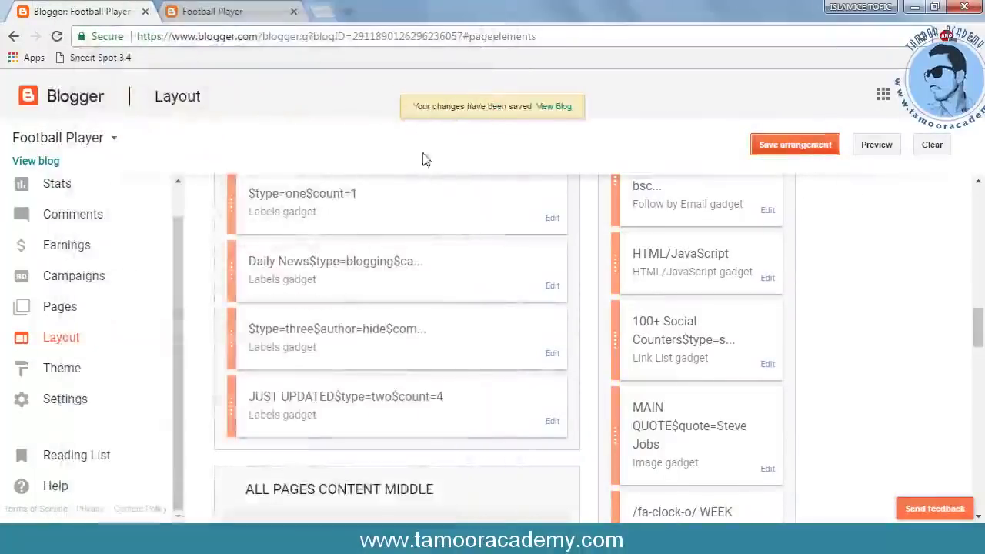
# Reload the public blog and check the Daily News section and the post sections below it.
pyautogui.hotkey('ctrl', 'Tab')
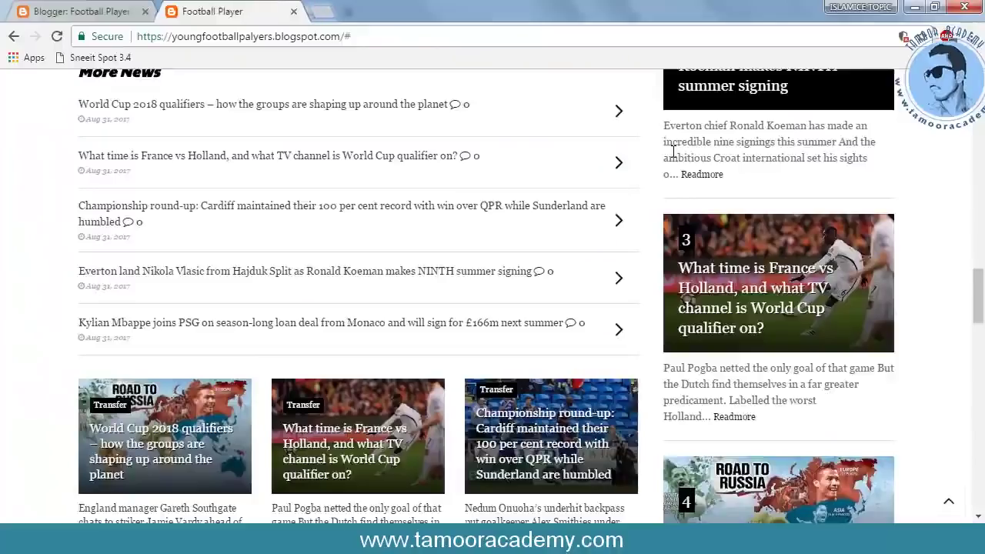
pyautogui.press('F5')
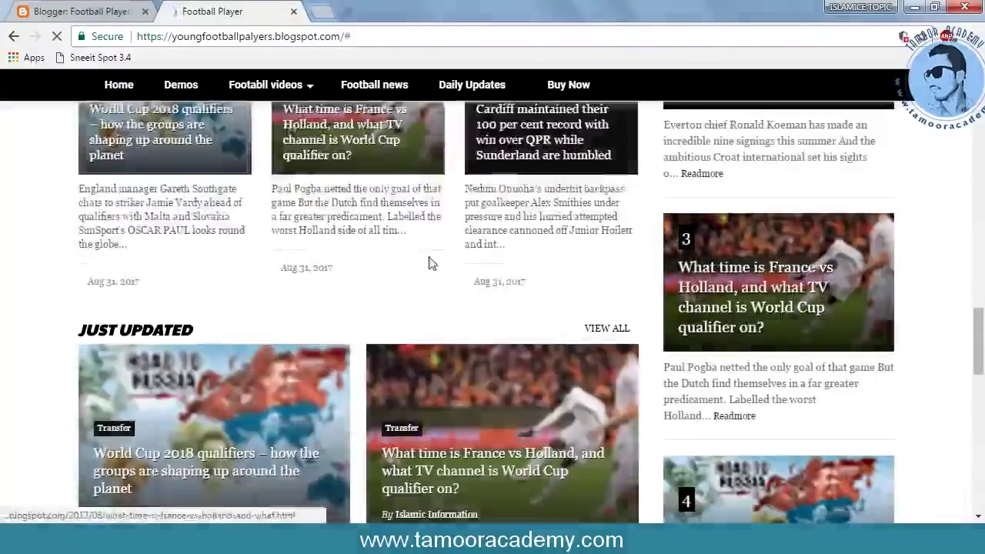
pyautogui.scroll(-2, 430, 264)
pyautogui.scroll(5, 428, 264)
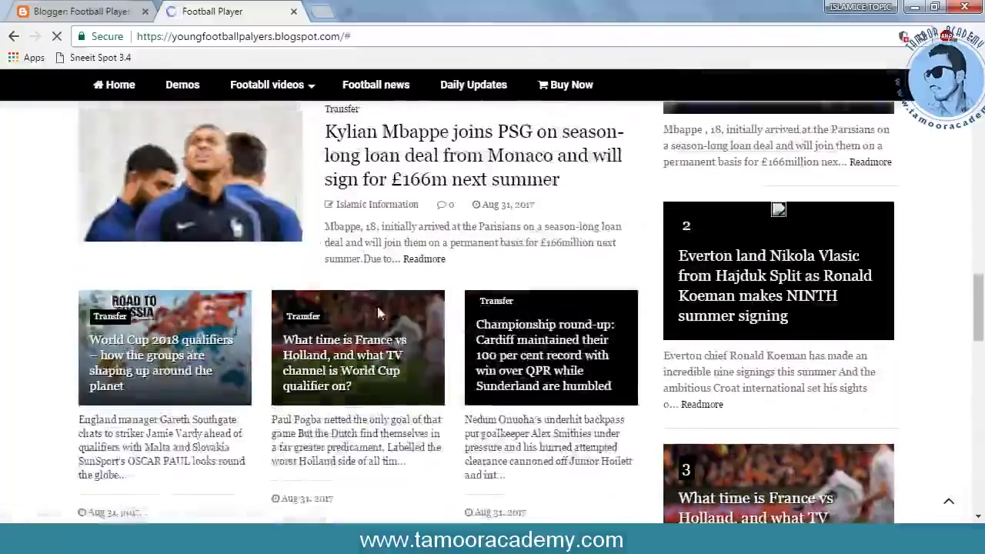
pyautogui.scroll(10, 365, 304)
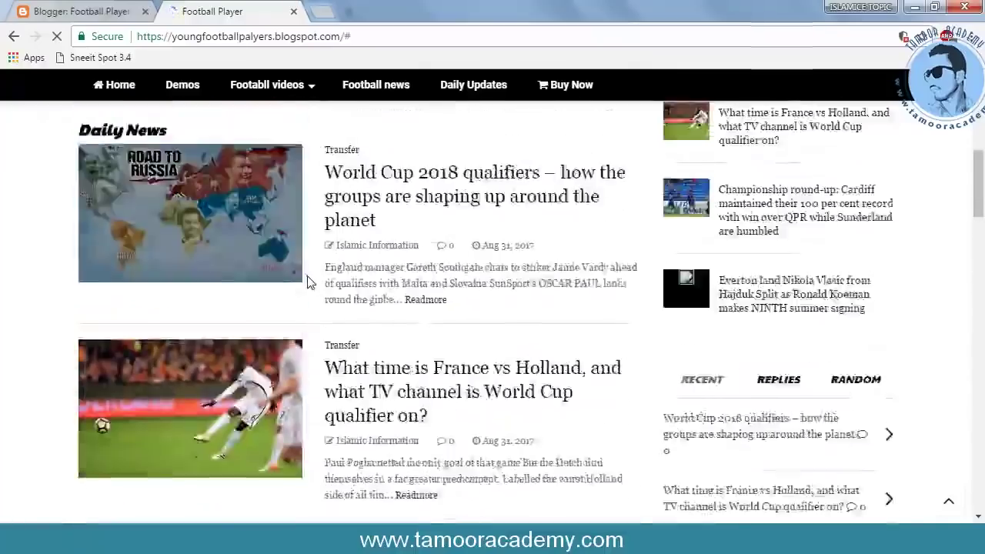
pyautogui.scroll(-10, 209, 283)
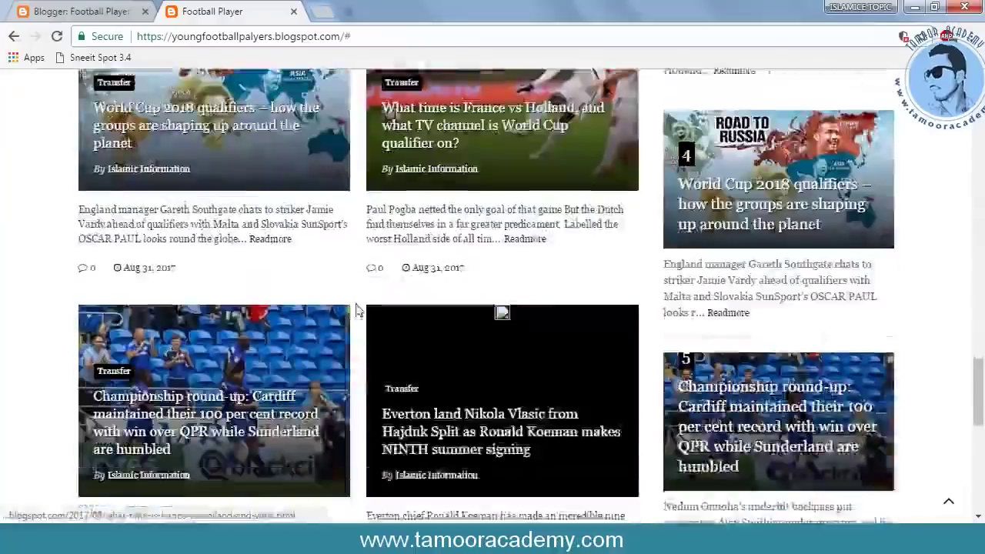
pyautogui.scroll(10, 356, 311)
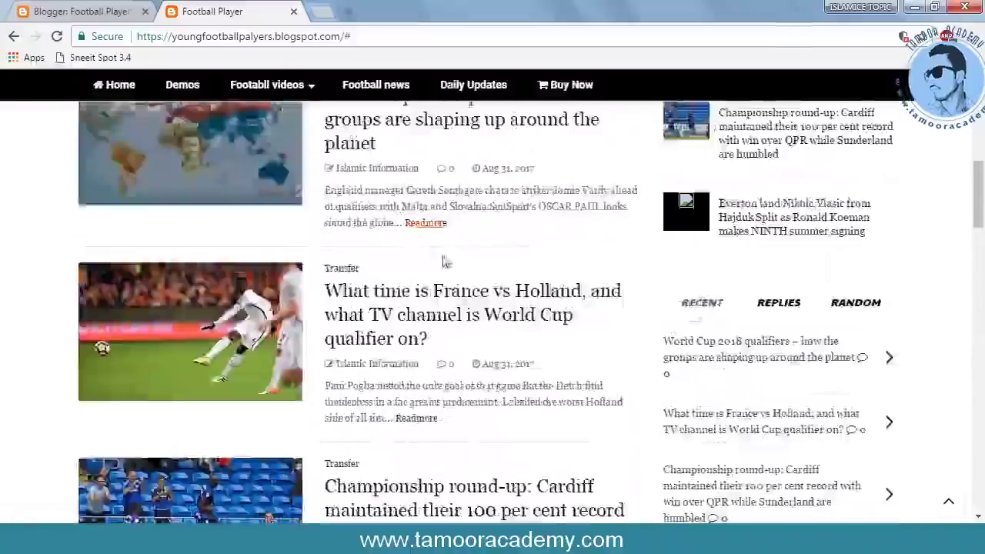
# Reopen the blog's home page in a fresh tab, close the old one, and review the page down to Inside NYTimes and the footer.
pyautogui.rightClick(435, 257)
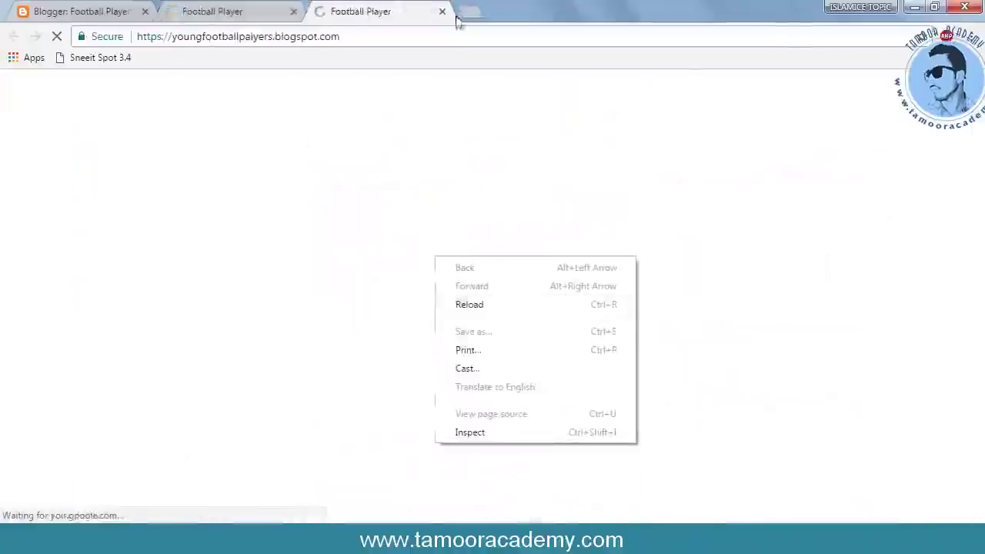
pyautogui.press('Escape')
pyautogui.hotkey('ctrl', 'w')
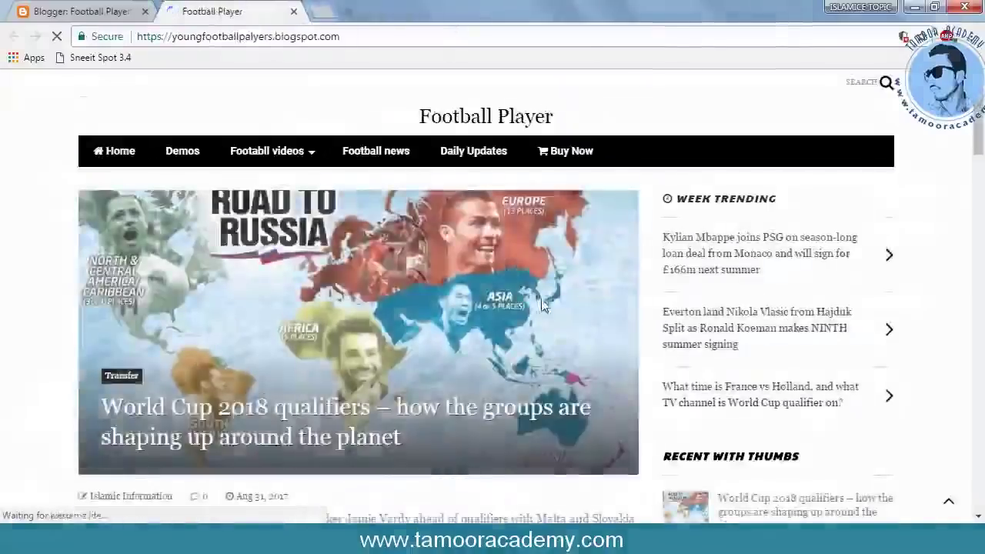
pyautogui.scroll(-12, 542, 305)
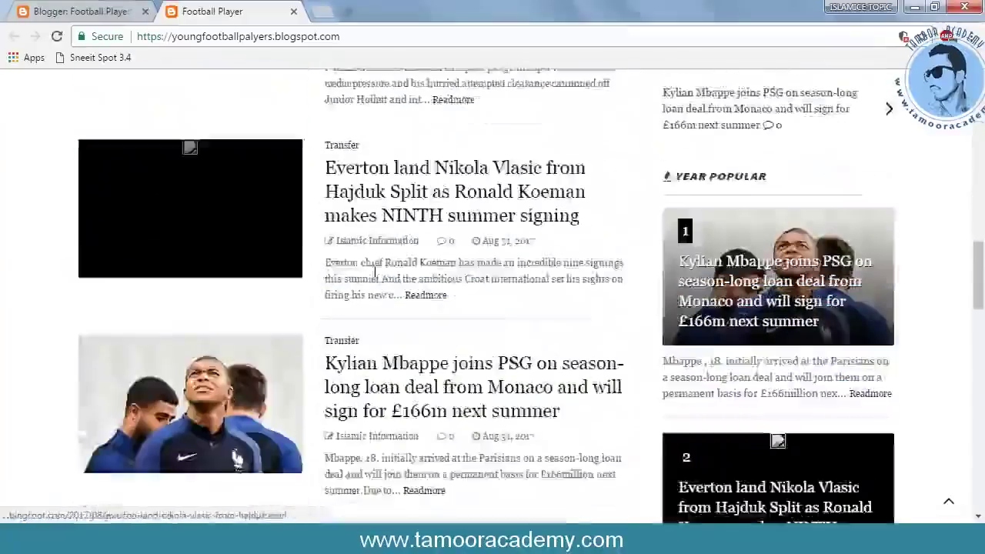
pyautogui.scroll(-3, 368, 271)
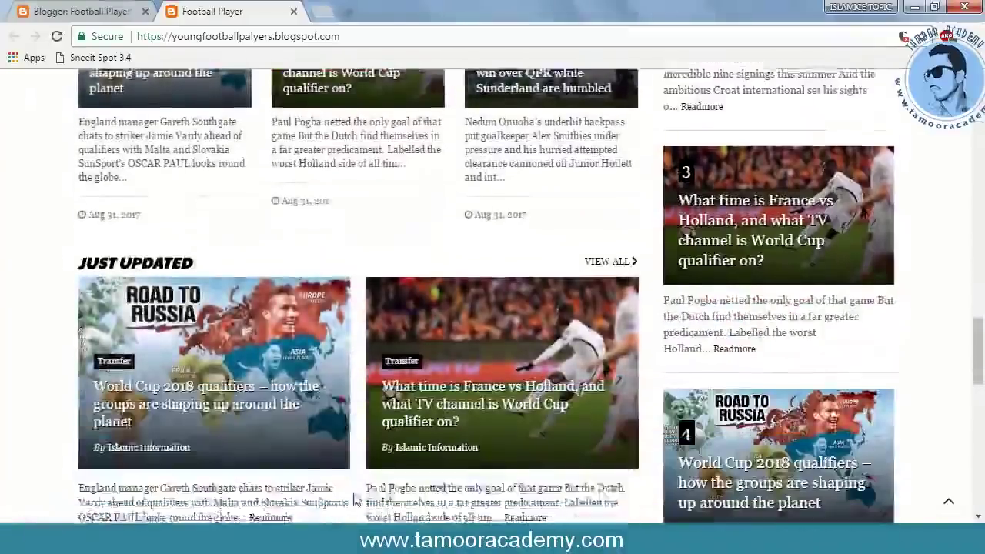
pyautogui.scroll(-8, 356, 474)
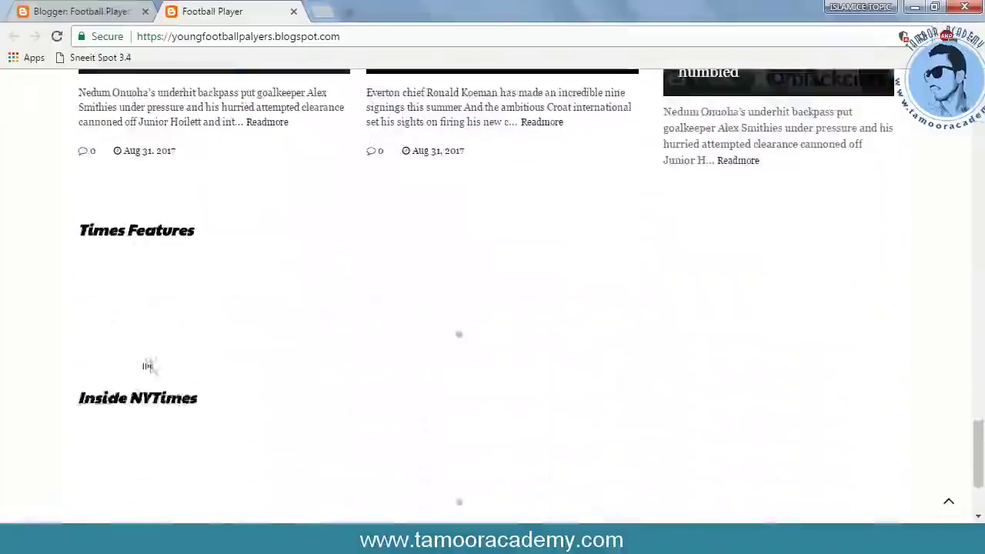
pyautogui.scroll(-5, 131, 257)
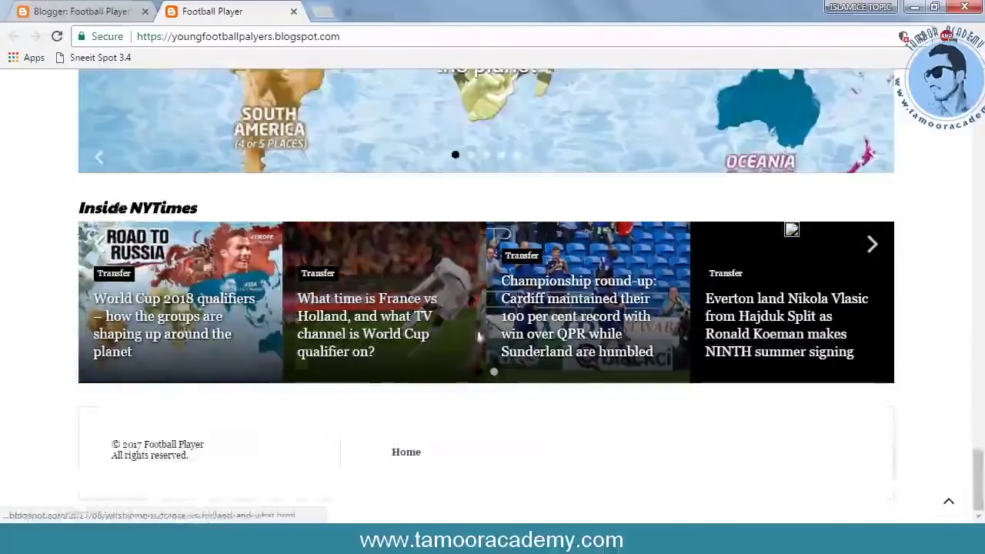
pyautogui.scroll(15, 493, 363)
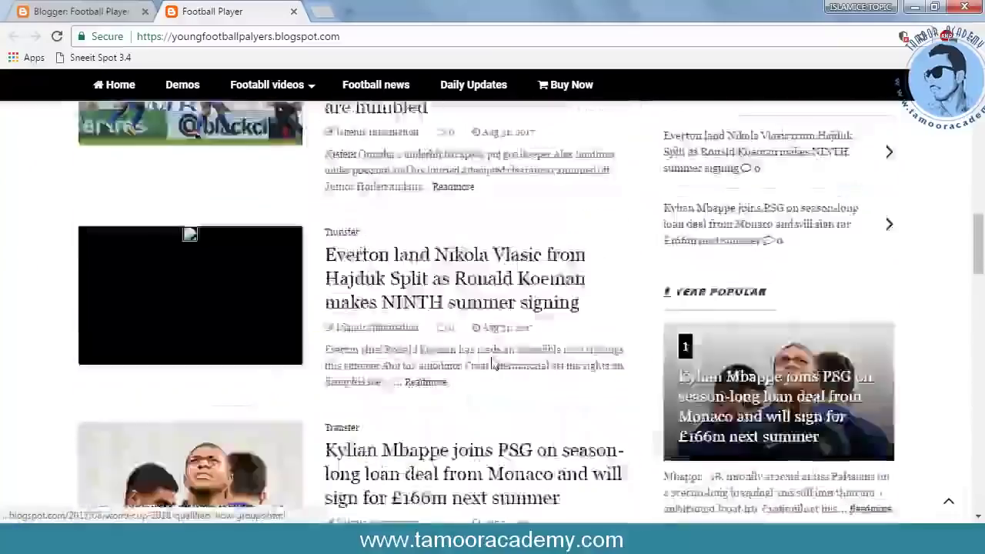
pyautogui.scroll(5, 492, 362)
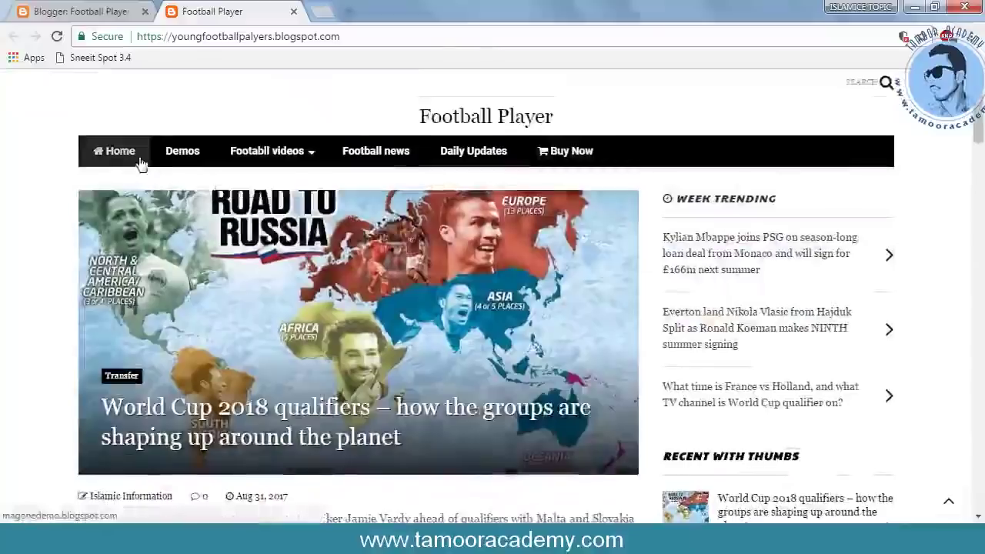
# Copy the public blog's home page address and open the HTML editor of the blog's theme in Blogger.
pyautogui.click(363, 40)
pyautogui.rightClick(323, 38)
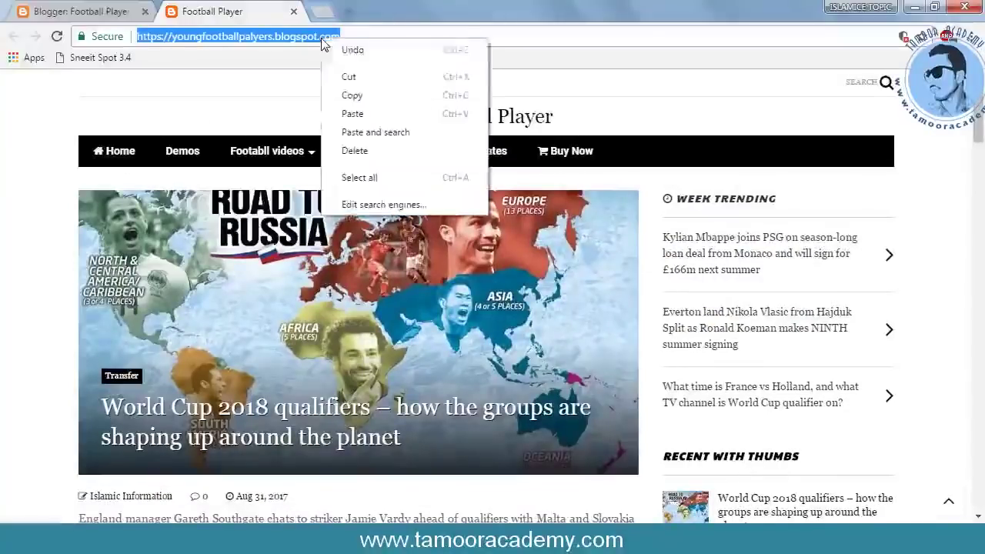
pyautogui.click(359, 96)
pyautogui.click(73, 12)
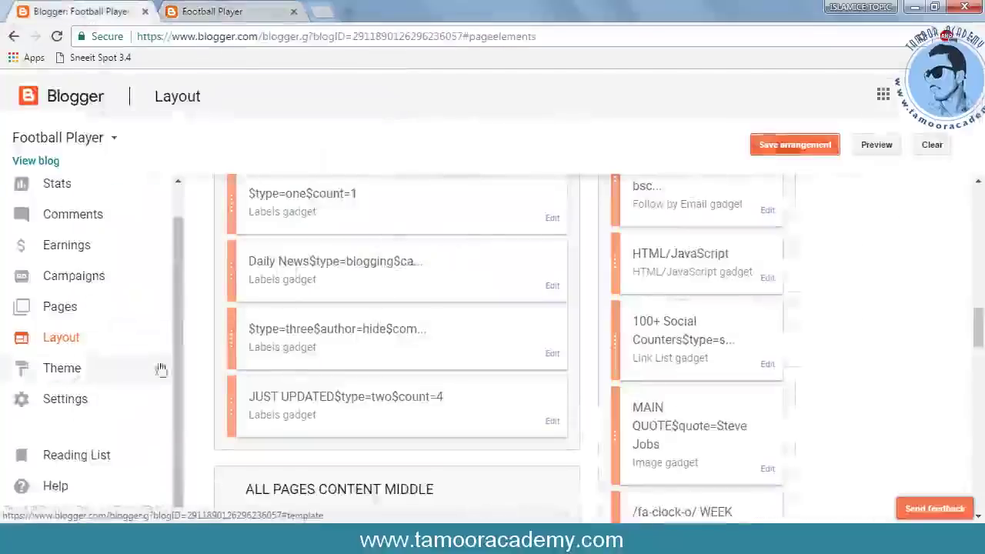
pyautogui.click(90, 369)
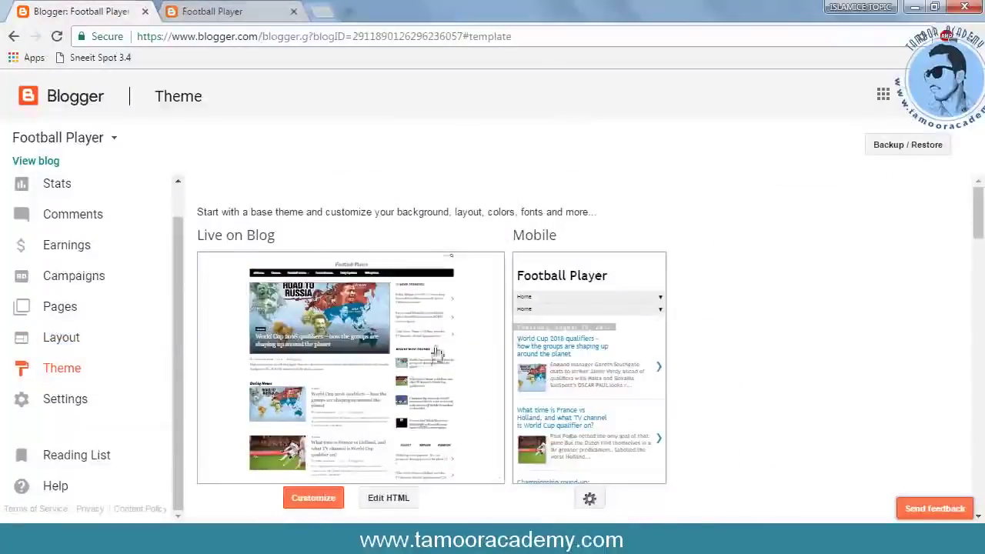
pyautogui.scroll(-1, 413, 374)
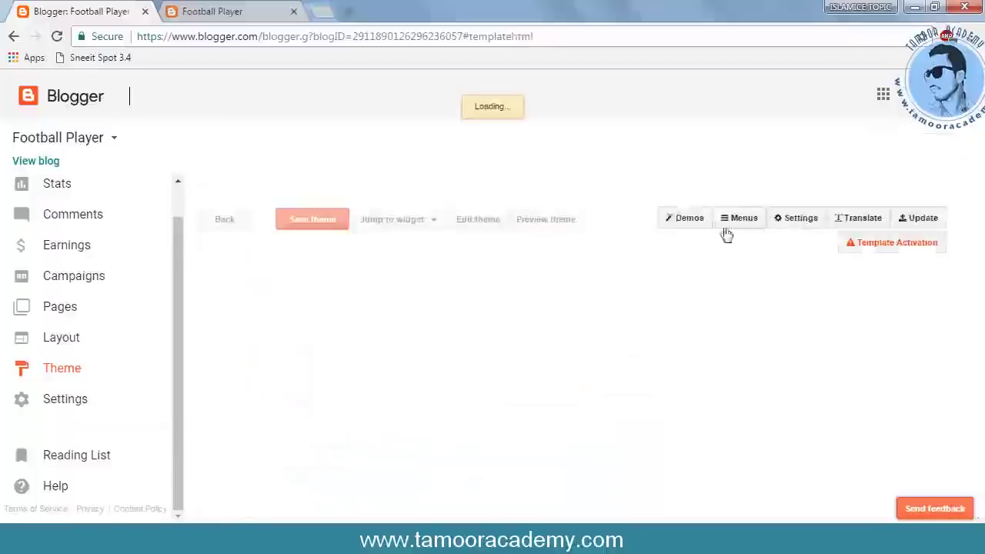
pyautogui.click(729, 223)
pyautogui.scroll(-3, 601, 324)
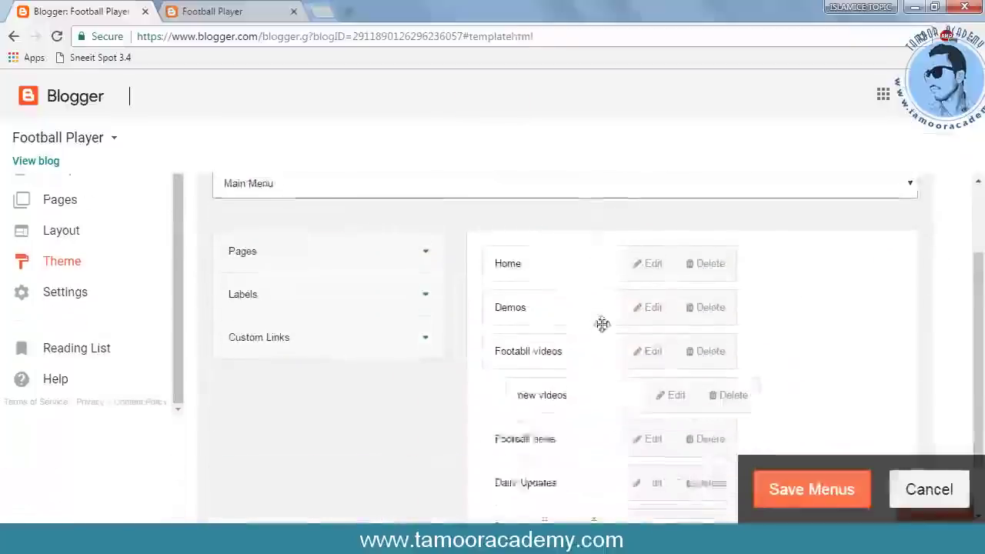
pyautogui.click(653, 217)
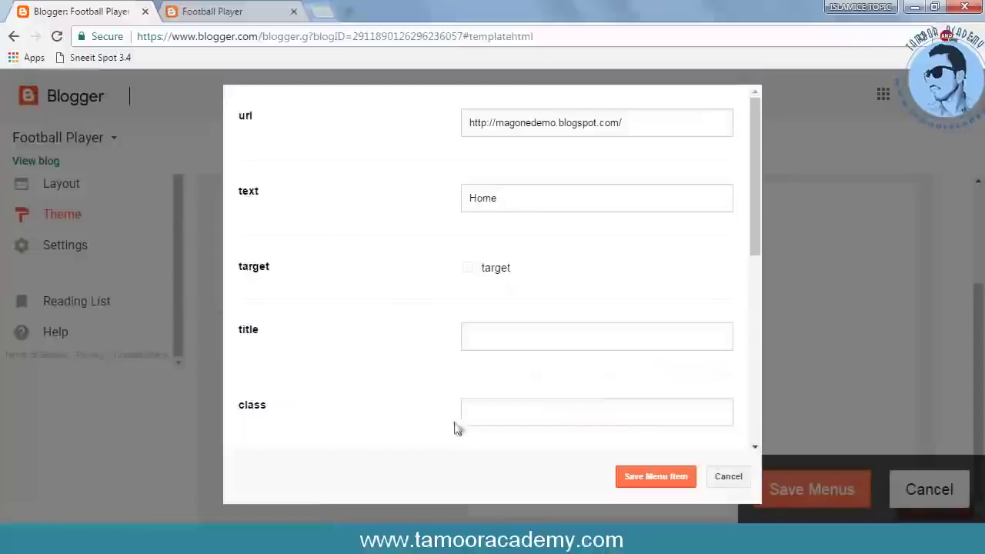
pyautogui.moveTo(648, 136); pyautogui.dragTo(480, 135)
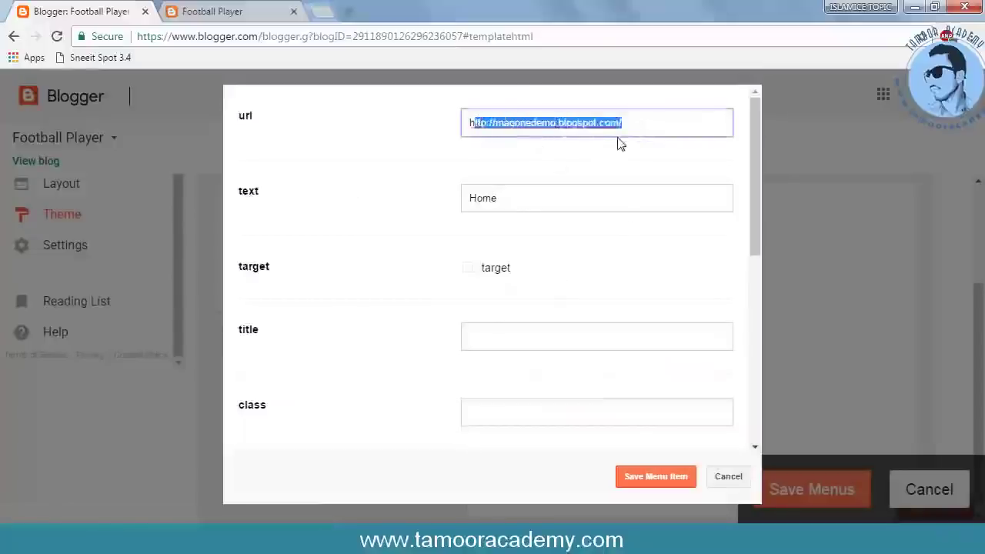
pyautogui.press('BackSpace')
pyautogui.press('BackSpace')
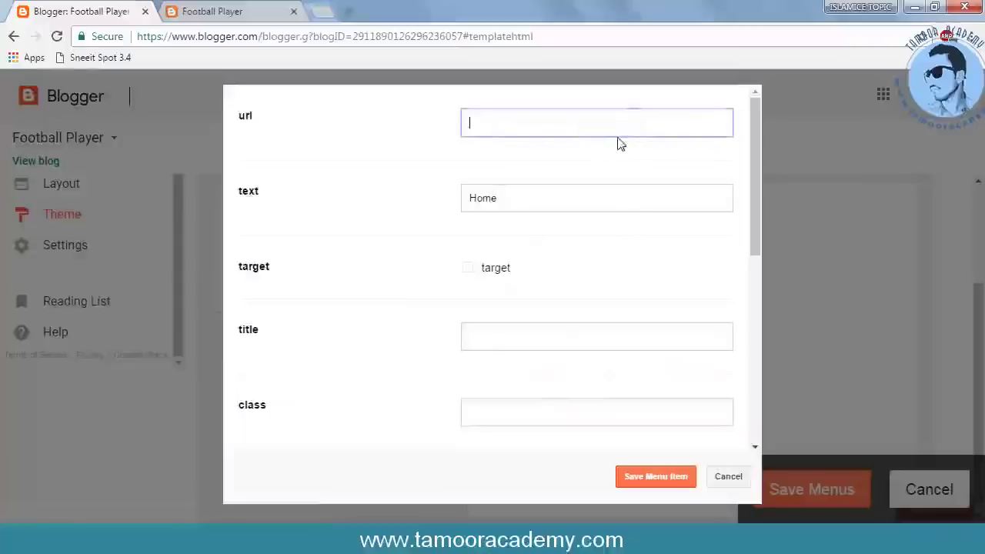
pyautogui.hotkey('ctrl', 'v')
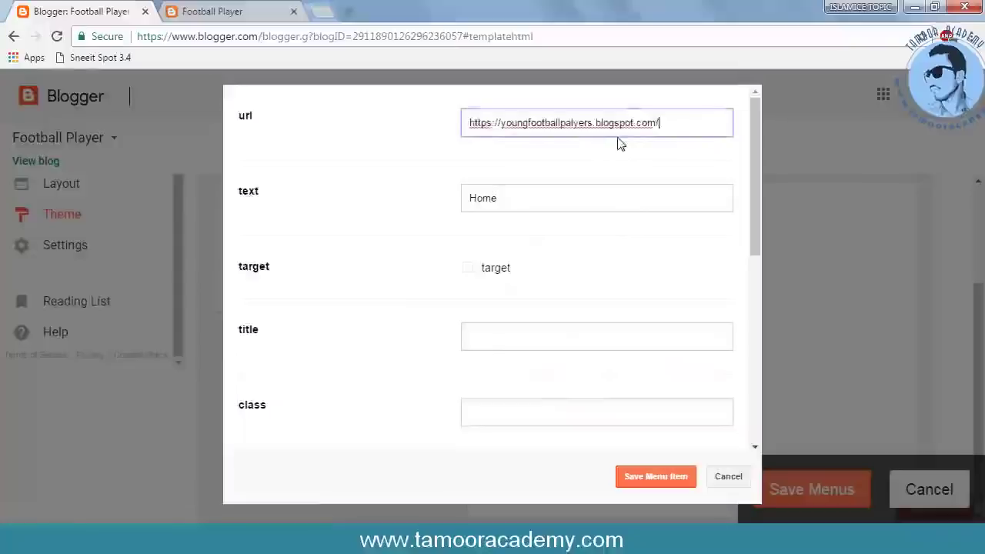
pyautogui.click(632, 477)
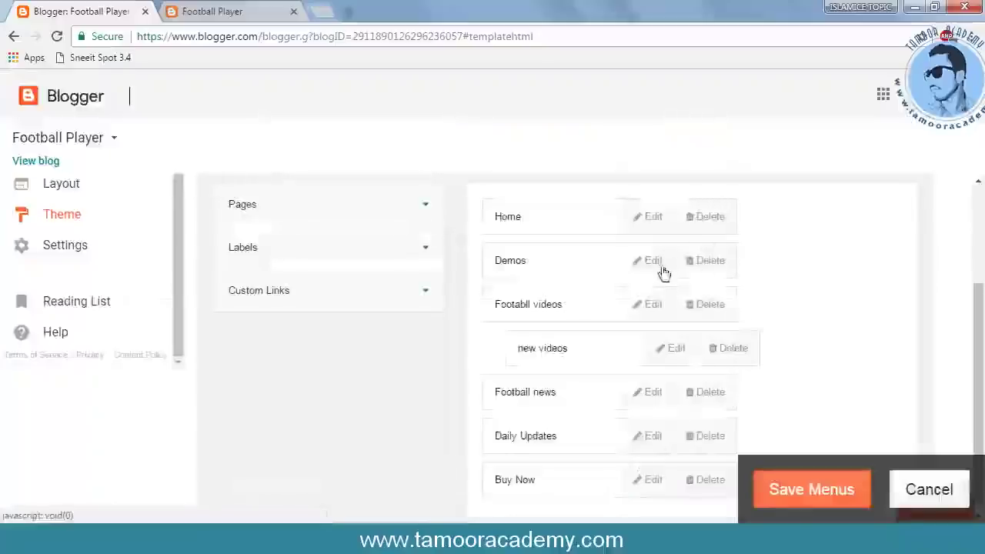
pyautogui.click(819, 498)
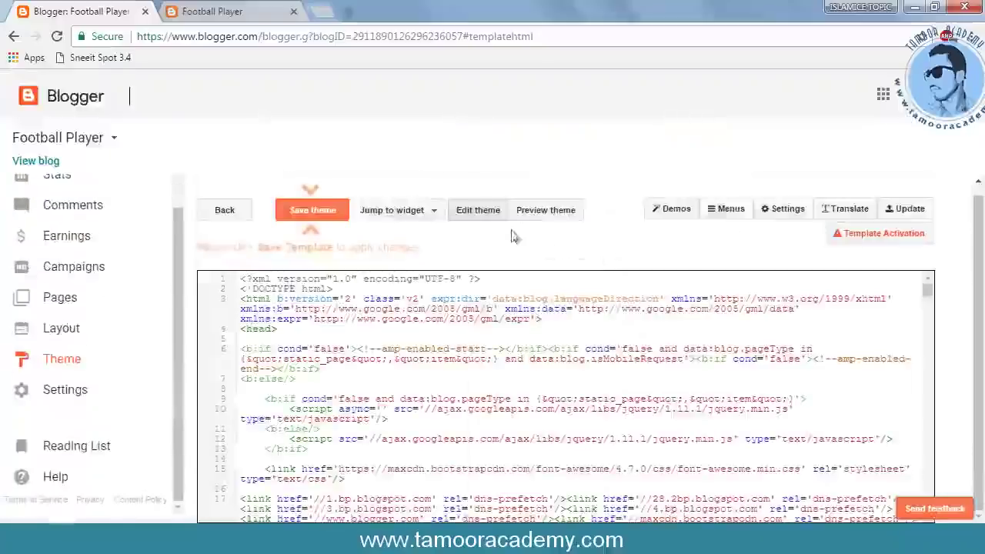
pyautogui.click(306, 210)
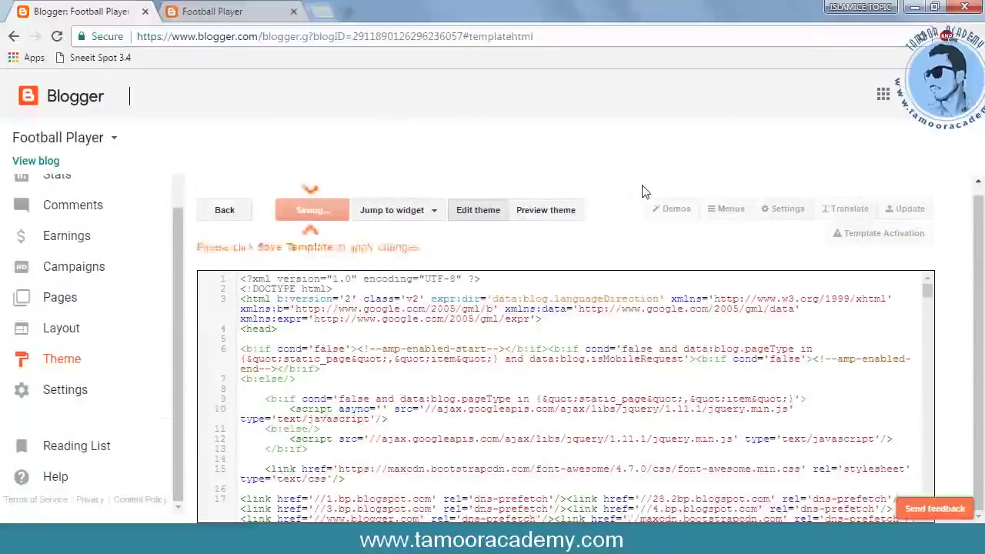
# Review the public blog's home page from the navigation menu through Daily News to Inside NYTimes and the footer.
pyautogui.click(231, 11)
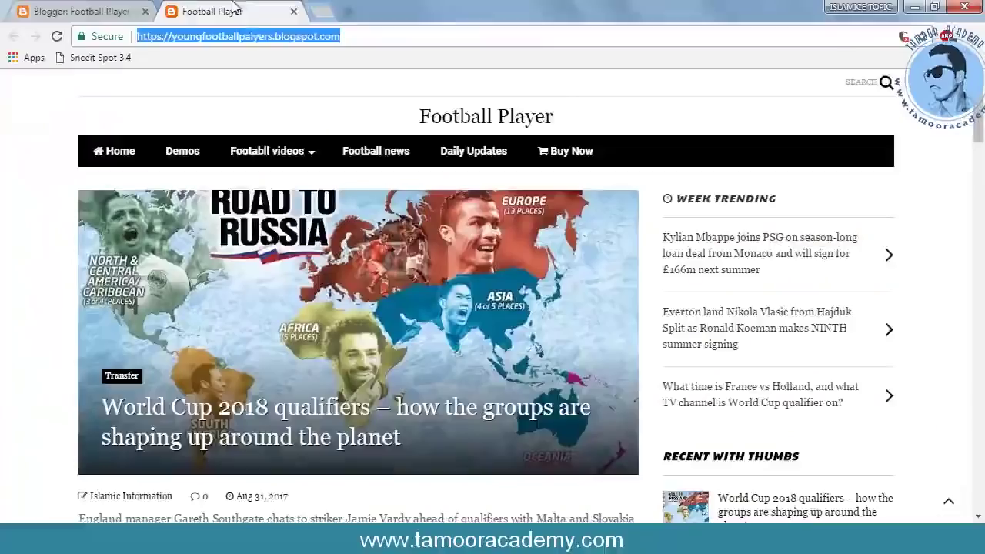
pyautogui.moveTo(256, 157)
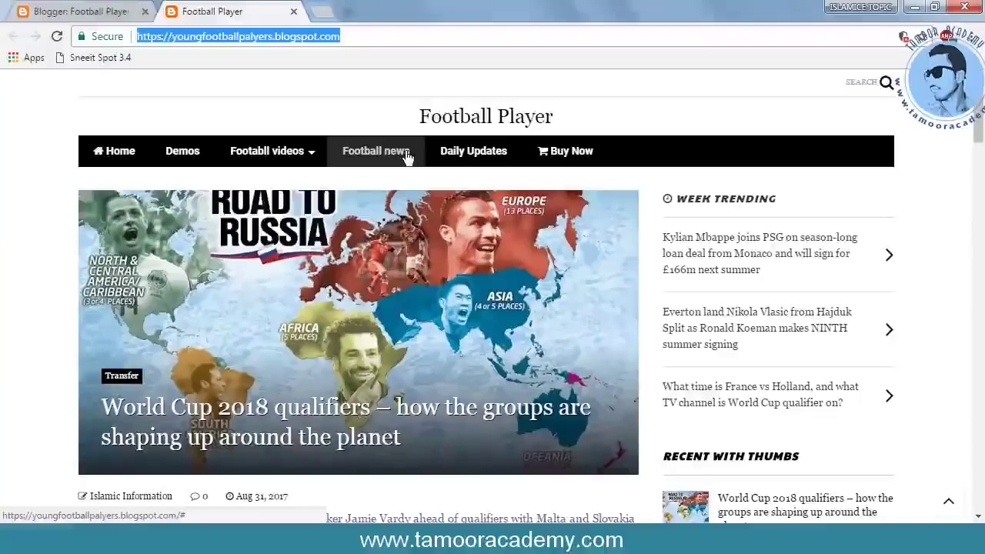
pyautogui.scroll(-5, 508, 223)
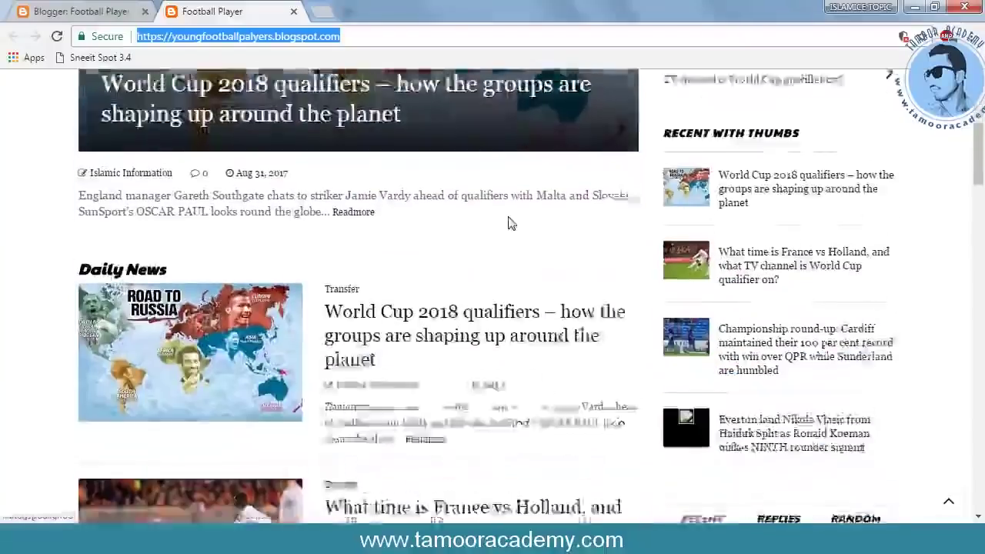
pyautogui.scroll(-15, 544, 263)
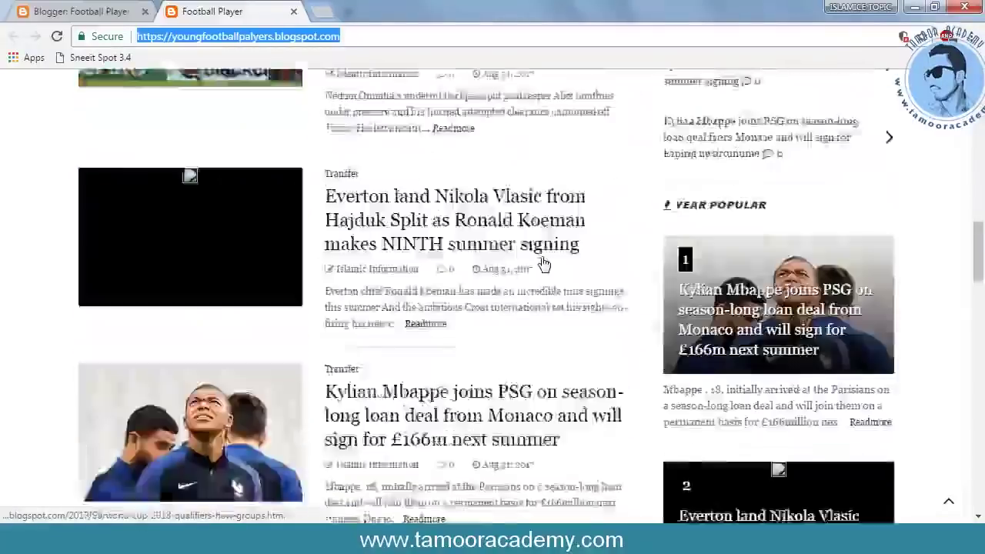
pyautogui.scroll(-15, 543, 263)
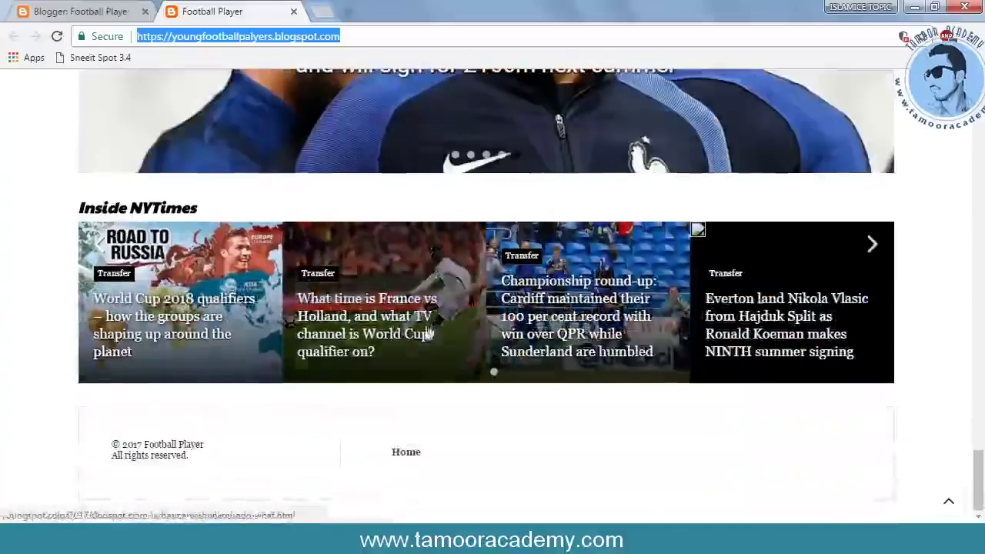
pyautogui.scroll(10, 550, 307)
pyautogui.scroll(10, 543, 352)
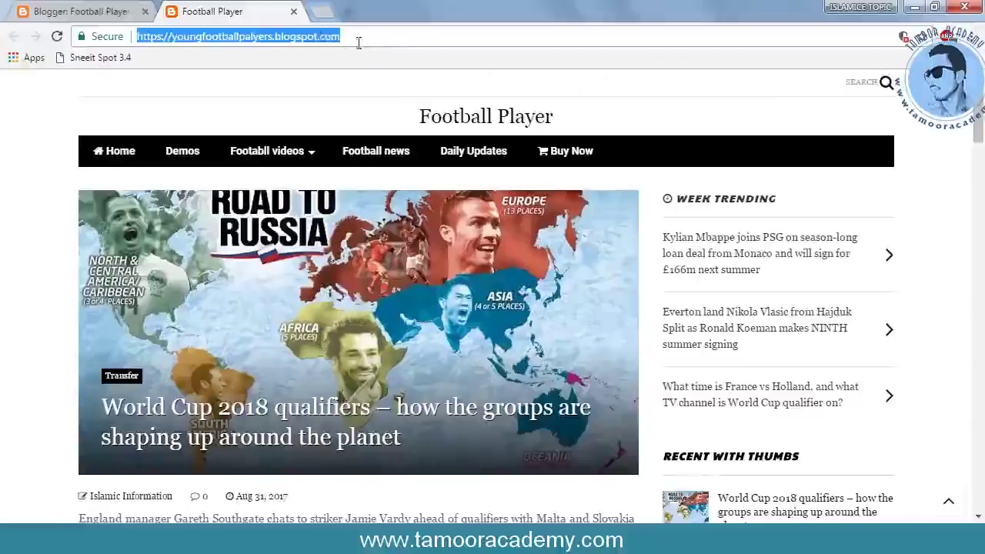
pyautogui.click(116, 10)
pyautogui.click(237, 11)
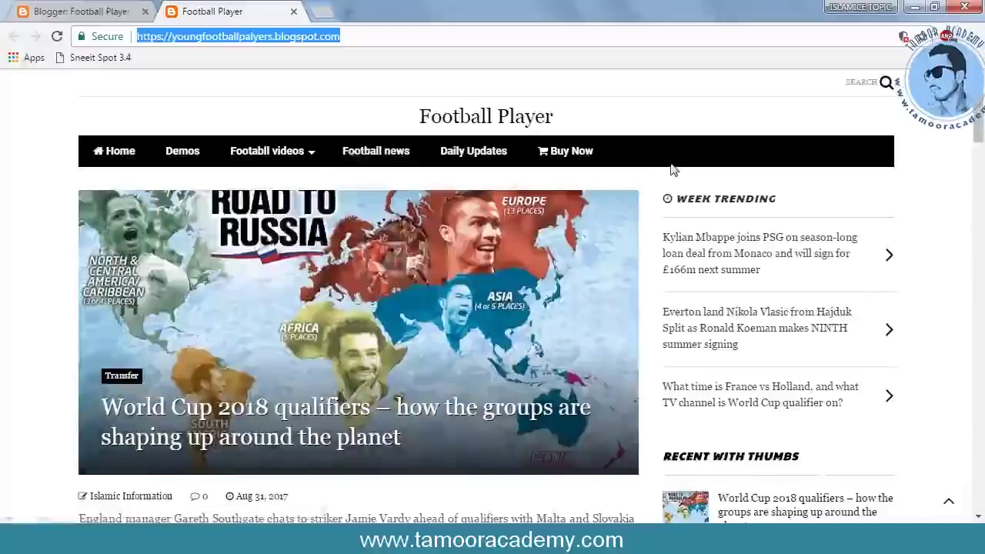
# Reload the public blog and follow the Home menu link to test its new address.
pyautogui.press('Return')
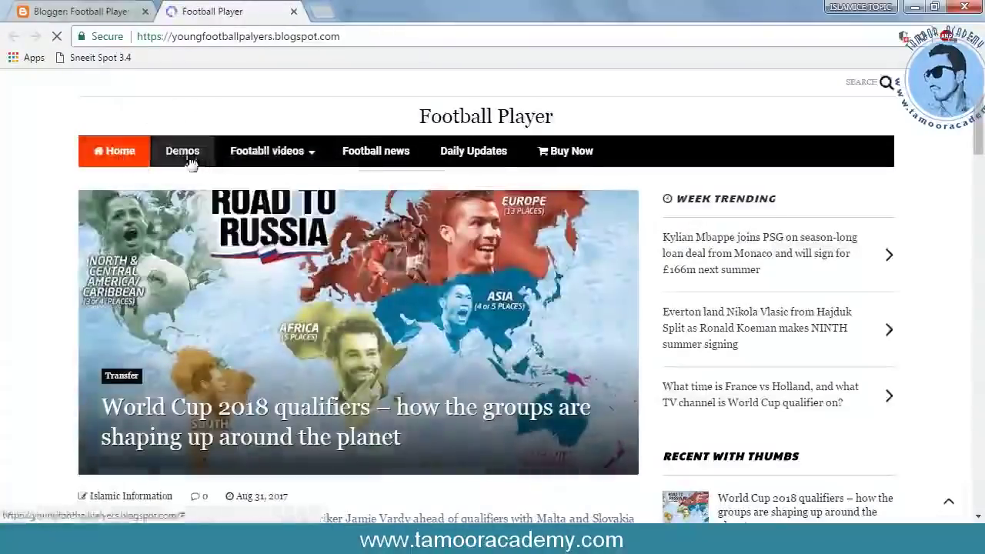
pyautogui.click(111, 151)
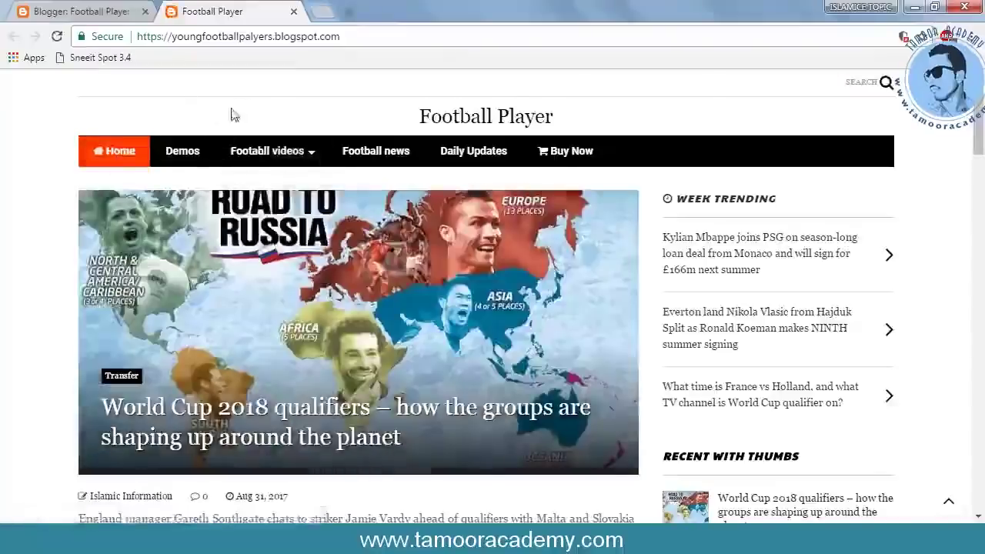
pyautogui.moveTo(282, 161)
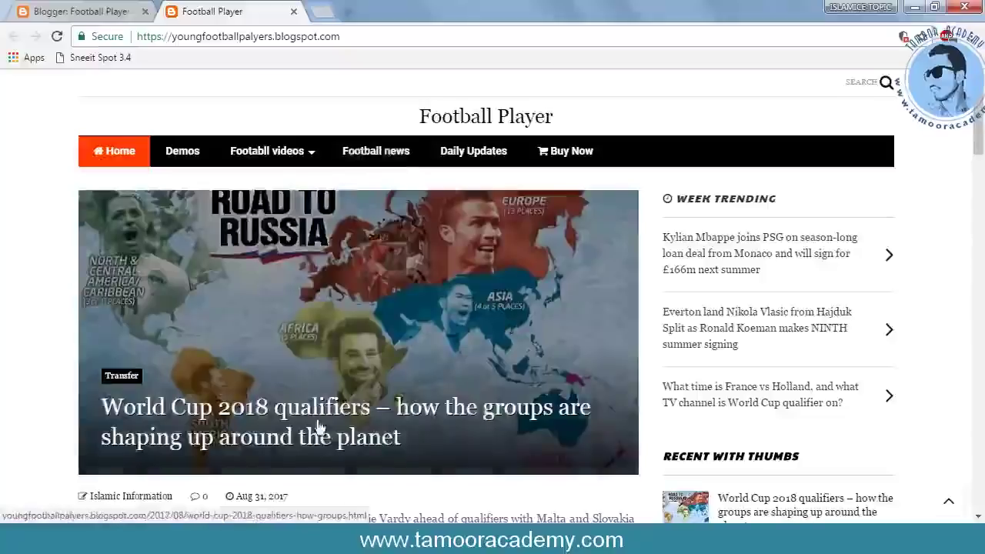
# Open the World Cup 2018 qualifiers post, copy its page address, and return to the Blogger theme editor.
pyautogui.click(375, 405)
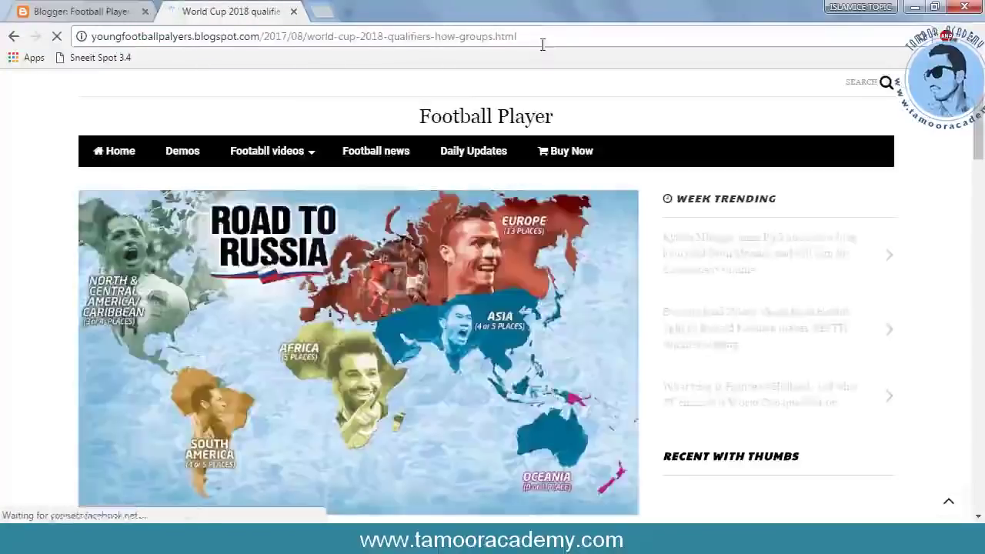
pyautogui.click(544, 38)
pyautogui.rightClick(542, 38)
pyautogui.click(533, 92)
pyautogui.click(76, 12)
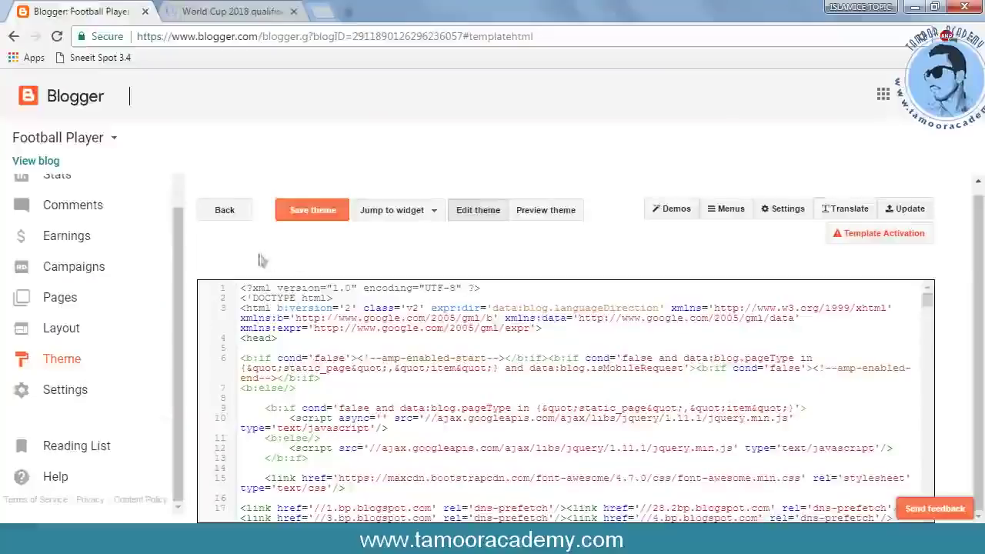
# Set the Football news menu item's URL to the copied World Cup 2018 qualifiers post address, then save the menus and the theme.
pyautogui.click(741, 214)
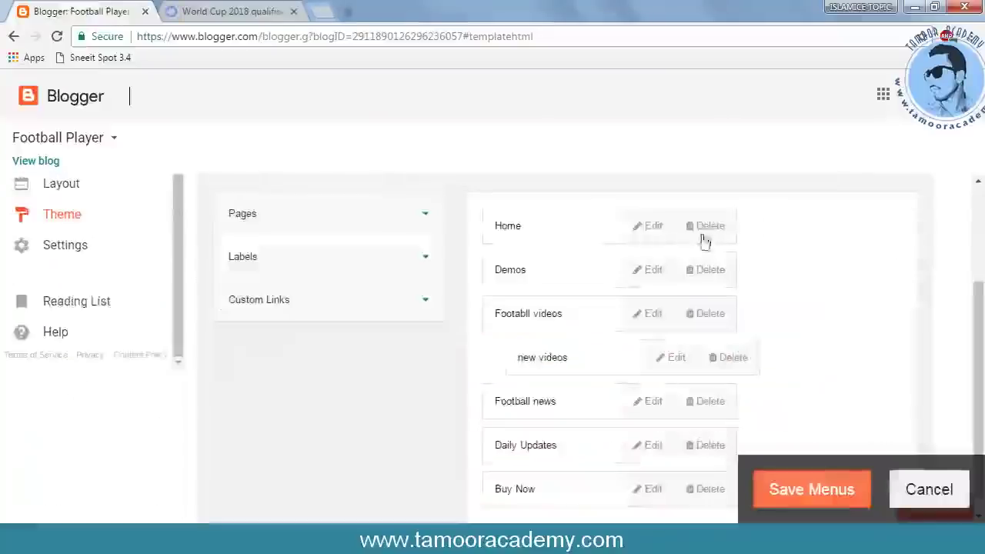
pyautogui.scroll(-1, 637, 312)
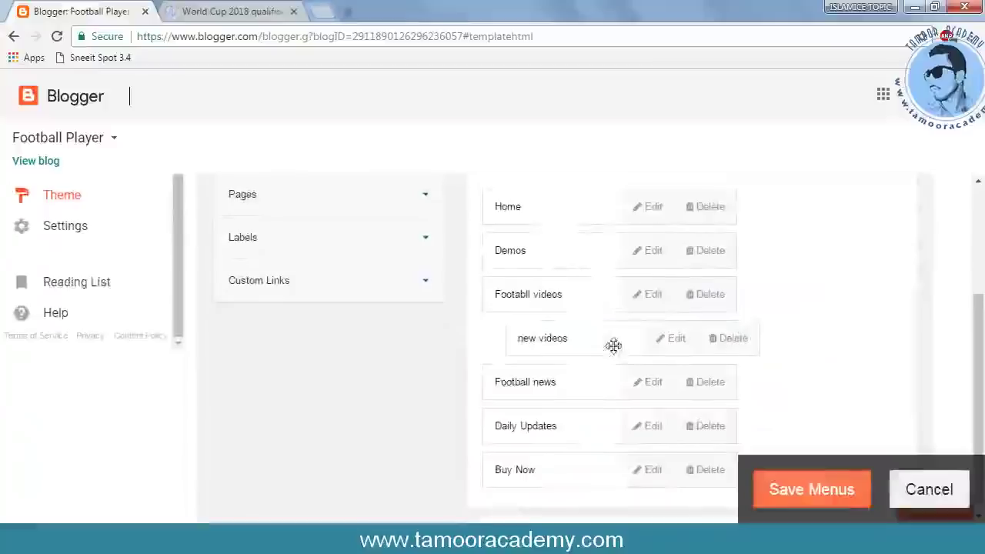
pyautogui.click(655, 381)
pyautogui.click(521, 126)
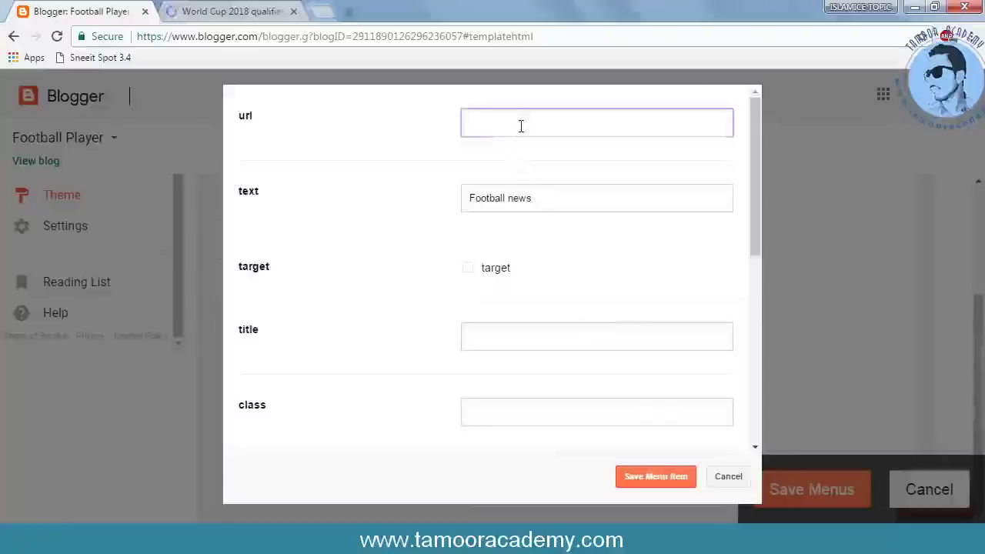
pyautogui.hotkey('ctrl', 'v')
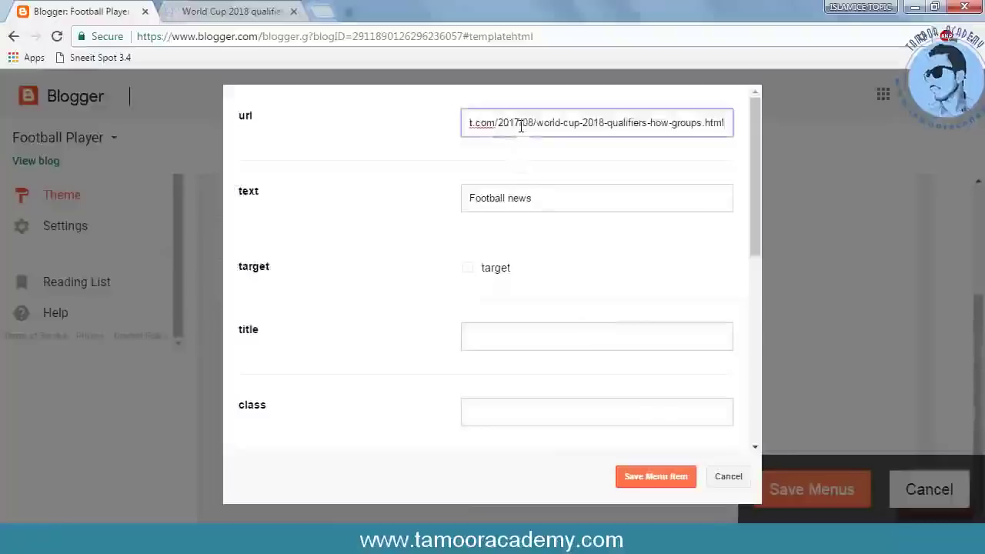
pyautogui.scroll(-4, 515, 336)
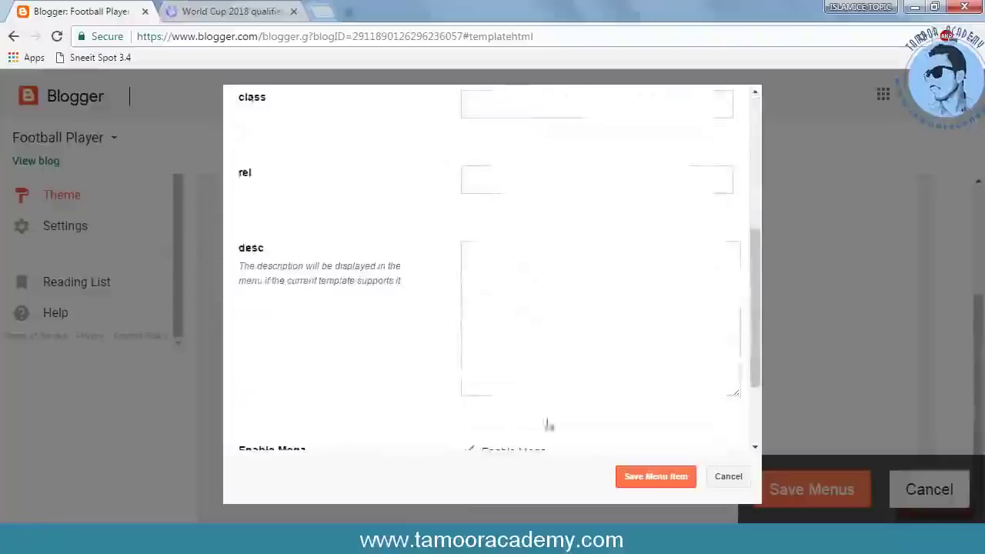
pyautogui.scroll(-3, 488, 438)
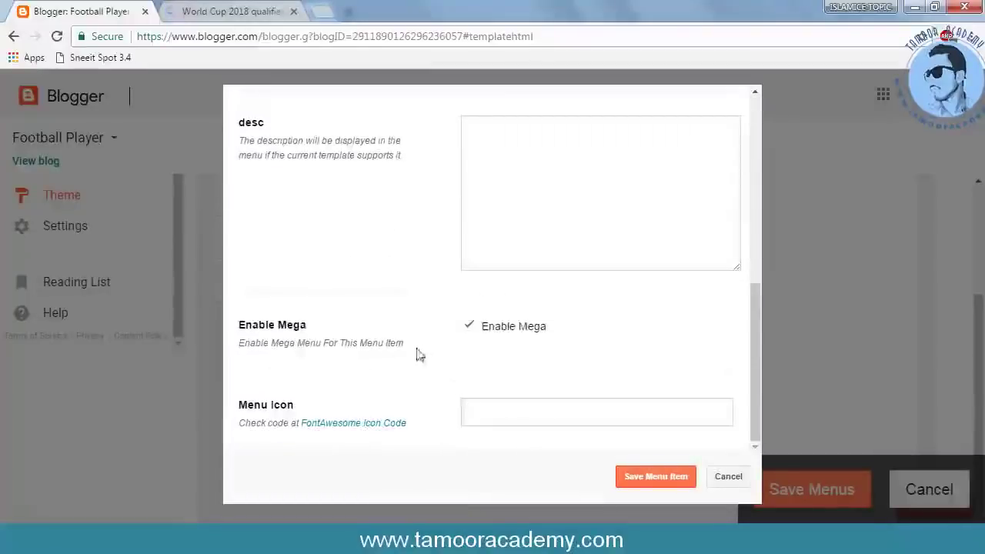
pyautogui.scroll(3, 367, 343)
pyautogui.click(629, 475)
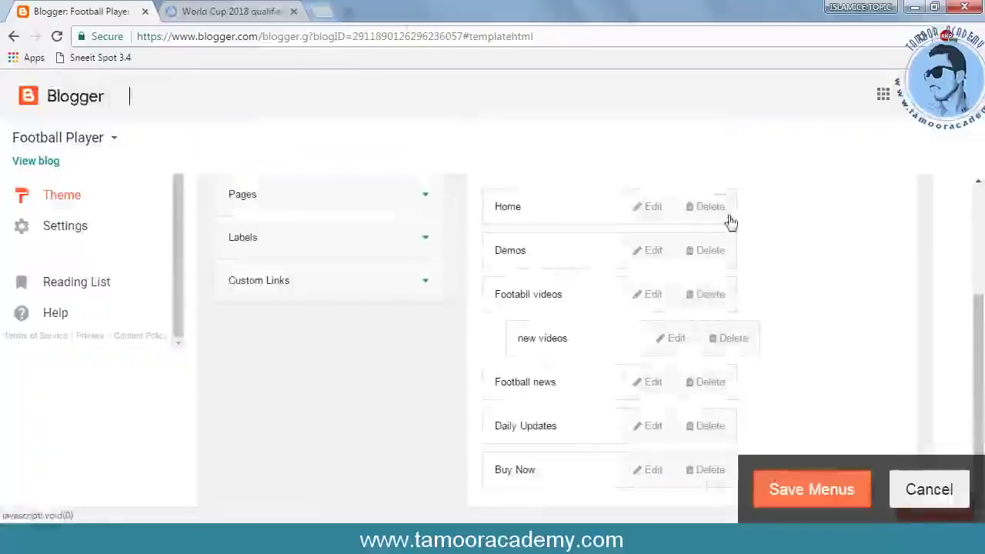
pyautogui.click(818, 493)
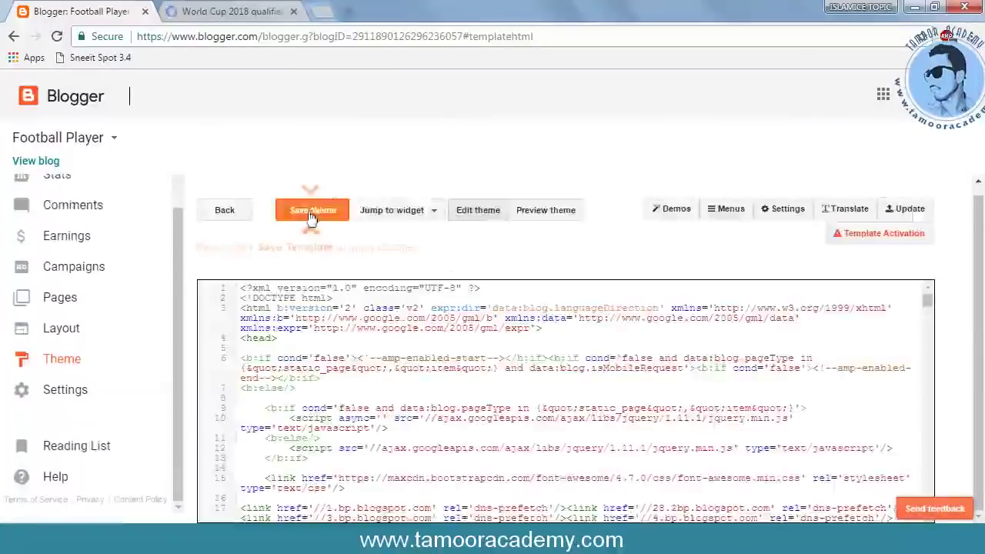
pyautogui.click(312, 210)
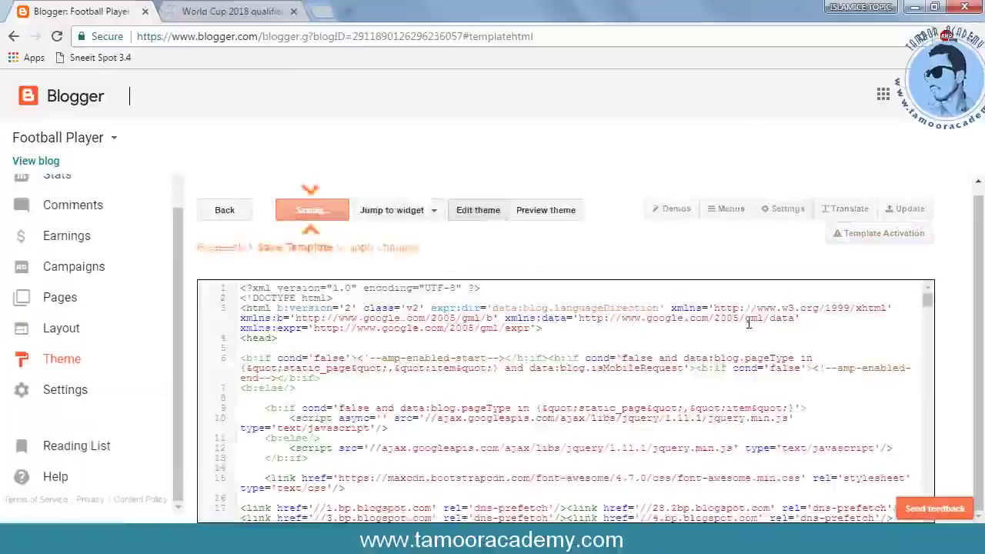
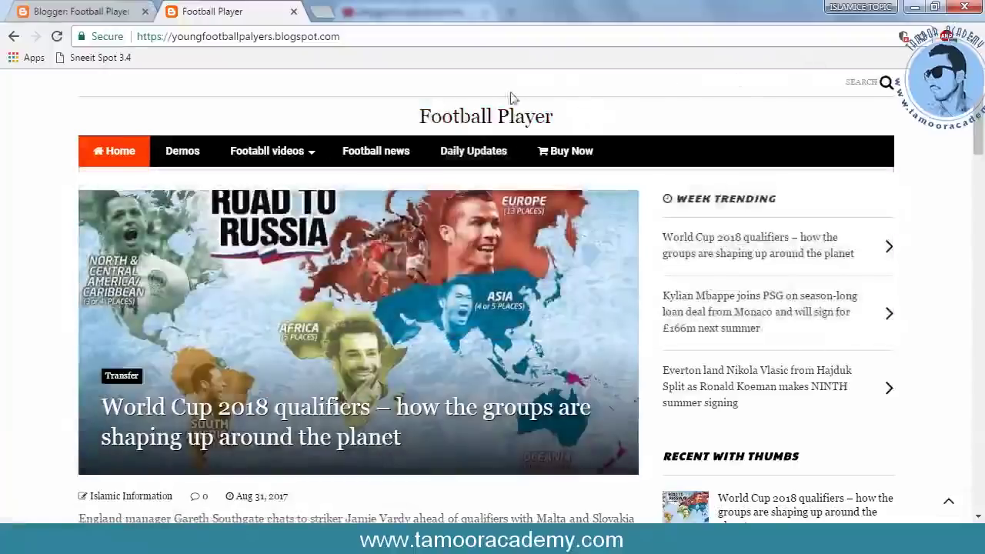
# Create a new blog post in Blogger titled "Aj ke class kasi thi".
pyautogui.moveTo(460, 153)
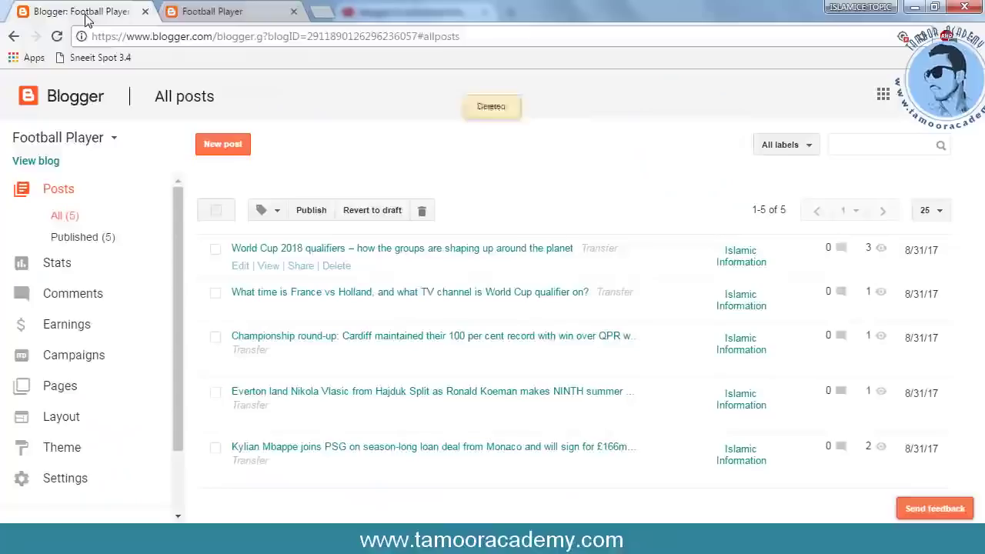
pyautogui.click(77, 11)
pyautogui.click(222, 146)
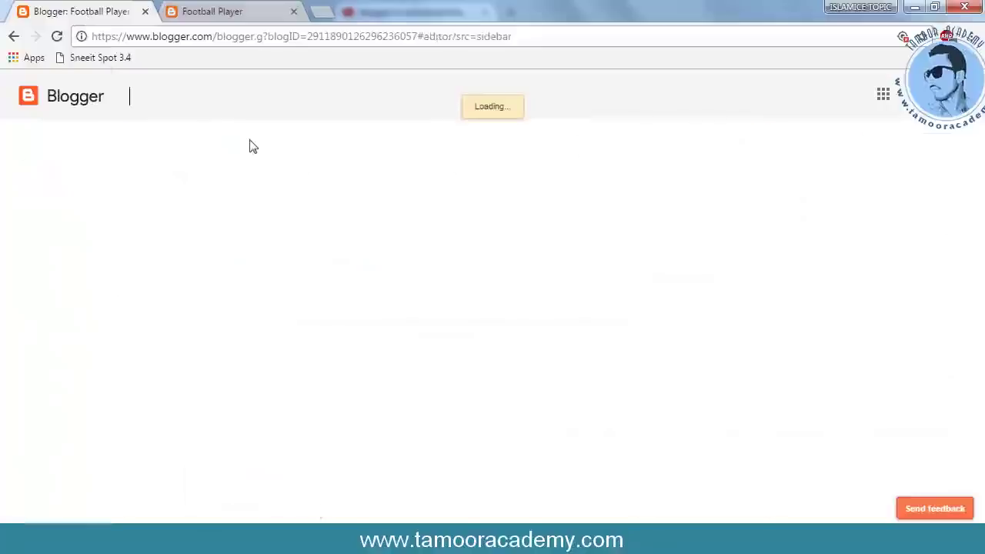
pyautogui.click(257, 145)
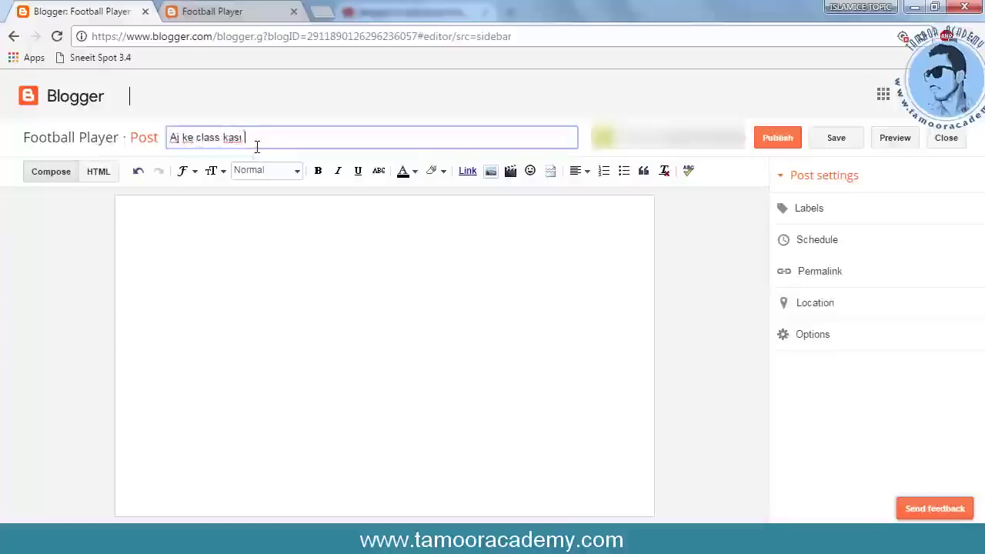
# Fill the post body with five lines of placeholder text: "hjkdh fa", "h", "ahfd", "fhadf" and "afhdkf adf dkfals s".
pyautogui.click(340, 231)
pyautogui.write('hjkdh fa')
pyautogui.press('Return')
pyautogui.write('h')
pyautogui.press('Return')
pyautogui.write('ahfd')
pyautogui.press('Return')
pyautogui.write('fhadf')
pyautogui.press('Return')
pyautogui.write('afhdkf adf')
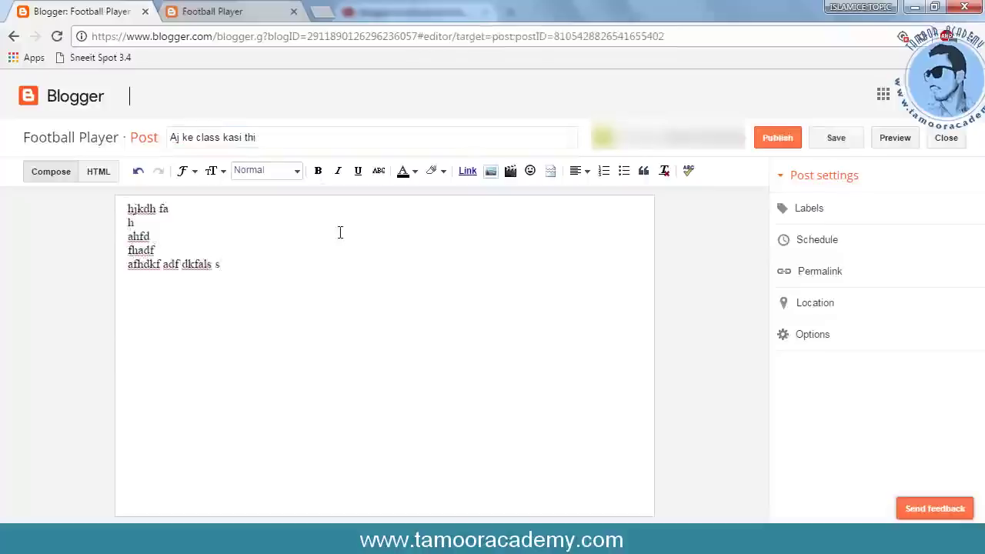
# Add the label "tamoor" to the "Aj ke class kasi thi" post and publish it.
pyautogui.click(812, 214)
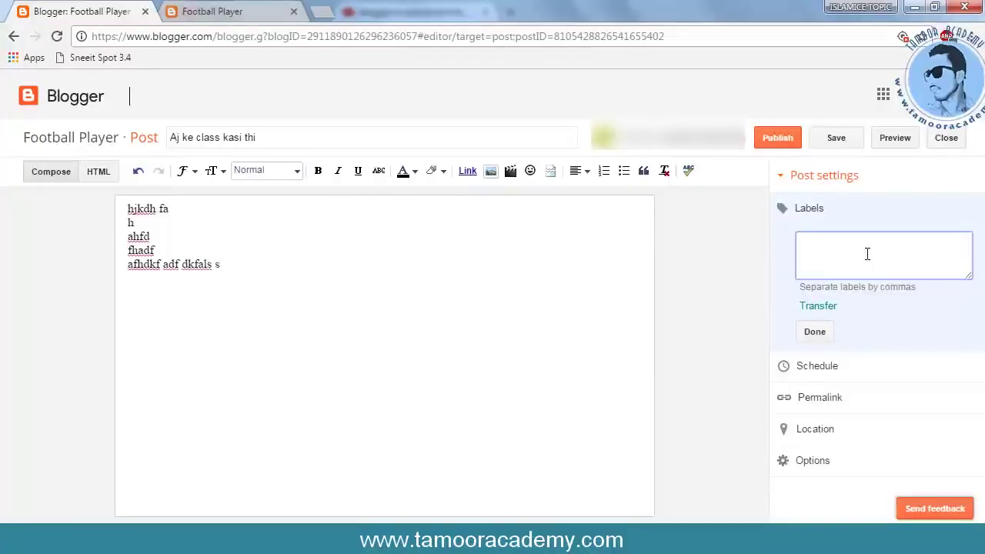
pyautogui.click(231, 15)
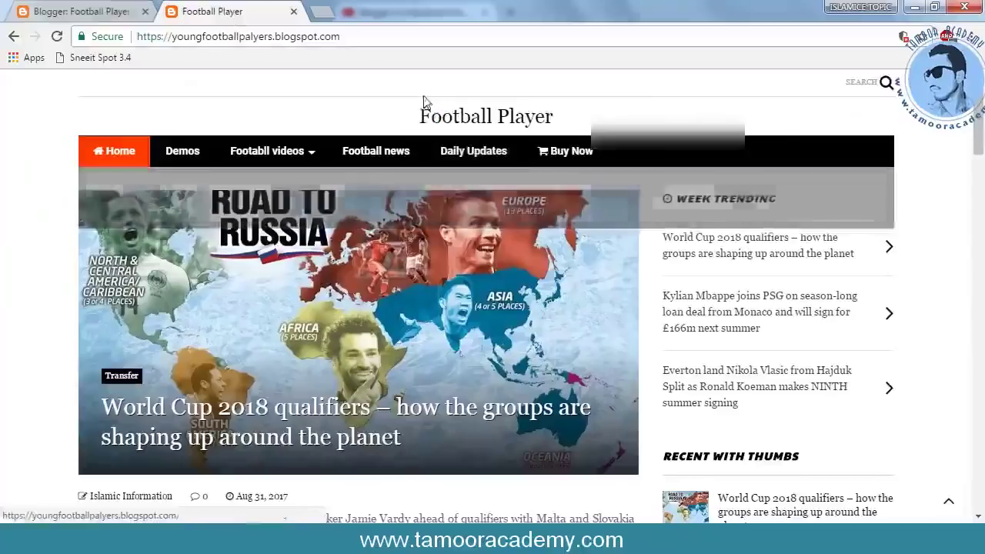
pyautogui.click(85, 11)
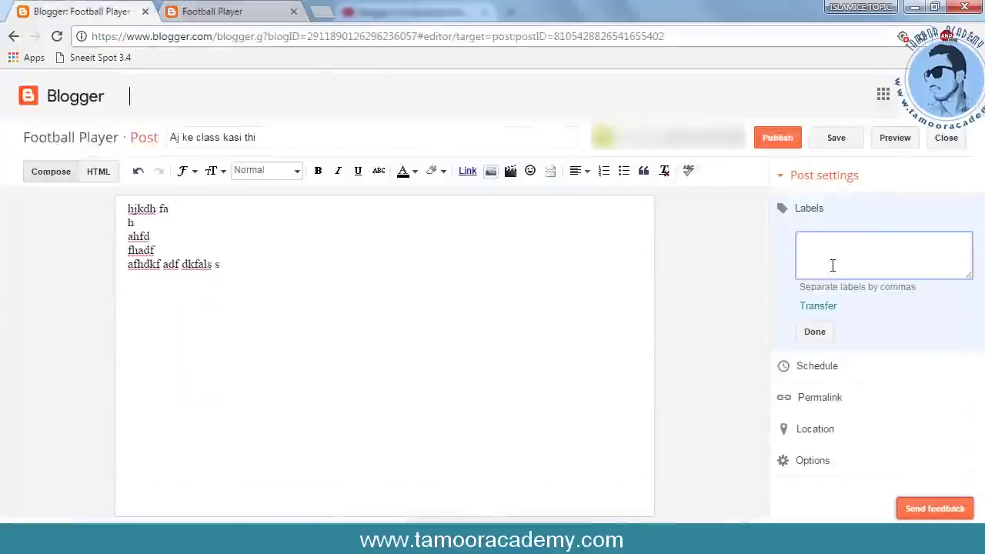
pyautogui.write('tamoor')
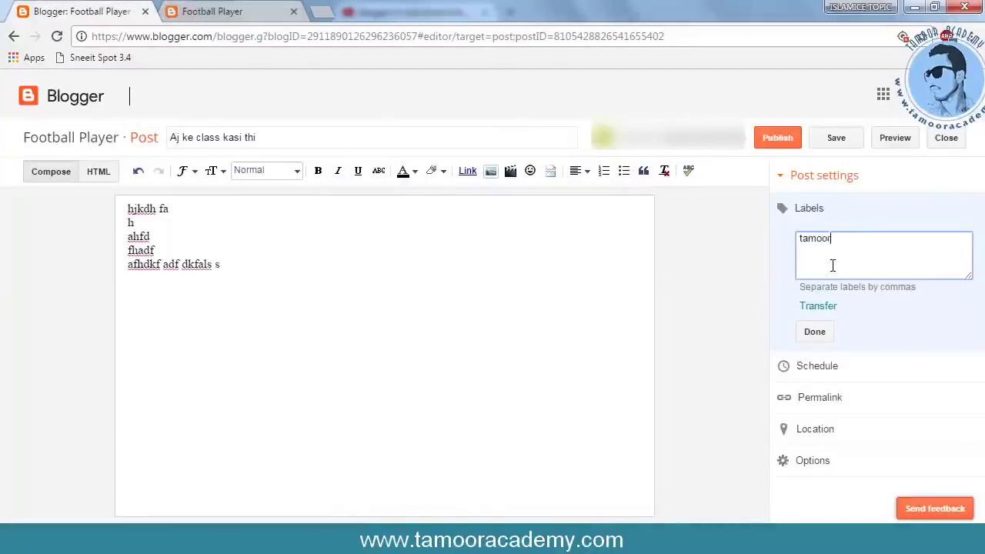
pyautogui.click(817, 334)
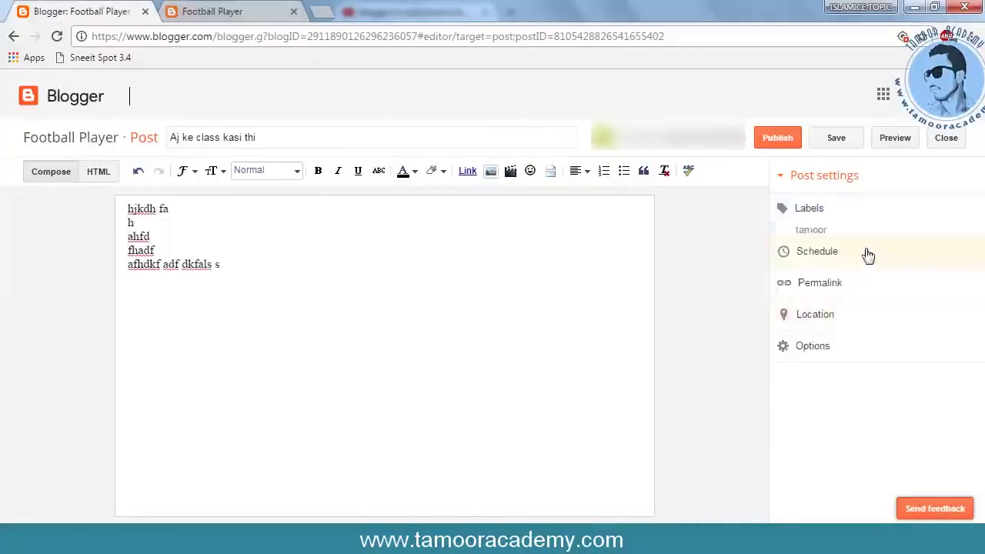
pyautogui.click(775, 142)
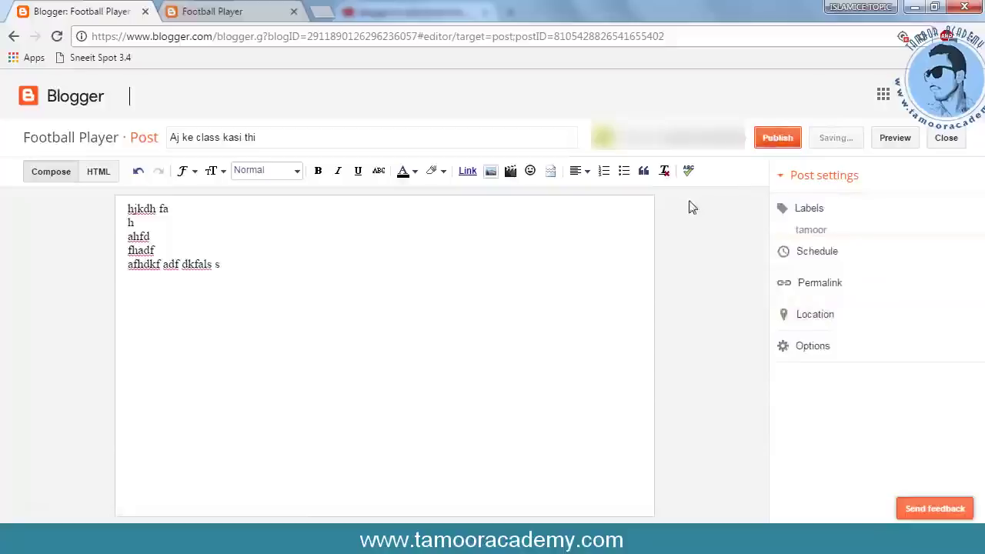
# Reload the live blog's home page and check how the newly published post and the Daily Updates menu item appear.
pyautogui.click(234, 21)
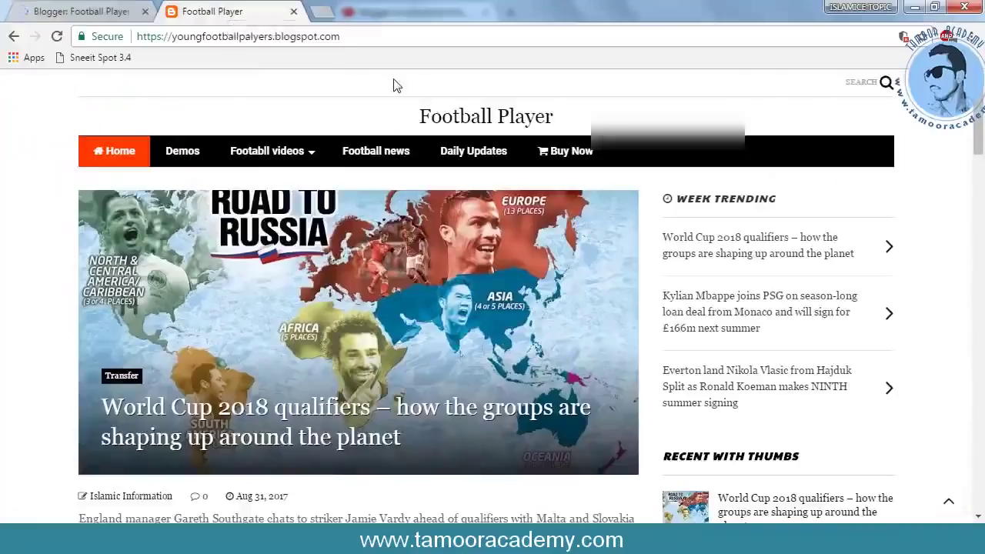
pyautogui.press('F5')
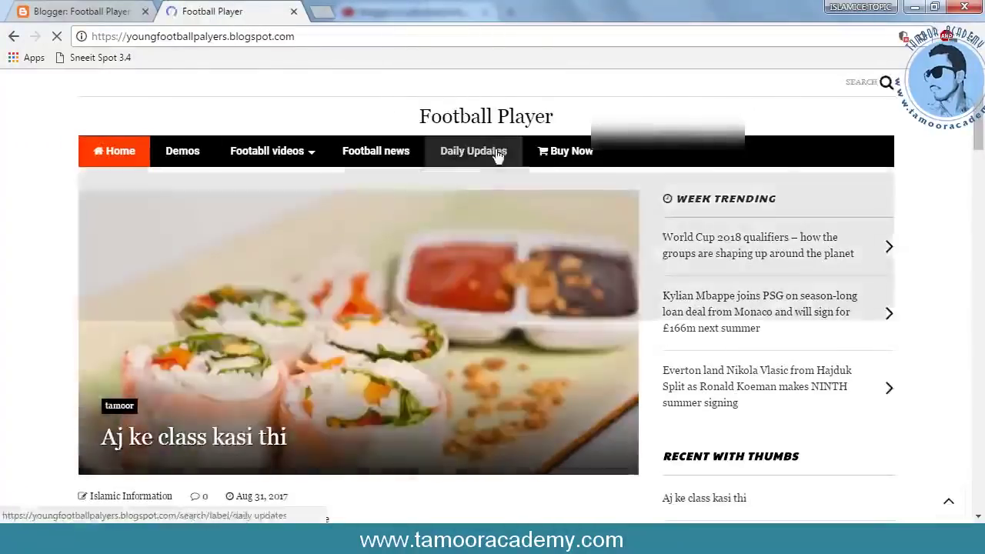
pyautogui.click(497, 153)
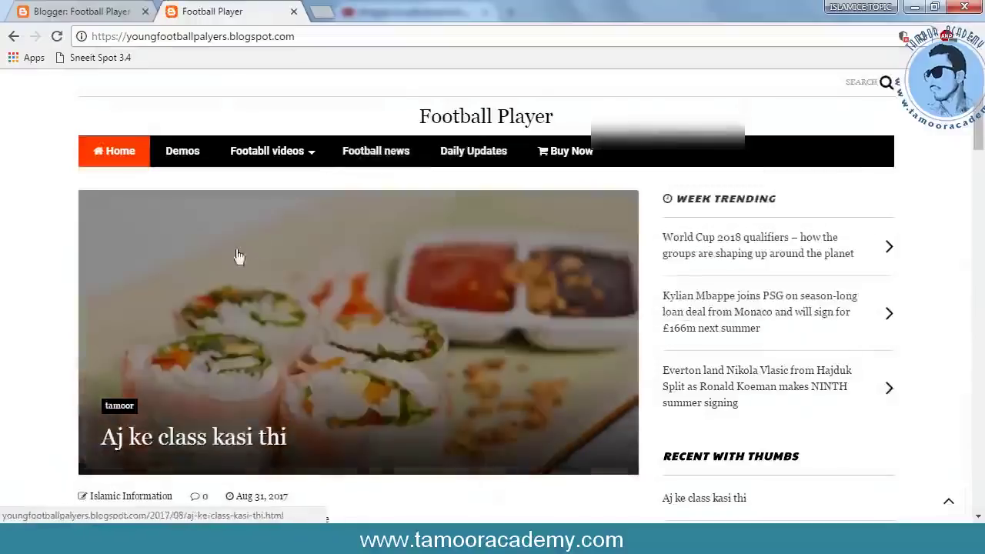
pyautogui.scroll(-1, 146, 242)
pyautogui.scroll(1, 99, 324)
pyautogui.scroll(-1, 92, 317)
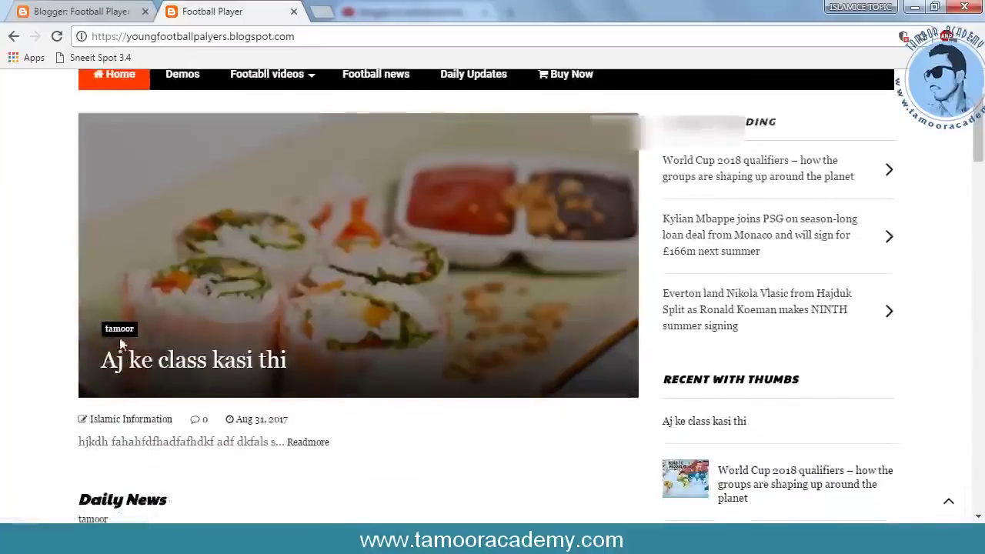
# Open the "tamoor" label page from the new post on the live blog and copy its address.
pyautogui.click(237, 331)
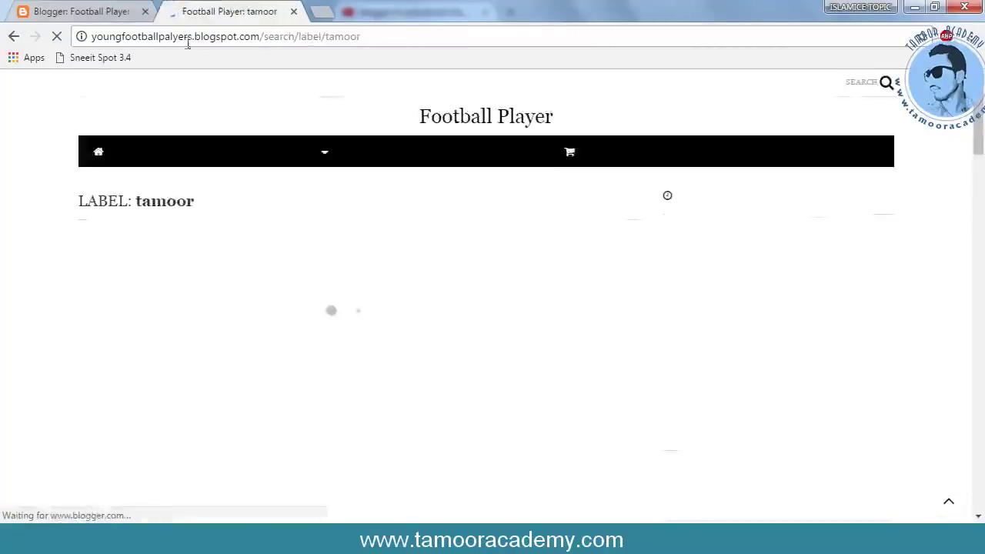
pyautogui.click(362, 38)
pyautogui.rightClick(350, 38)
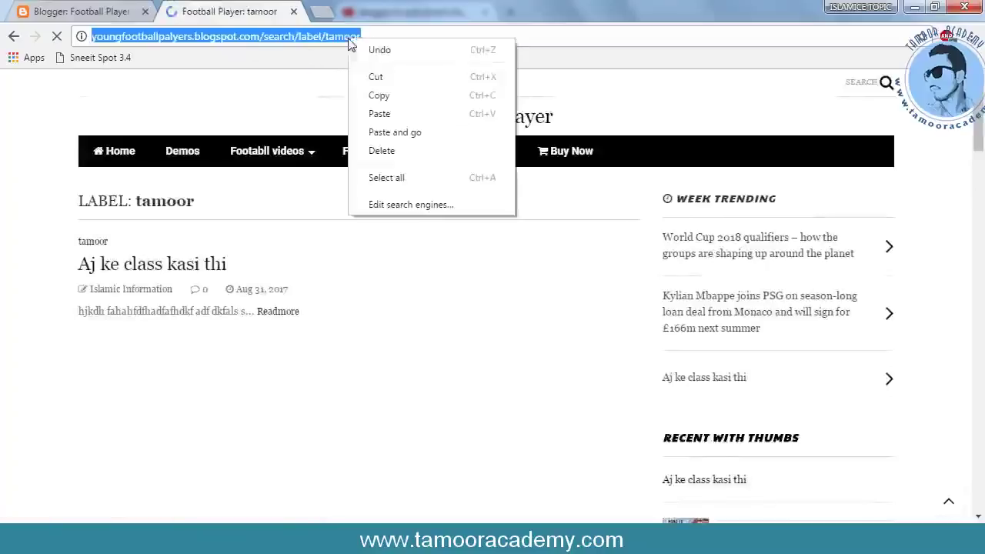
pyautogui.click(379, 96)
# Return to the Blogger dashboard, dismiss the Google+ share dialog, and open the menu editor in the theme's HTML editor.
pyautogui.hotkey('ctrl', '1')
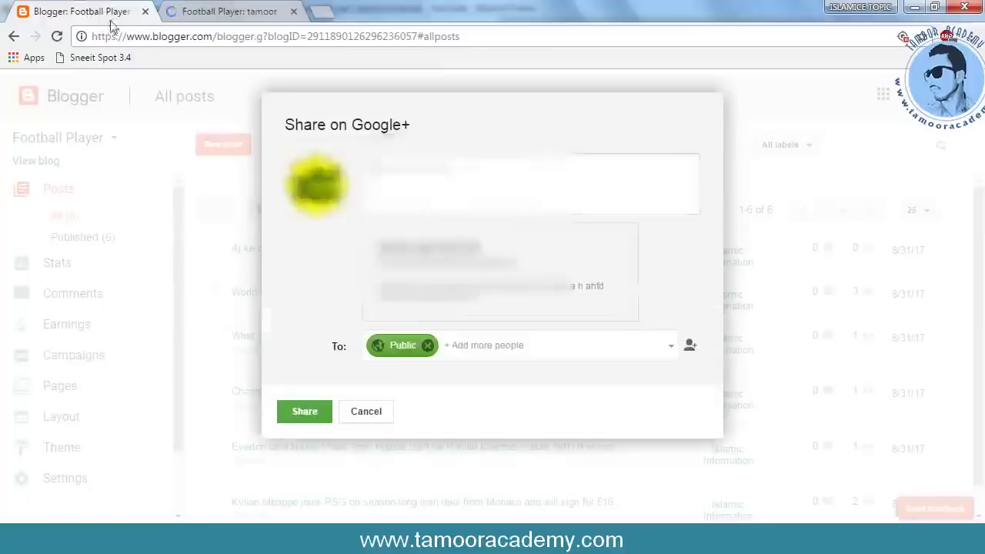
pyautogui.click(366, 411)
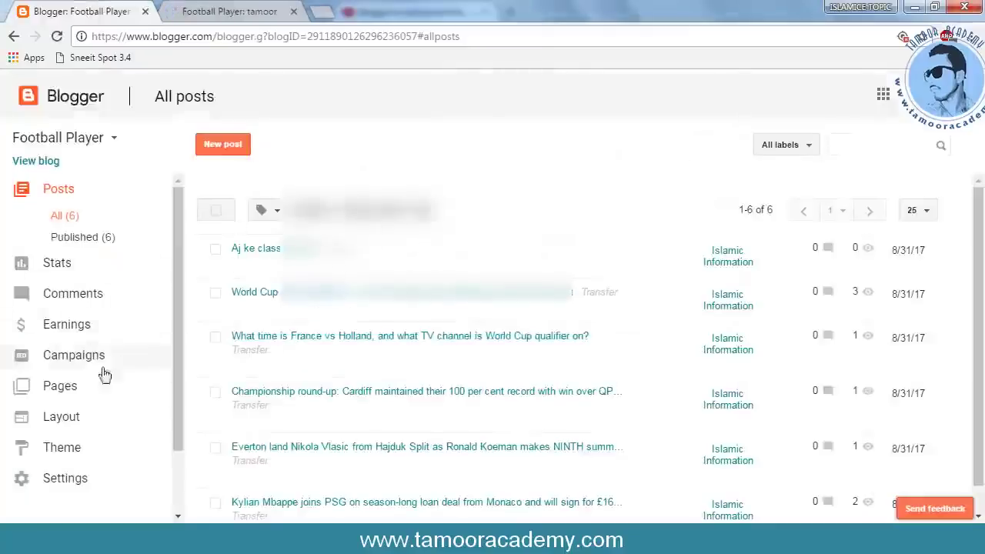
pyautogui.click(81, 446)
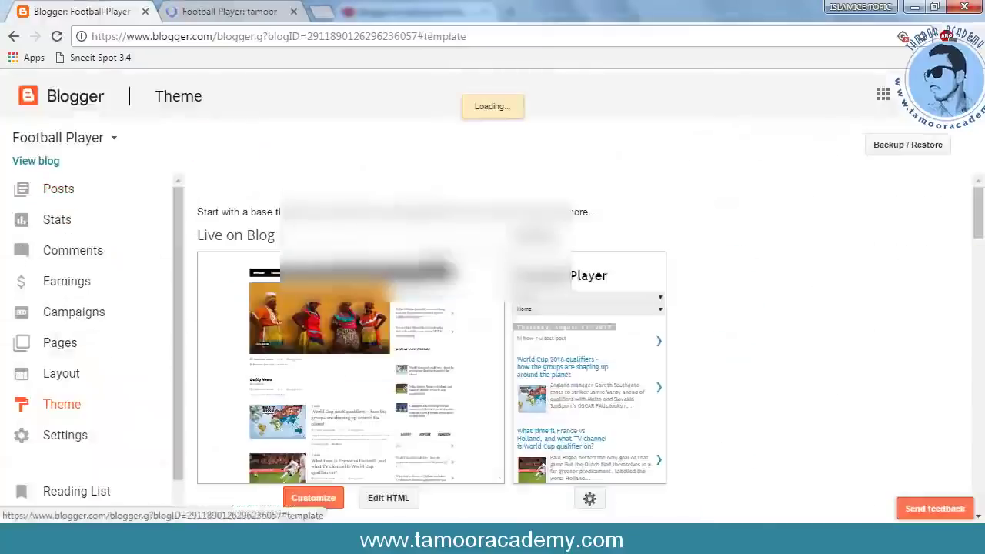
pyautogui.click(387, 498)
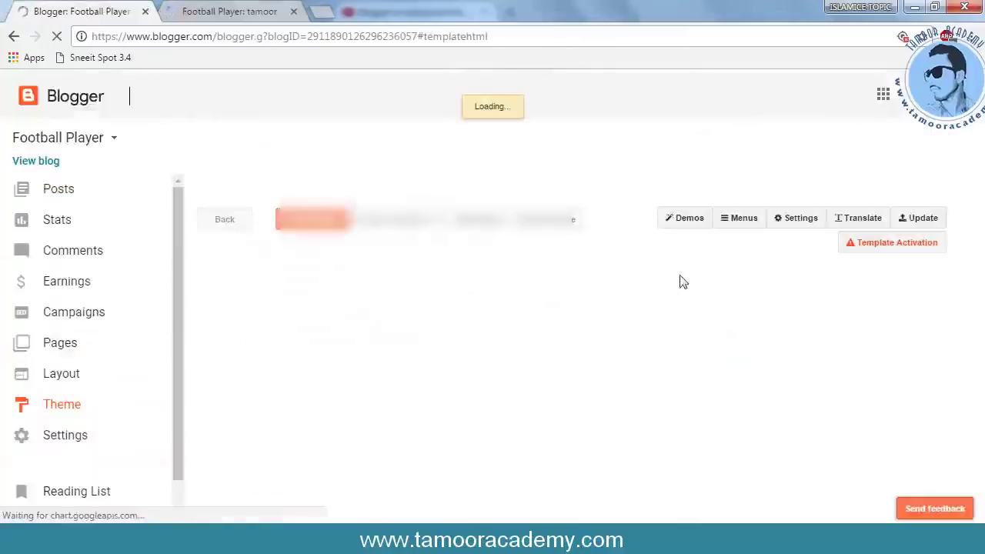
pyautogui.click(743, 218)
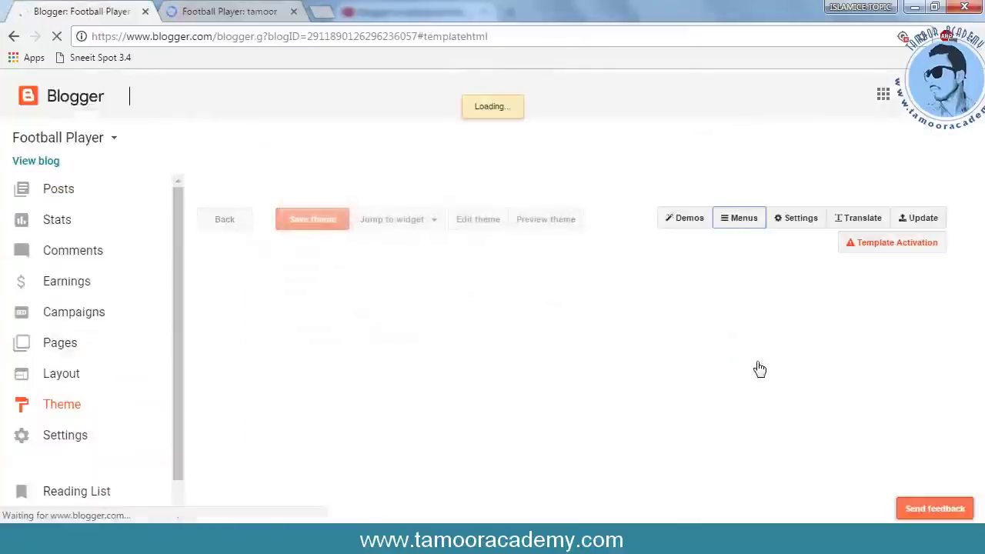
# Replace the Daily Updates menu item's URL with the copied "tamoor" label address, then save the menus and the theme.
pyautogui.scroll(-2, 693, 356)
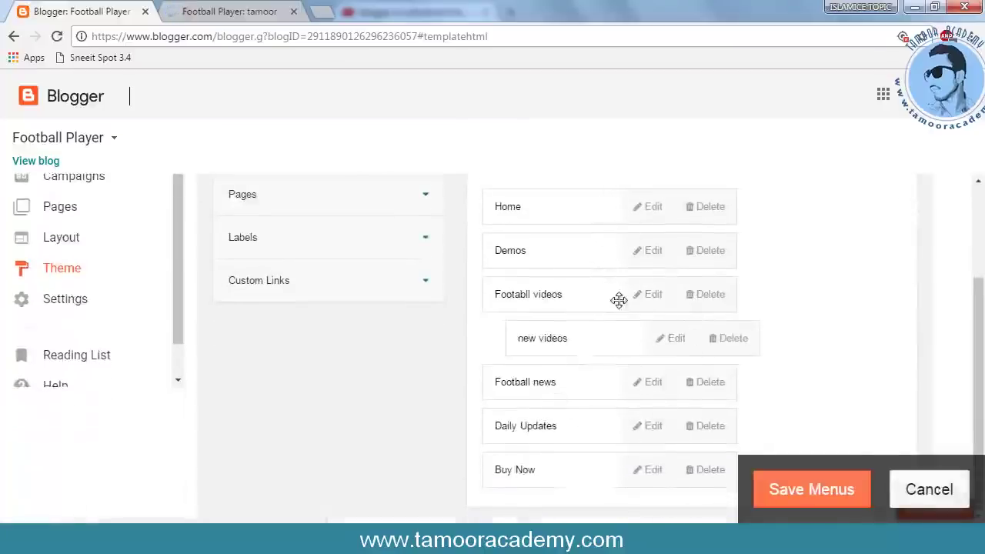
pyautogui.click(653, 428)
pyautogui.click(618, 125)
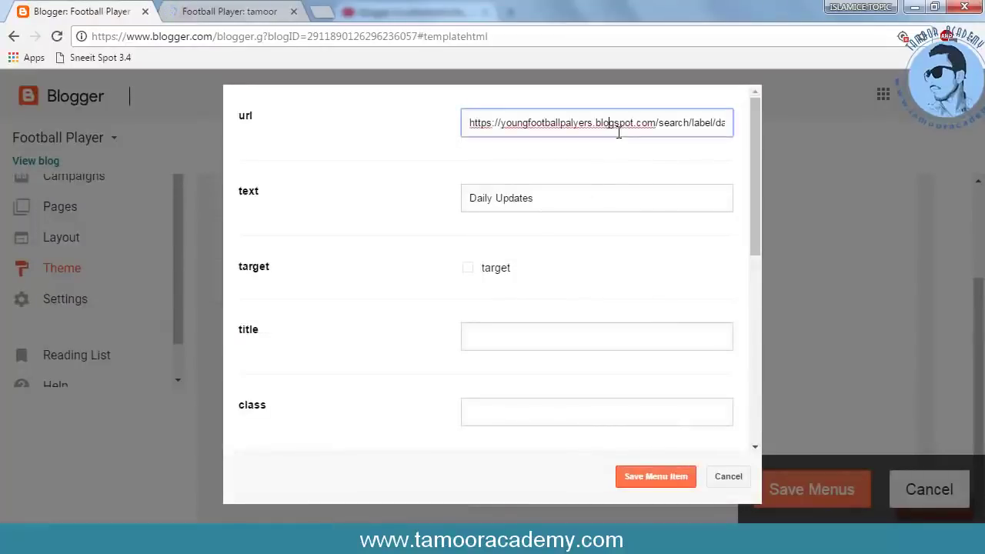
pyautogui.hotkey('ctrl', 'a')
pyautogui.press('BackSpace')
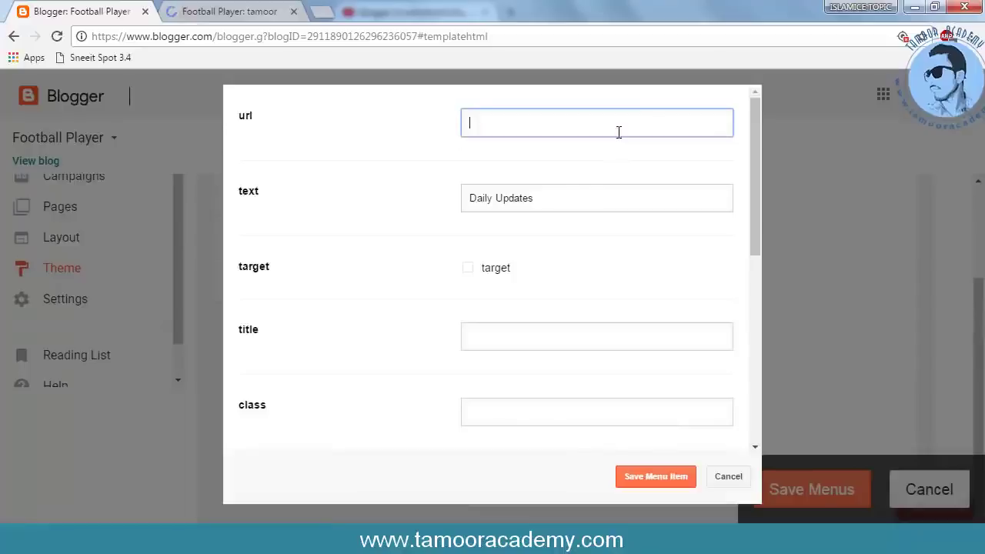
pyautogui.hotkey('ctrl', 'v')
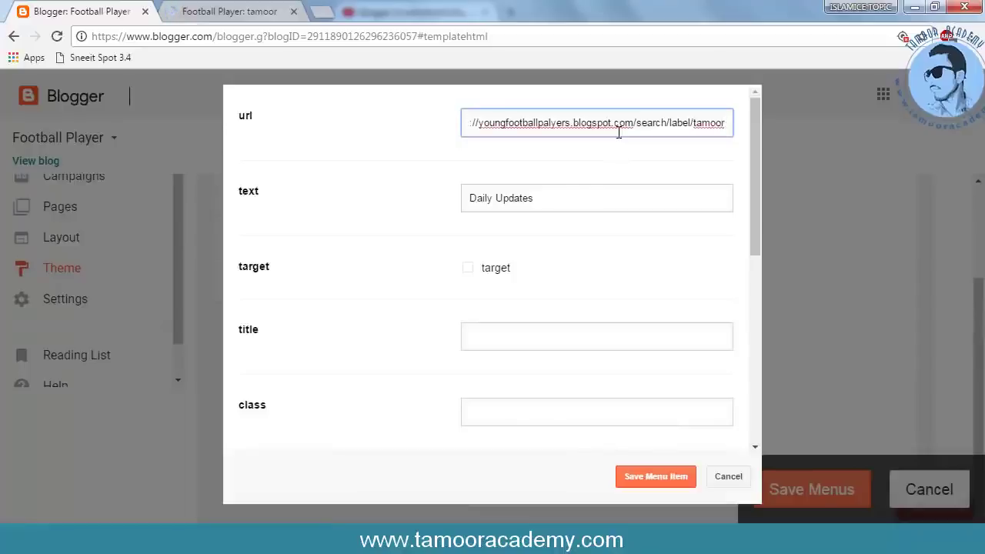
pyautogui.click(667, 479)
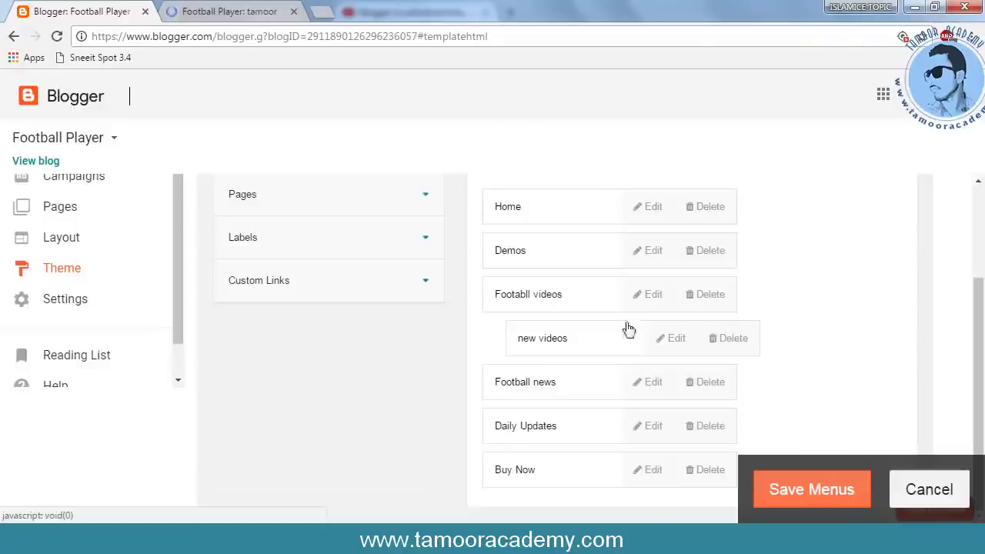
pyautogui.click(825, 501)
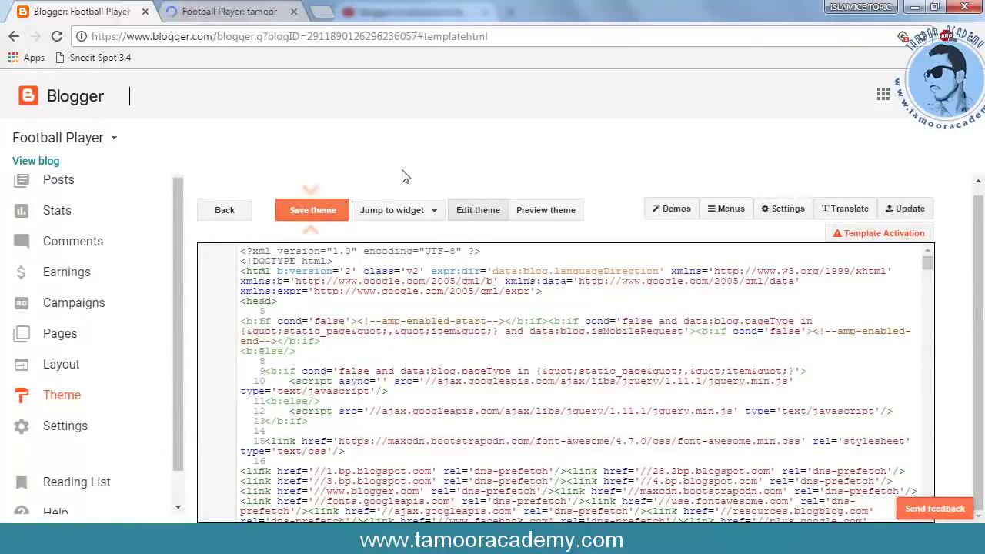
pyautogui.click(302, 215)
# Load the live blog's home page and check the post preview under the Daily Updates menu item.
pyautogui.click(229, 11)
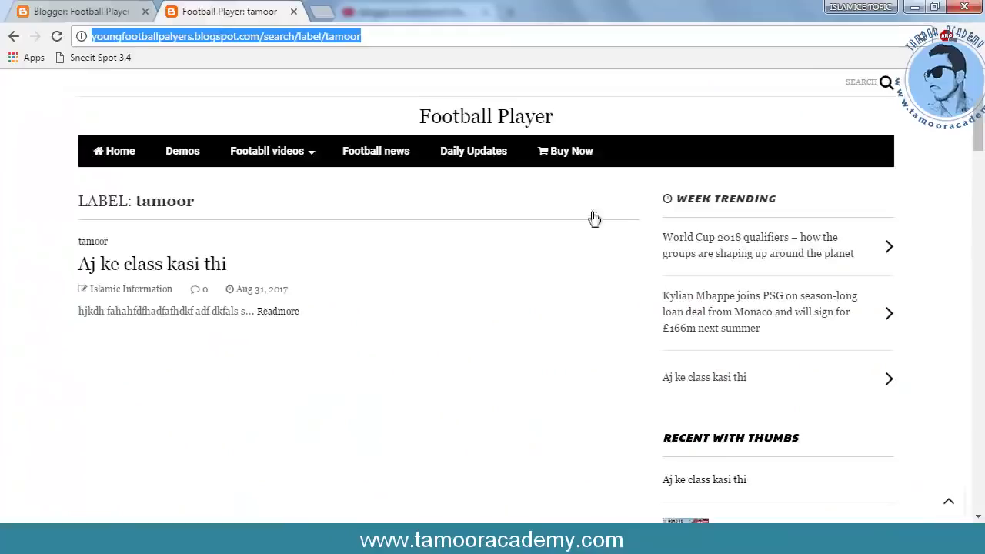
pyautogui.click(112, 152)
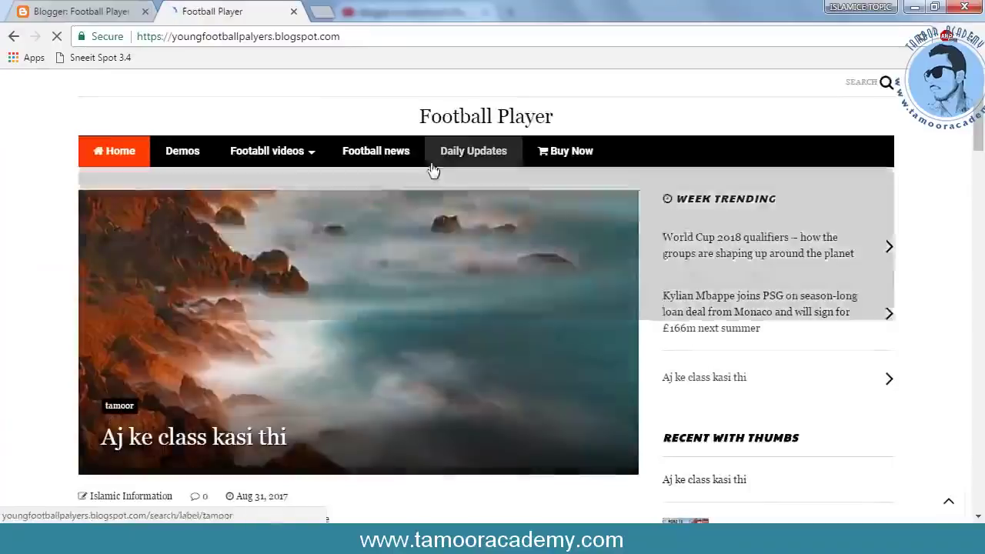
pyautogui.moveTo(462, 159)
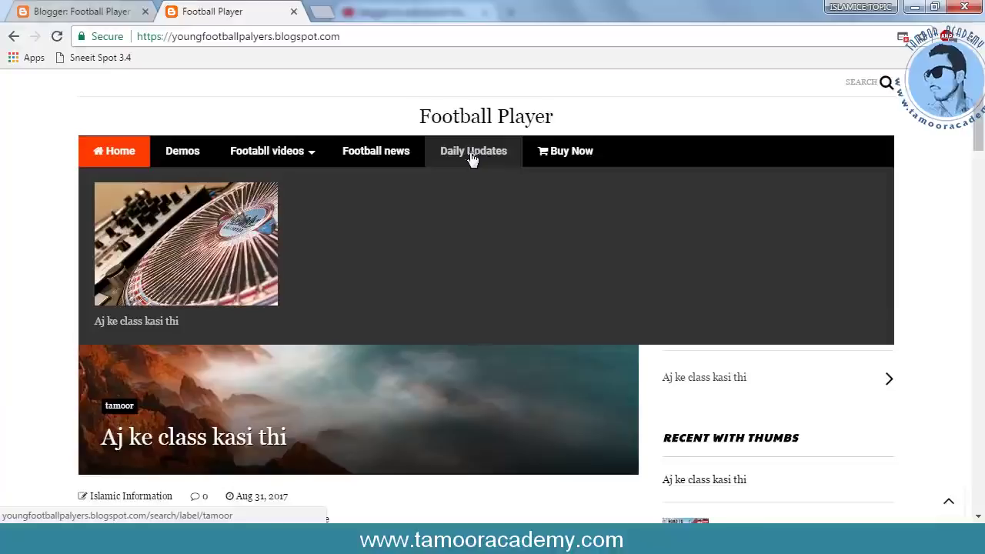
# Create a new Blogger post titled "pakistan zinda bad" with the body lines "hajd fha f", "h" and "hdikah flh a".
pyautogui.click(80, 12)
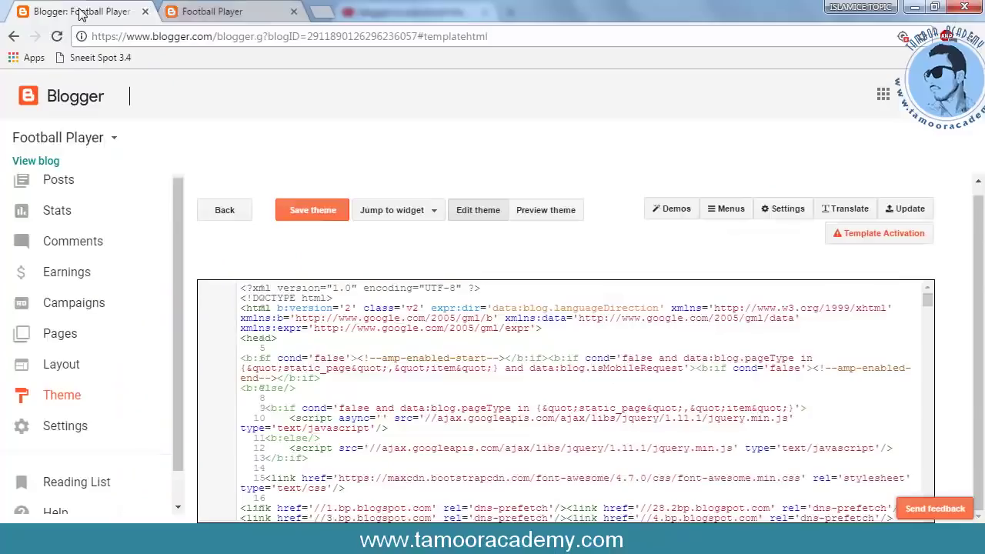
pyautogui.click(62, 184)
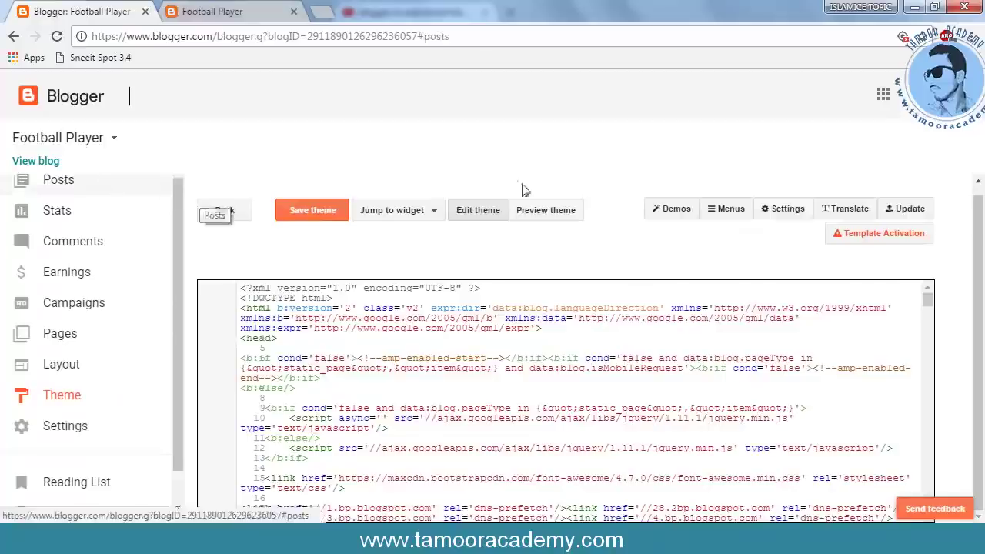
pyautogui.click(238, 157)
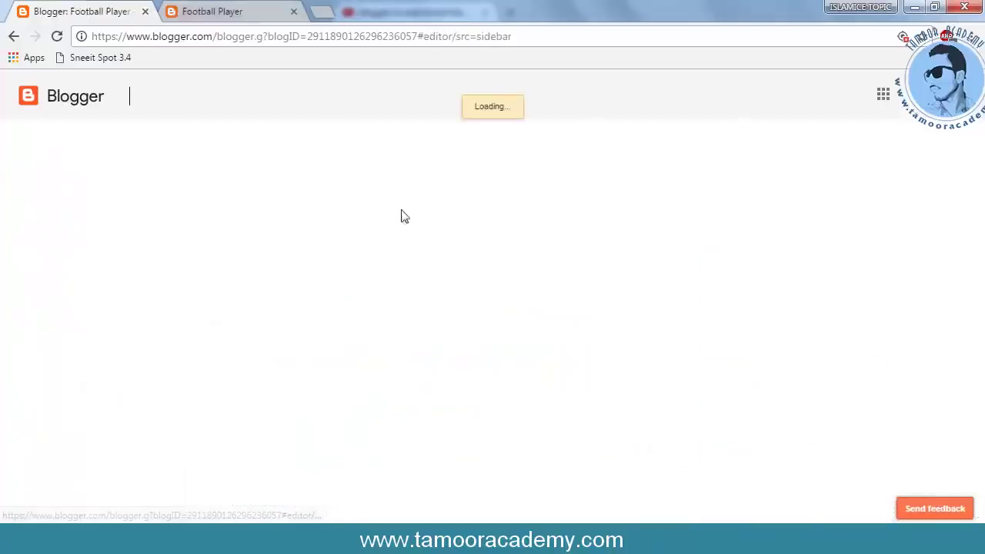
pyautogui.click(354, 143)
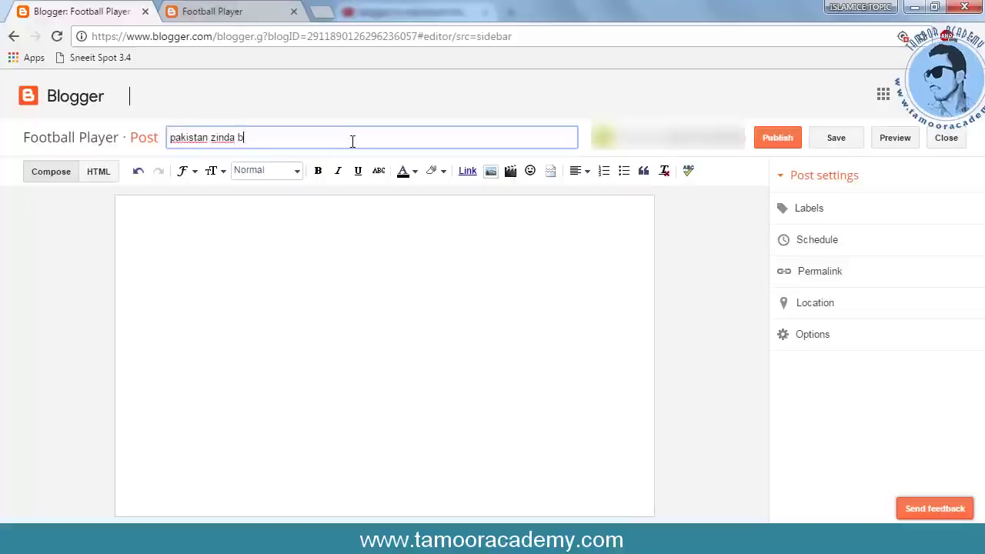
pyautogui.click(299, 237)
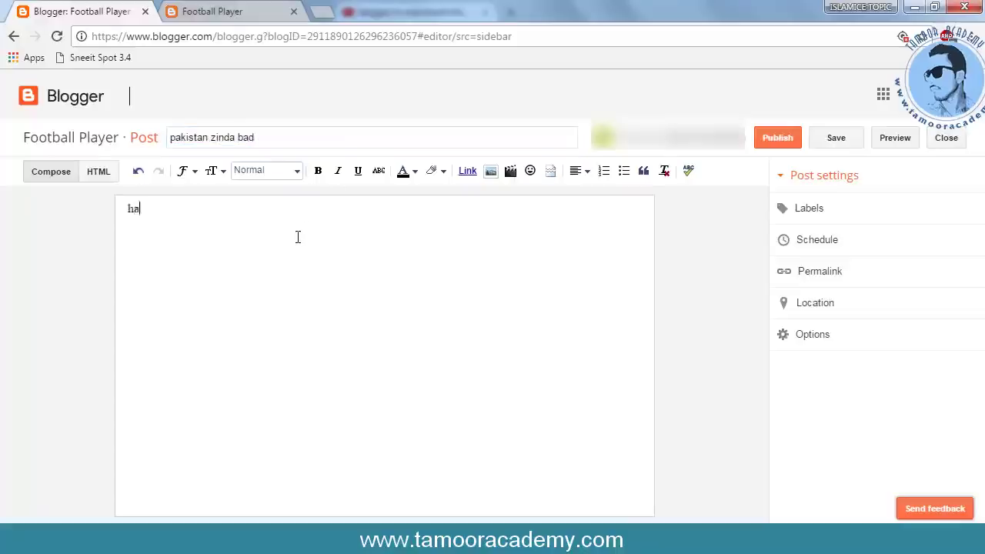
pyautogui.write('hdikah flh a')
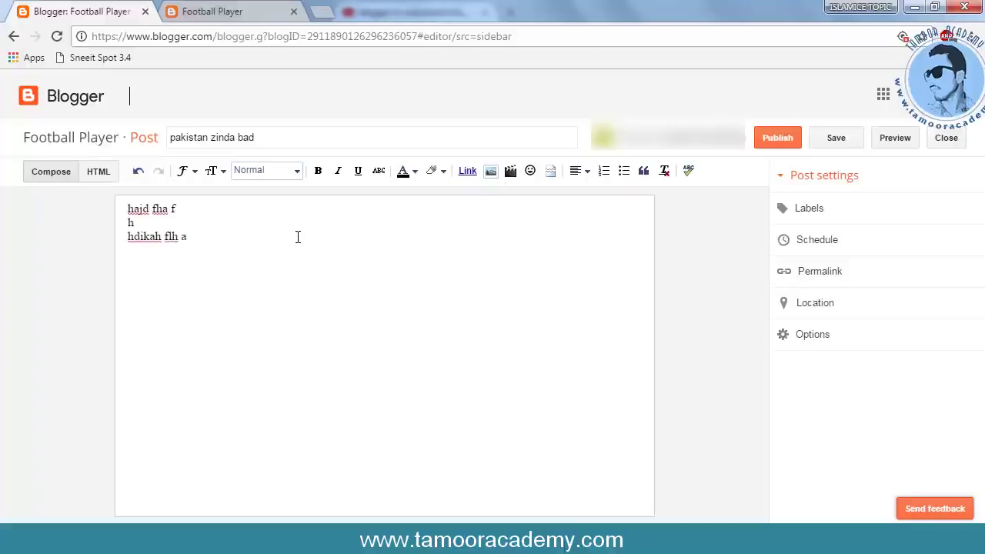
# Assign the existing "tamoor" label to the "pakistan zinda bad" post and publish it.
pyautogui.click(815, 216)
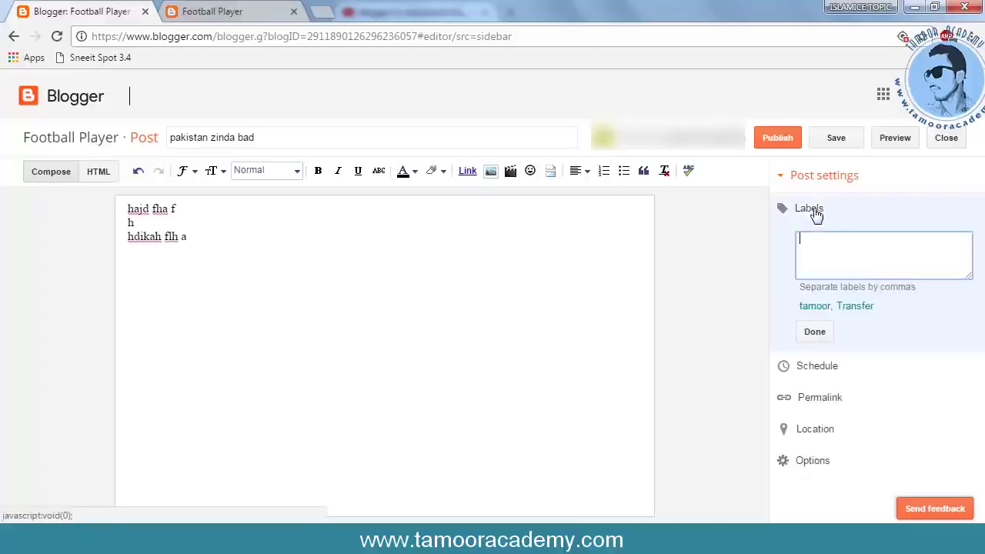
pyautogui.click(814, 307)
pyautogui.click(825, 332)
pyautogui.click(772, 144)
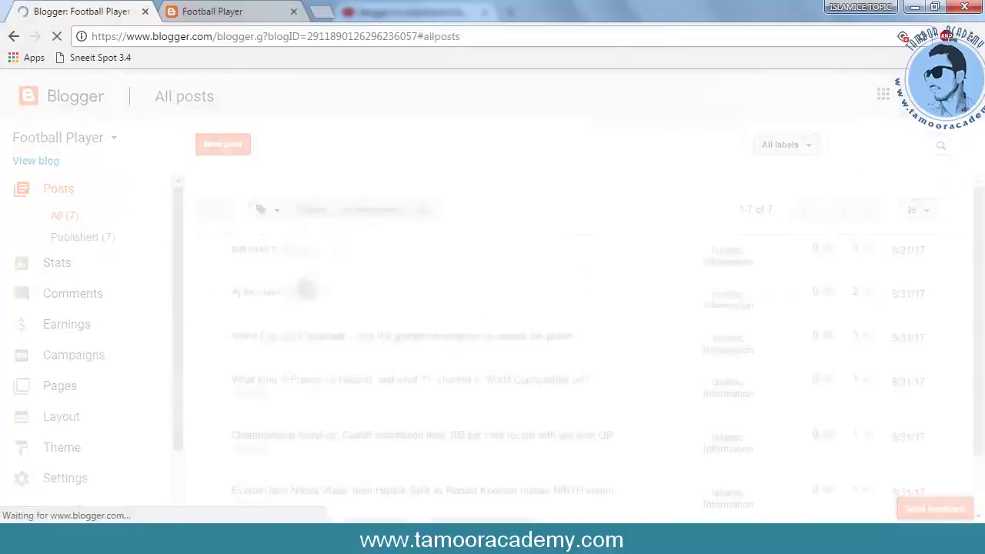
# Check how the "pakistan zinda bad" post and the navigation menu appear on the live blog's home page.
pyautogui.click(239, 8)
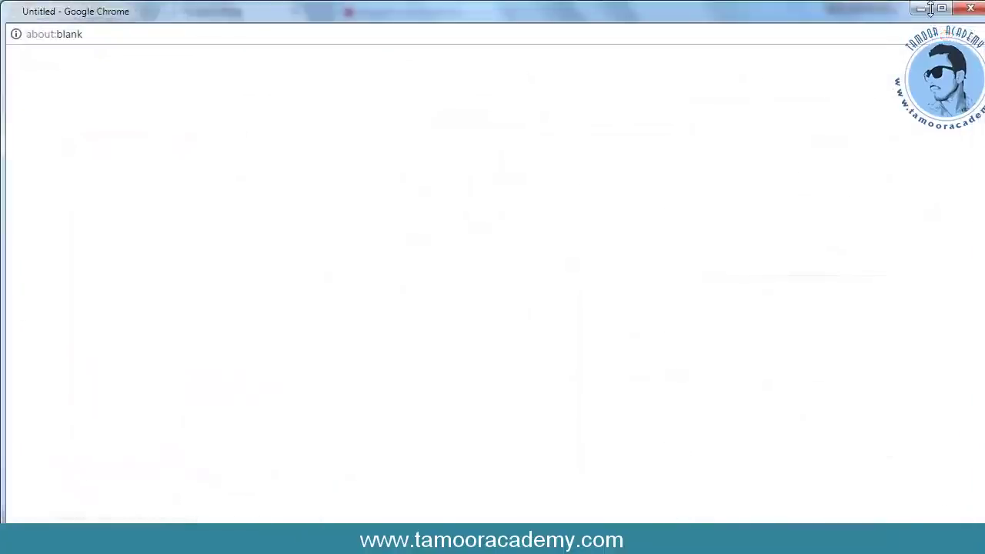
pyautogui.click(923, 8)
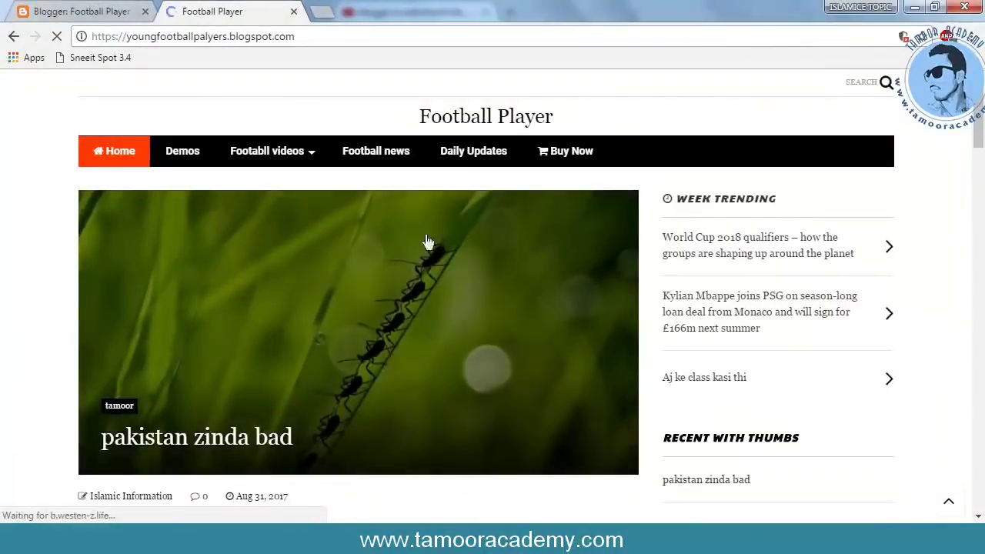
pyautogui.moveTo(479, 156)
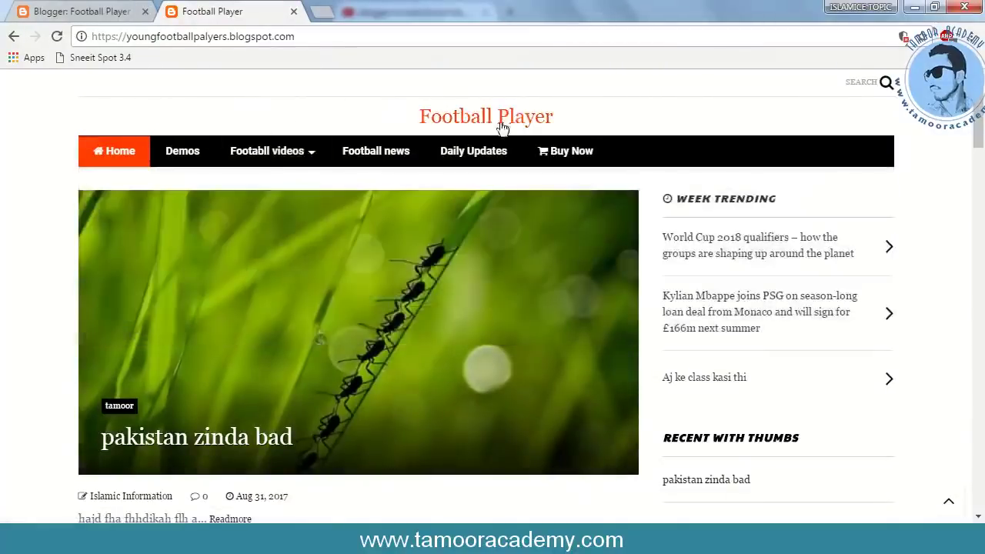
pyautogui.moveTo(450, 152)
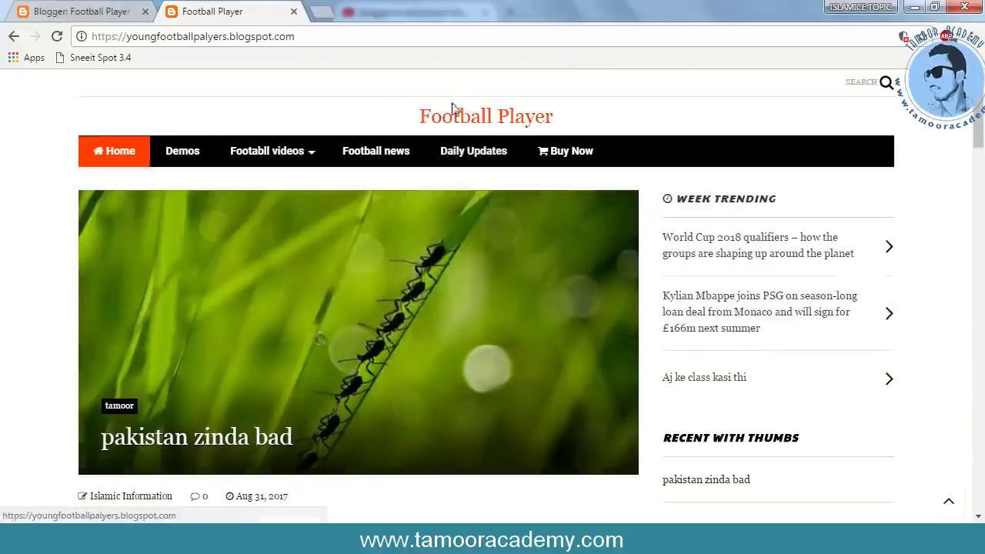
# Dismiss the Google+ share dialog for the new post and open the blog's posts, comments and sharing settings.
pyautogui.click(83, 13)
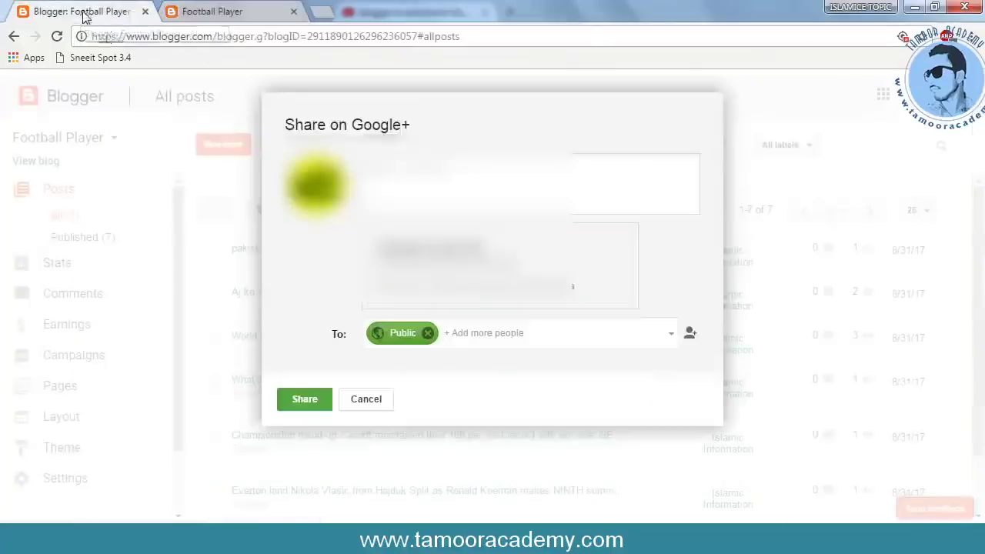
pyautogui.click(358, 404)
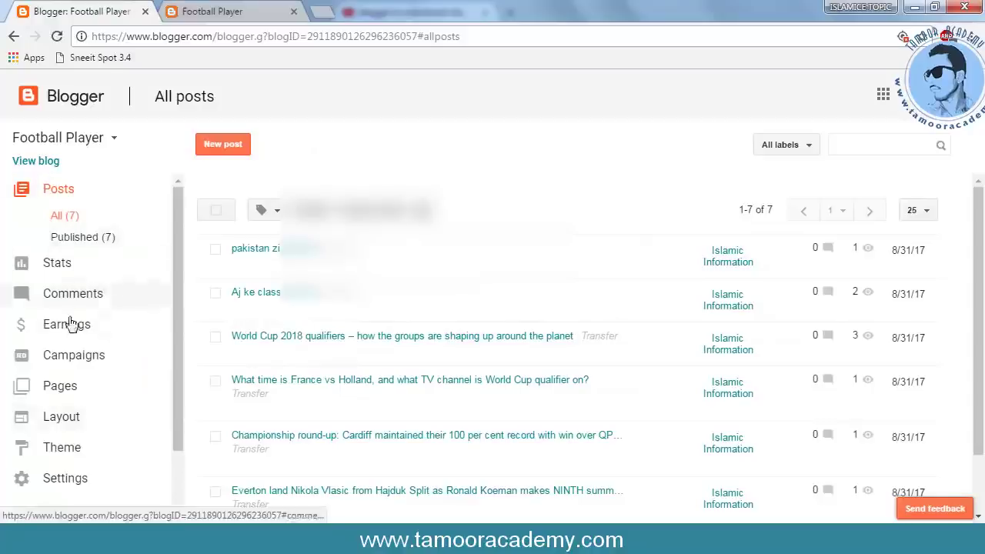
pyautogui.scroll(-1, 112, 374)
pyautogui.scroll(-3, 112, 374)
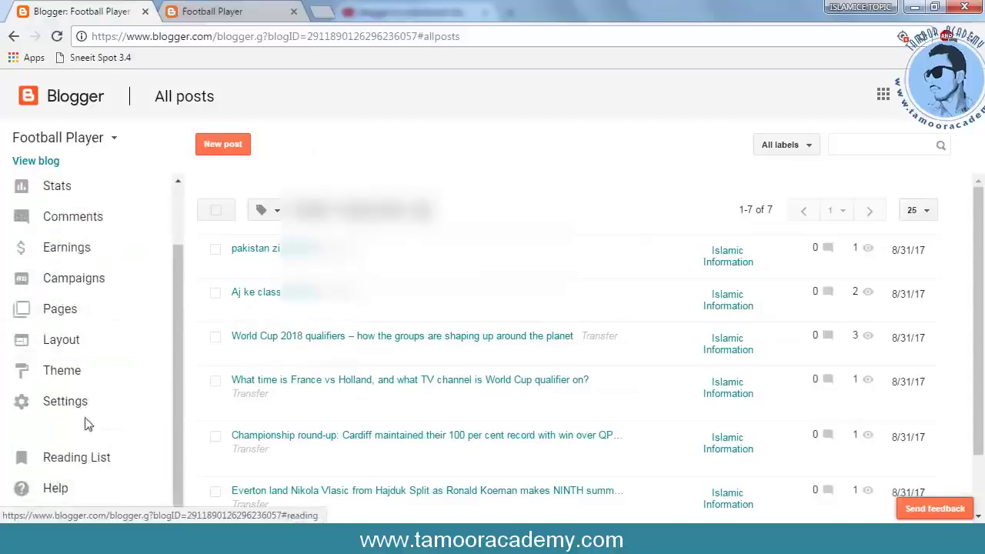
pyautogui.click(73, 400)
pyautogui.scroll(-2, 331, 406)
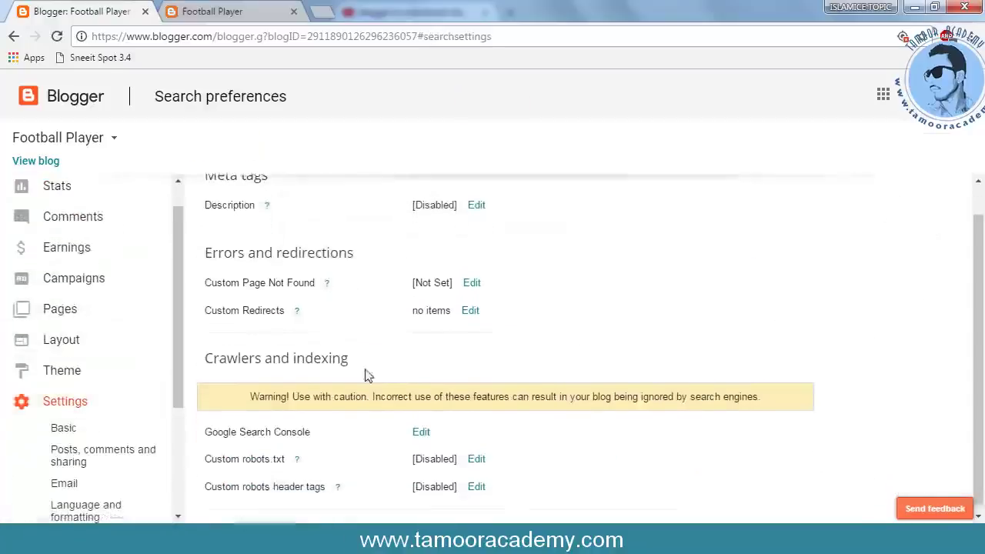
pyautogui.click(100, 457)
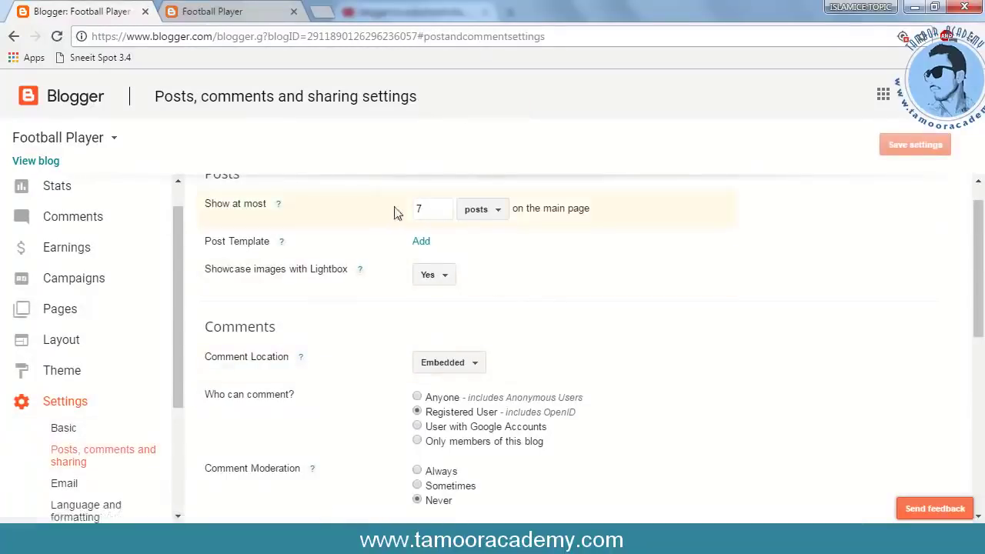
# Review the main-page post limit, its unit options and the comment settings.
pyautogui.scroll(1, 354, 230)
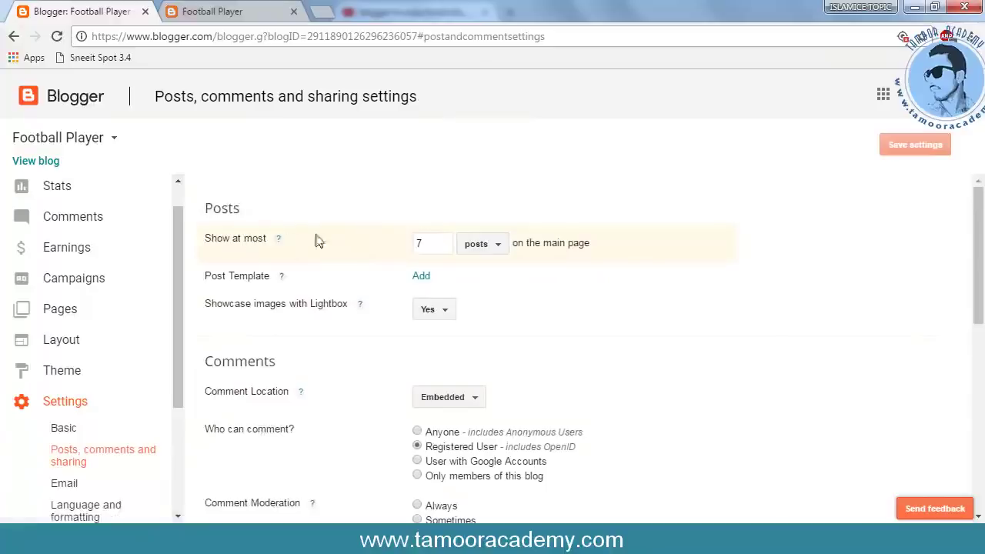
pyautogui.click(428, 250)
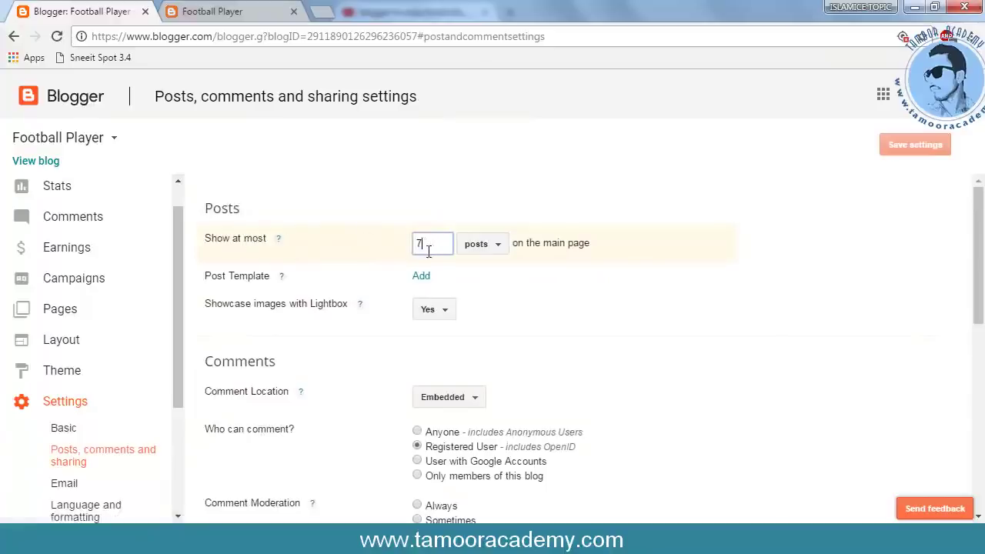
pyautogui.click(496, 245)
pyautogui.click(551, 288)
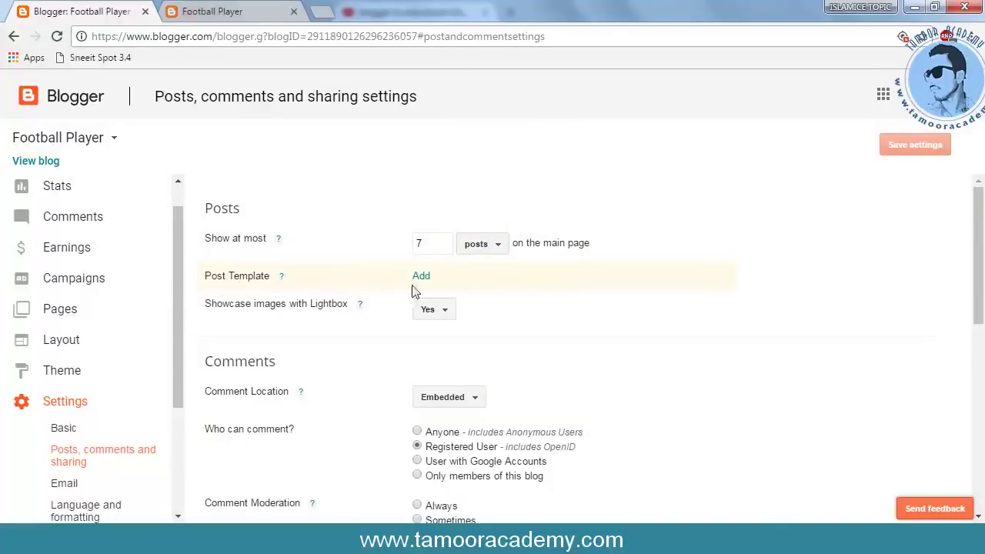
pyautogui.scroll(-1, 385, 373)
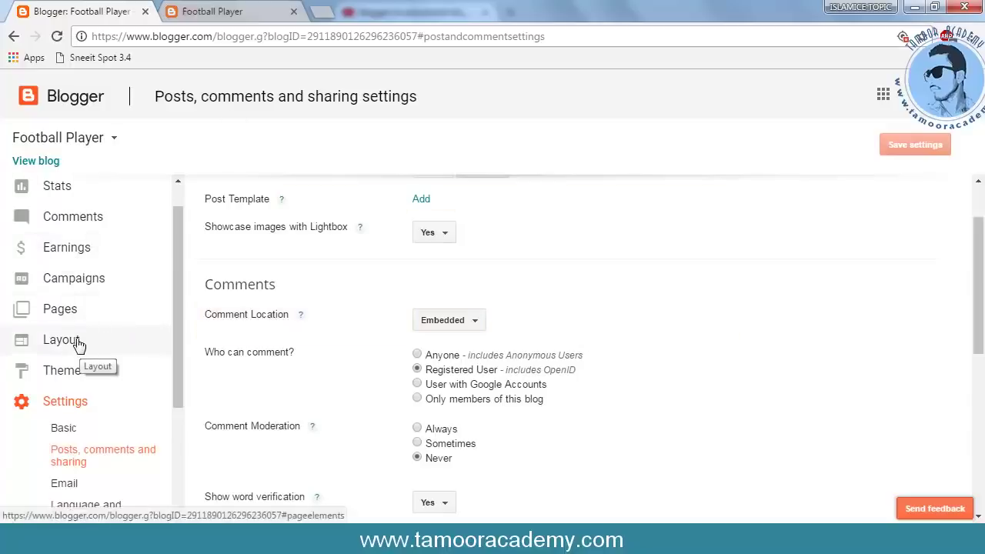
# Look through the live home page's post sections and its Recent With Thumbs and Recent sidebar widgets.
pyautogui.click(225, 9)
pyautogui.scroll(-2, 697, 254)
pyautogui.scroll(-1, 863, 273)
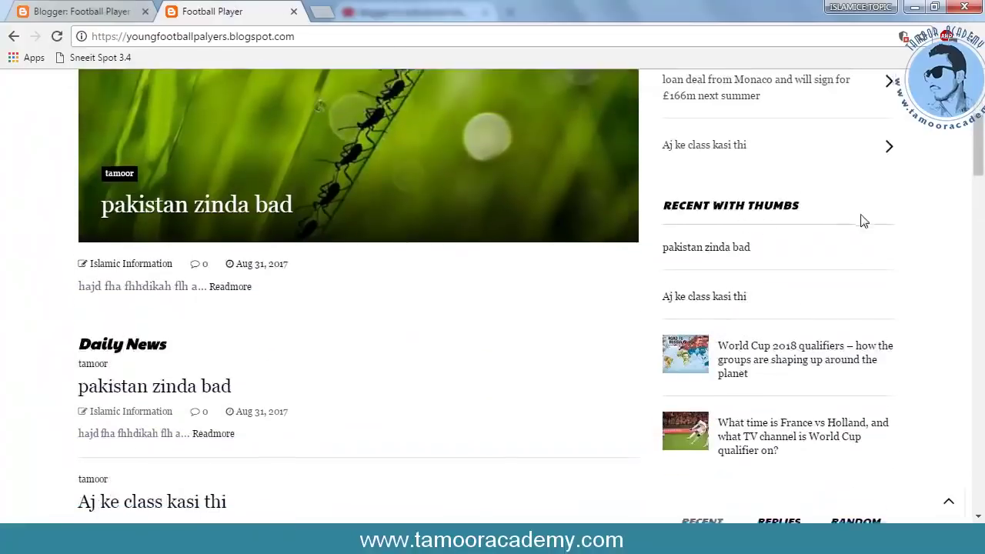
pyautogui.scroll(-2, 847, 234)
pyautogui.scroll(-2, 785, 369)
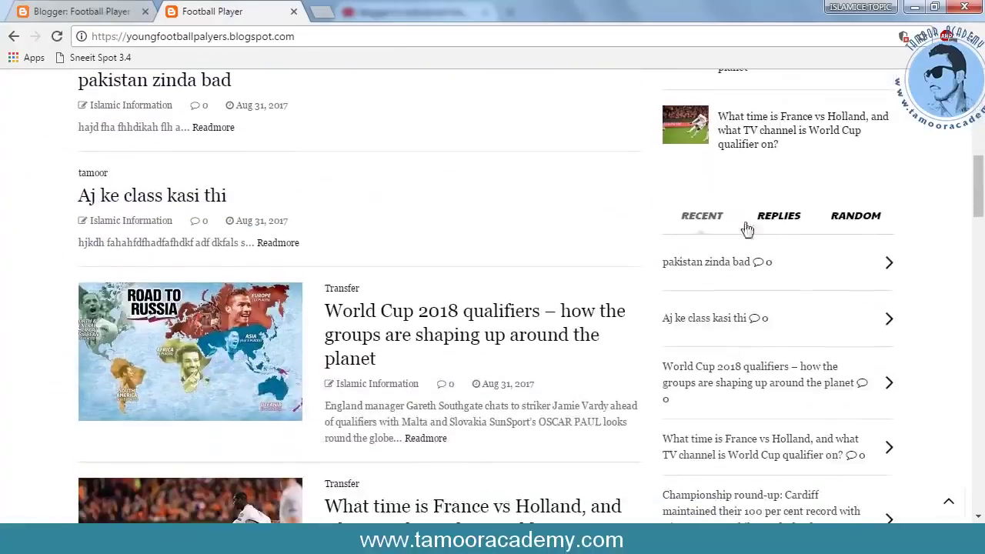
pyautogui.scroll(-2, 824, 347)
# Open the blog's Layout page and look through its header, content and right sidebar gadgets.
pyautogui.click(68, 9)
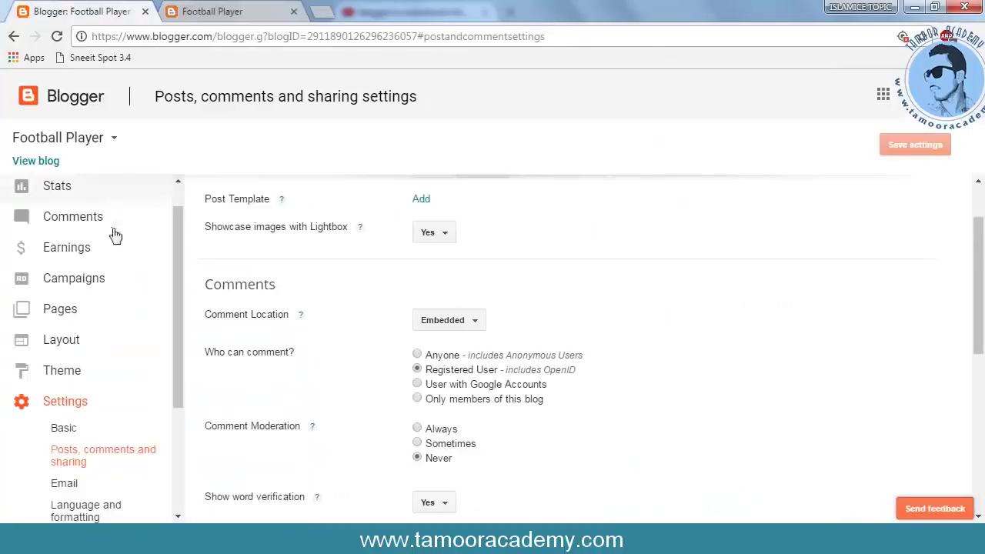
pyautogui.click(66, 341)
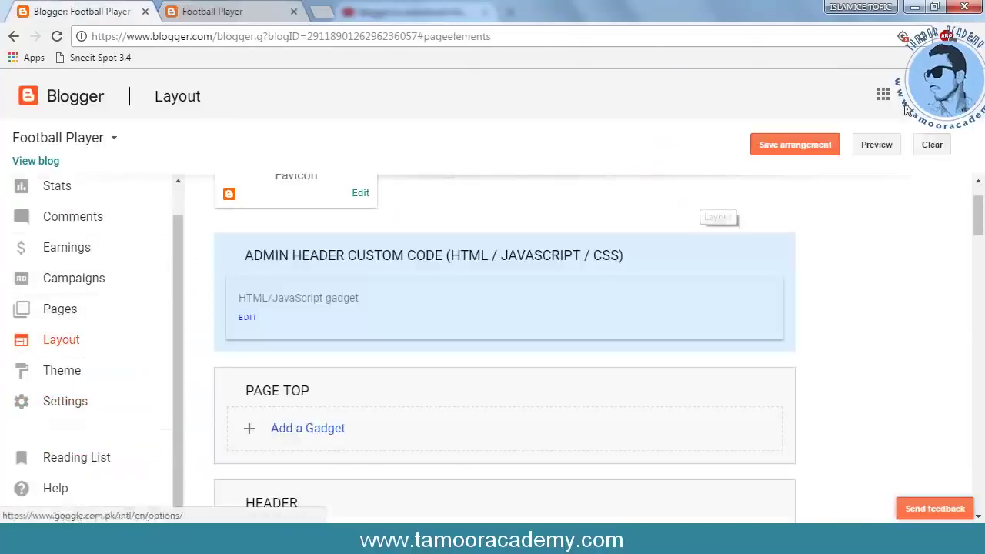
pyautogui.scroll(-5, 726, 316)
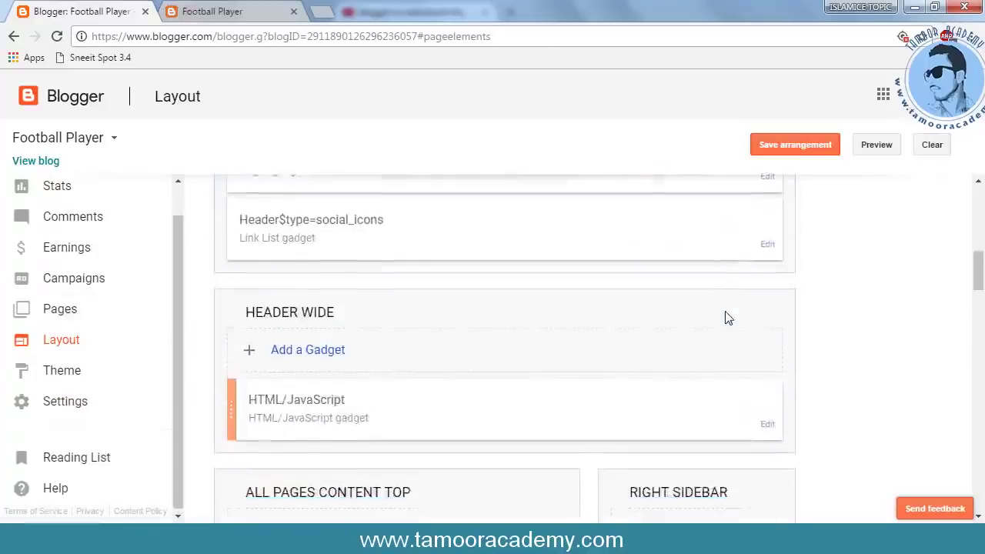
pyautogui.scroll(-7, 727, 317)
pyautogui.scroll(-5, 731, 323)
pyautogui.scroll(1, 750, 314)
pyautogui.scroll(3, 750, 314)
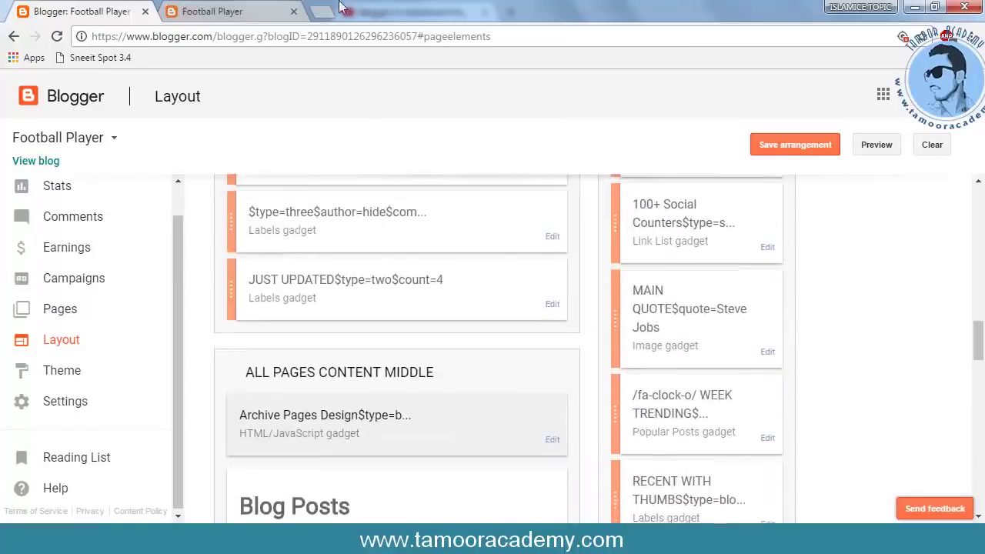
# Compare the sidebar at the top of the live home page with the gadgets in the blog layout.
pyautogui.click(249, 9)
pyautogui.scroll(3, 919, 313)
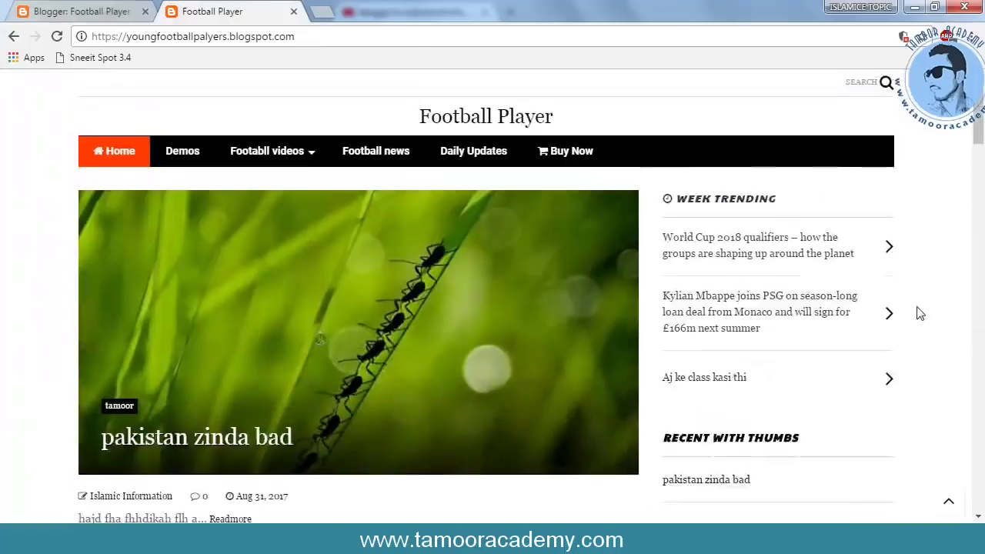
pyautogui.click(91, 14)
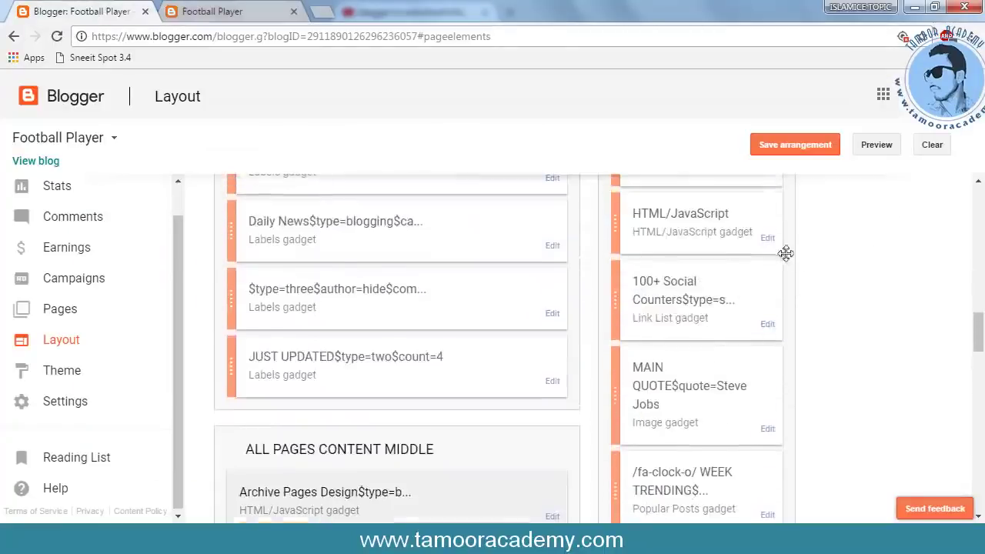
# Inspect the 100+ Social Counters gadget's settings without saving, and look through the remaining right sidebar gadgets.
pyautogui.click(768, 325)
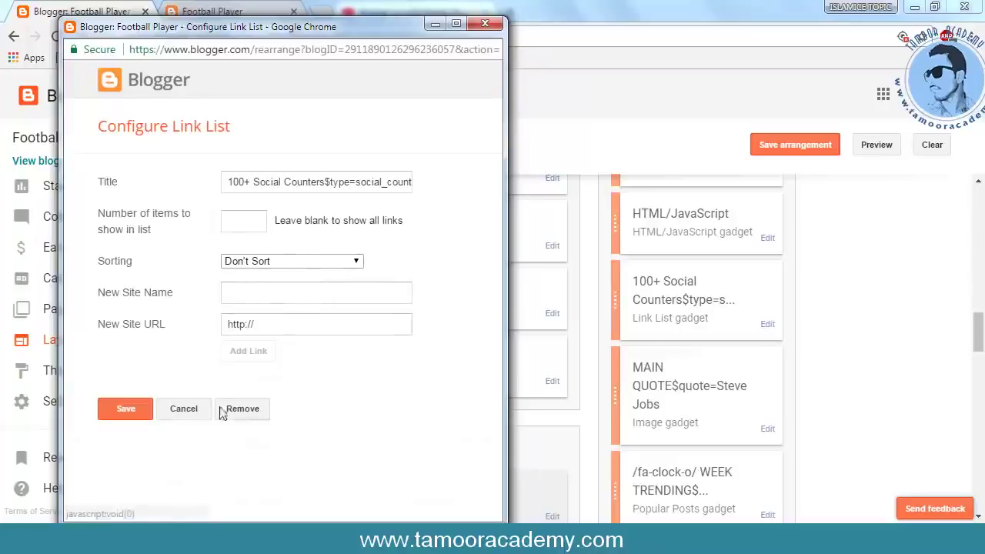
pyautogui.click(185, 409)
pyautogui.scroll(-7, 760, 323)
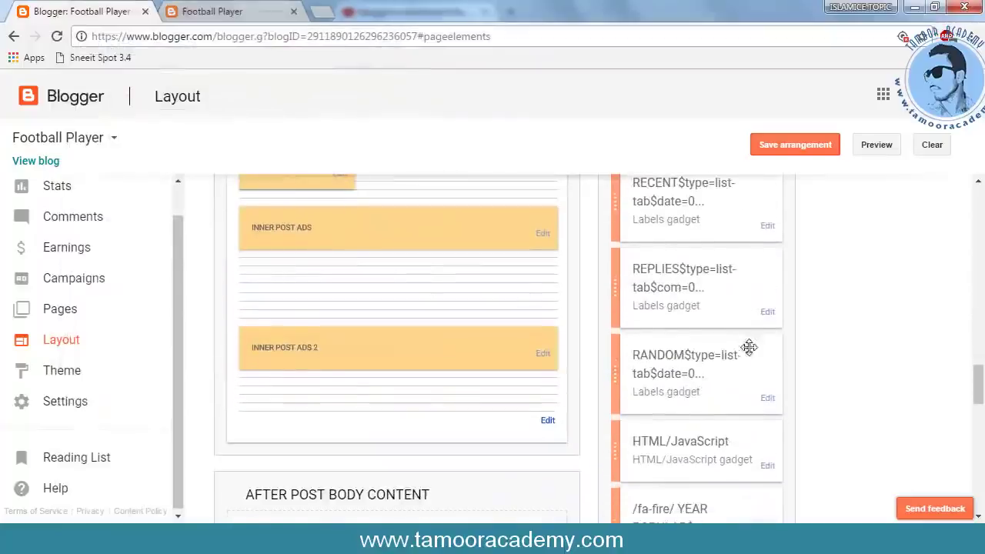
pyautogui.scroll(-4, 749, 347)
pyautogui.scroll(-4, 747, 348)
pyautogui.scroll(6, 748, 347)
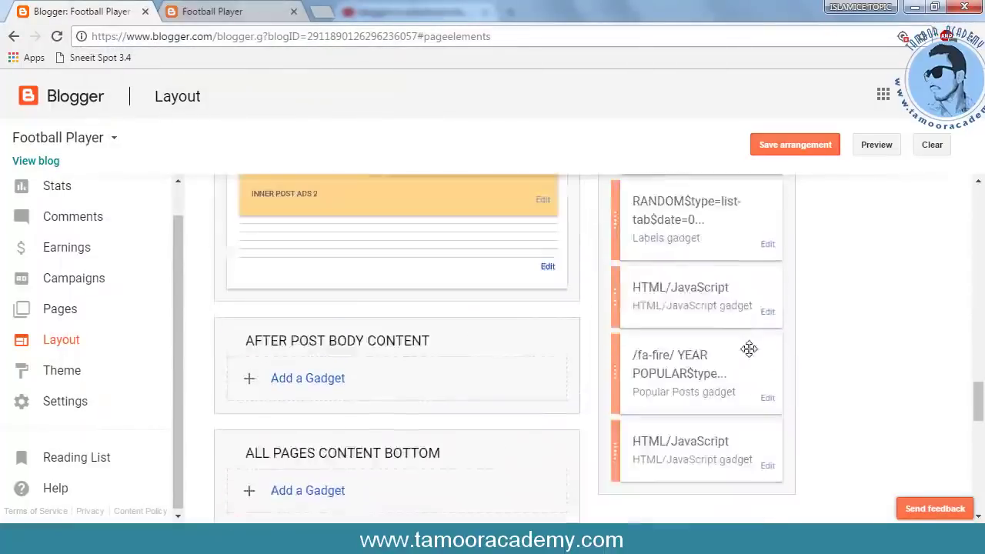
pyautogui.scroll(4, 747, 348)
pyautogui.scroll(1, 769, 339)
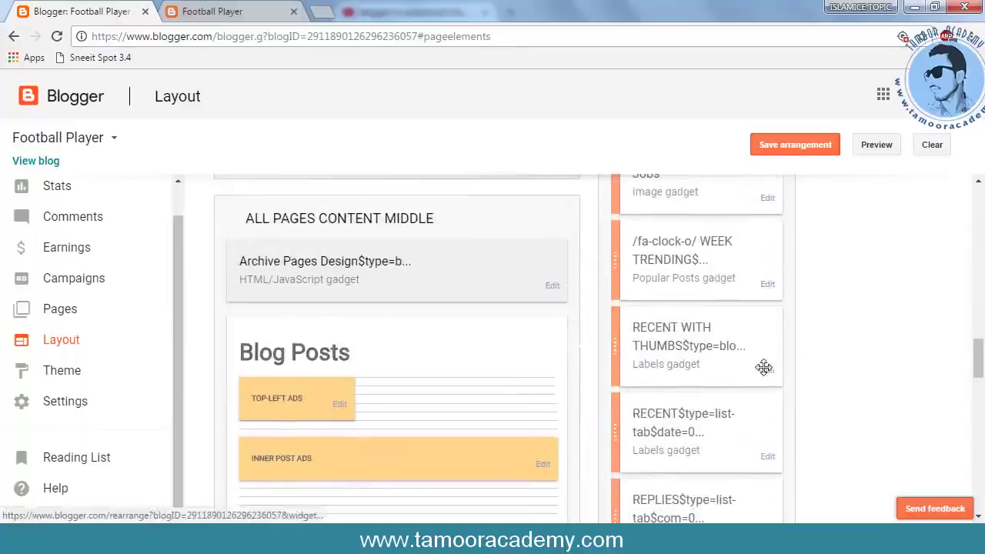
# Examine the live home page's sidebar widgets from Week Trending down to Year Popular, along with the Just Updated section.
pyautogui.hotkey('ctrl', 'Tab')
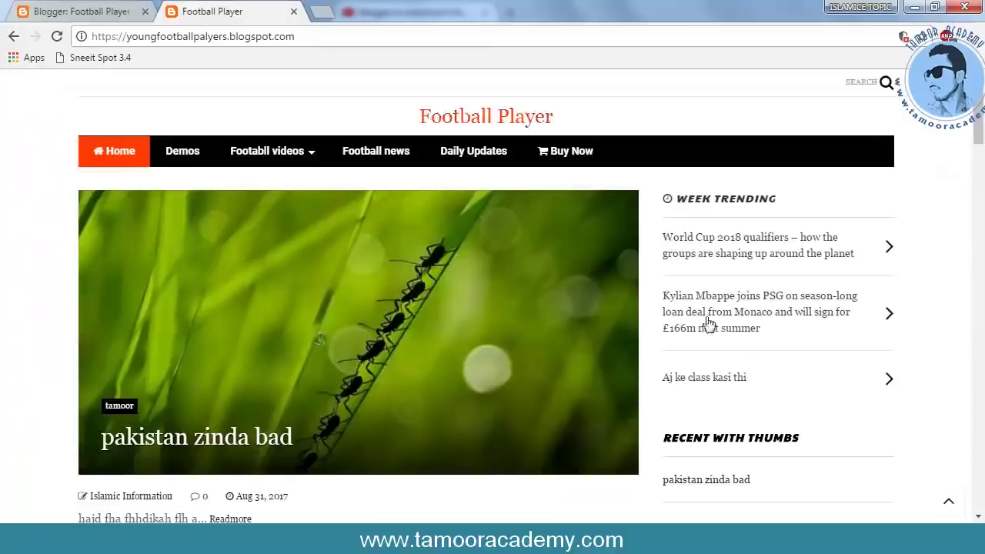
pyautogui.scroll(-4, 770, 400)
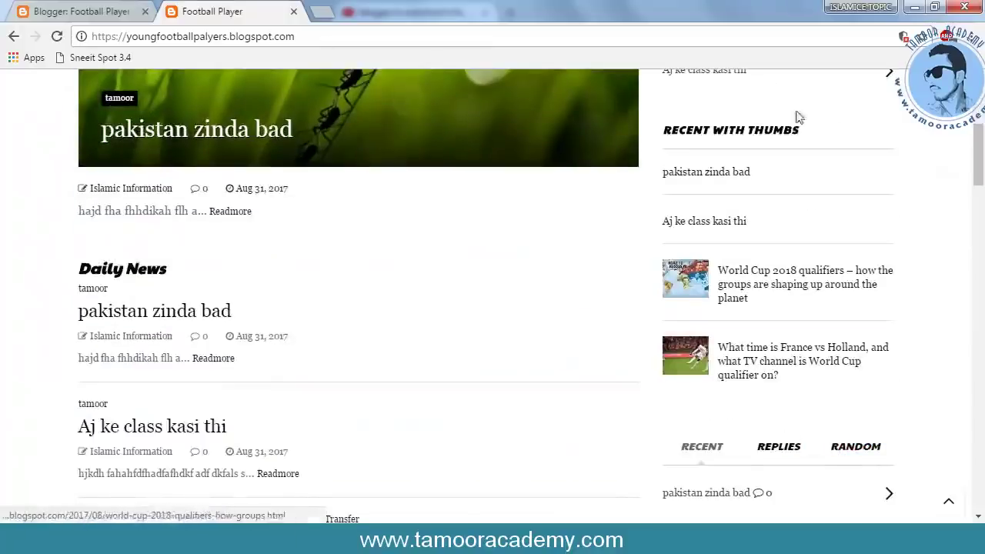
pyautogui.scroll(-3, 851, 462)
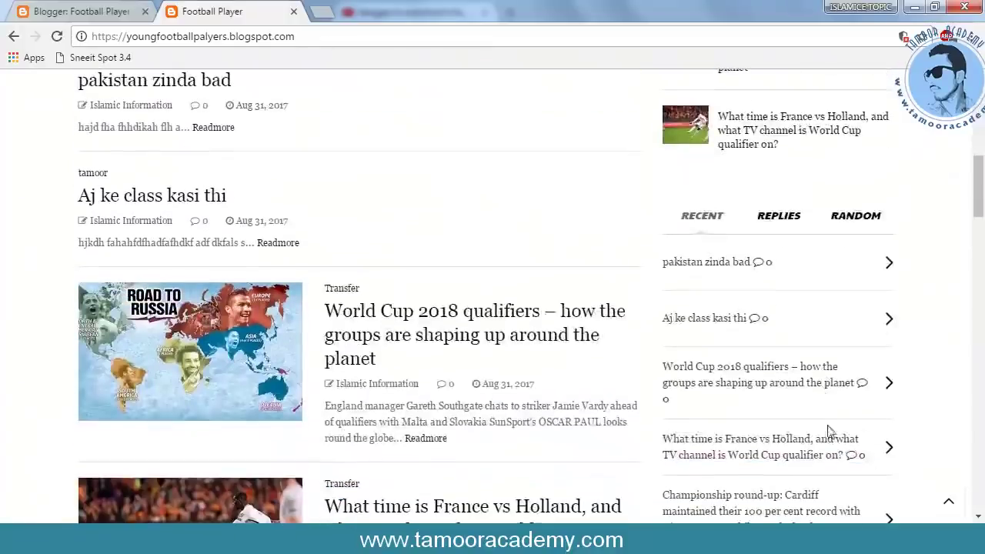
pyautogui.scroll(-4, 861, 256)
pyautogui.scroll(-8, 770, 312)
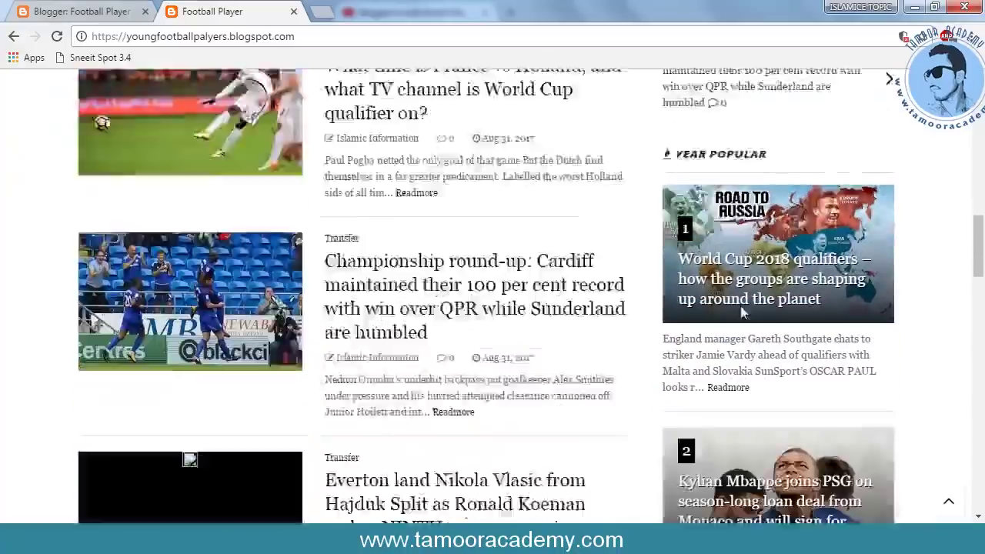
pyautogui.scroll(-4, 861, 339)
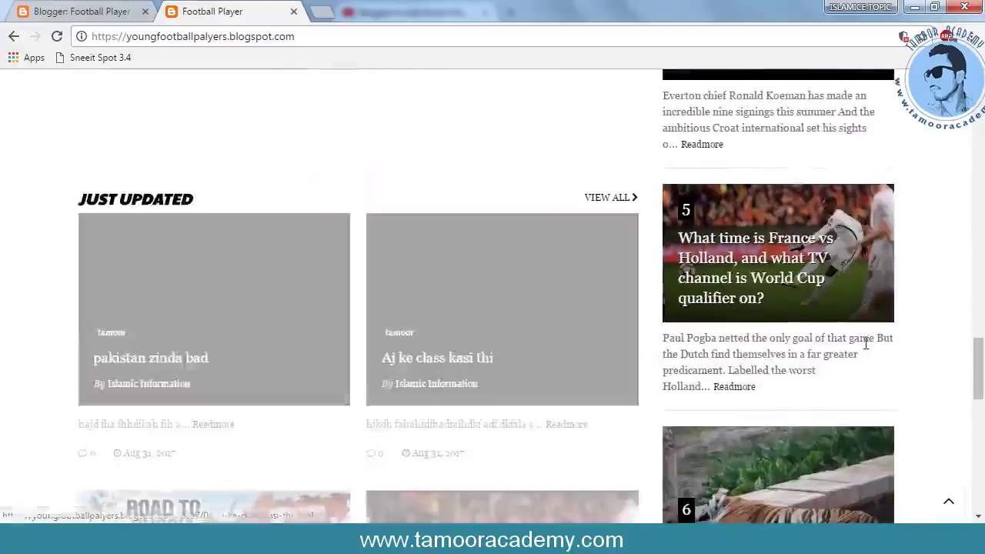
pyautogui.scroll(-6, 861, 342)
pyautogui.scroll(6, 860, 344)
pyautogui.scroll(15, 860, 344)
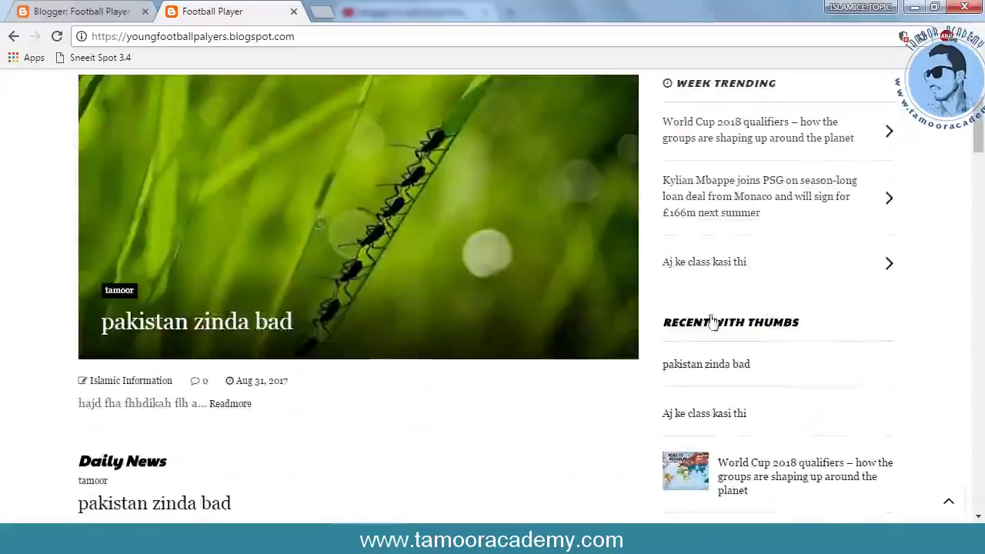
# Remove the RECENT WITH THUMBS labels gadget from the right sidebar and save the layout arrangement.
pyautogui.click(84, 8)
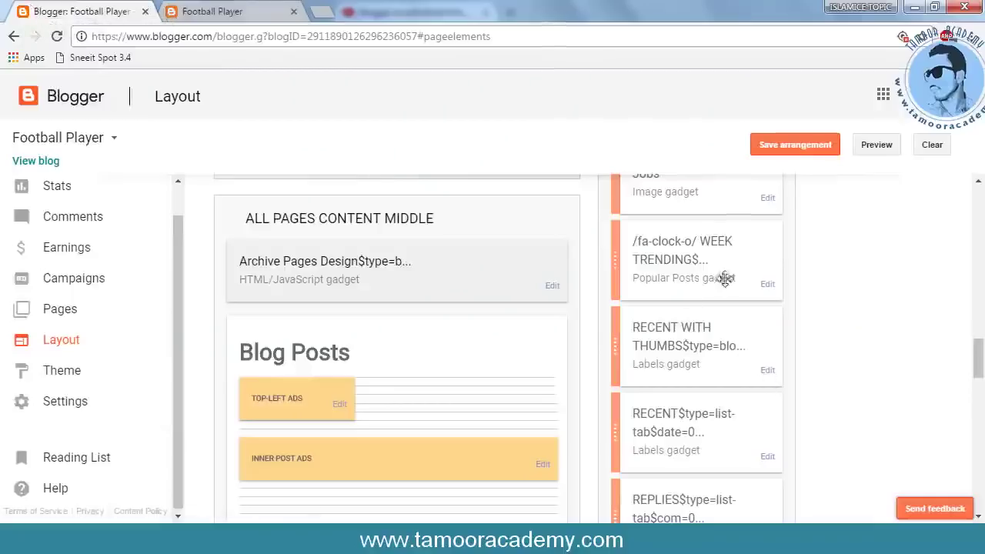
pyautogui.click(769, 373)
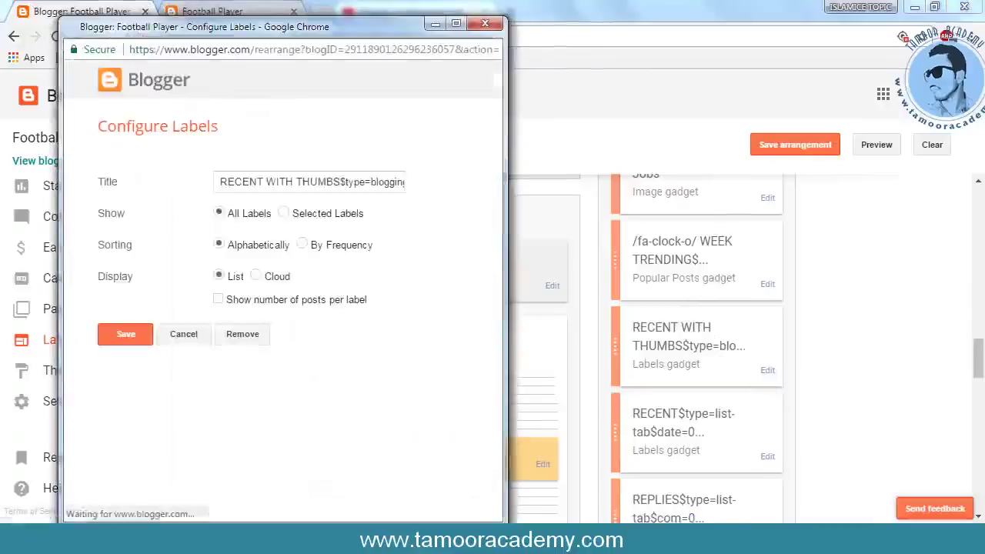
pyautogui.click(246, 335)
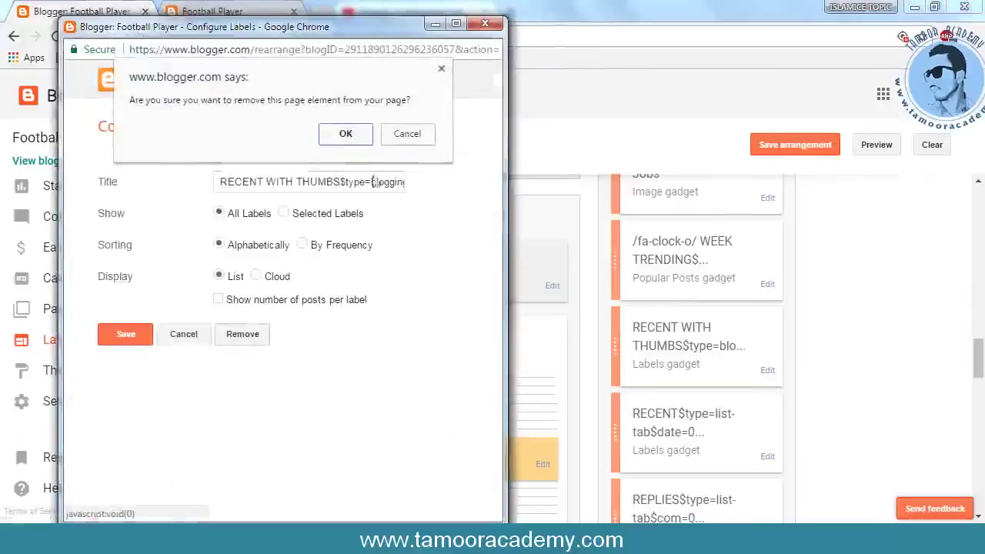
pyautogui.click(345, 134)
pyautogui.click(814, 146)
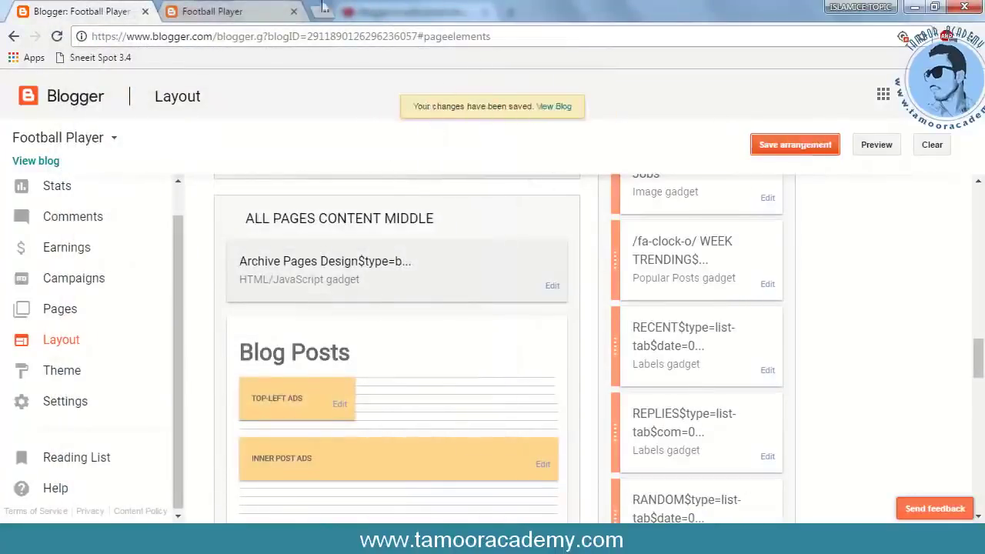
# Reload the live blog home page and examine its sidebar from Week Trending to the Recent, Replies and Random tabs.
pyautogui.click(215, 11)
pyautogui.press('F5')
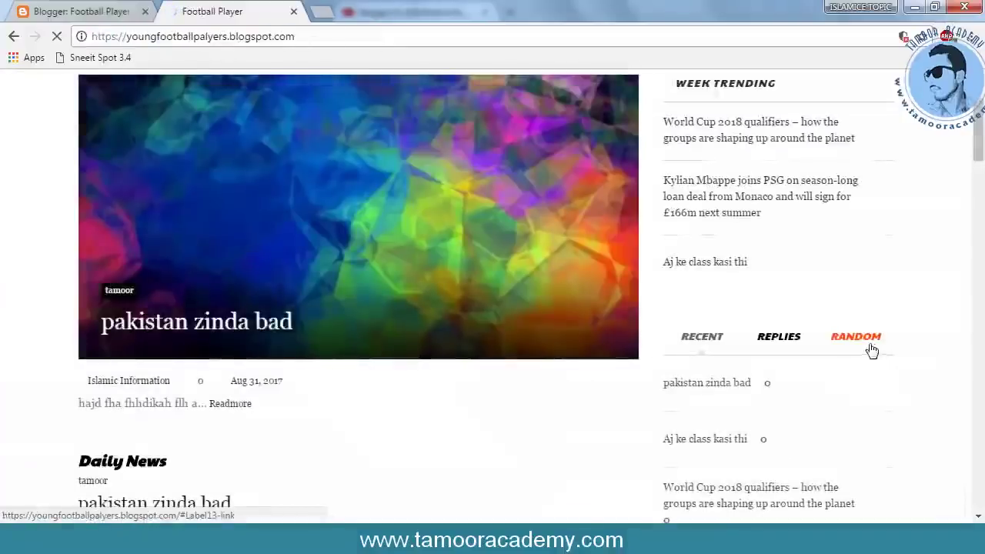
pyautogui.scroll(2, 840, 231)
pyautogui.scroll(-2, 800, 219)
pyautogui.scroll(2, 754, 205)
pyautogui.scroll(-3, 792, 231)
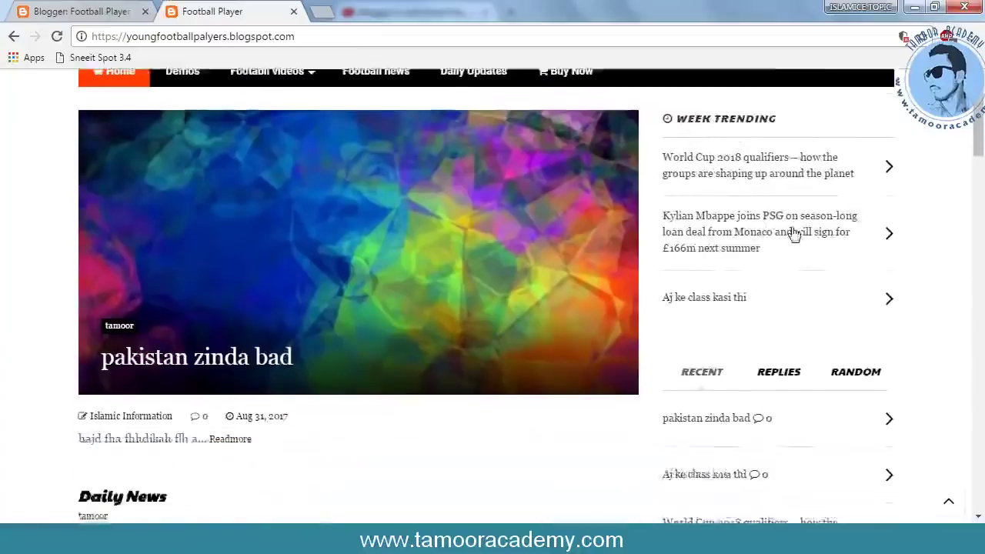
pyautogui.scroll(3, 726, 300)
pyautogui.click(107, 155)
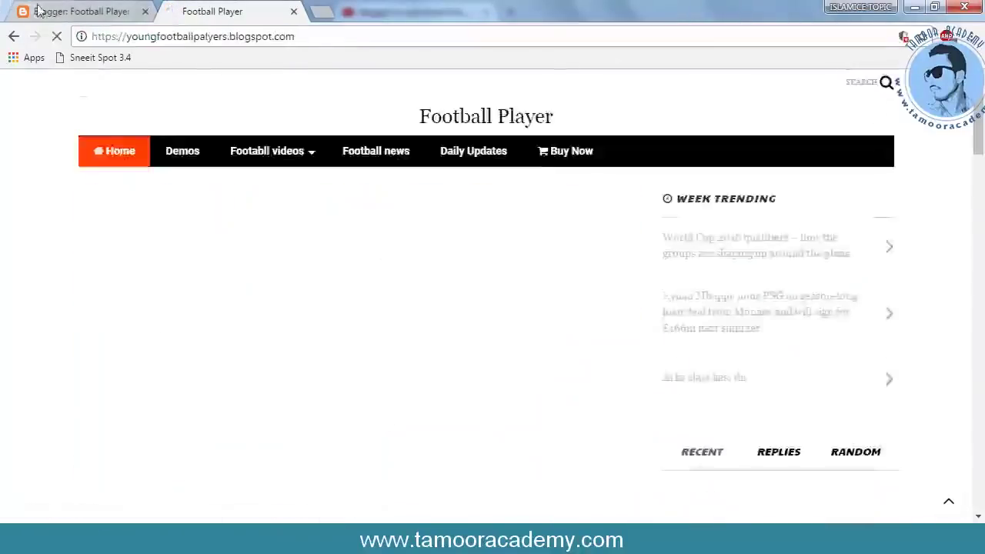
# In the blog's theme settings, choose to show the desktop theme on mobile devices and save.
pyautogui.click(46, 11)
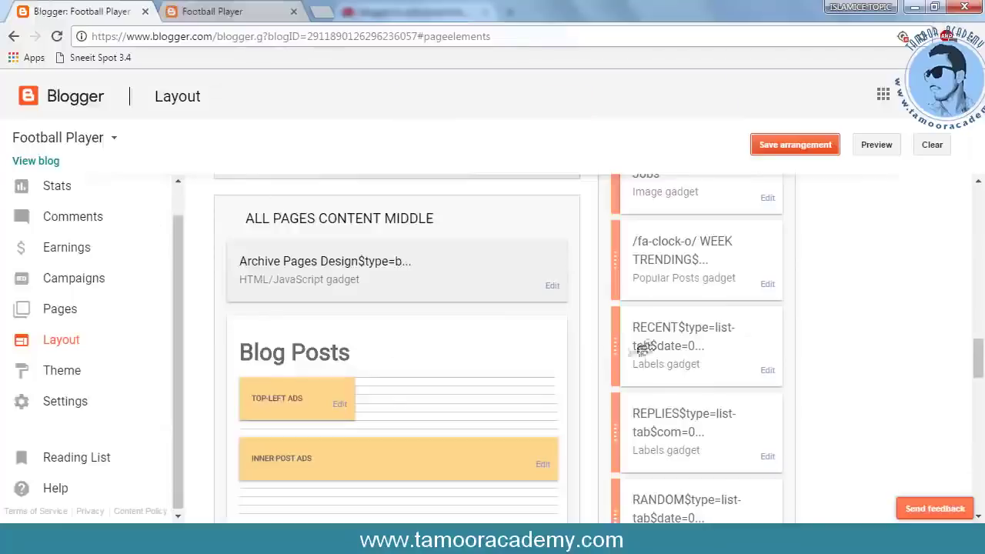
pyautogui.scroll(-1, 300, 339)
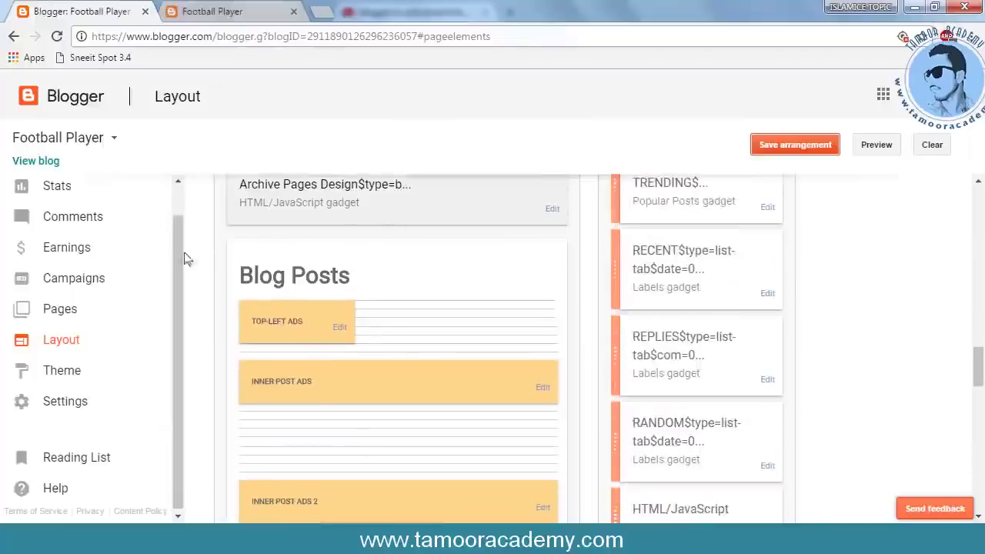
pyautogui.scroll(2, 236, 314)
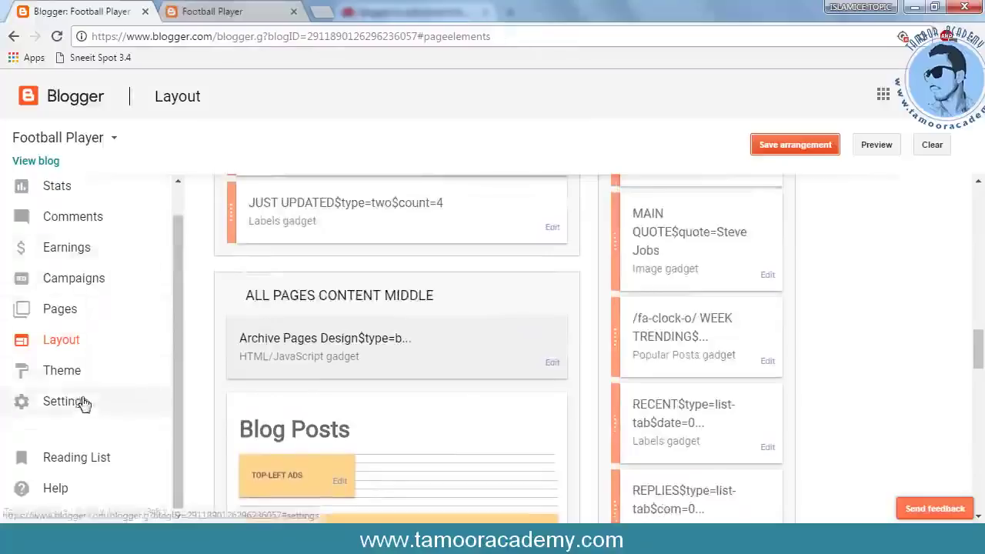
pyautogui.scroll(2, 241, 361)
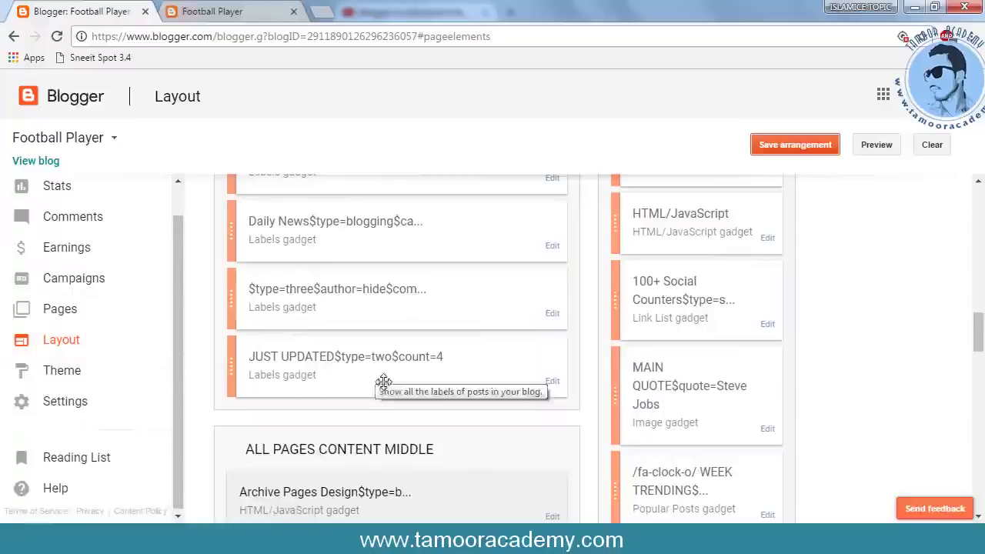
pyautogui.click(71, 372)
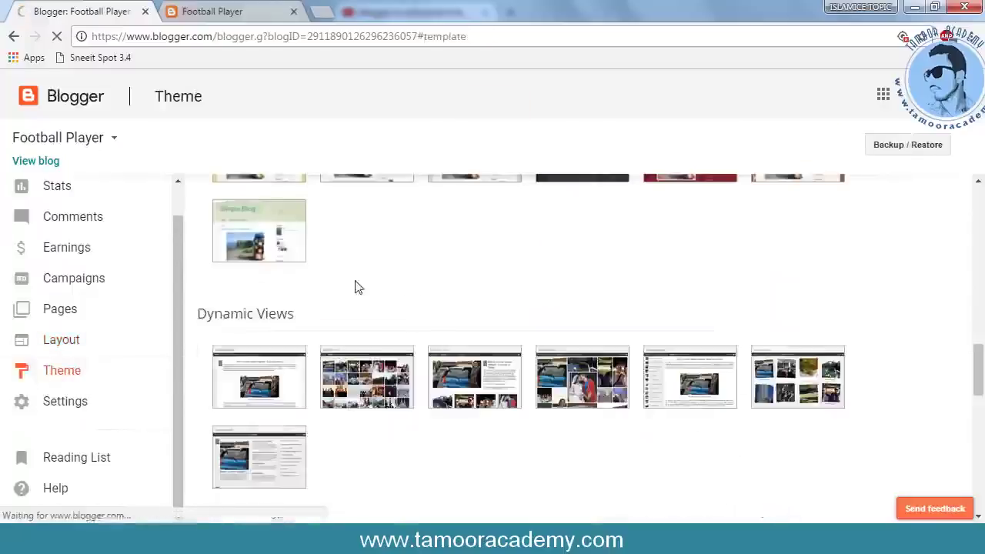
pyautogui.scroll(20, 356, 287)
pyautogui.scroll(5, 358, 287)
pyautogui.scroll(-1, 733, 429)
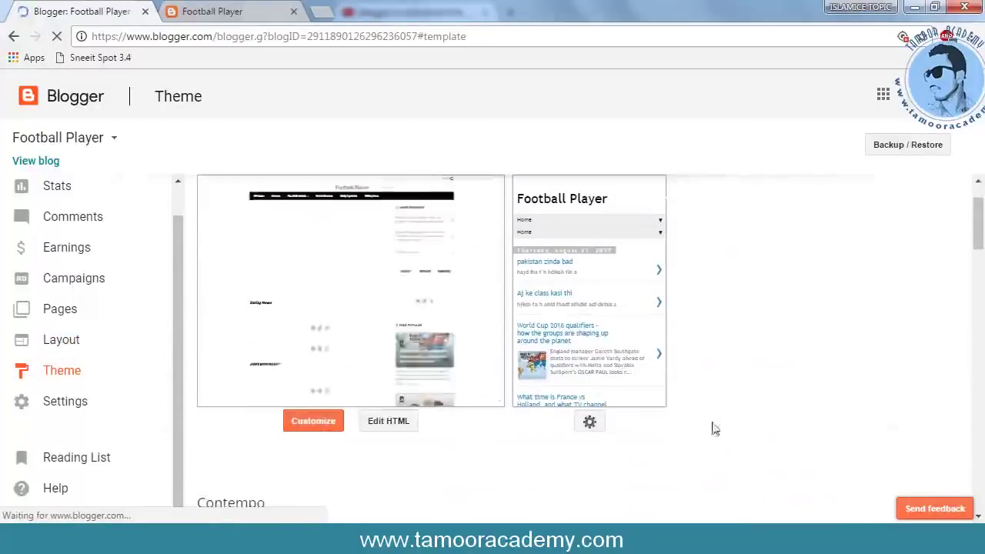
pyautogui.click(589, 422)
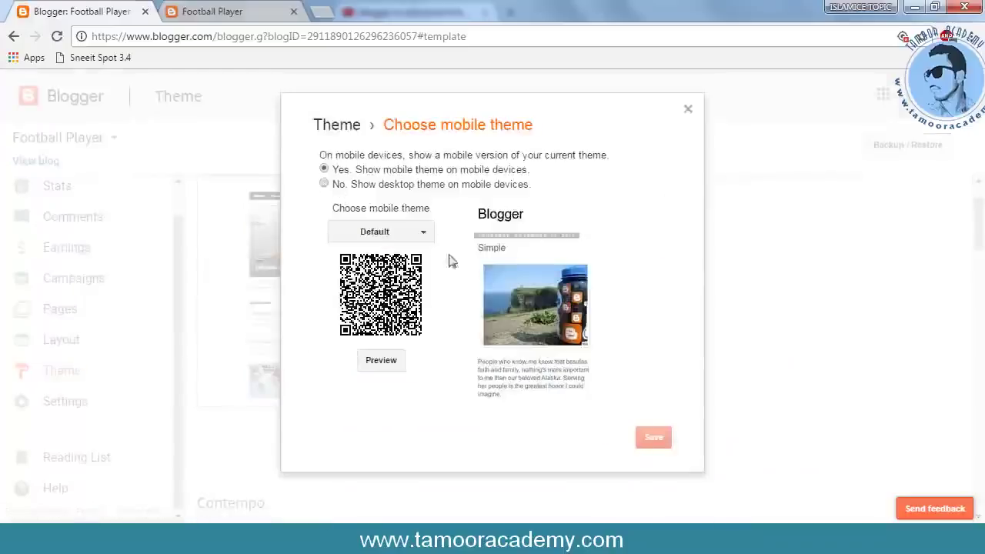
pyautogui.click(324, 184)
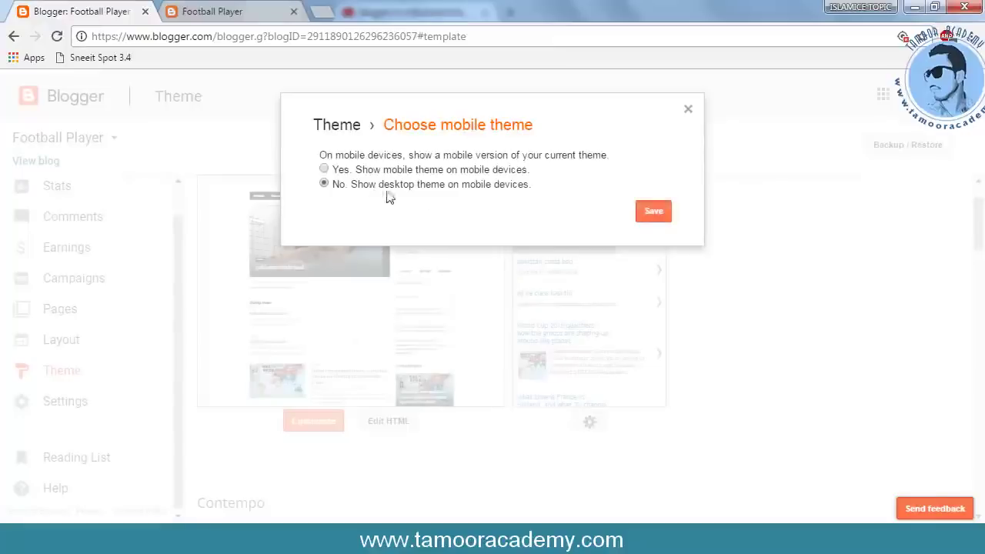
pyautogui.click(654, 213)
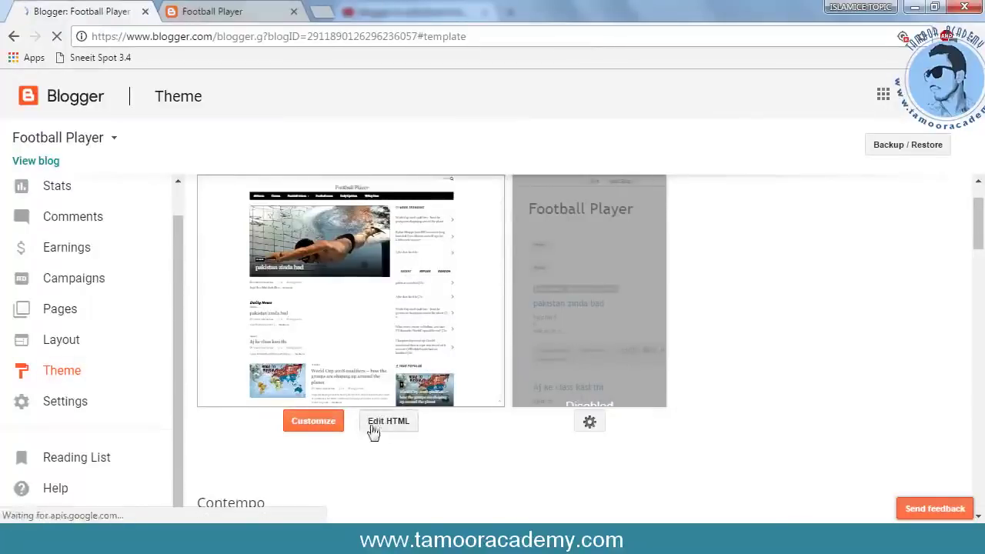
# Open the Blogger Theme Designer for the blog, leaving the theme page without staying for unsaved changes.
pyautogui.click(327, 427)
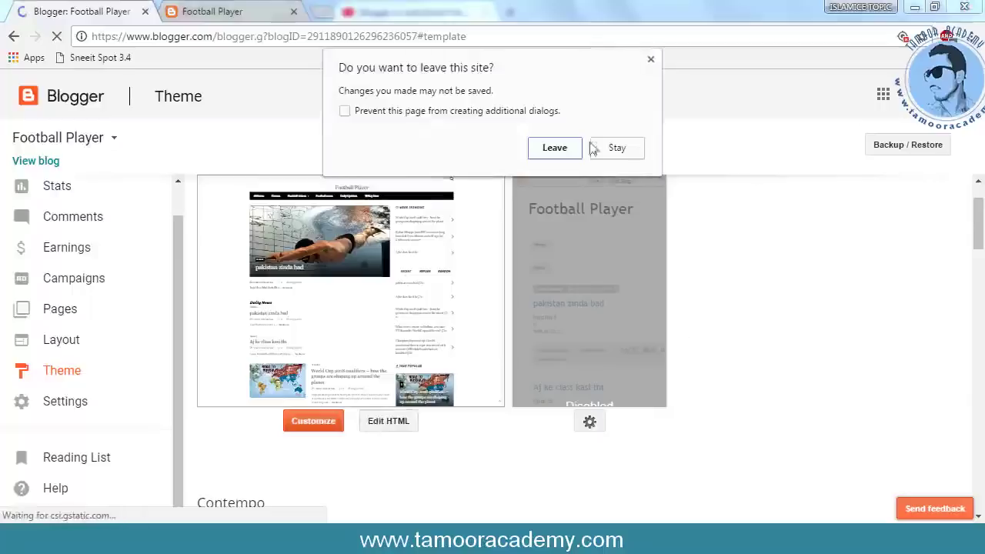
pyautogui.click(560, 147)
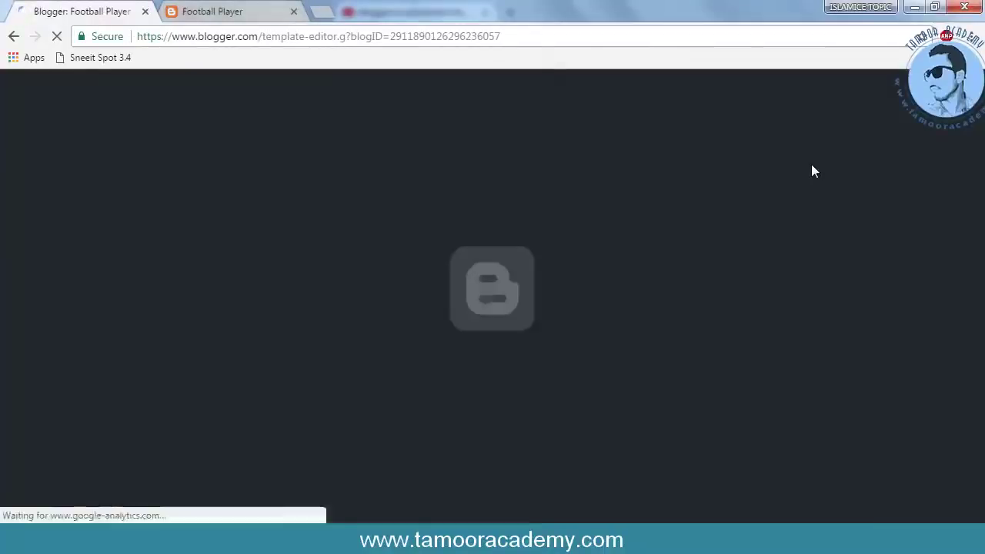
pyautogui.click(194, 12)
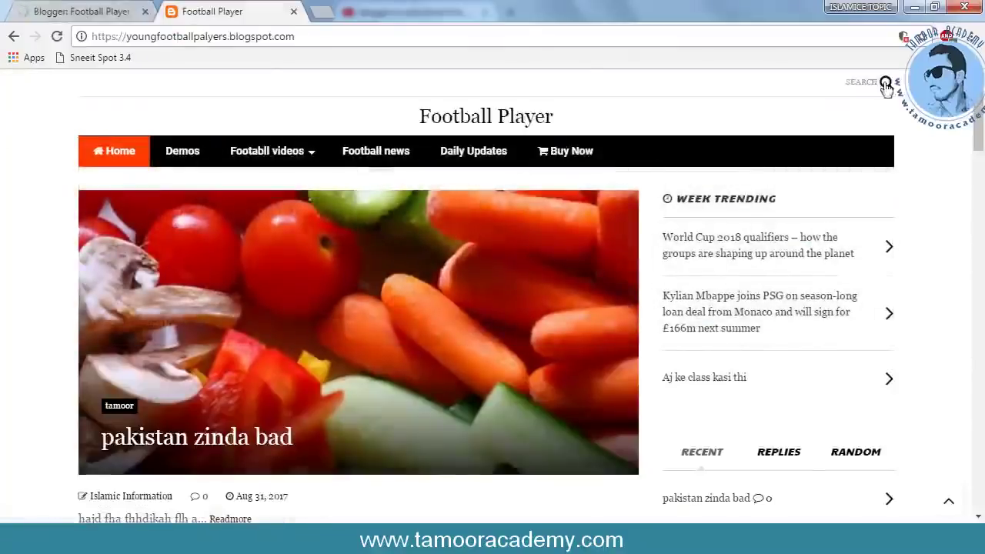
pyautogui.click(50, 9)
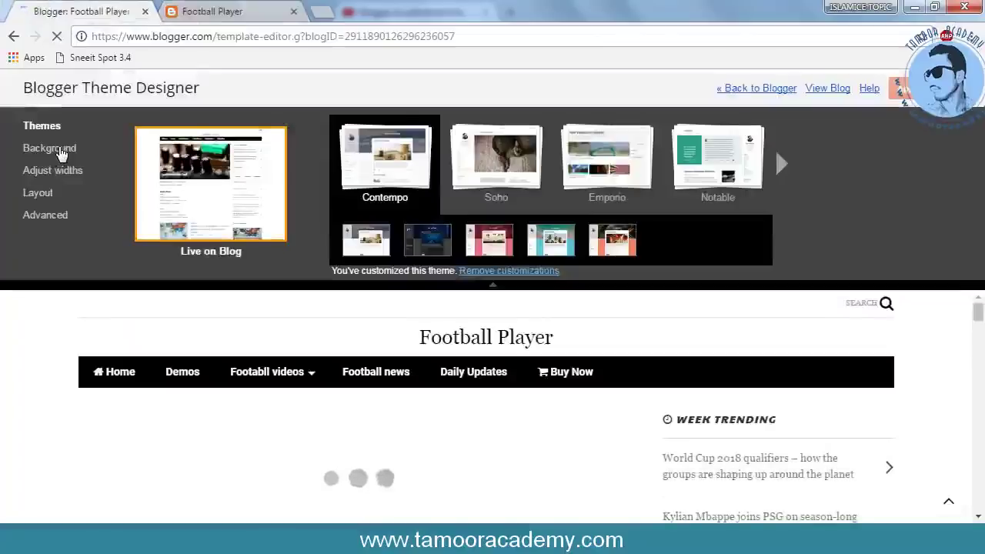
# Try several of the suggested main color themes for the blog and settle on the yellow-green one.
pyautogui.click(62, 154)
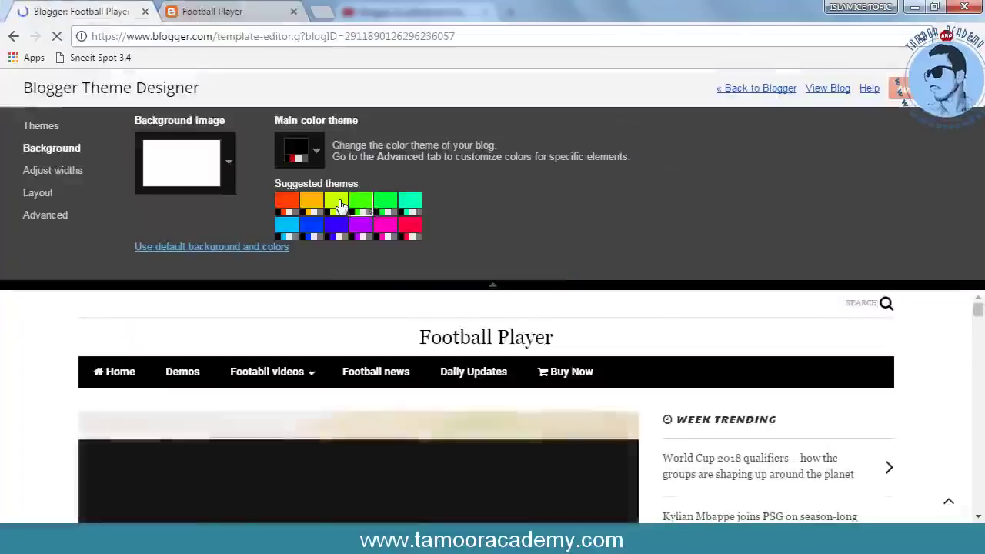
pyautogui.click(340, 205)
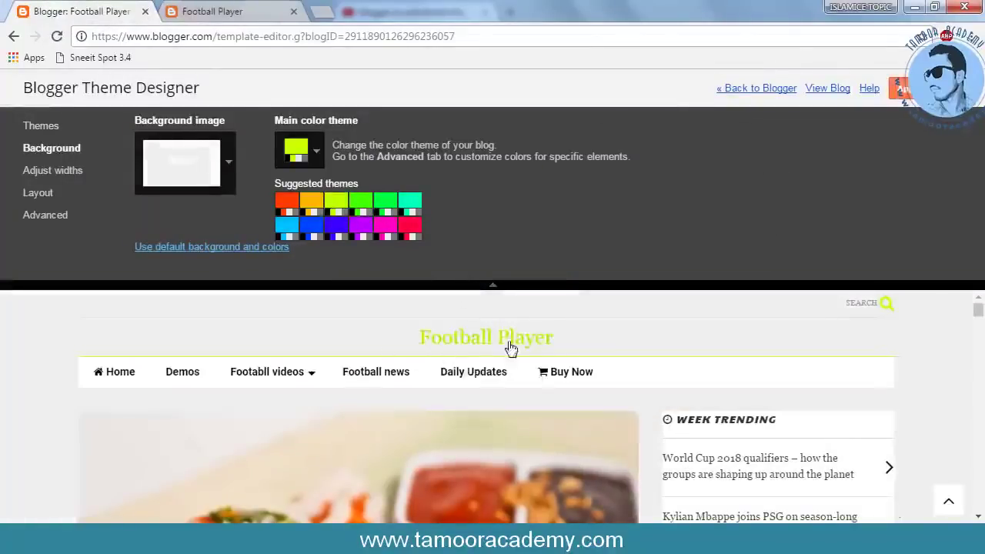
pyautogui.click(359, 203)
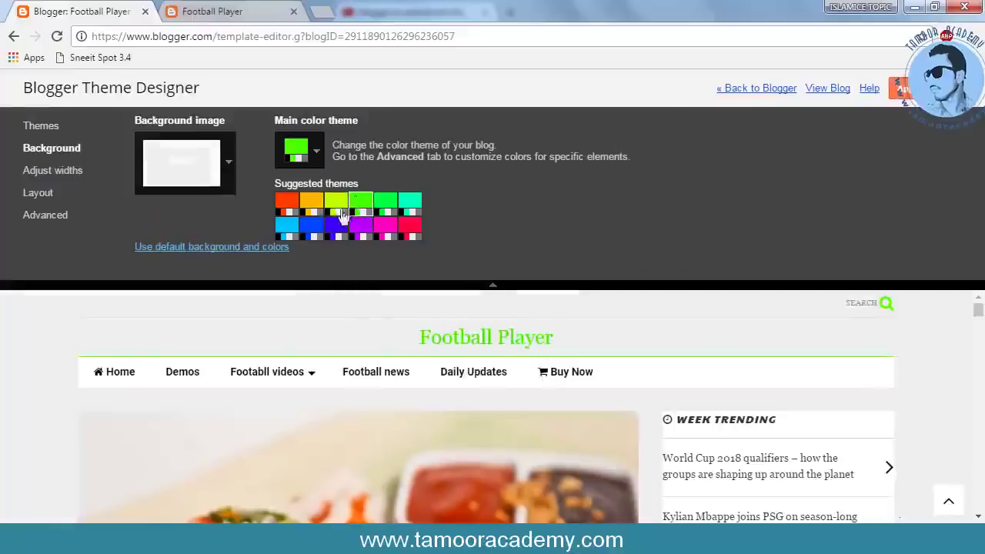
pyautogui.click(287, 204)
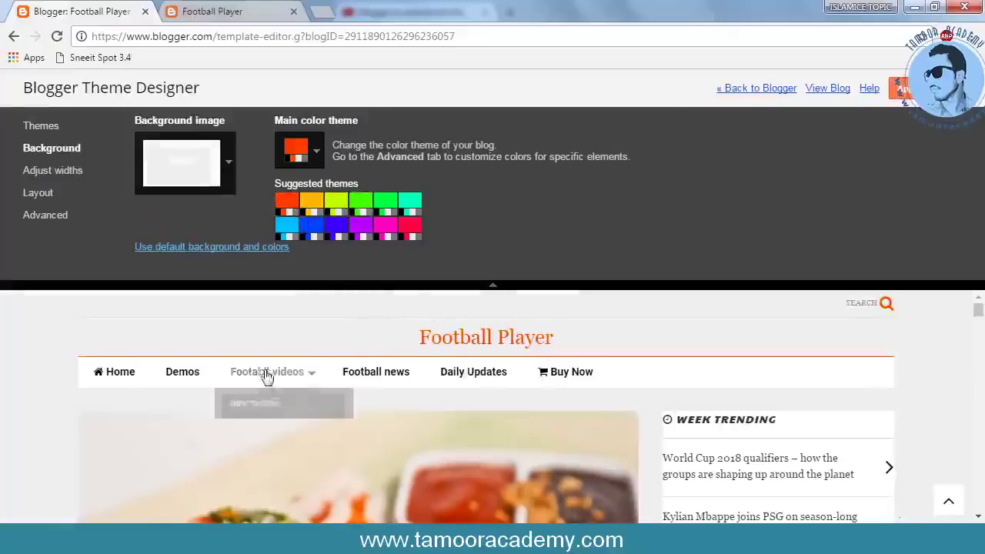
pyautogui.click(336, 224)
pyautogui.click(287, 224)
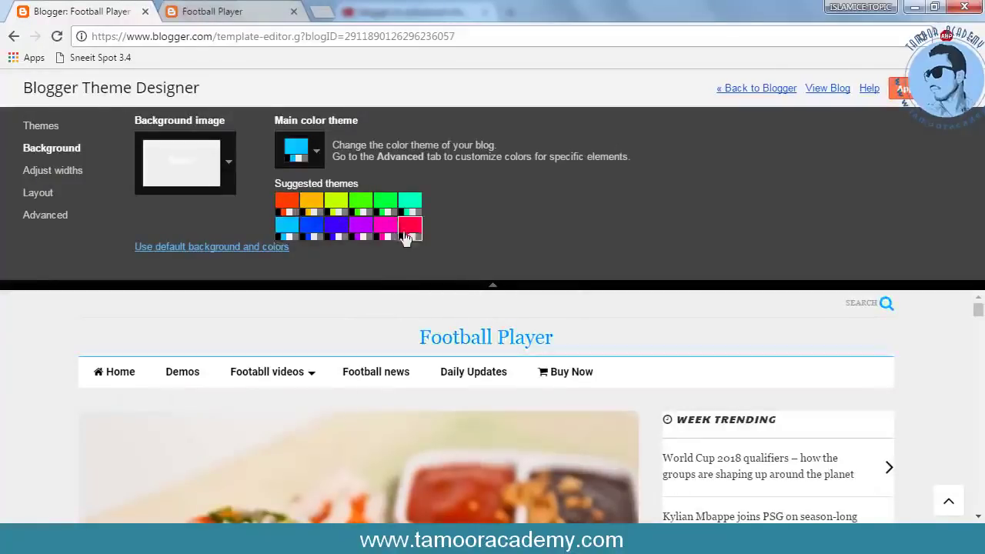
pyautogui.click(411, 233)
pyautogui.click(385, 203)
pyautogui.click(355, 201)
pyautogui.click(338, 202)
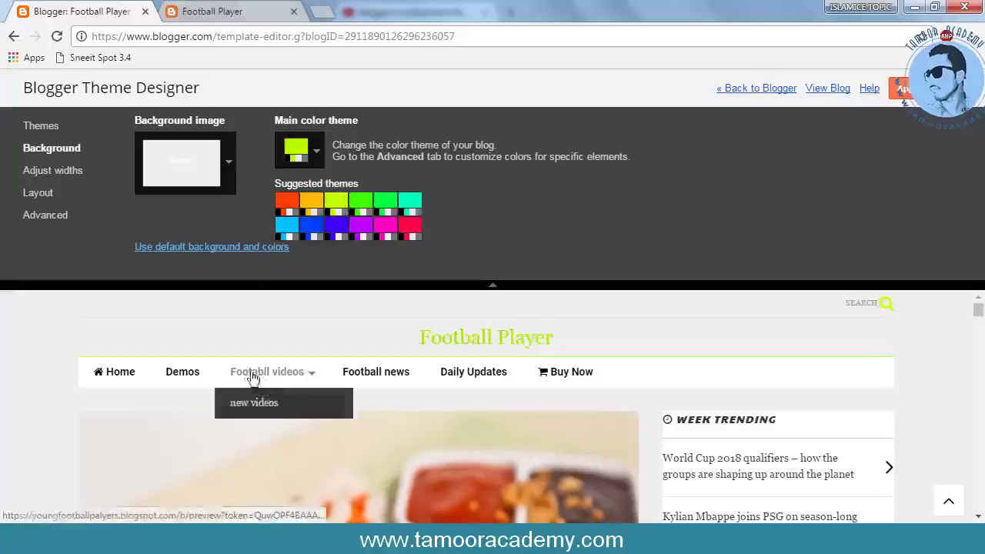
# Look through the theme designer's width adjustment and layout options, including the gadget layout preview.
pyautogui.click(68, 172)
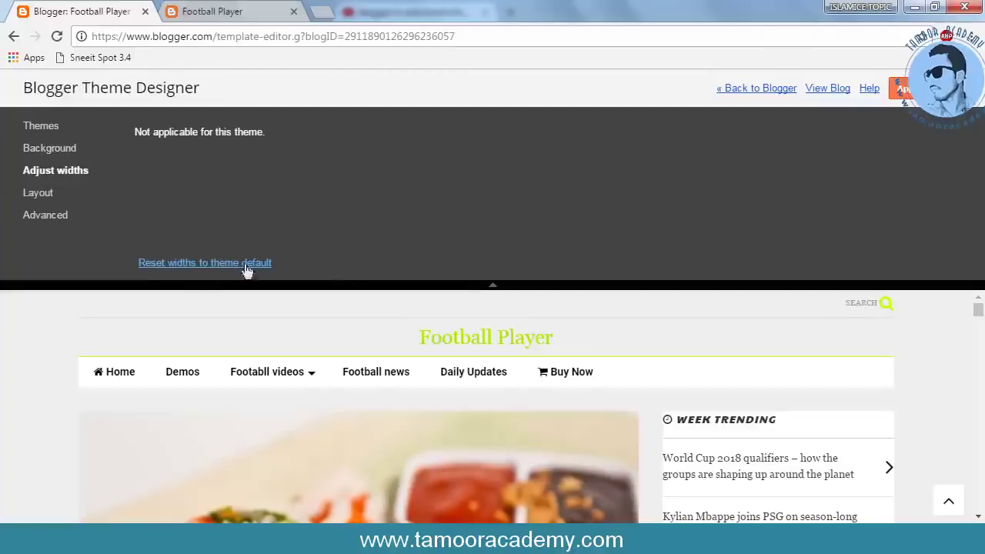
pyautogui.click(40, 194)
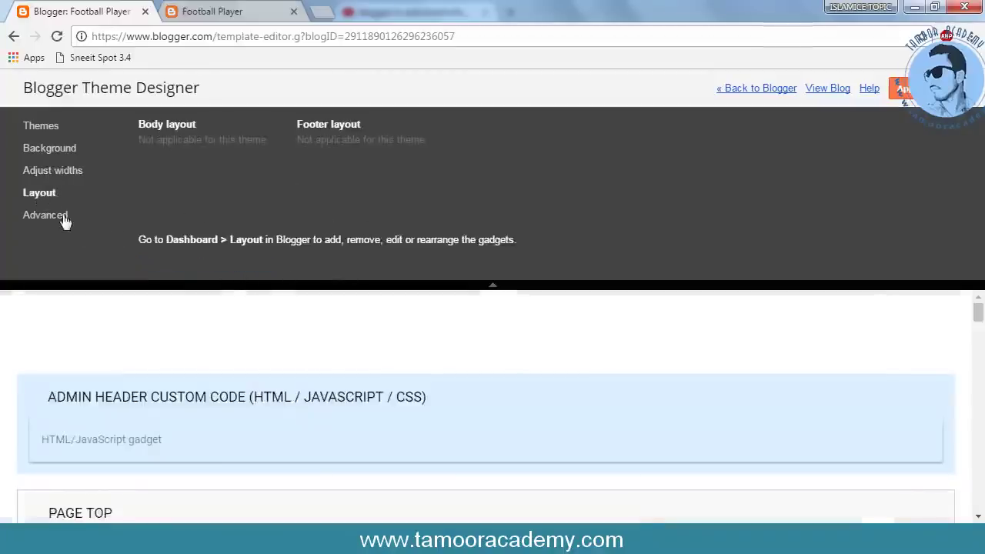
pyautogui.scroll(-3, 286, 396)
pyautogui.scroll(-10, 259, 388)
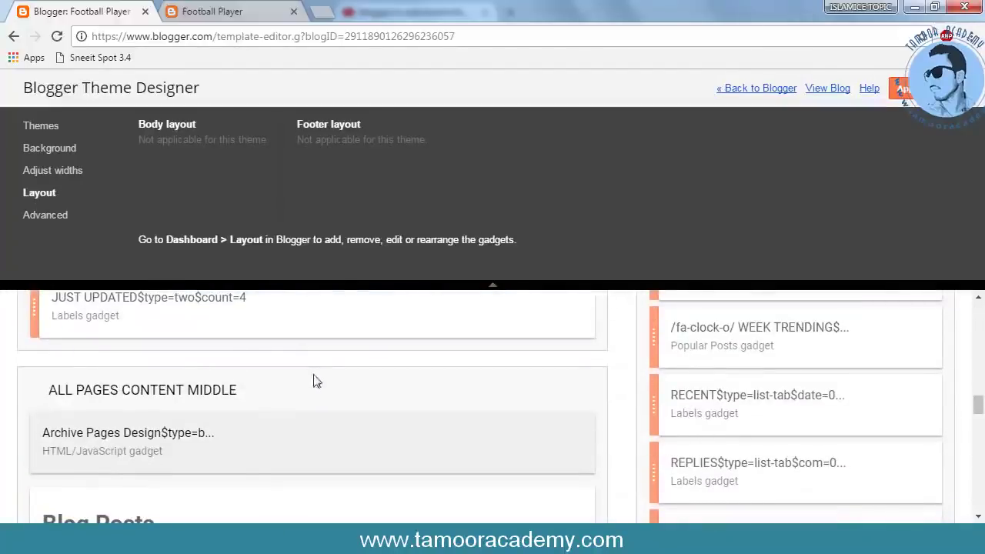
# In the advanced site settings, try the Impact and Georgia fonts and set the site font to Times New Roman.
pyautogui.click(45, 217)
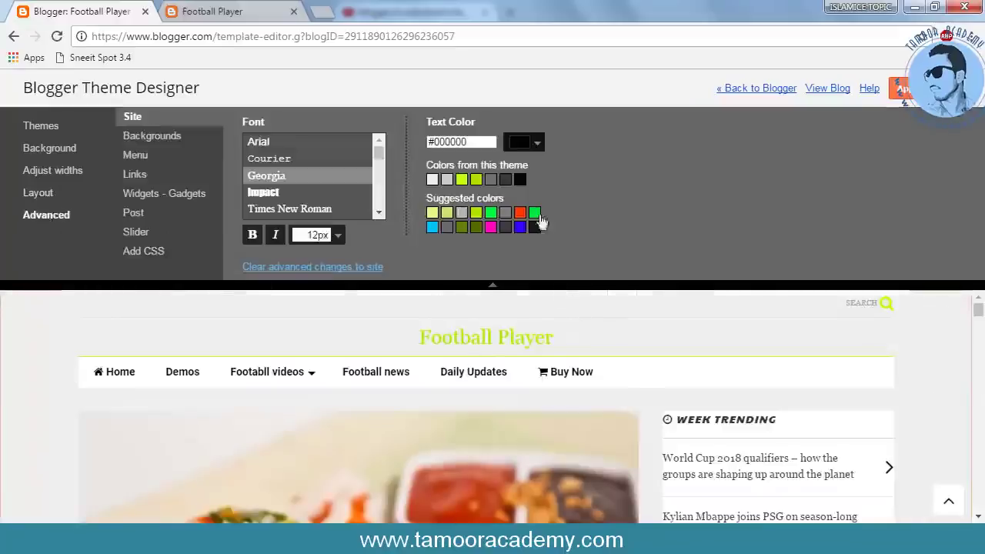
pyautogui.click(264, 193)
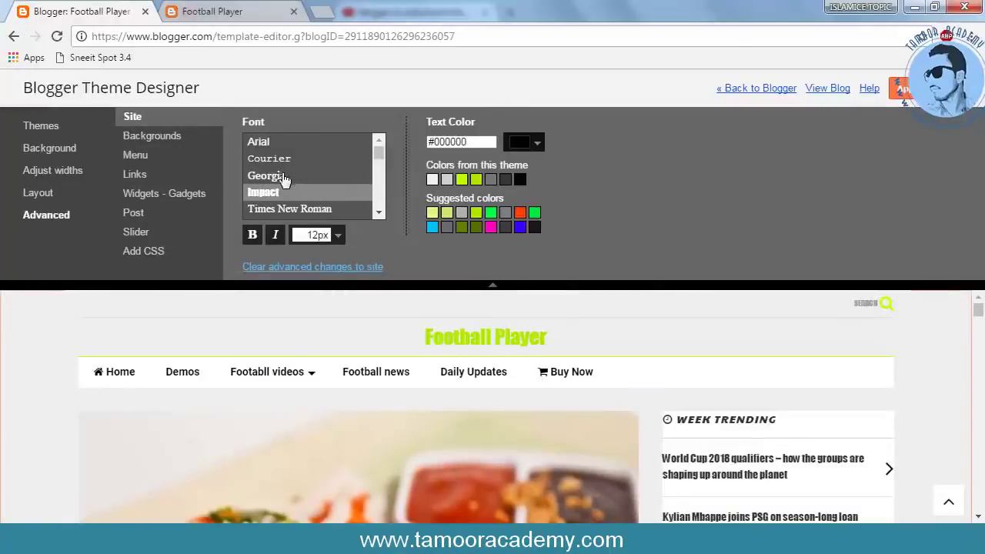
pyautogui.click(283, 177)
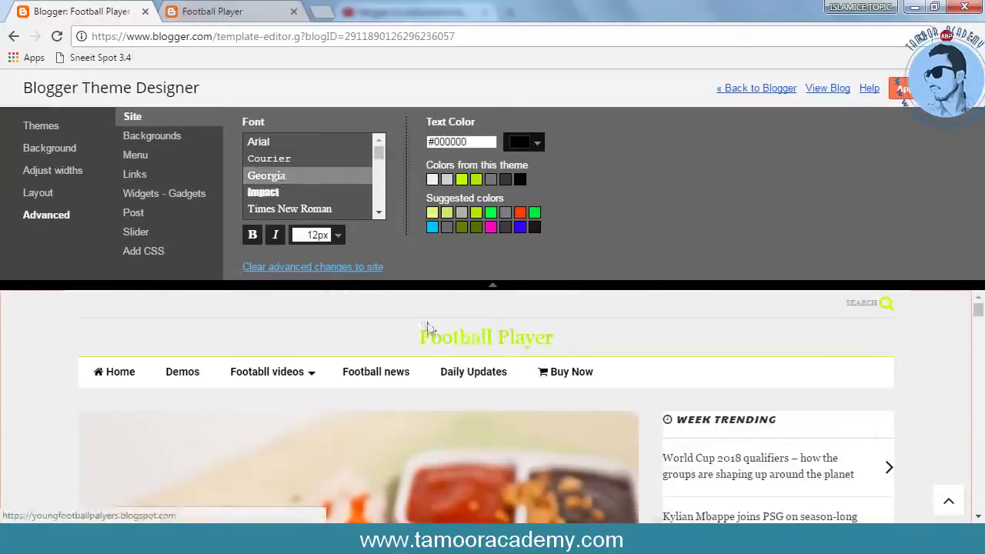
pyautogui.click(285, 193)
pyautogui.click(300, 210)
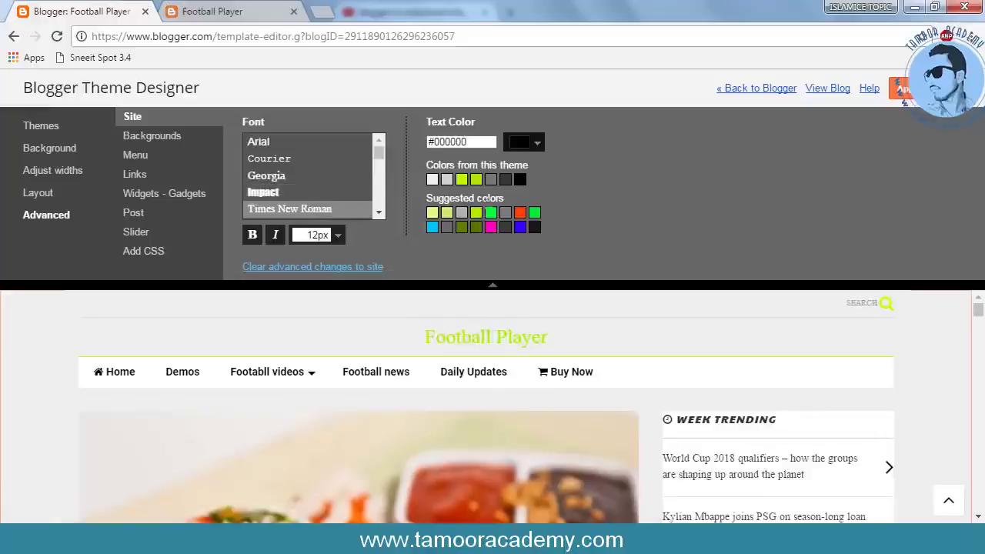
# Set the site text color to the blue #002eea.
pyautogui.click(476, 179)
pyautogui.click(521, 144)
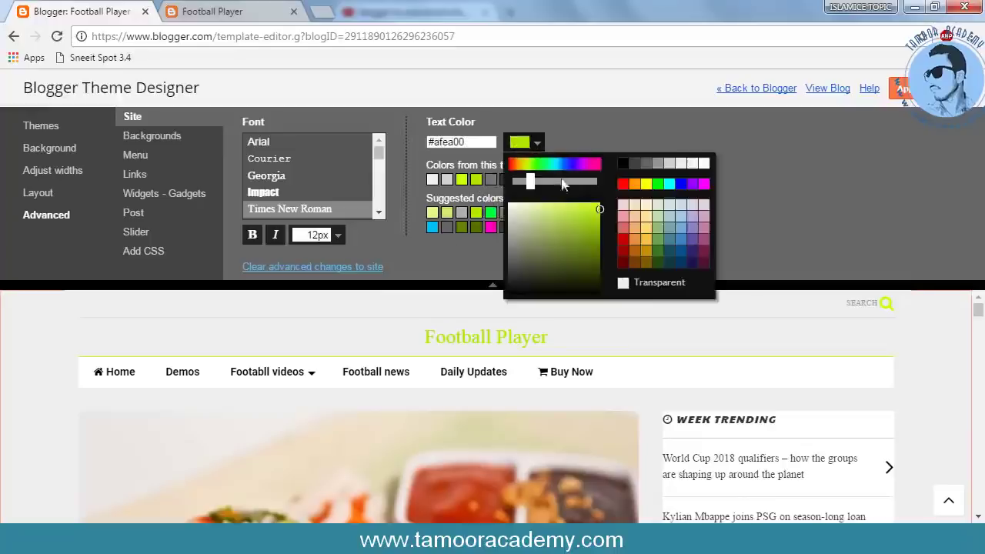
pyautogui.moveTo(562, 177); pyautogui.dragTo(568, 171)
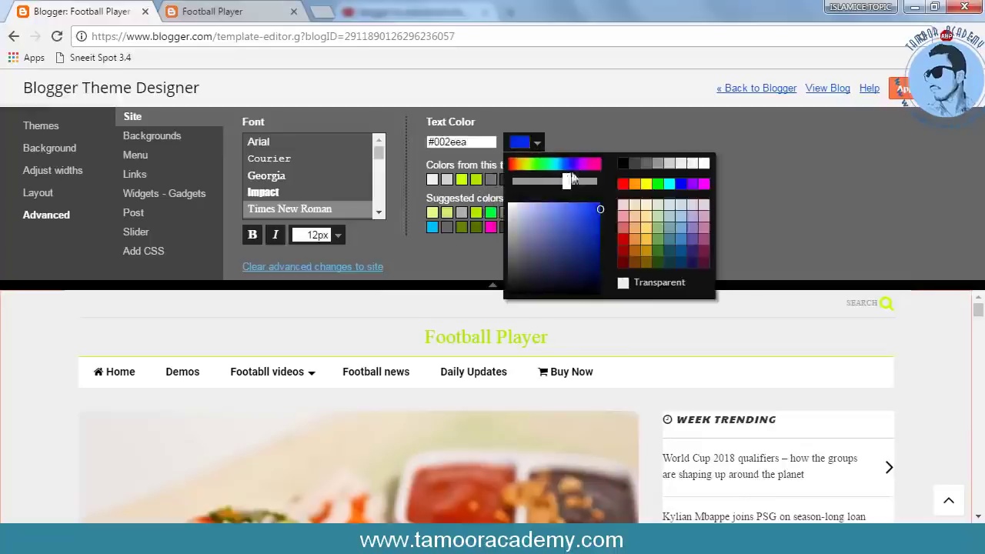
pyautogui.click(715, 291)
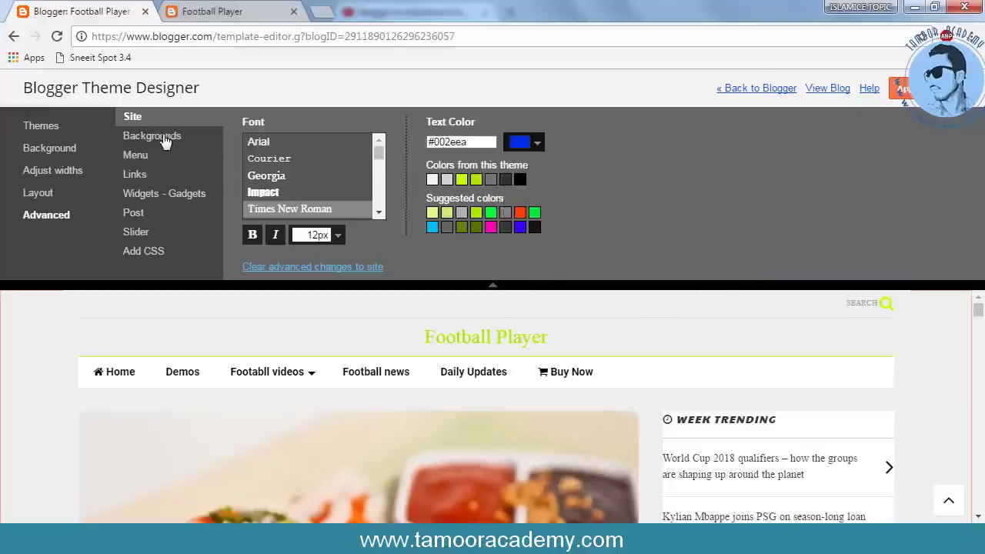
# Show the advanced menu font and color options, and apply the theme changes to the blog.
pyautogui.click(139, 155)
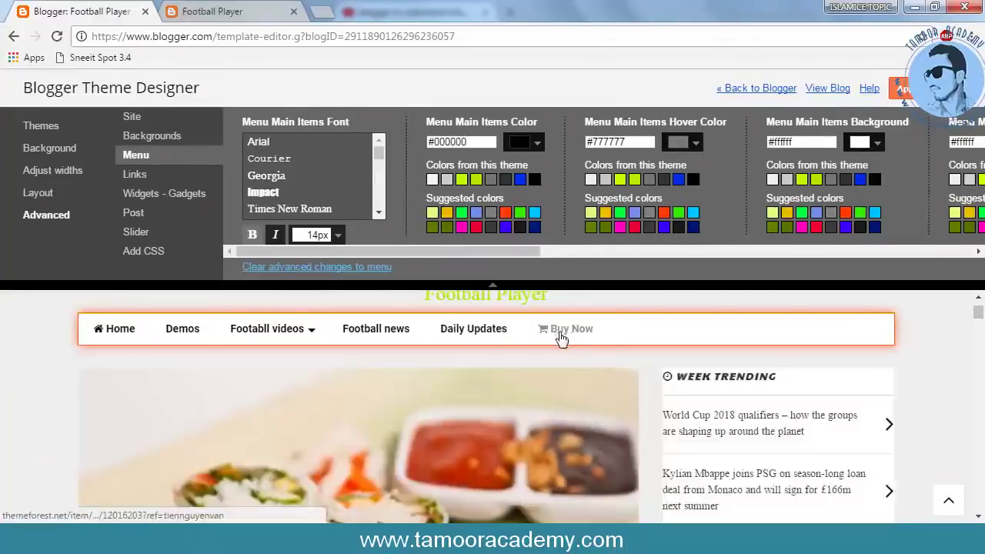
pyautogui.moveTo(482, 335)
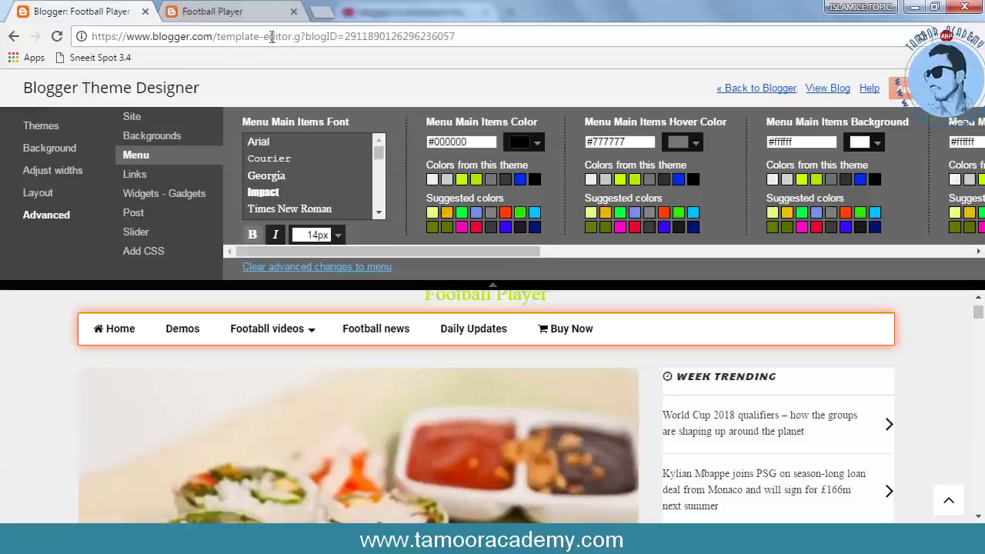
# Examine the restyled live home page from the header and menu down to the post list and Year Popular widget.
pyautogui.click(234, 12)
pyautogui.moveTo(542, 253)
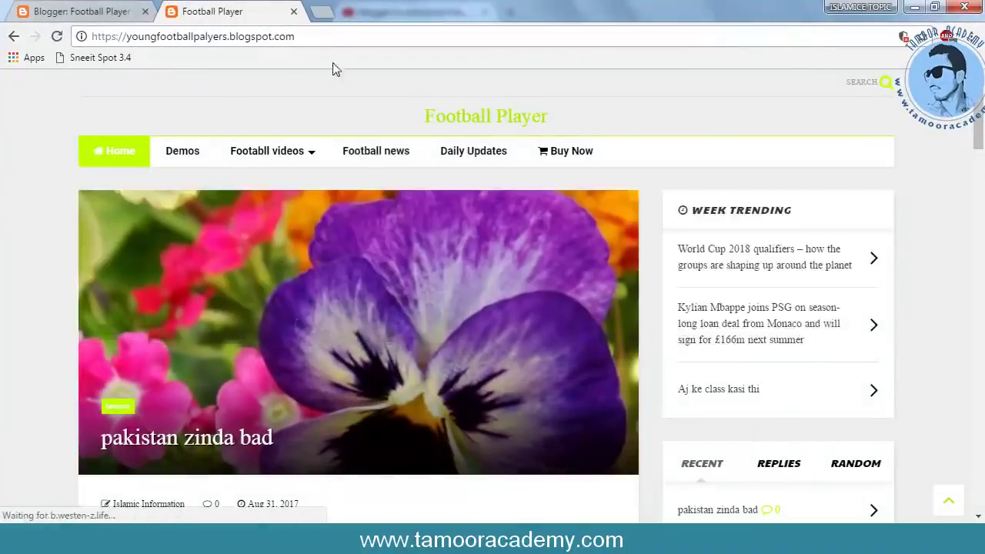
pyautogui.scroll(-9, 431, 238)
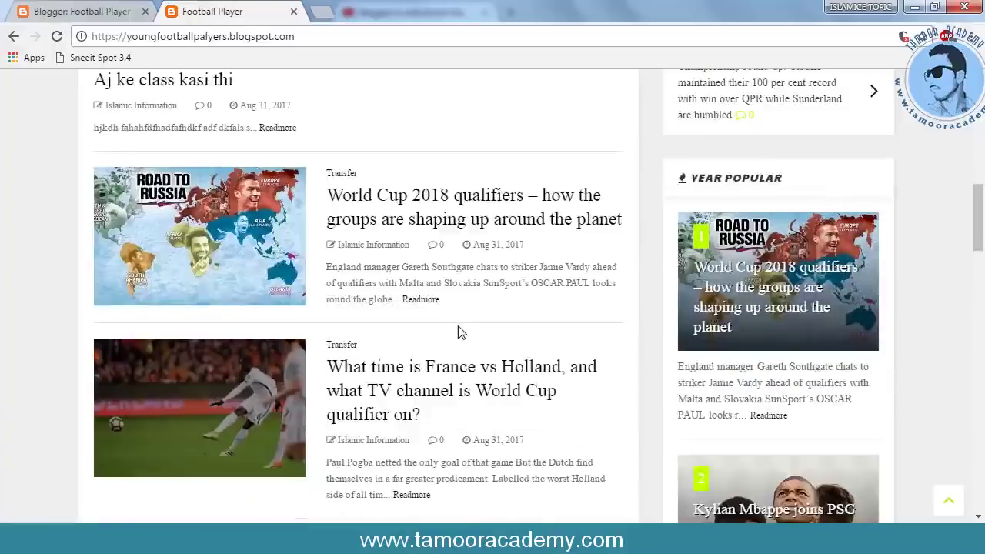